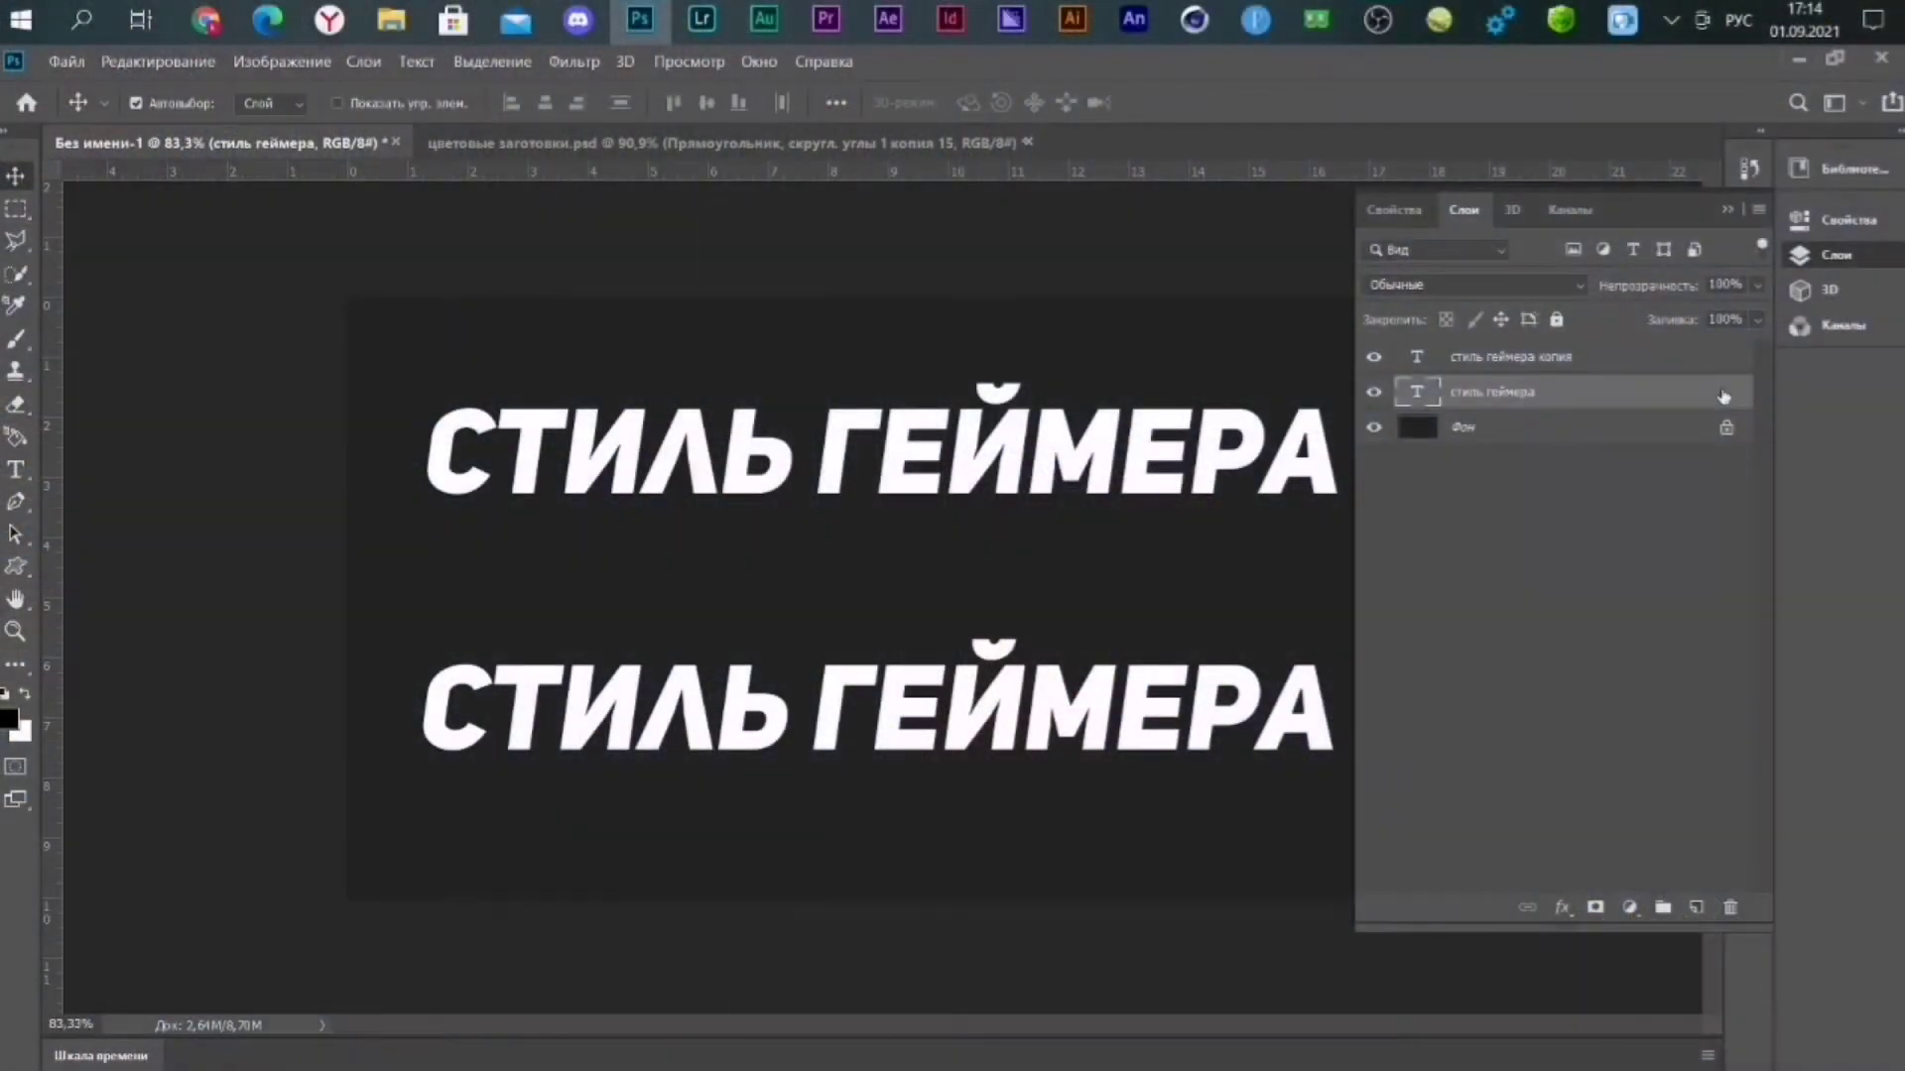
Add an Inner Glow to the СТИЛЬ ГЕЙМЕРА text layer: opacity 75%, choke 11, size 13.
double_click(1723, 395)
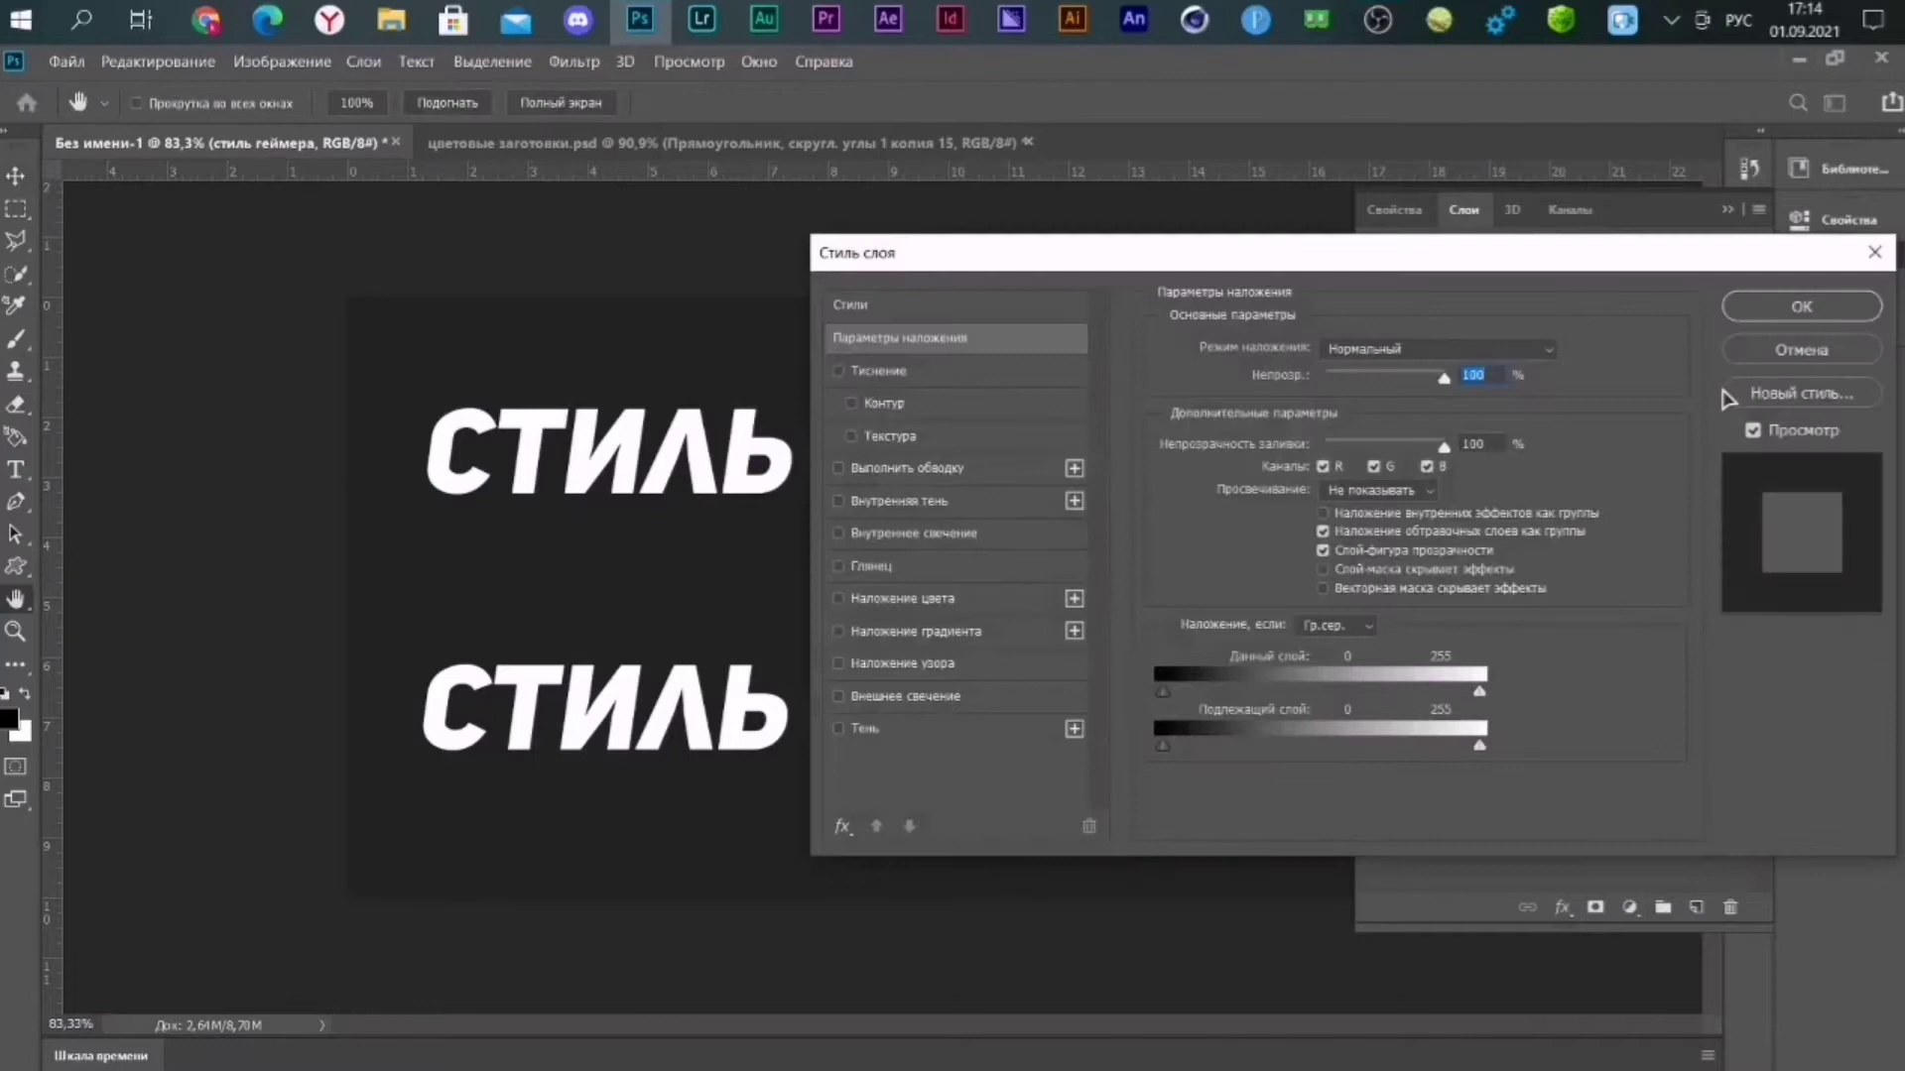
click(982, 533)
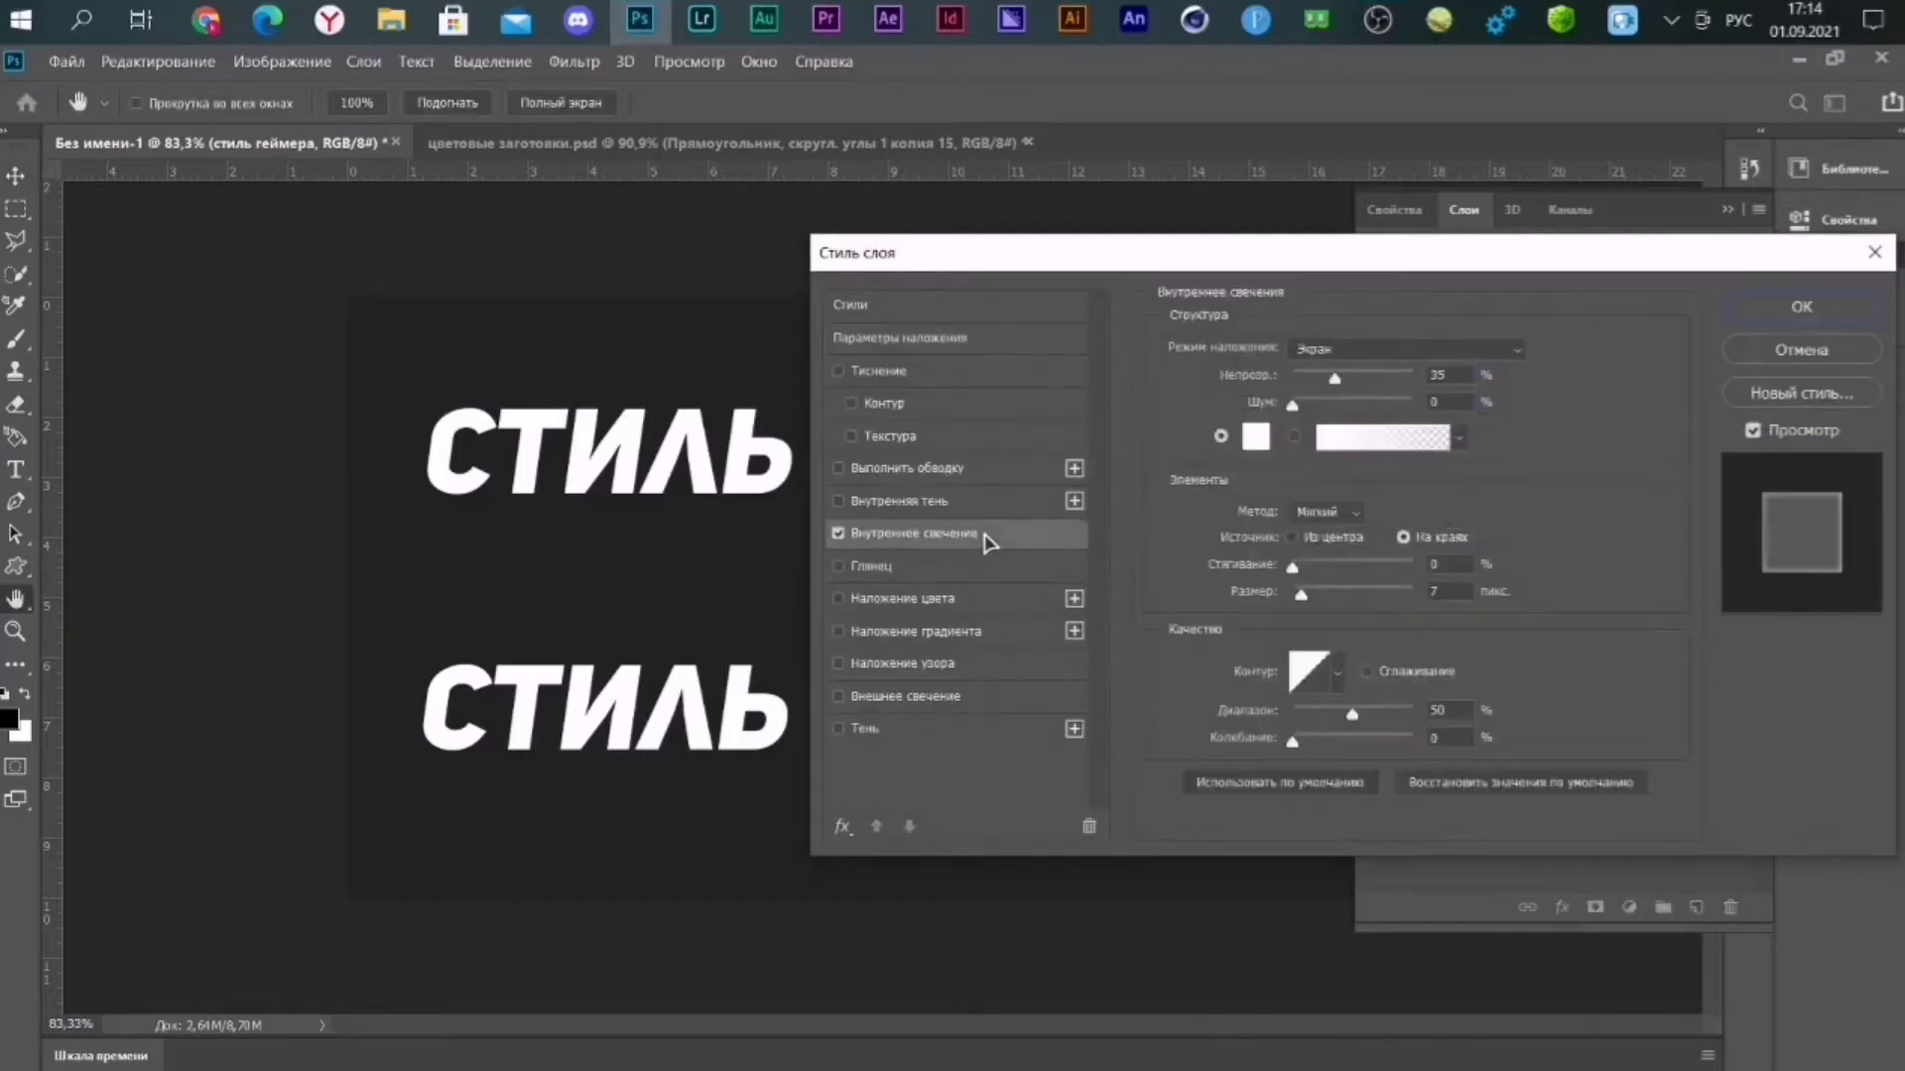
click(1329, 376)
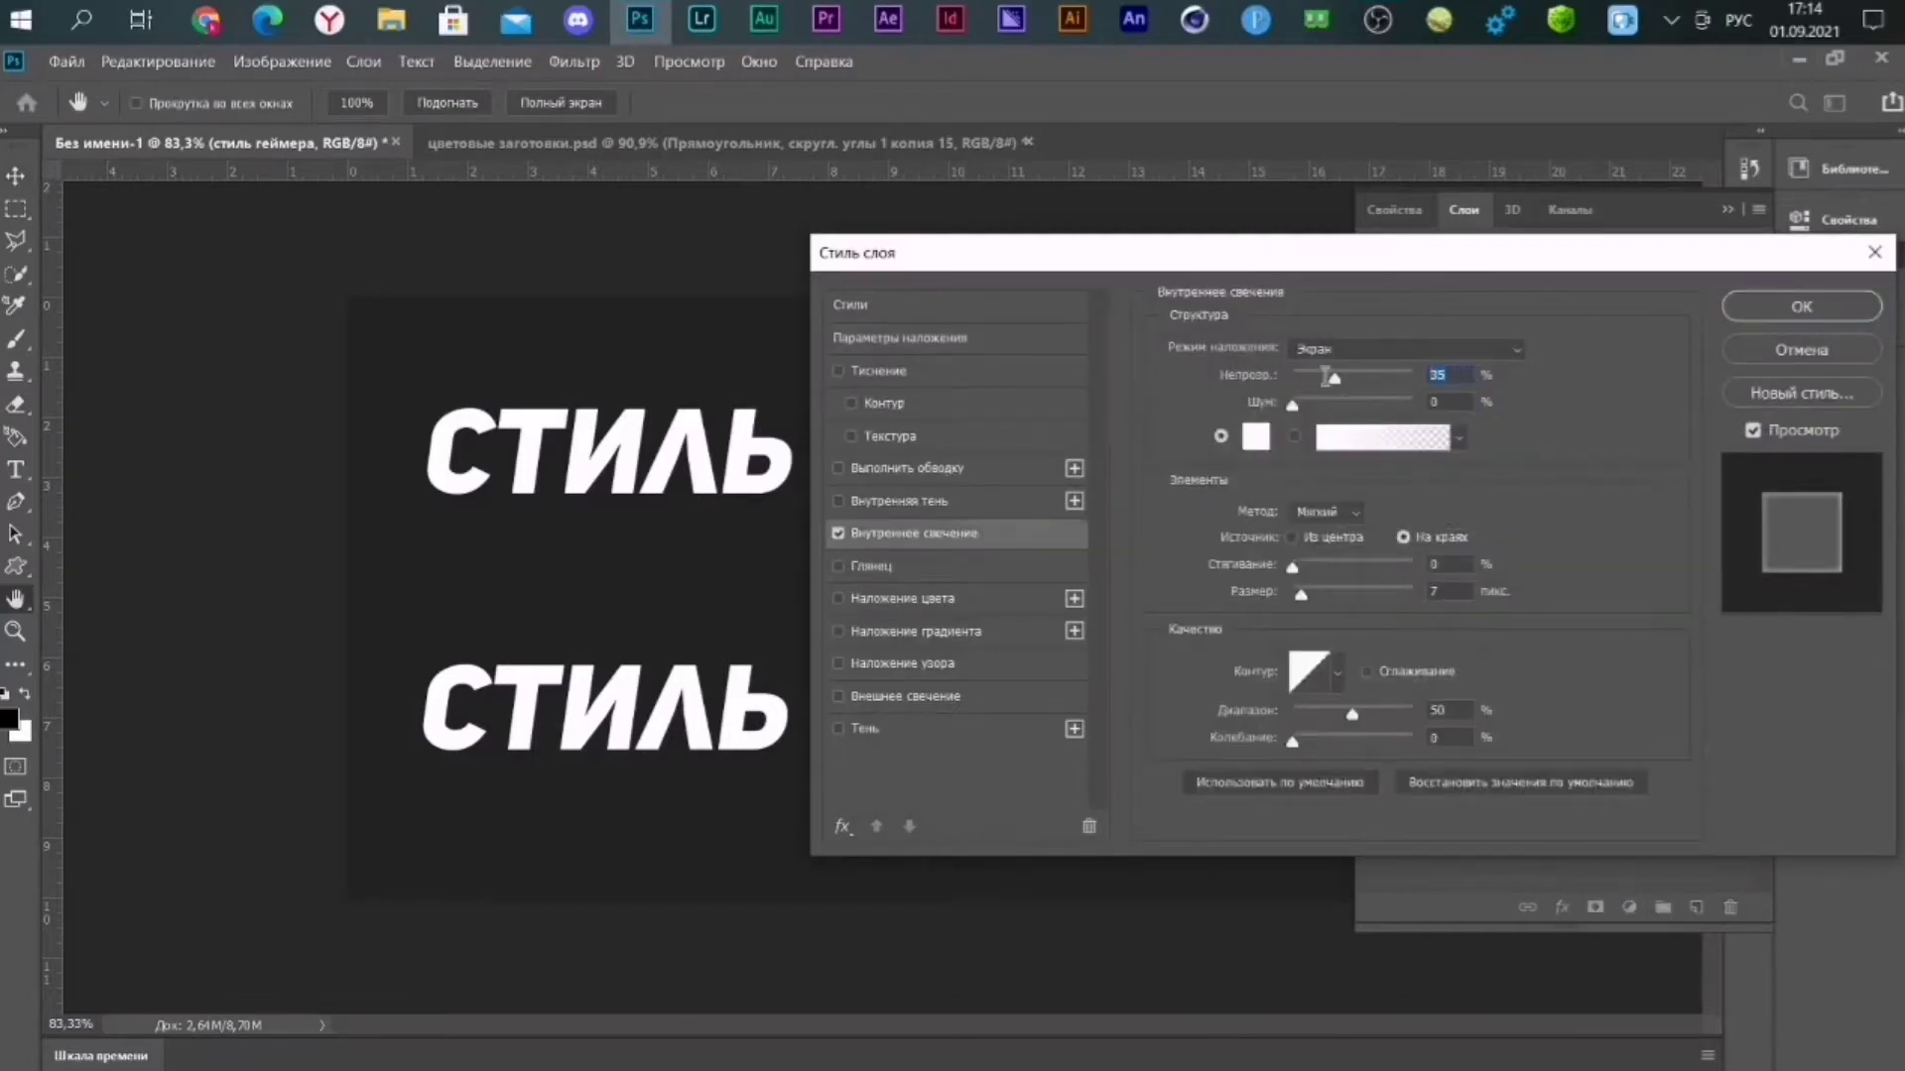
drag(1310, 370, 1403, 379)
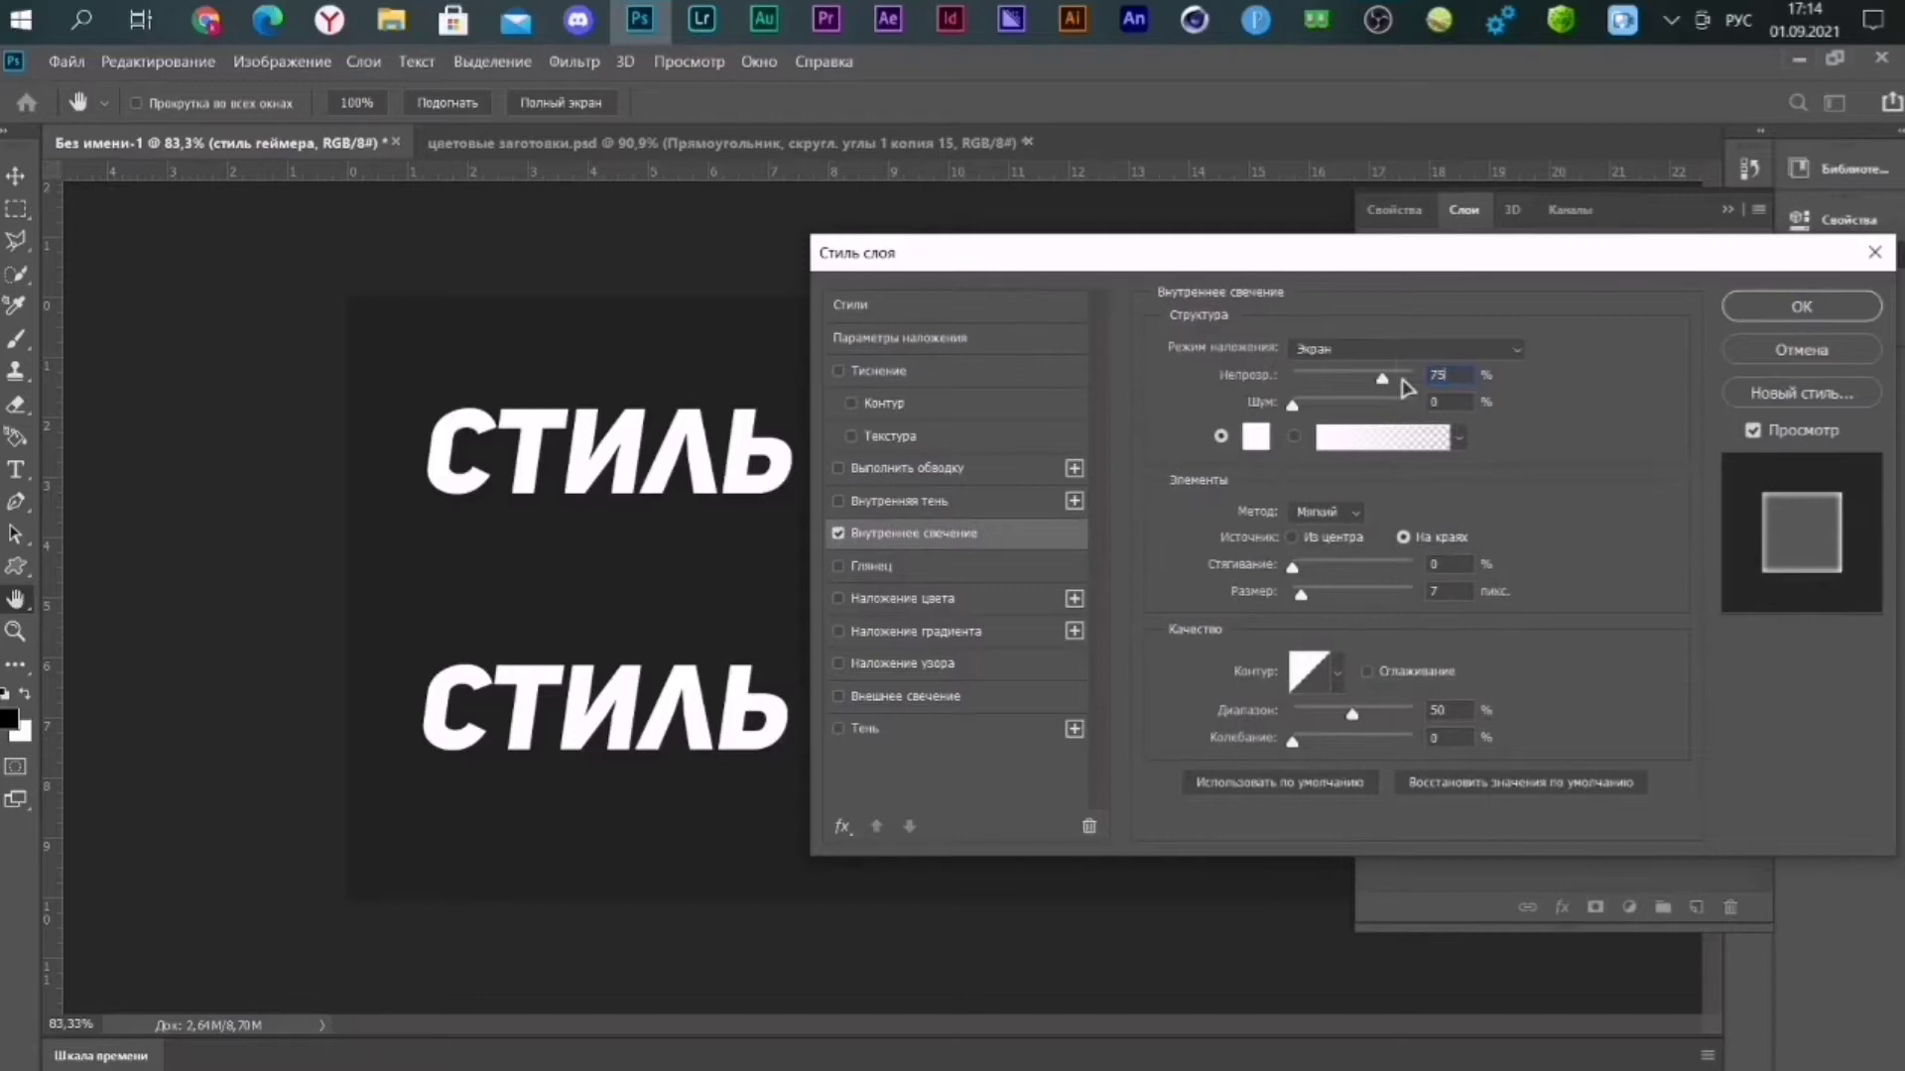
click(1467, 571)
text(11)
key(Tab)
text(13)
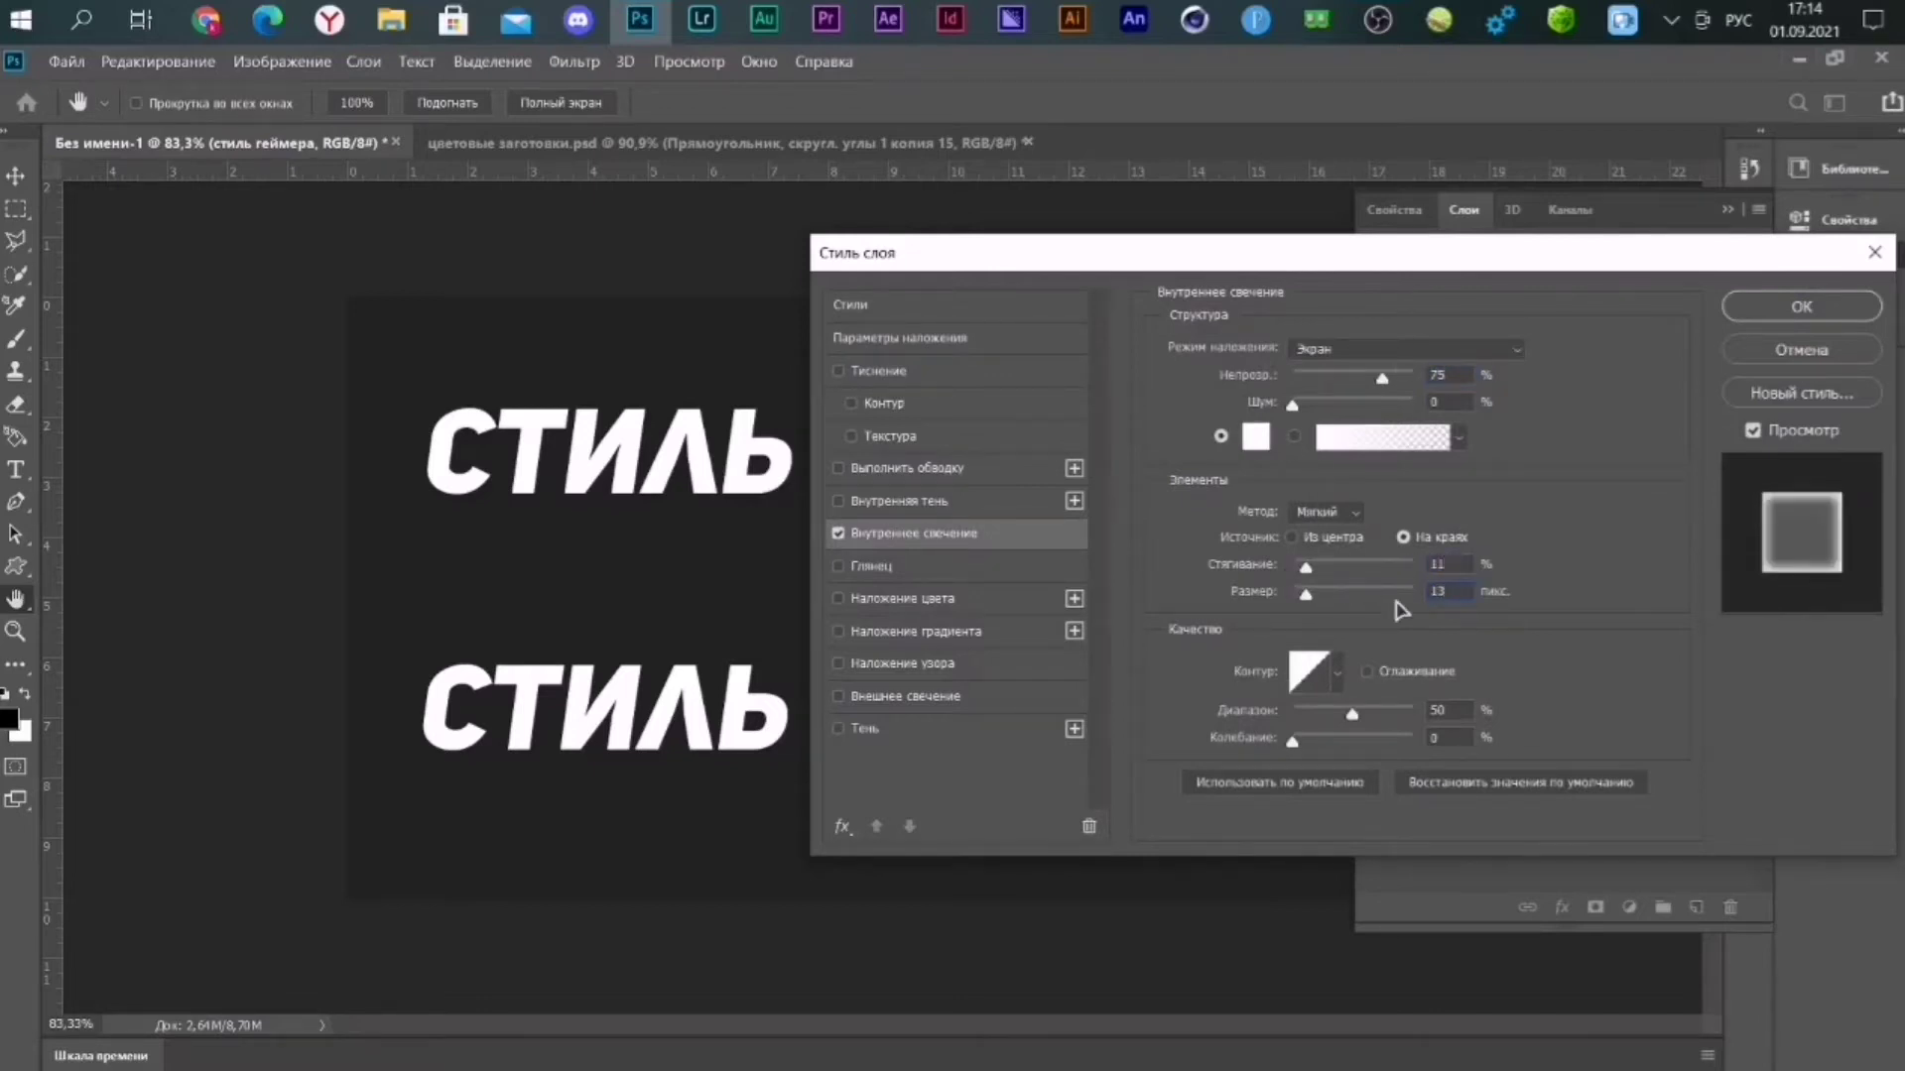
click(1795, 306)
click(516, 142)
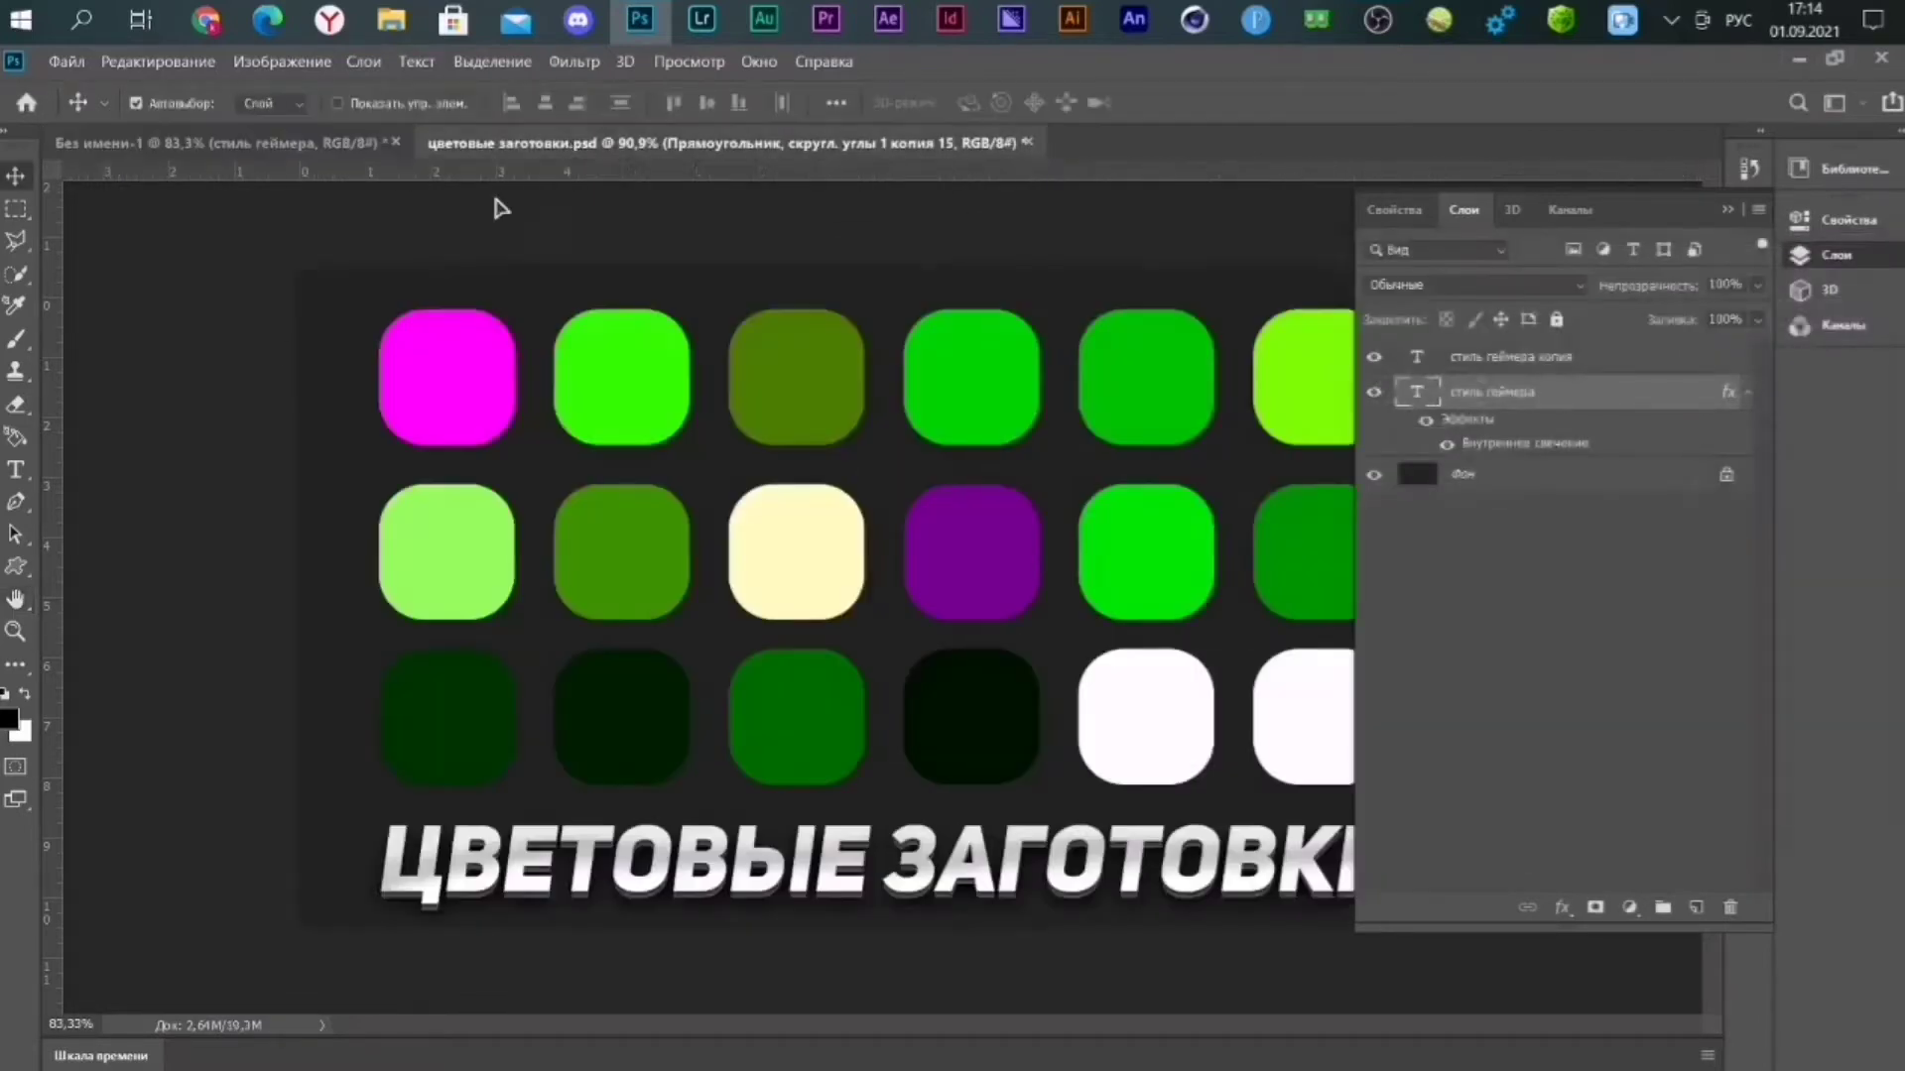
Sample the magenta swatch in цветовые заготовки and copy its hex code.
click(9, 718)
click(447, 377)
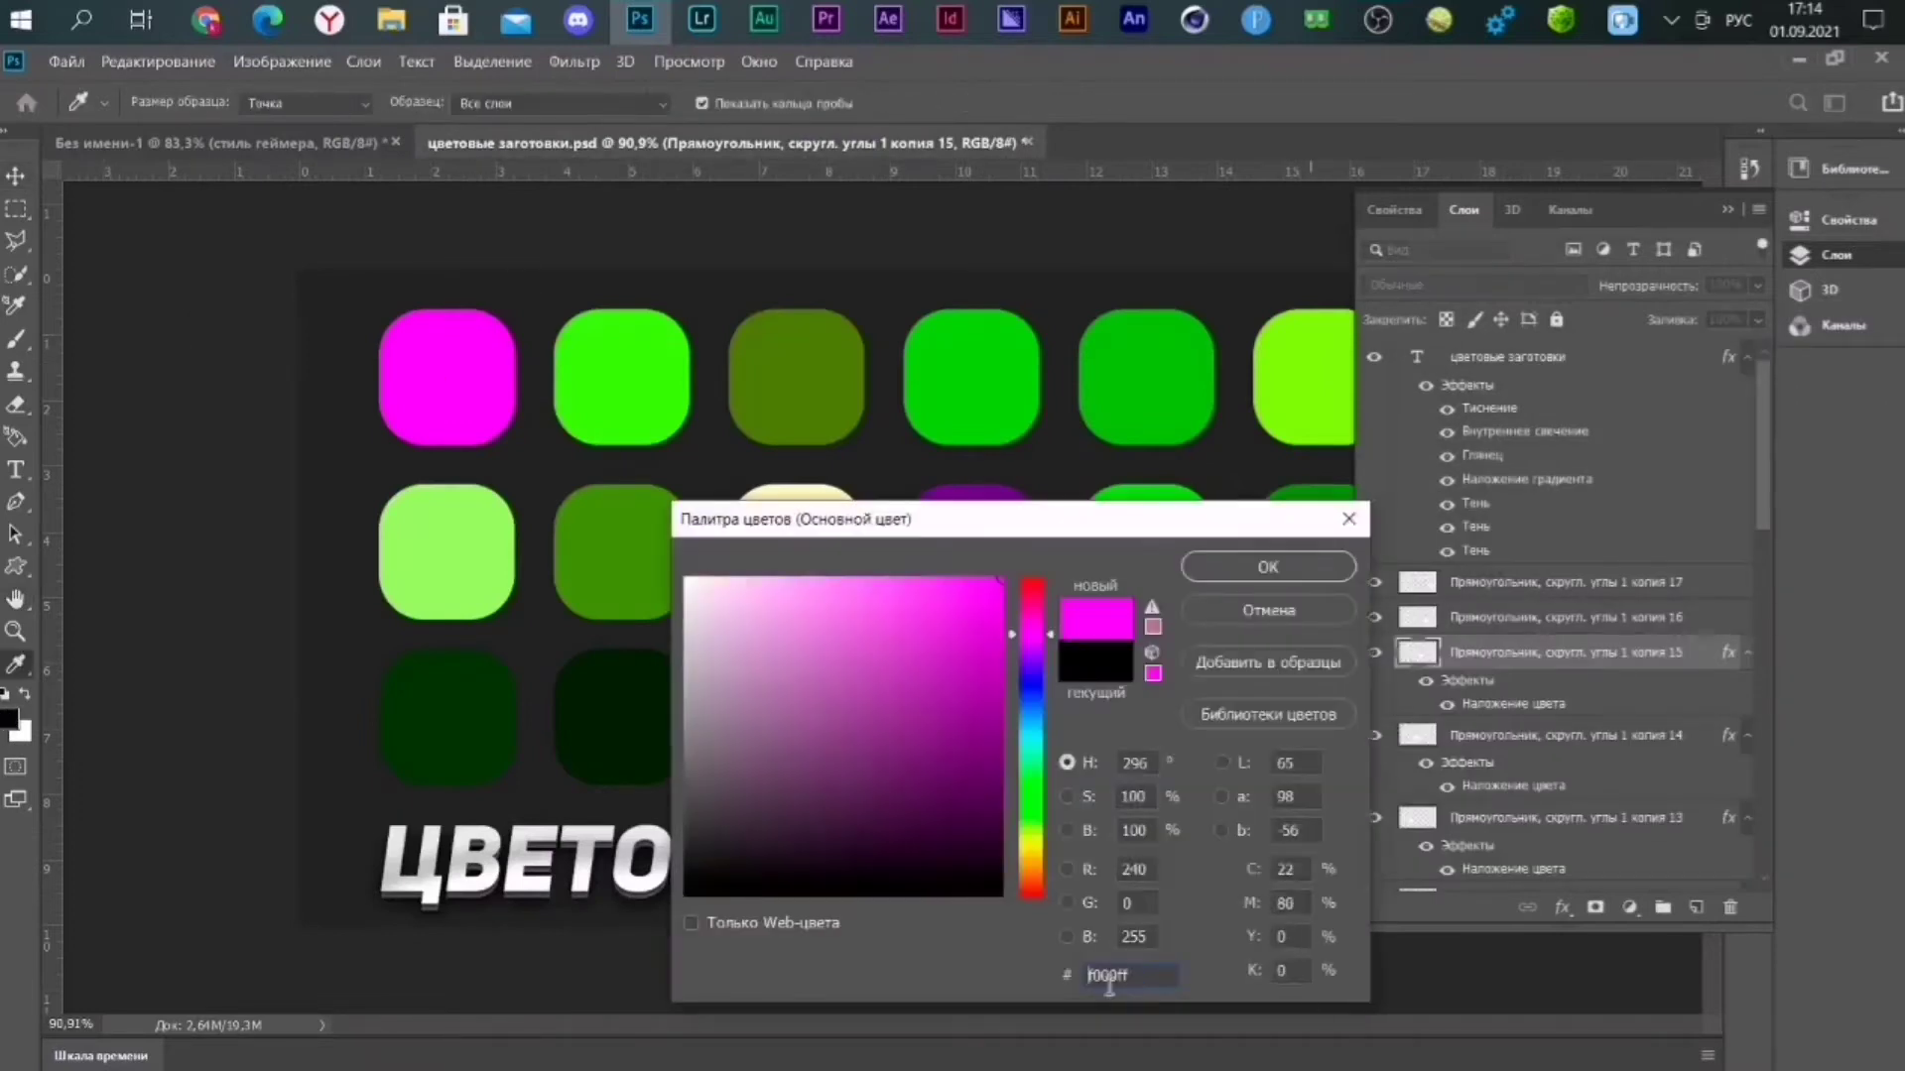
double_click(1155, 976)
key(ctrl+c)
click(1268, 609)
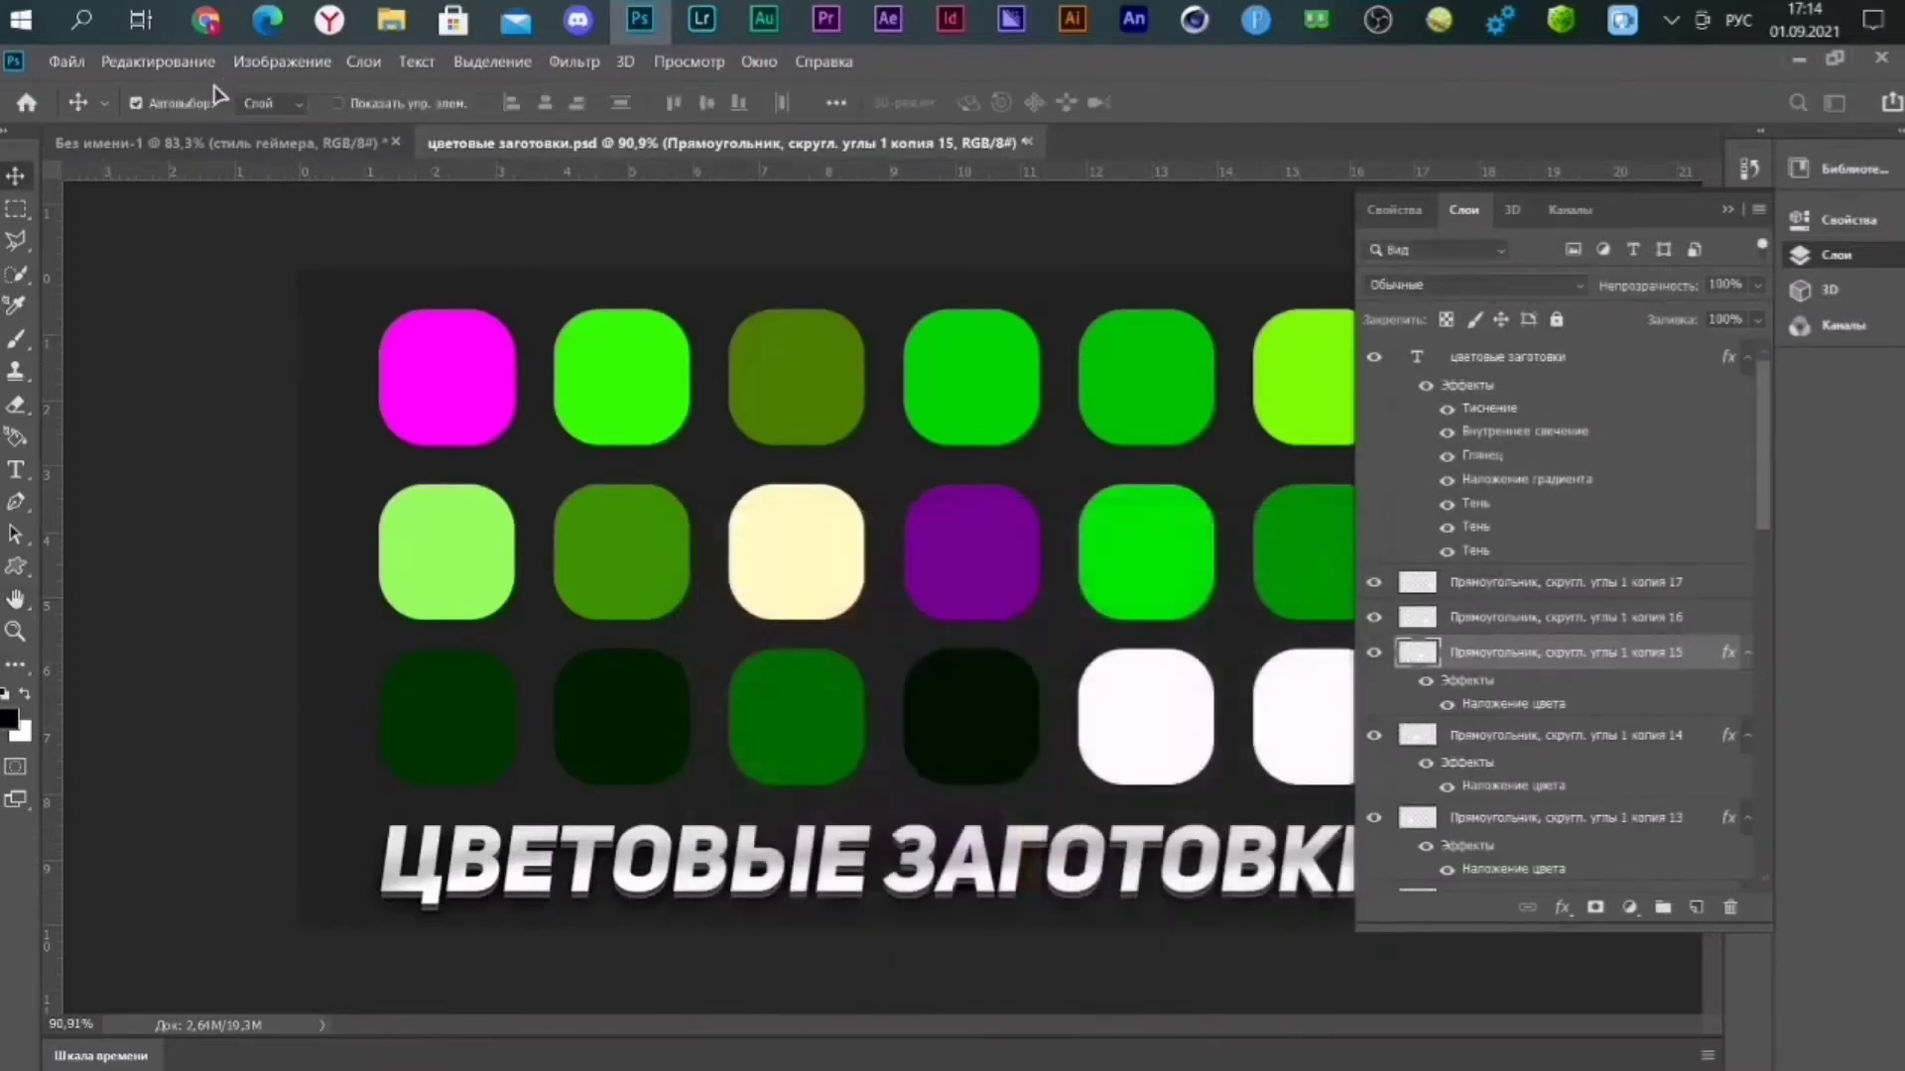
click(218, 142)
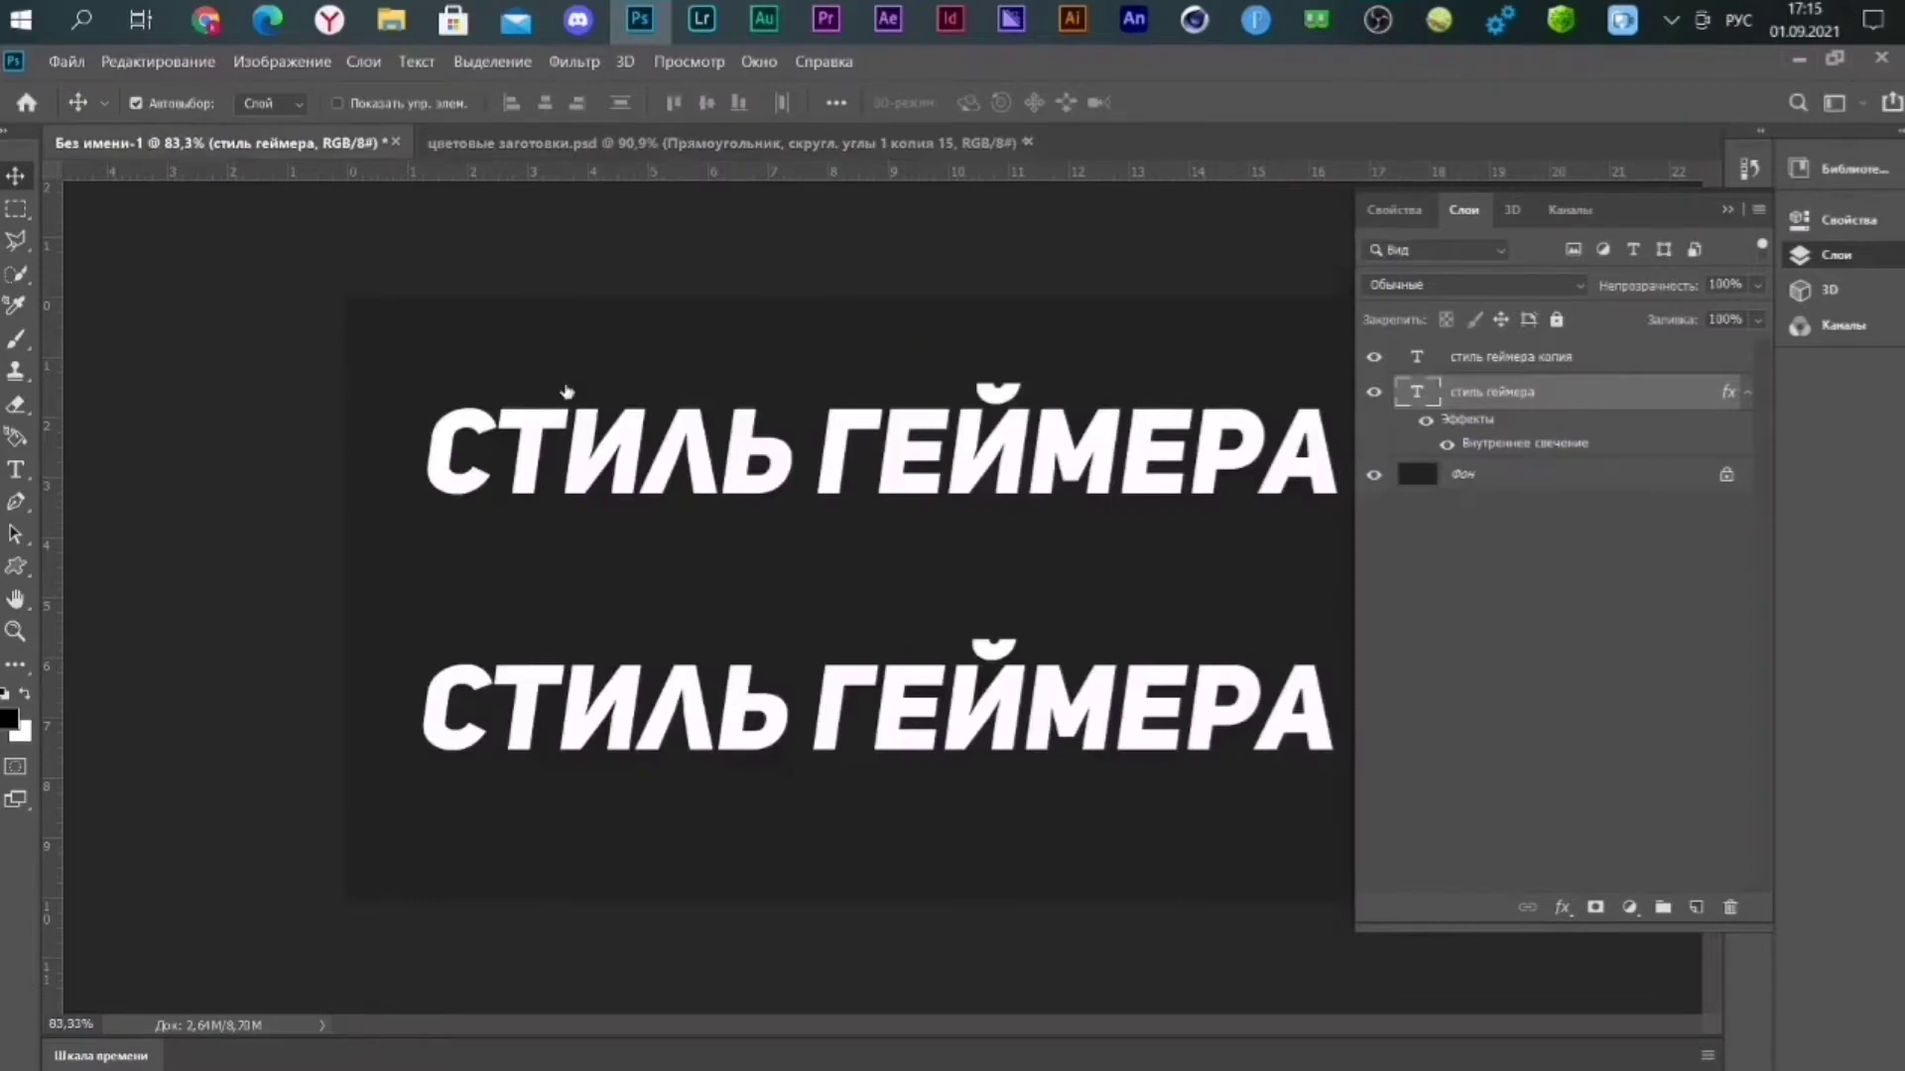
Paste the copied magenta hex as the top line's Inner Glow colour.
double_click(1525, 443)
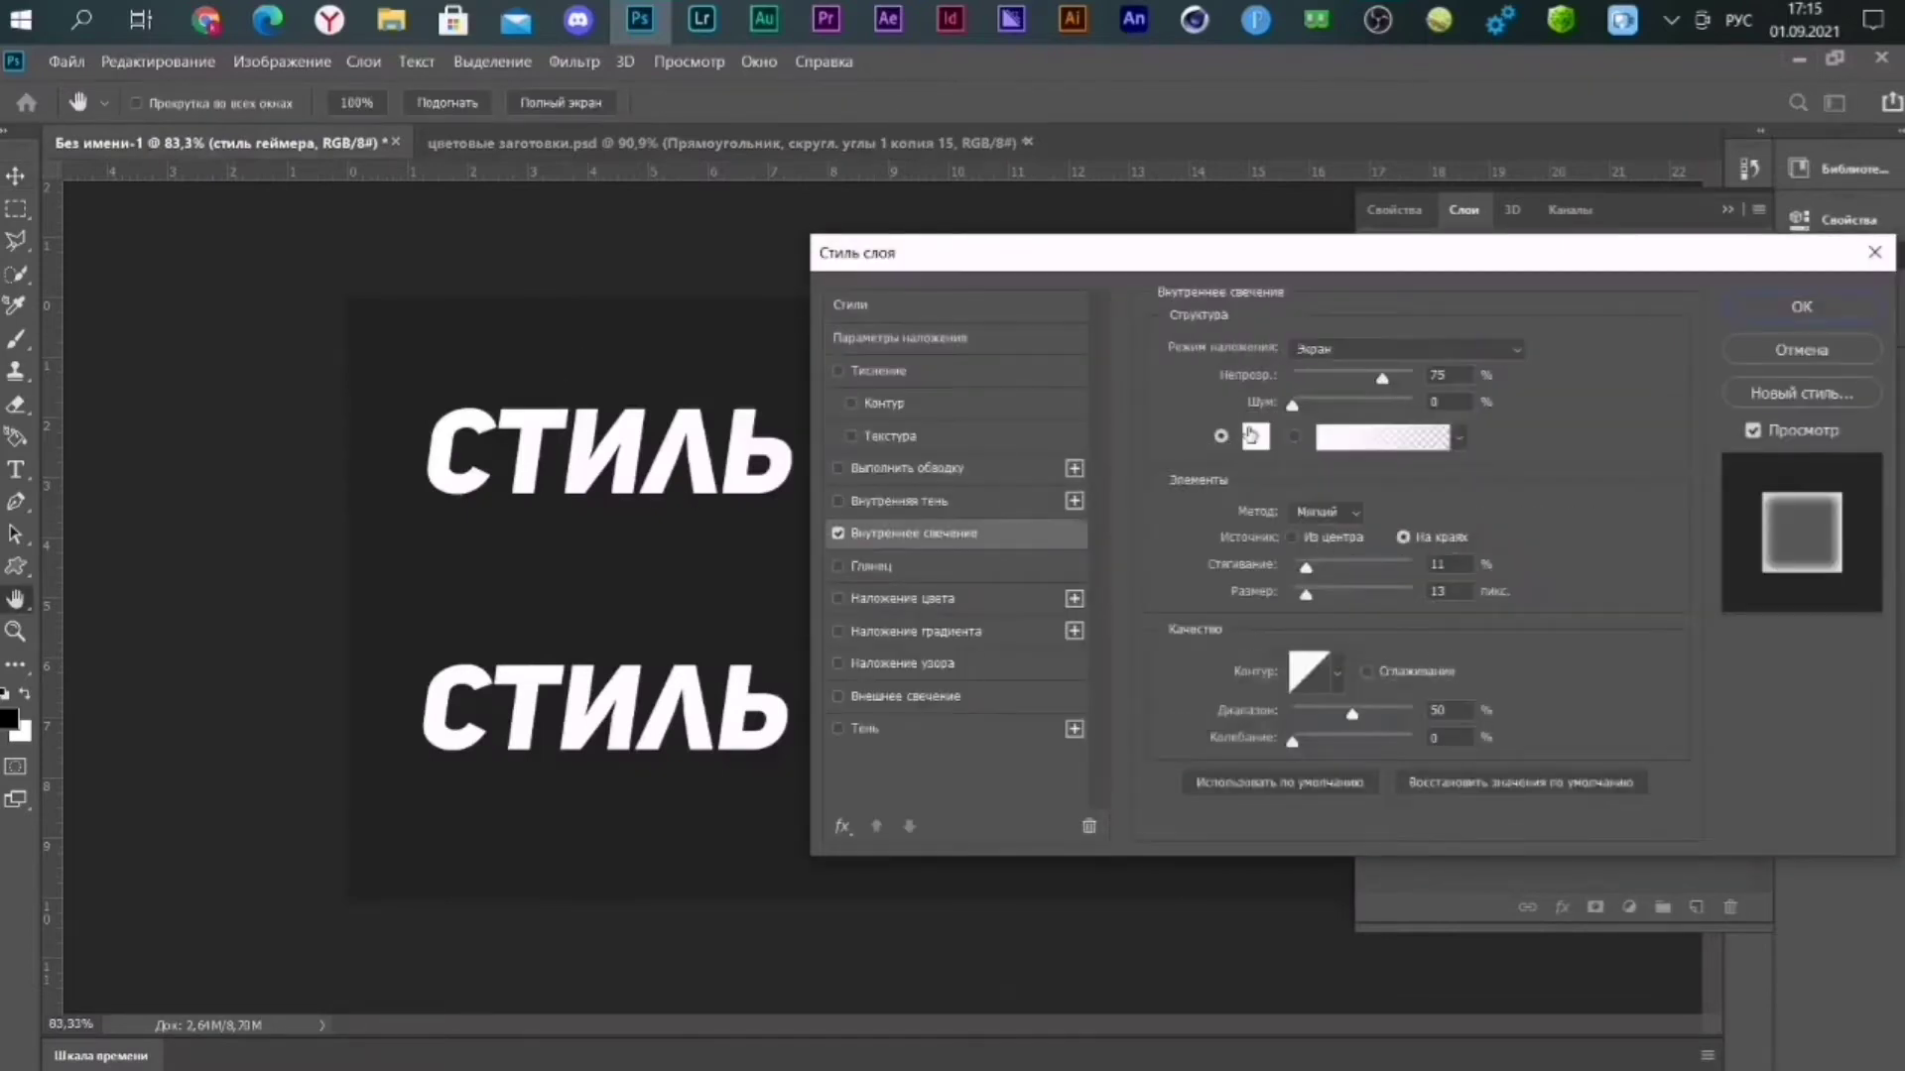
click(1255, 435)
key(ctrl+v)
click(1280, 562)
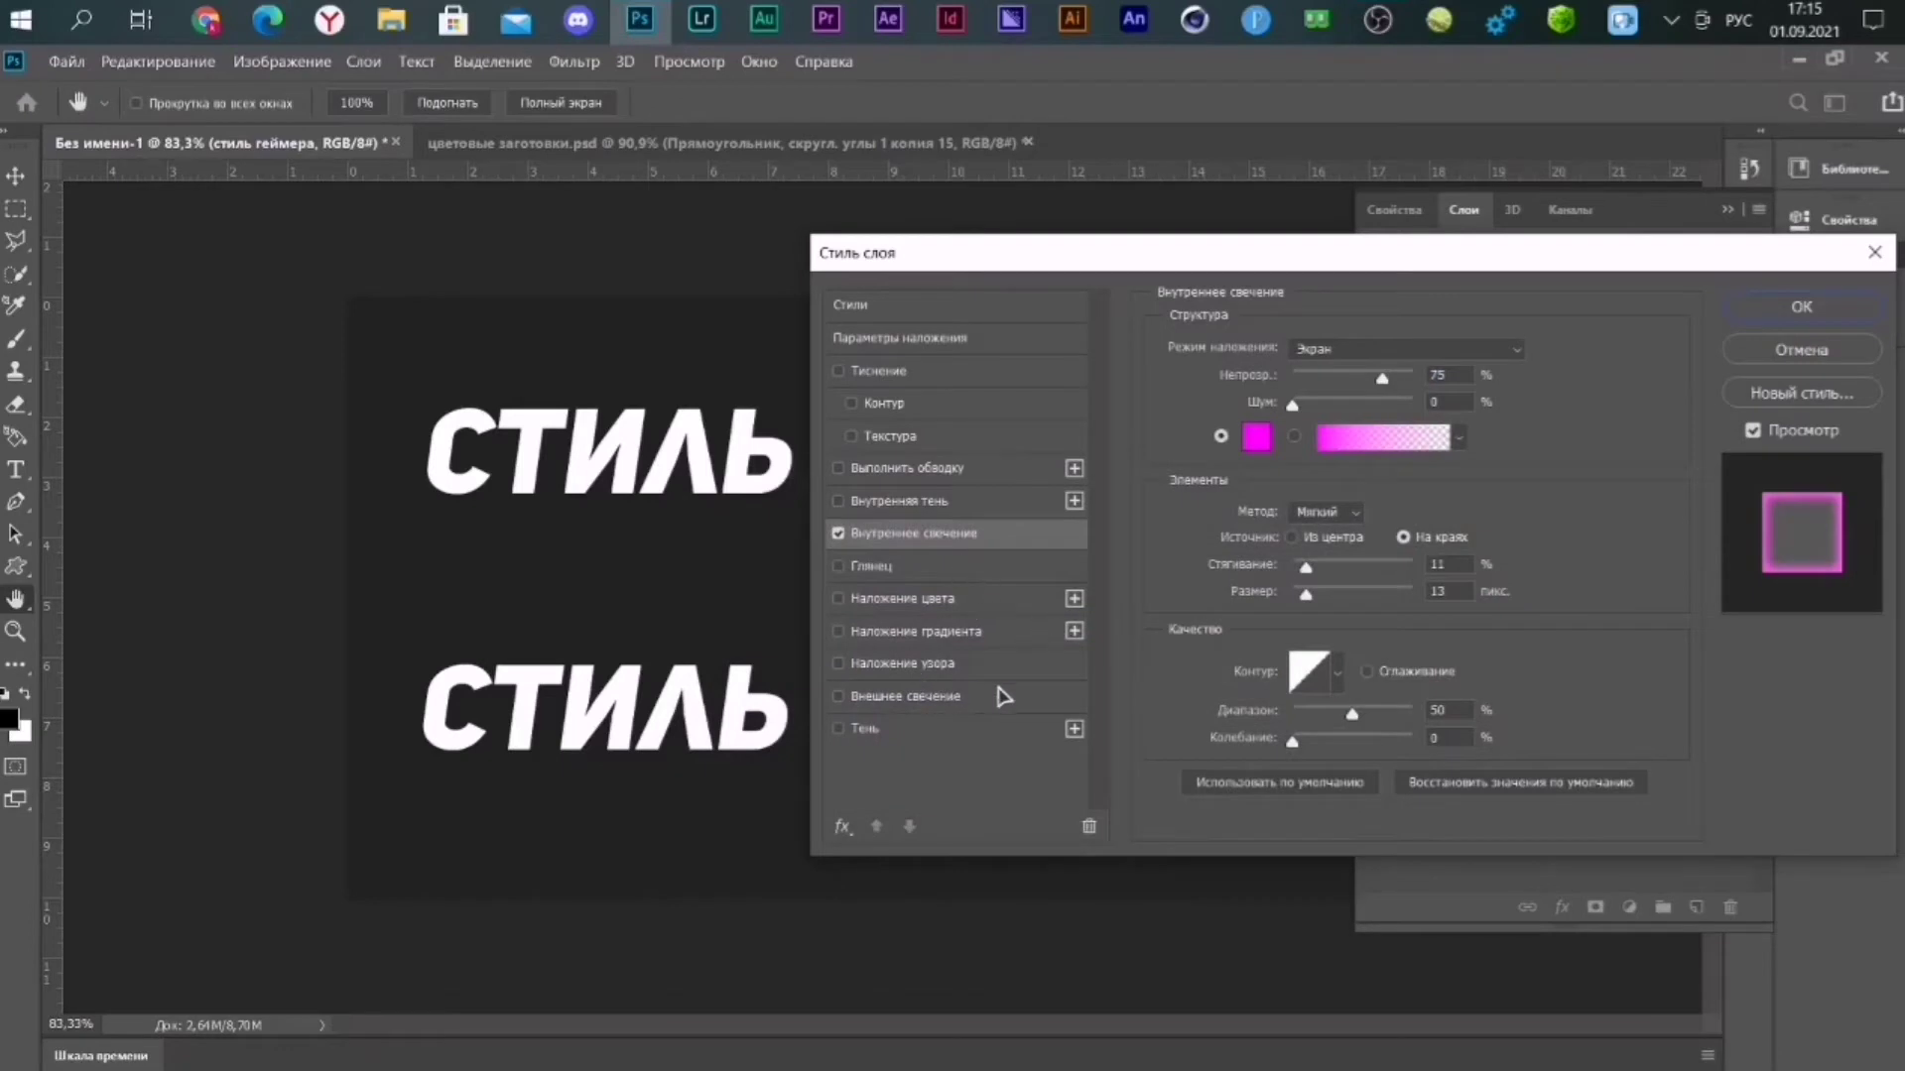
Enable Outer Glow with 40% opacity, spread 2 and size 11, and apply.
click(1005, 698)
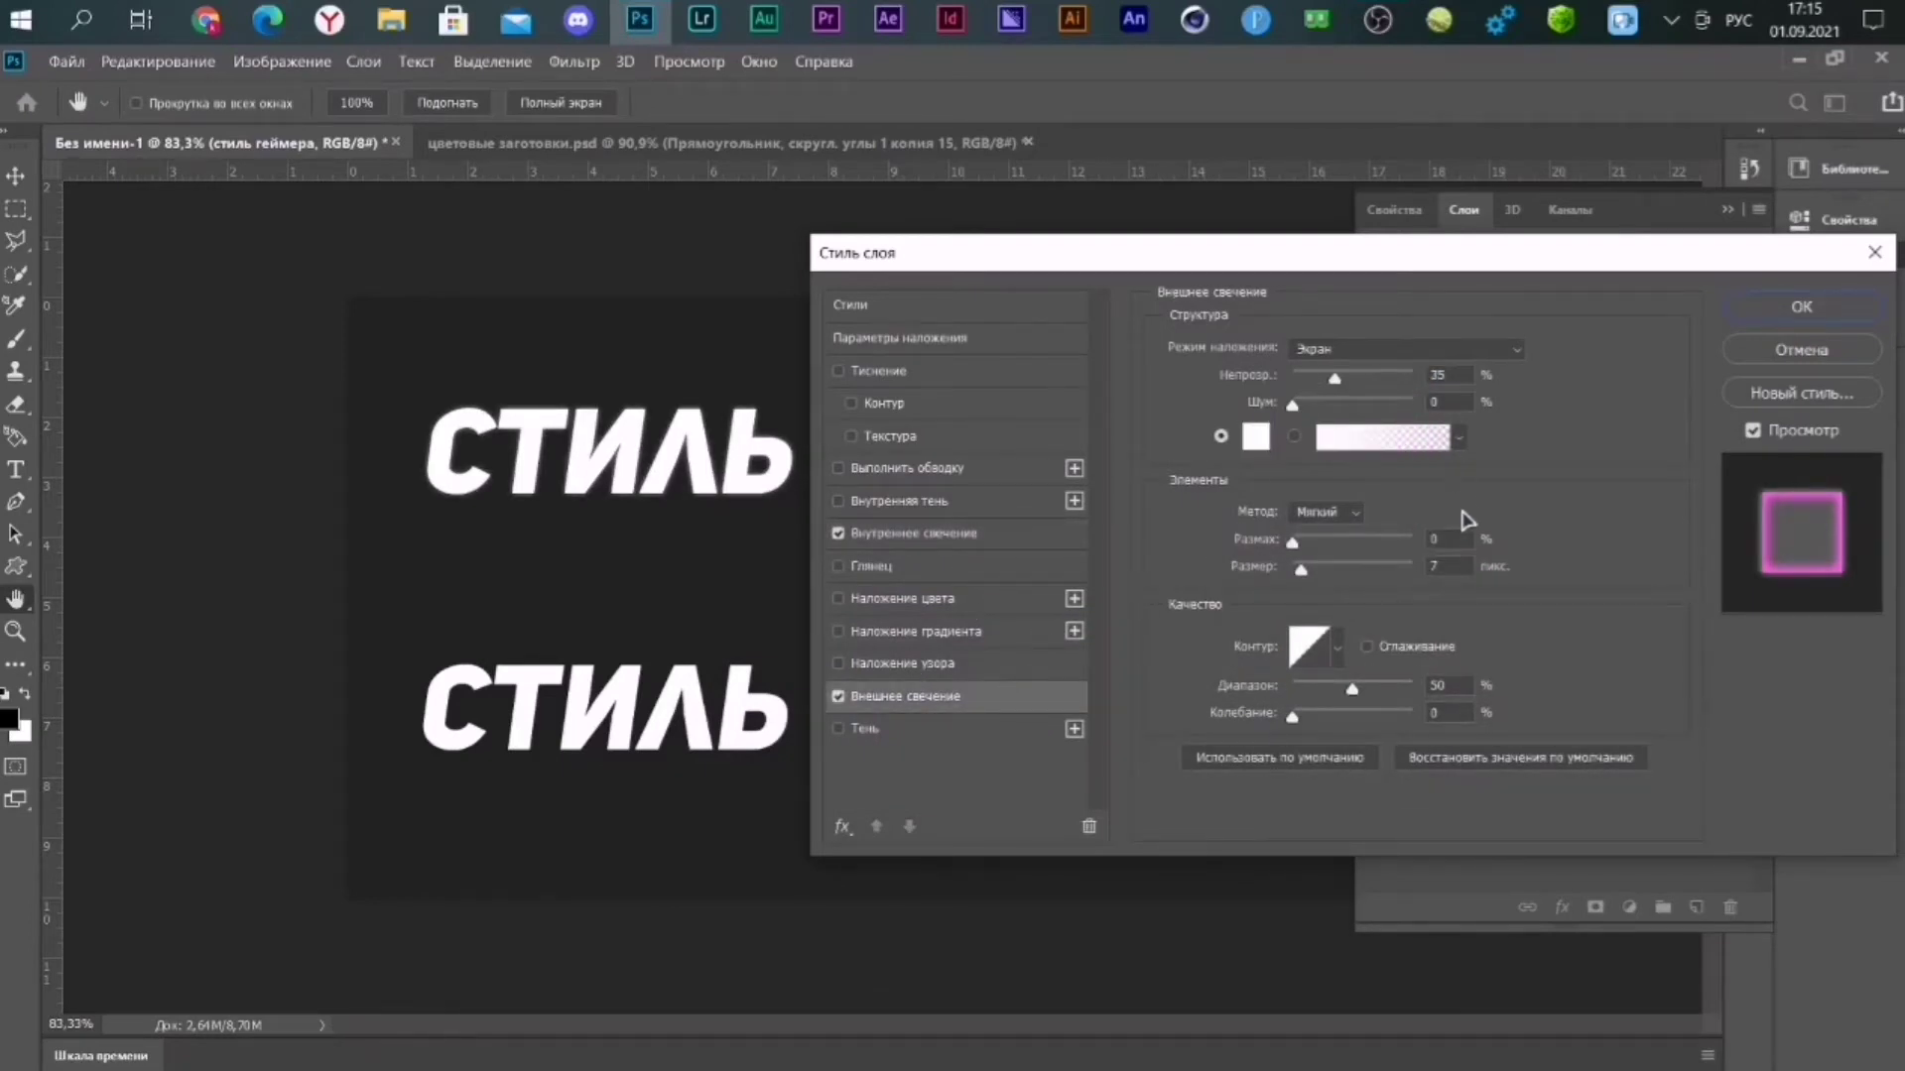
drag(1334, 378, 1285, 408)
text(0)
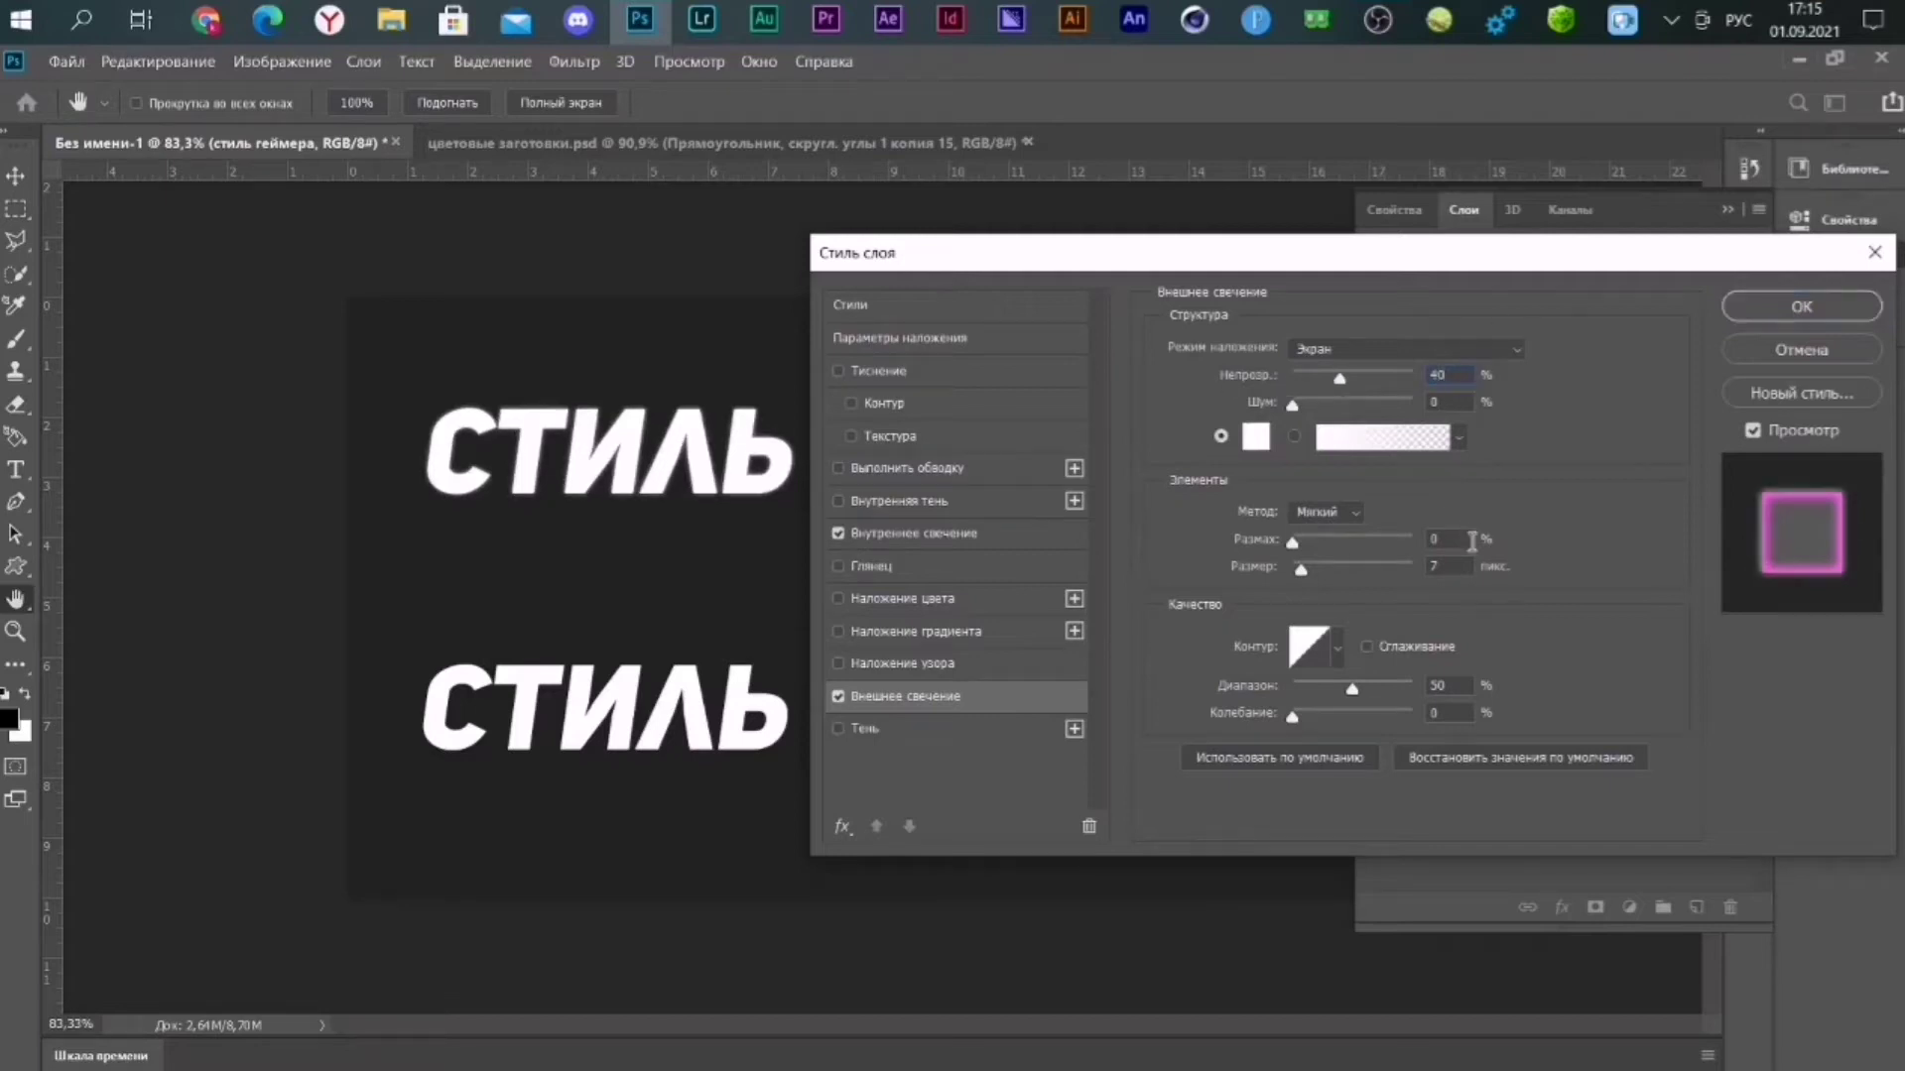
text(2)
key(Tab)
text(11)
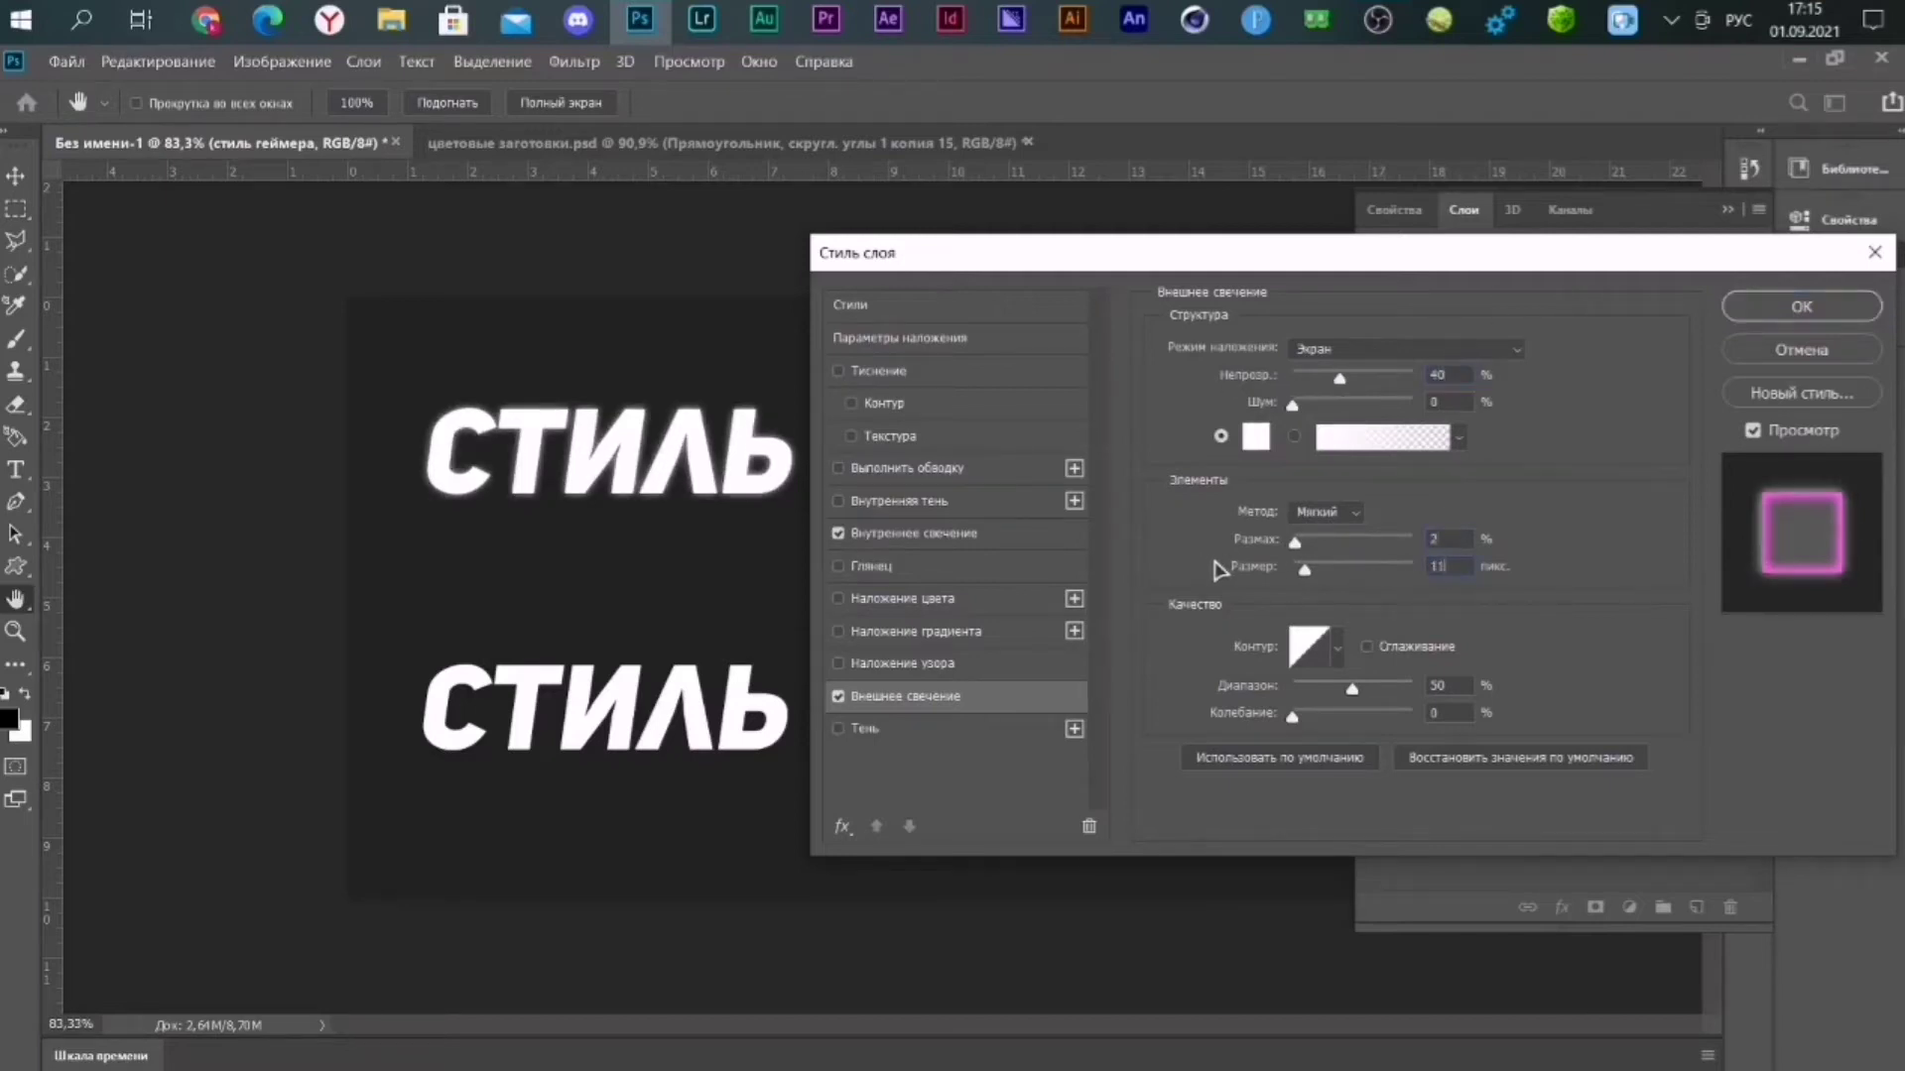
click(1801, 306)
Read the bright green swatch's hex code, 96ff00, from the swatches file.
click(546, 142)
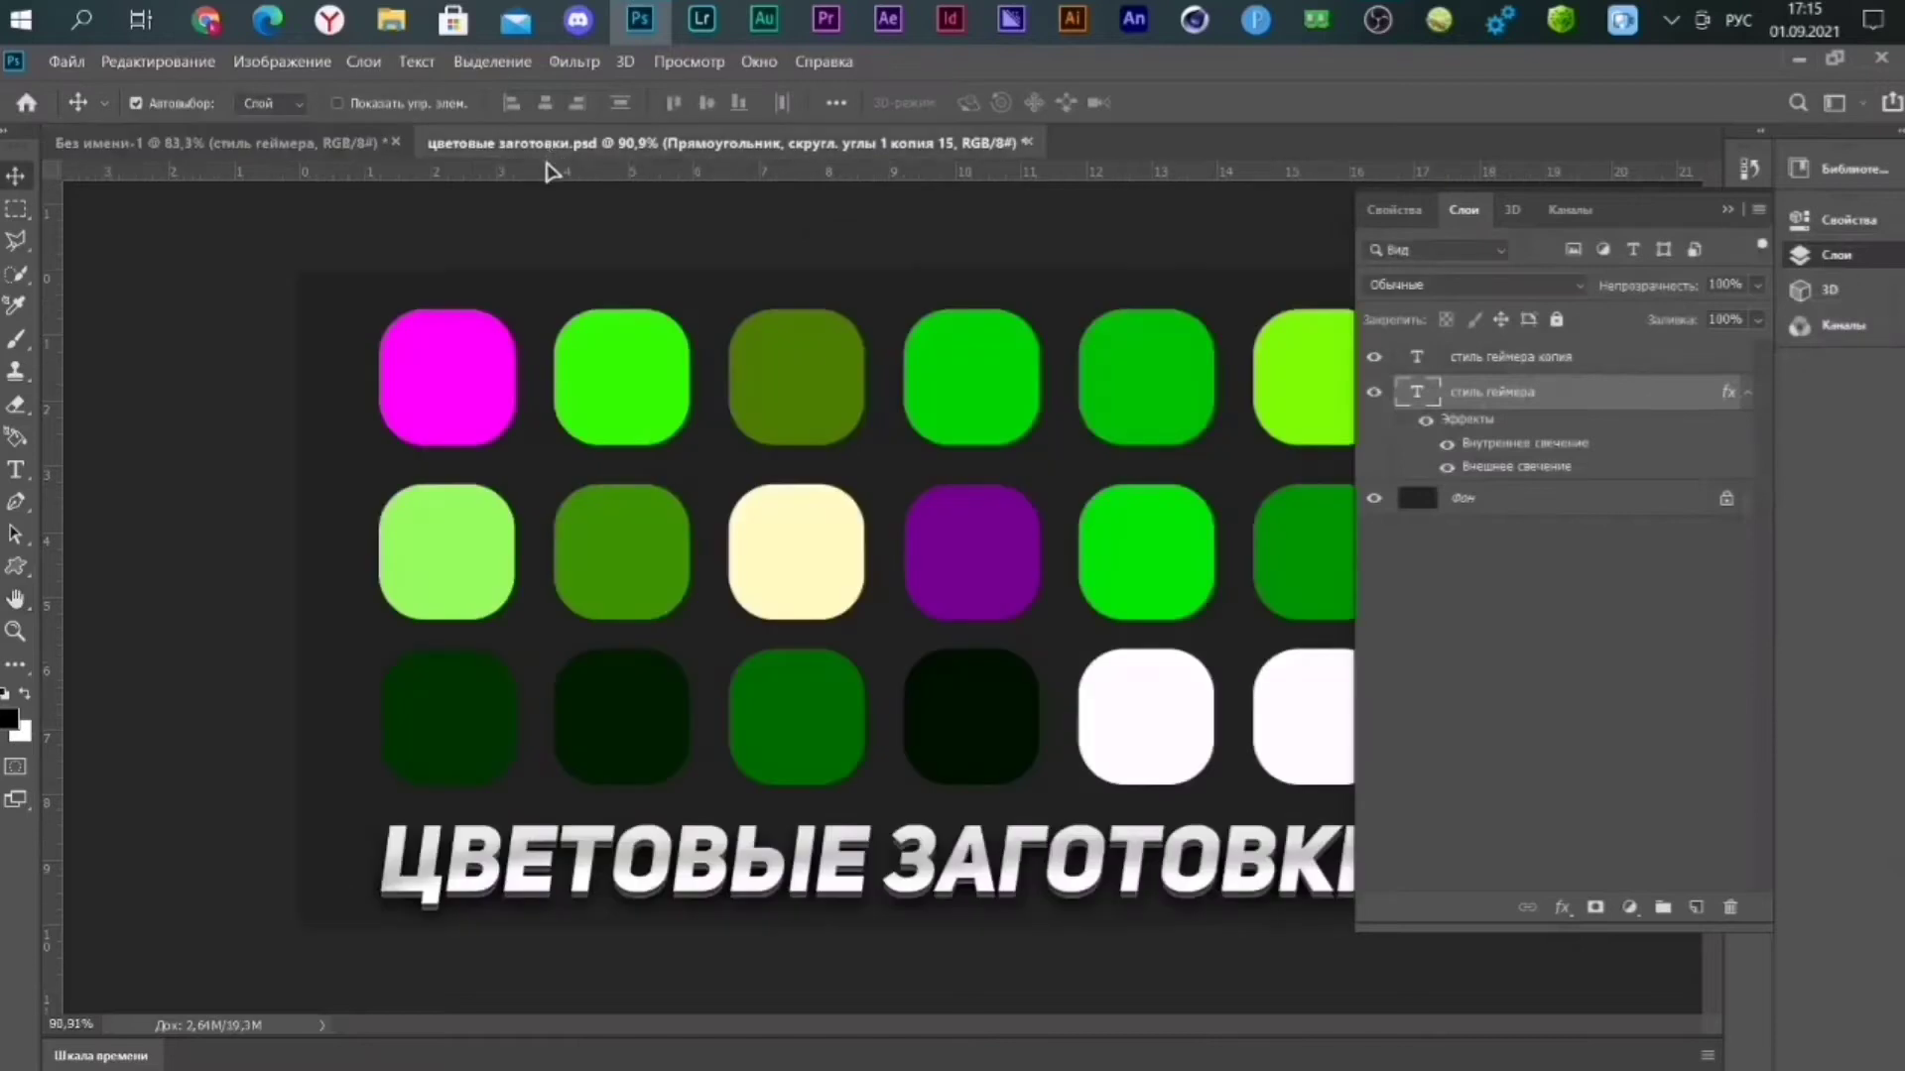
click(12, 716)
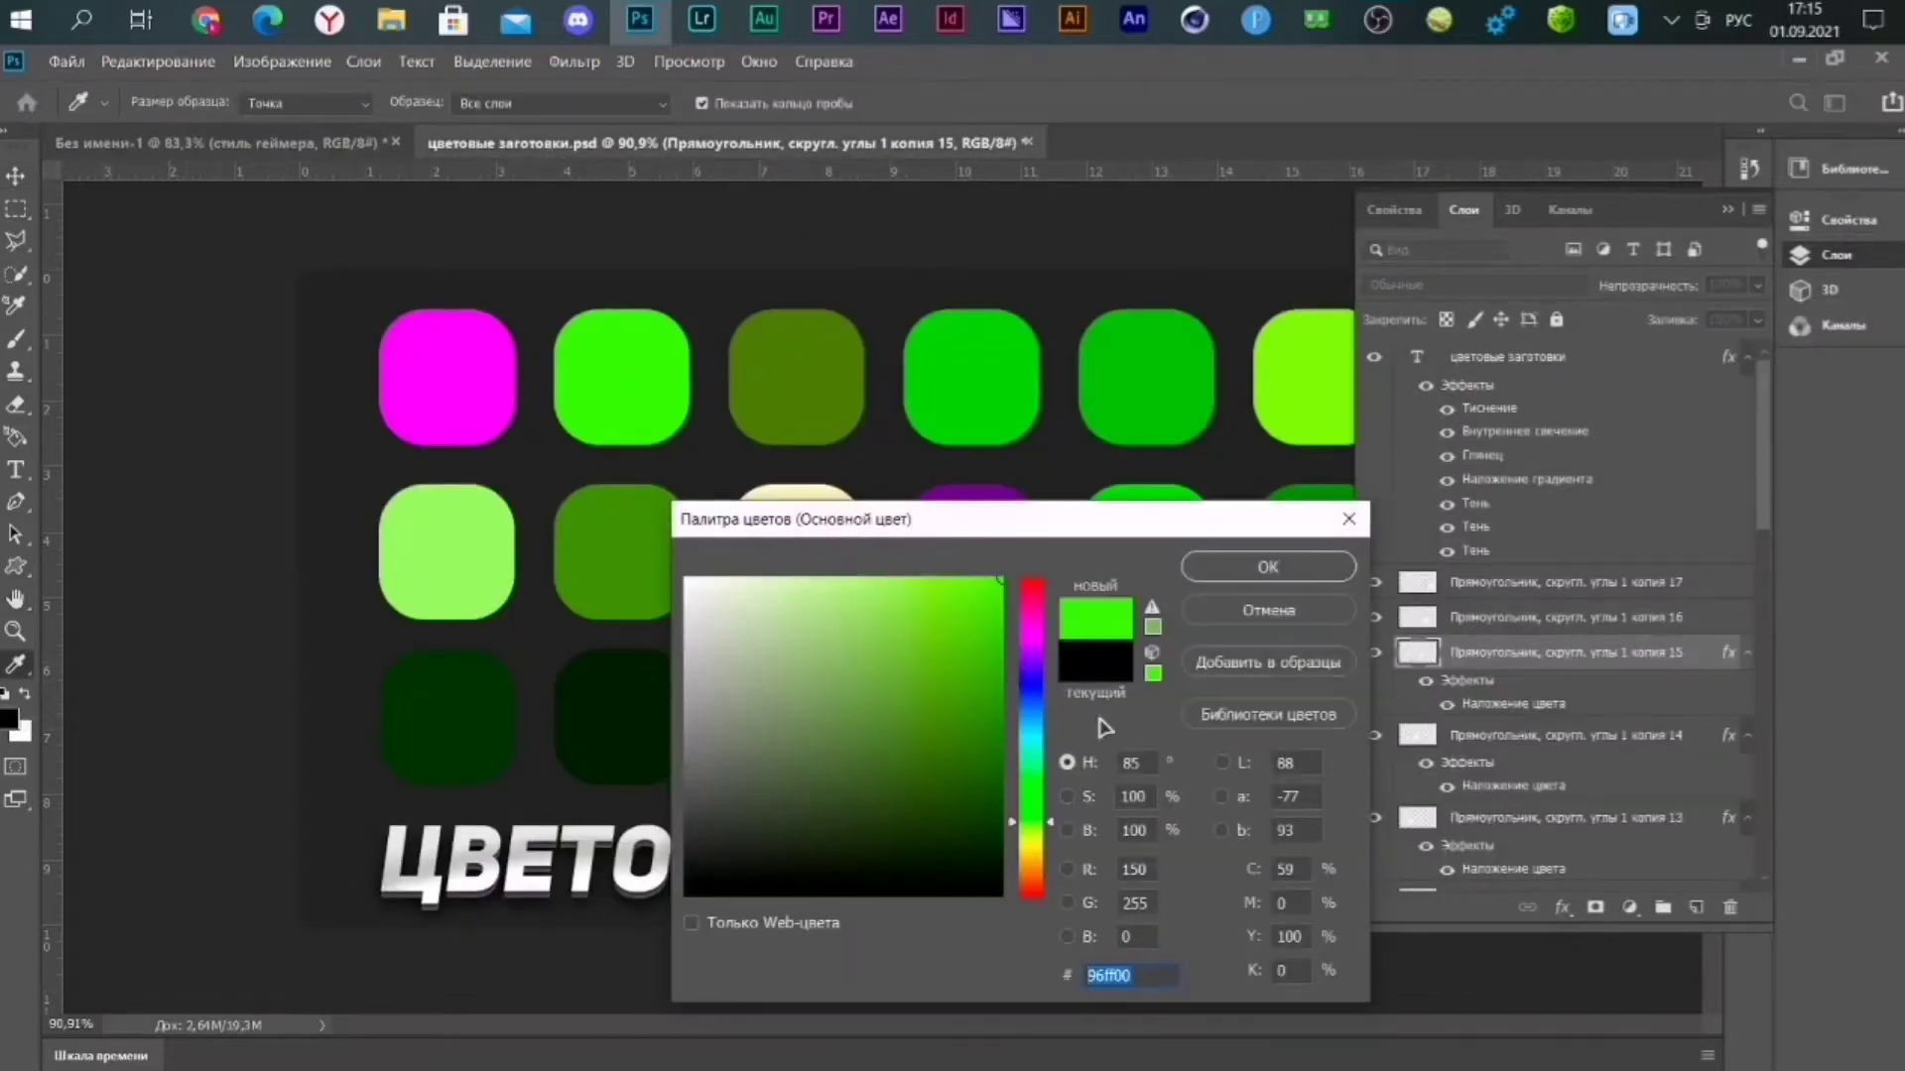
click(1260, 610)
click(218, 142)
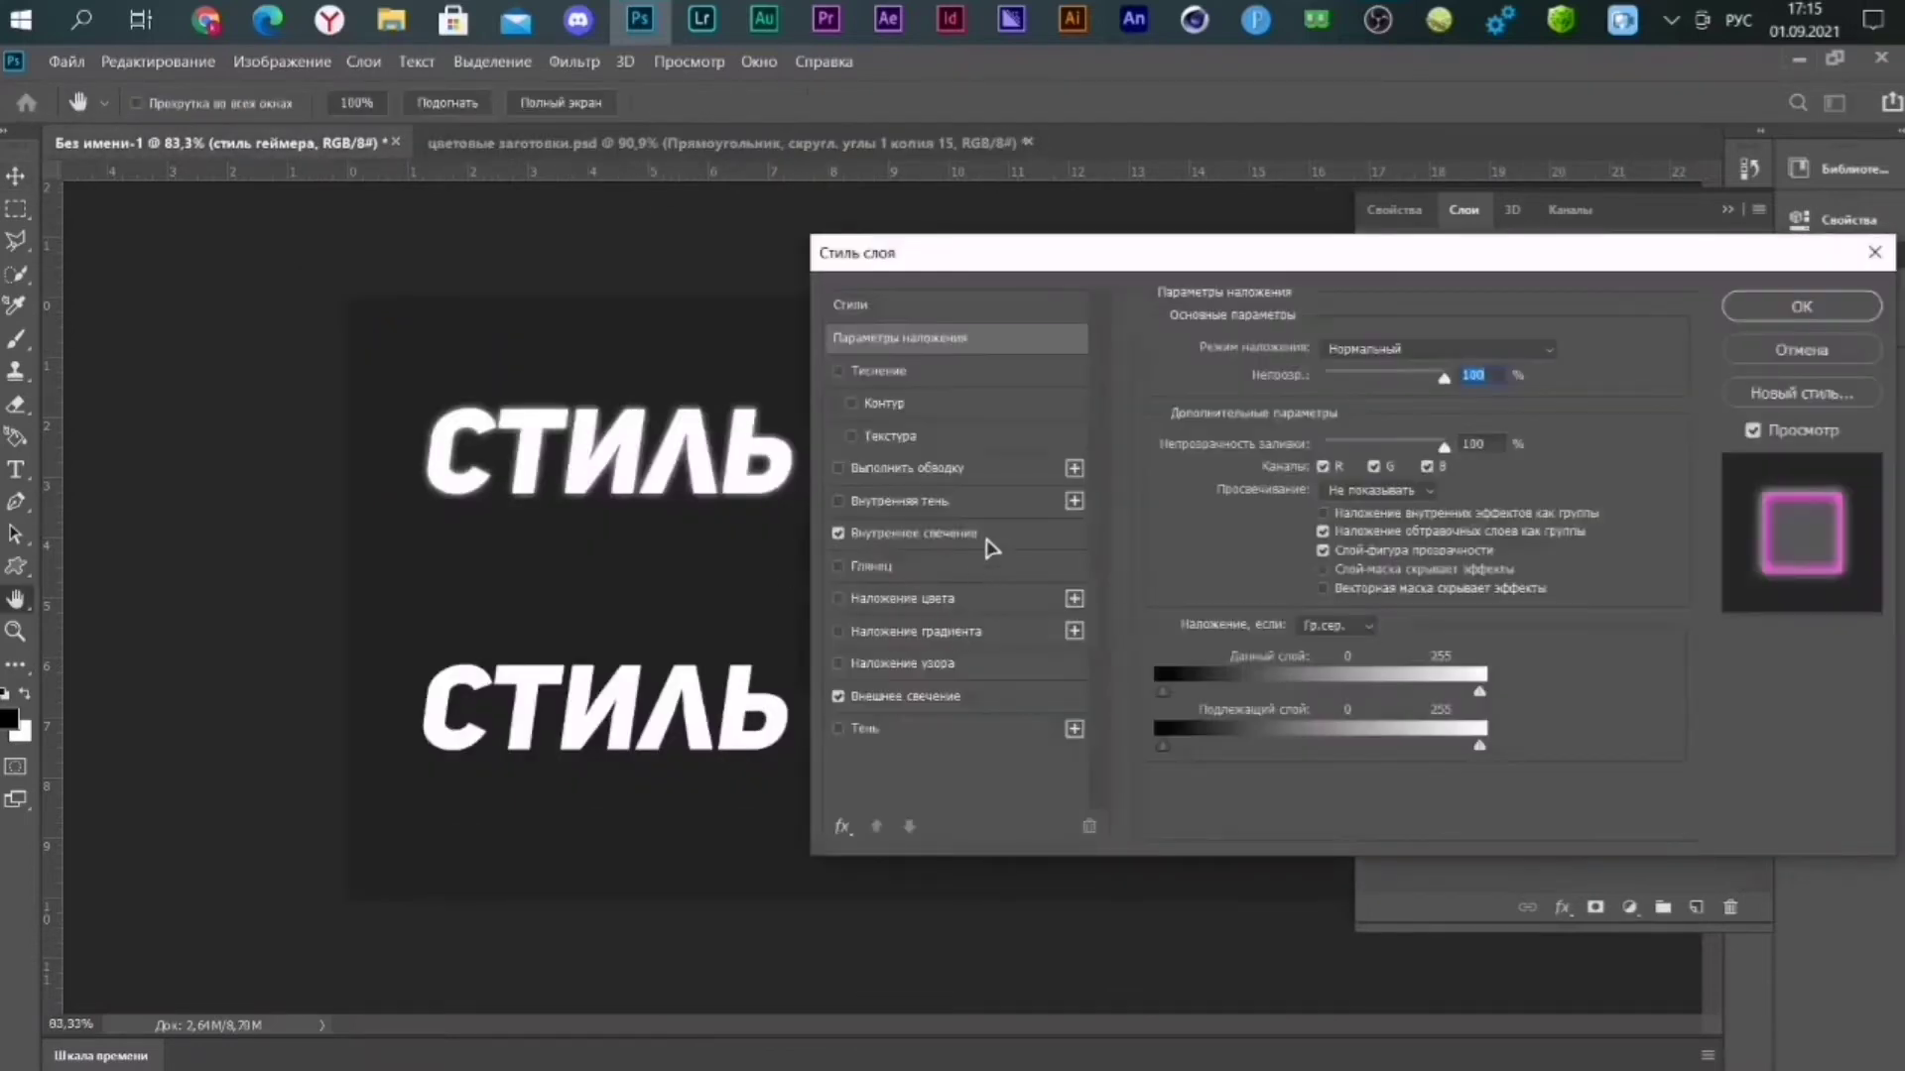
Set the Outer Glow colour to 96ff00 and lower the layer Fill to 0%.
click(982, 706)
click(1256, 436)
click(1032, 784)
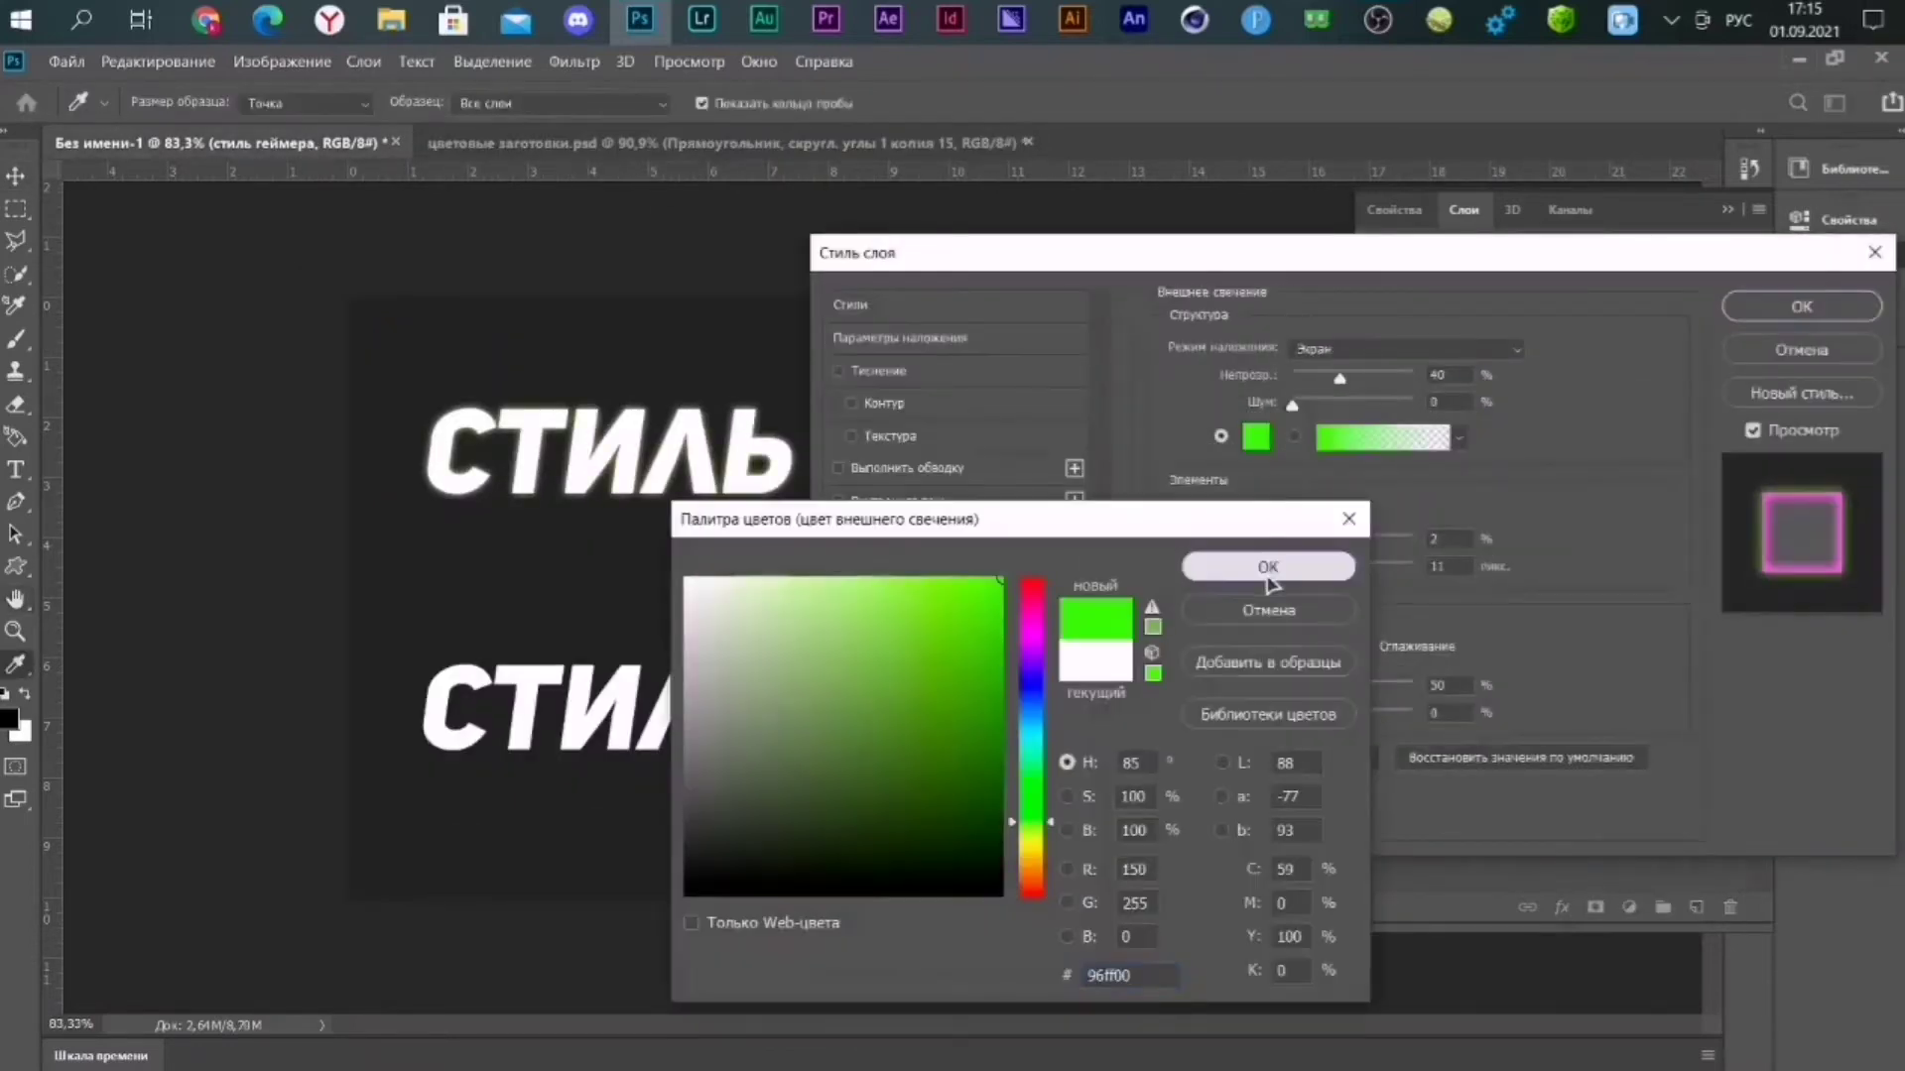
click(1208, 565)
click(1746, 310)
drag(1757, 322, 1652, 368)
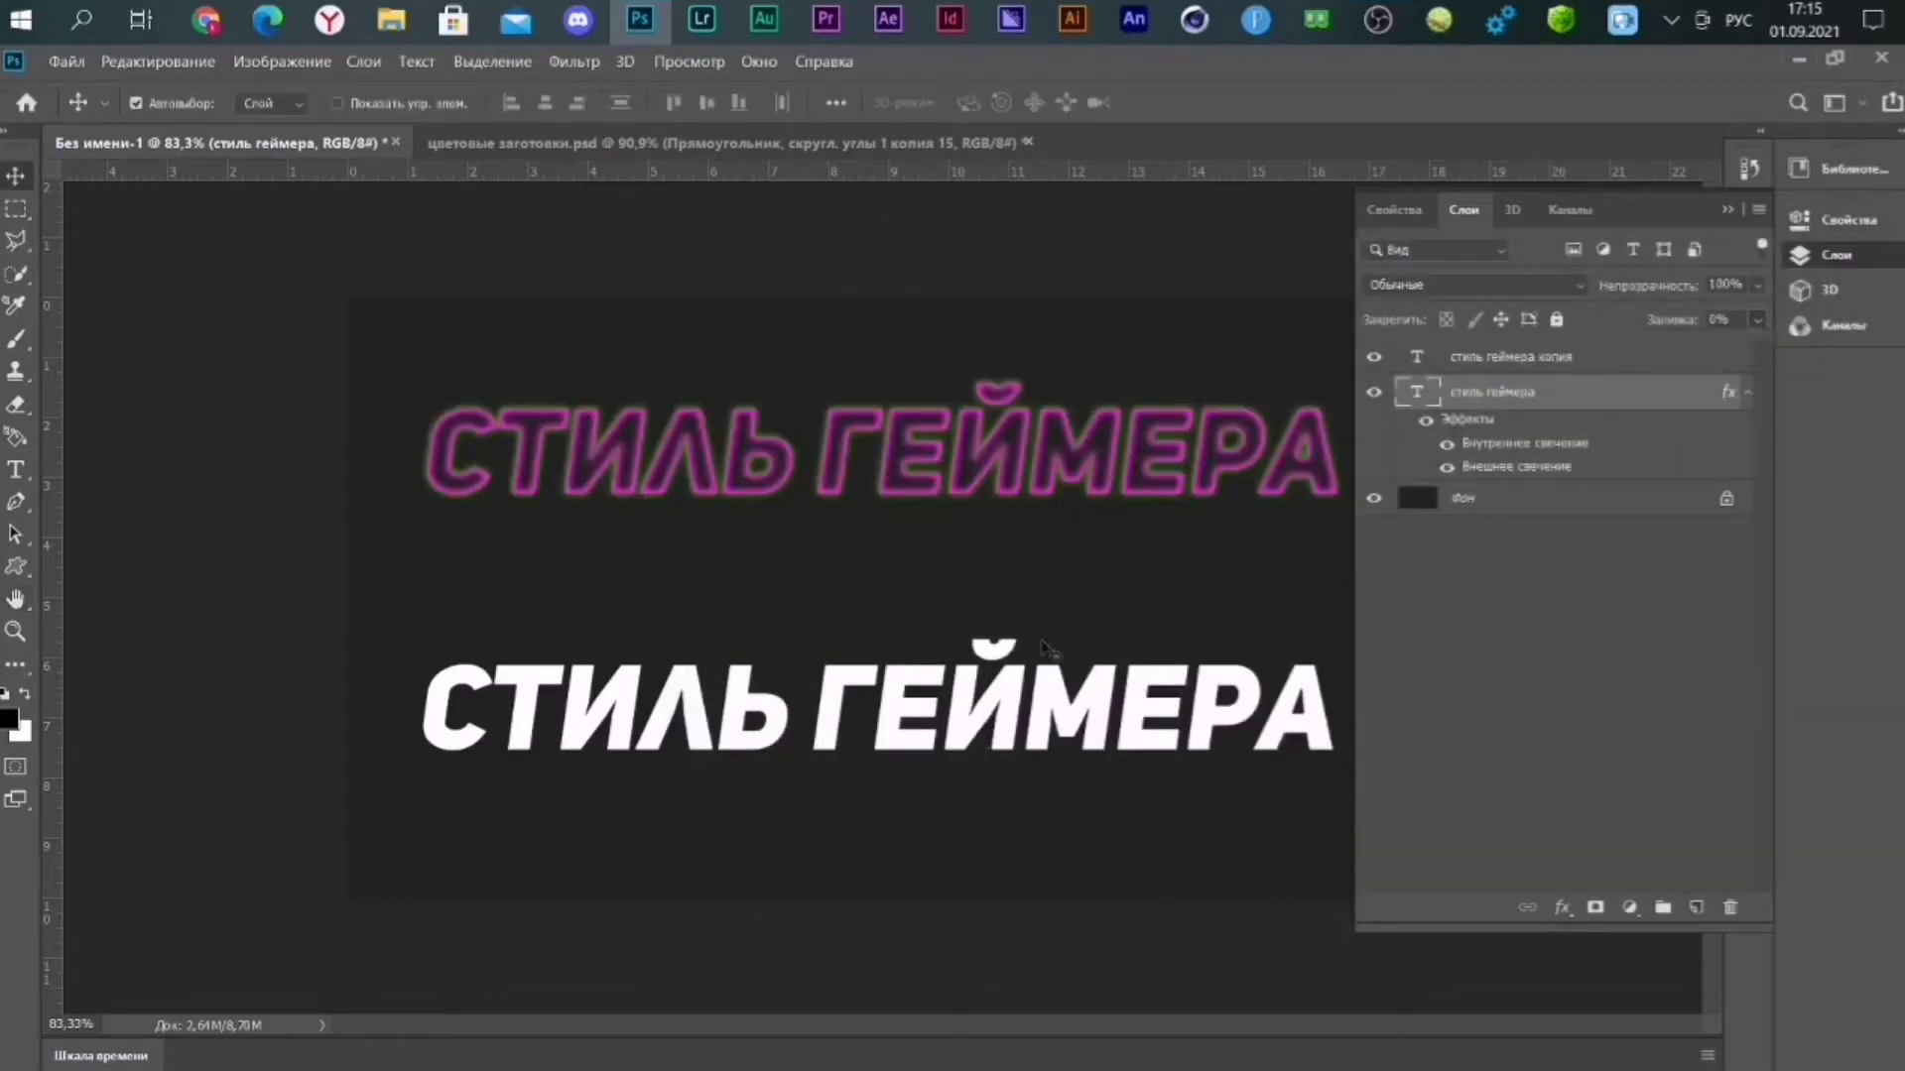
click(1675, 363)
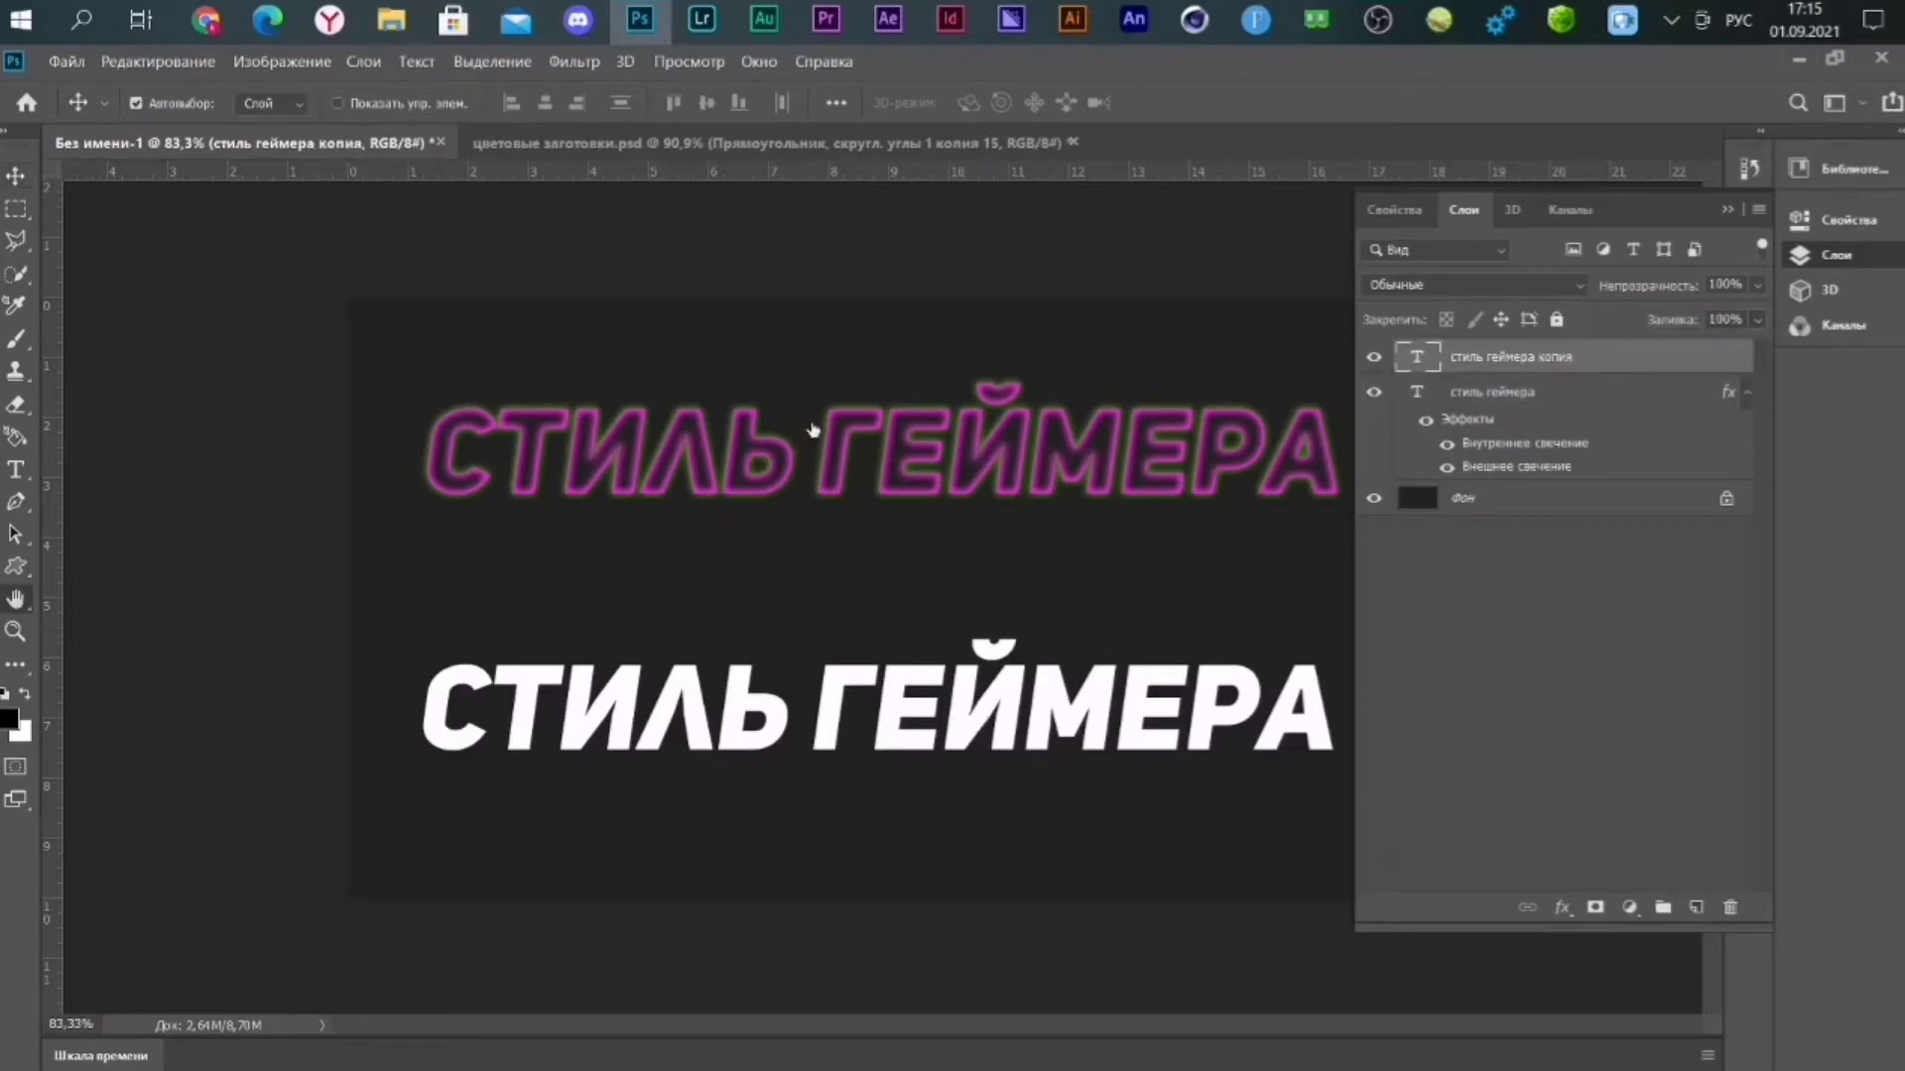
Enable Bevel & Emboss with depth 183%, size 54 px, soften 1 and angle 90°.
click(900, 372)
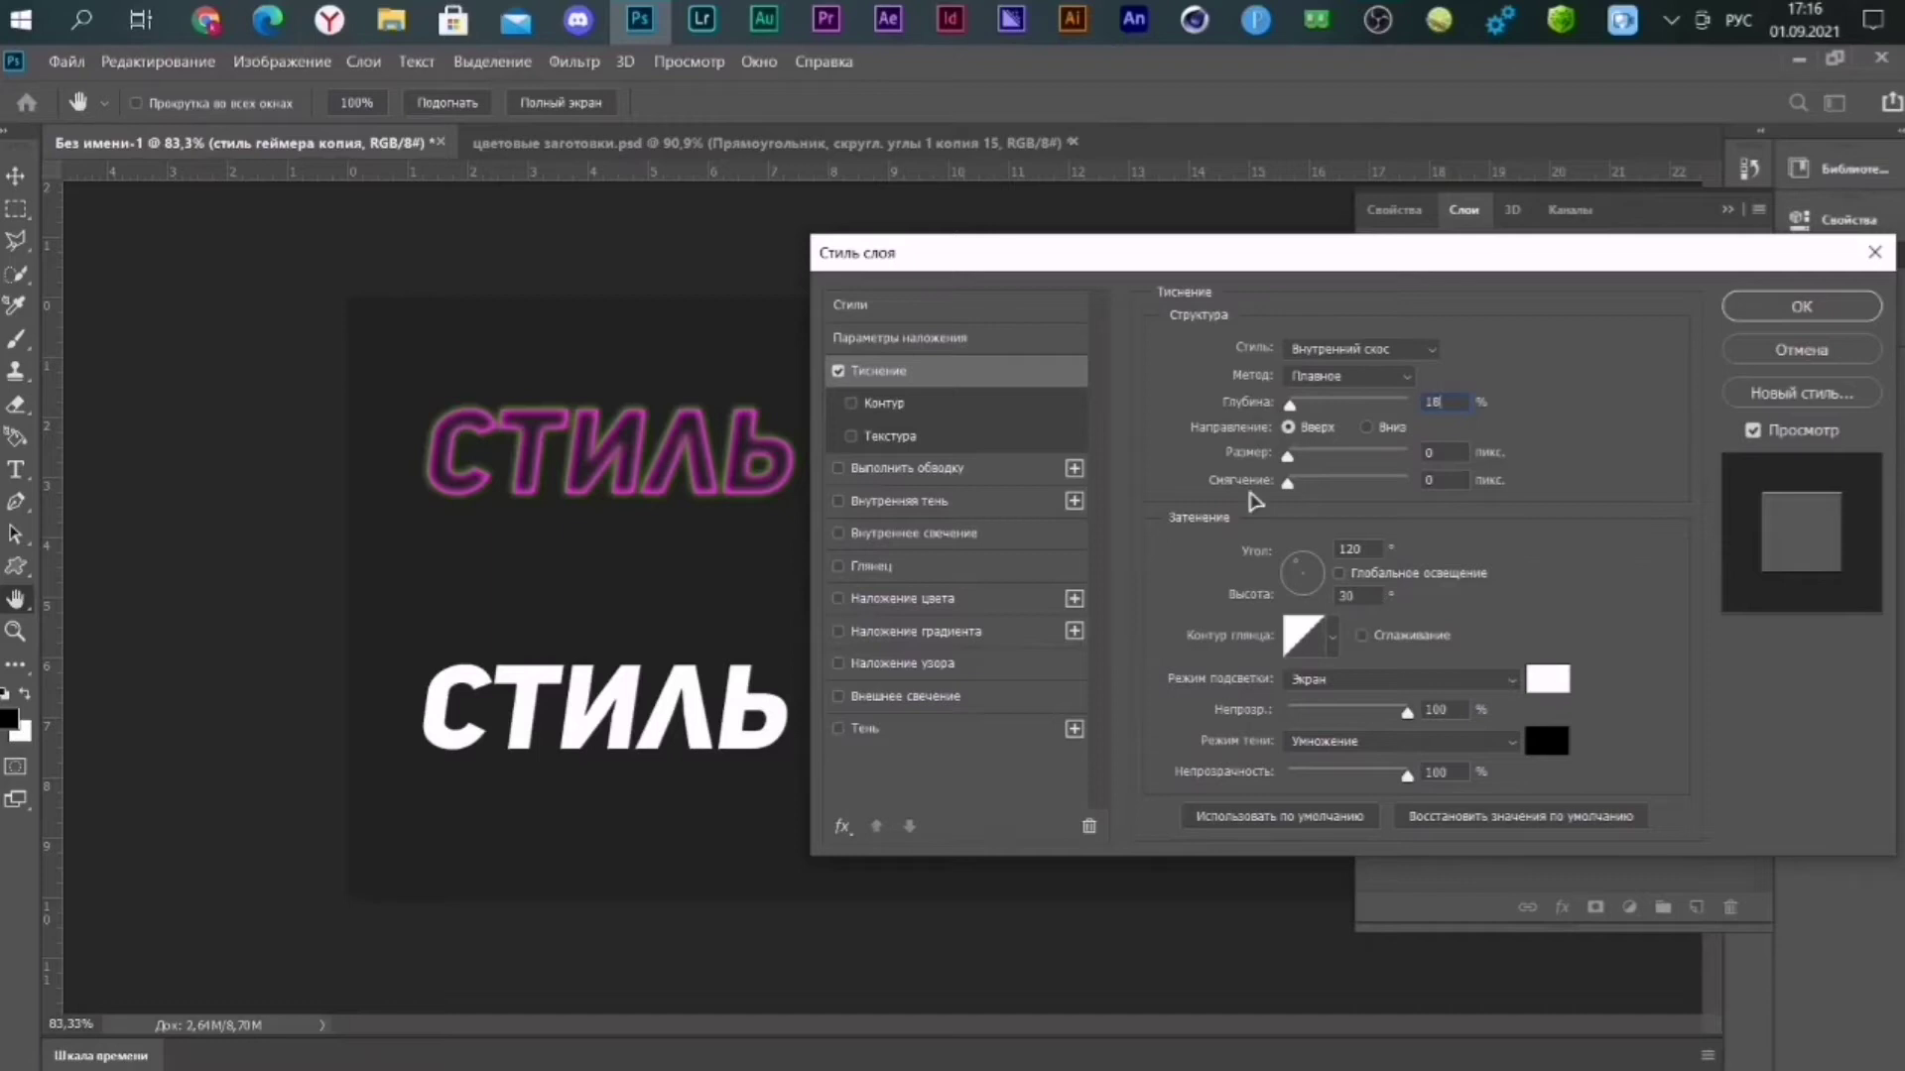
text(3)
key(Tab)
text(54)
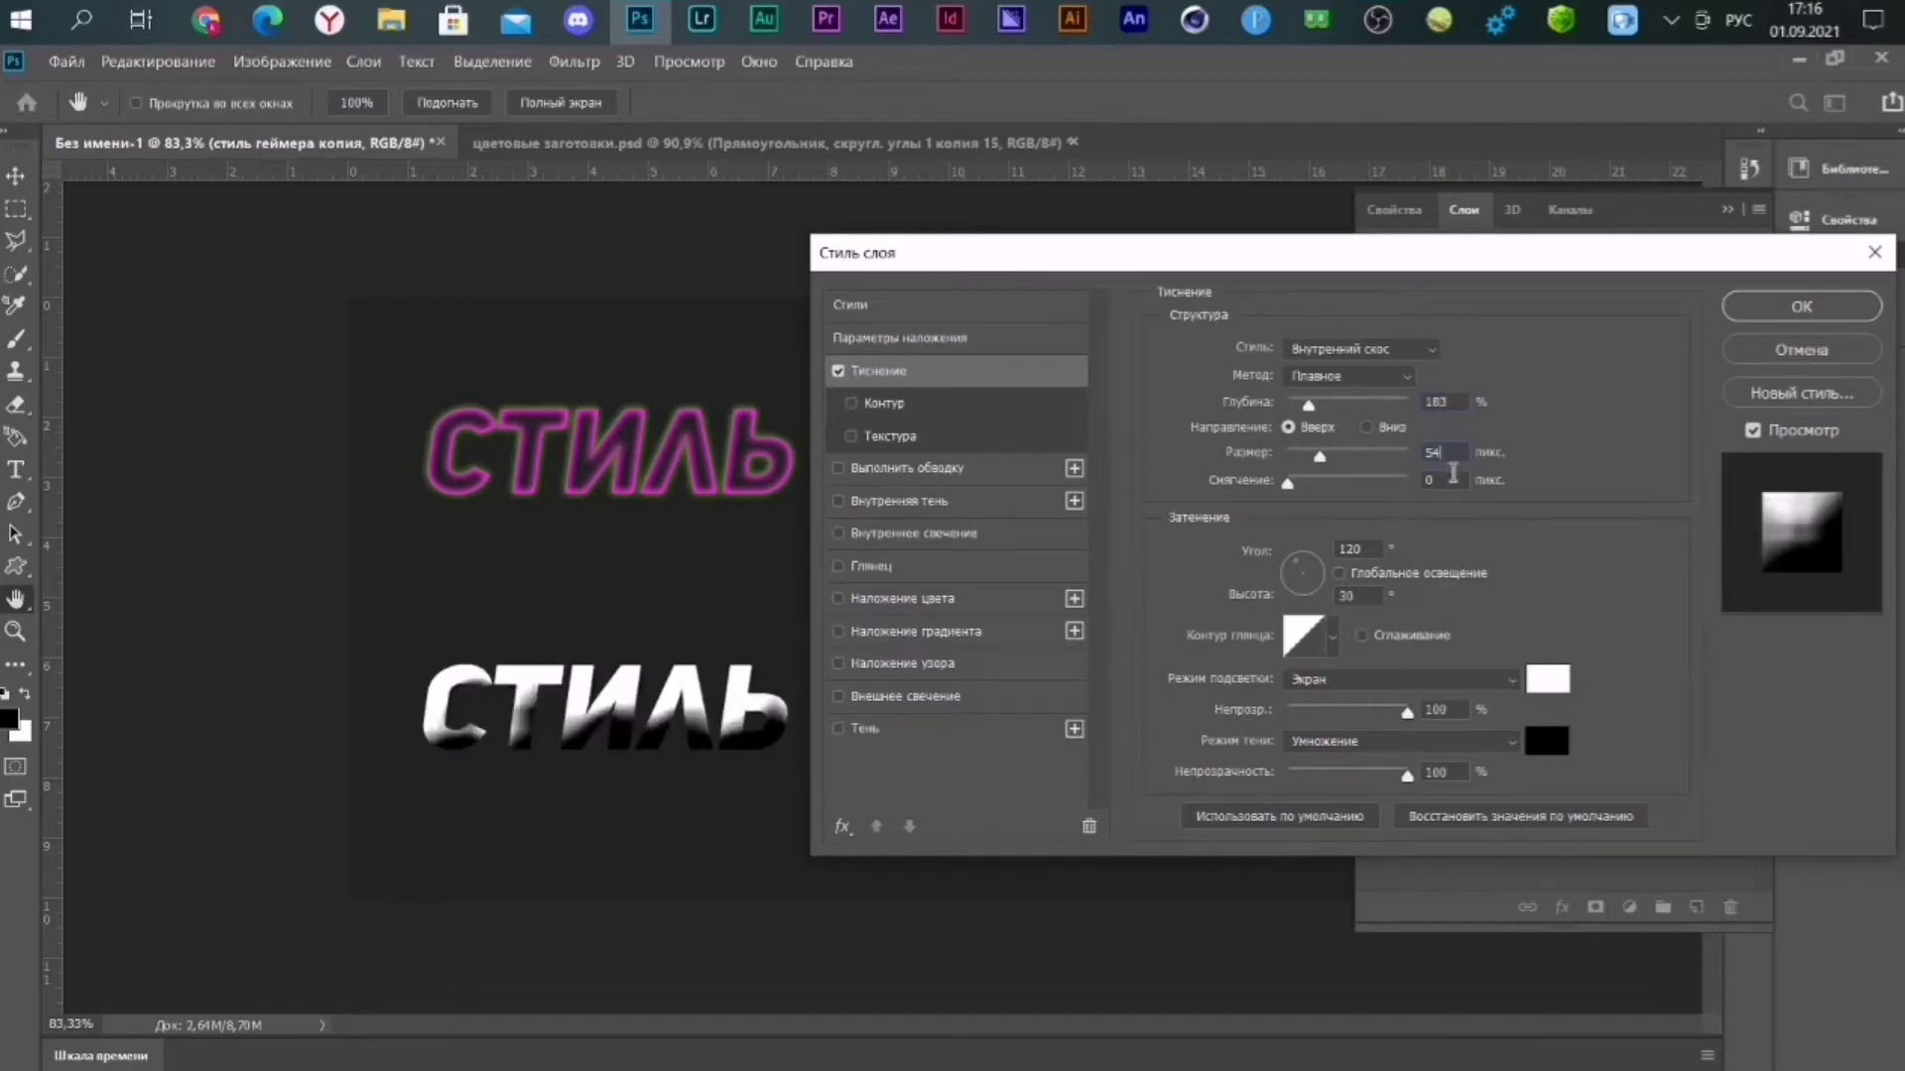
key(Tab)
text(1)
key(Tab)
text(90)
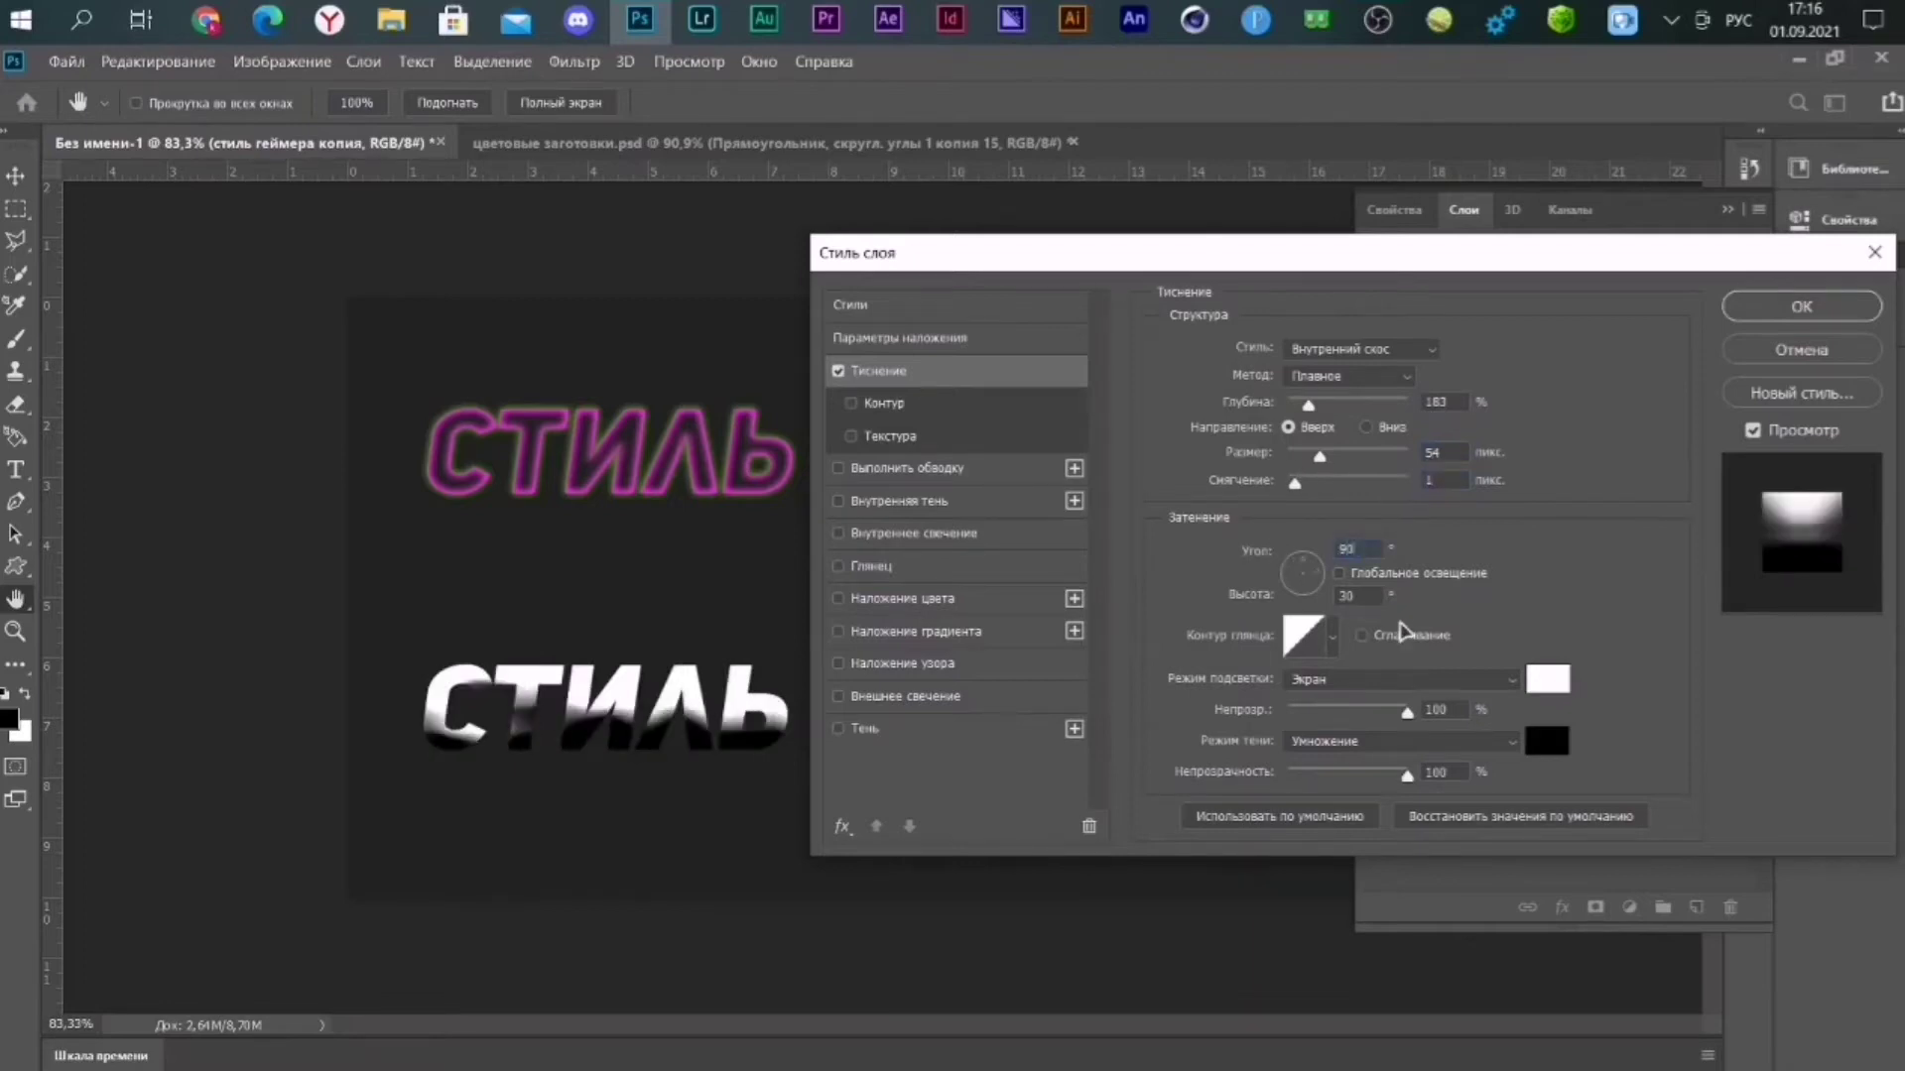
Switch the bevel's gloss contour to another preset and edit it.
click(1332, 636)
click(1260, 801)
click(1303, 635)
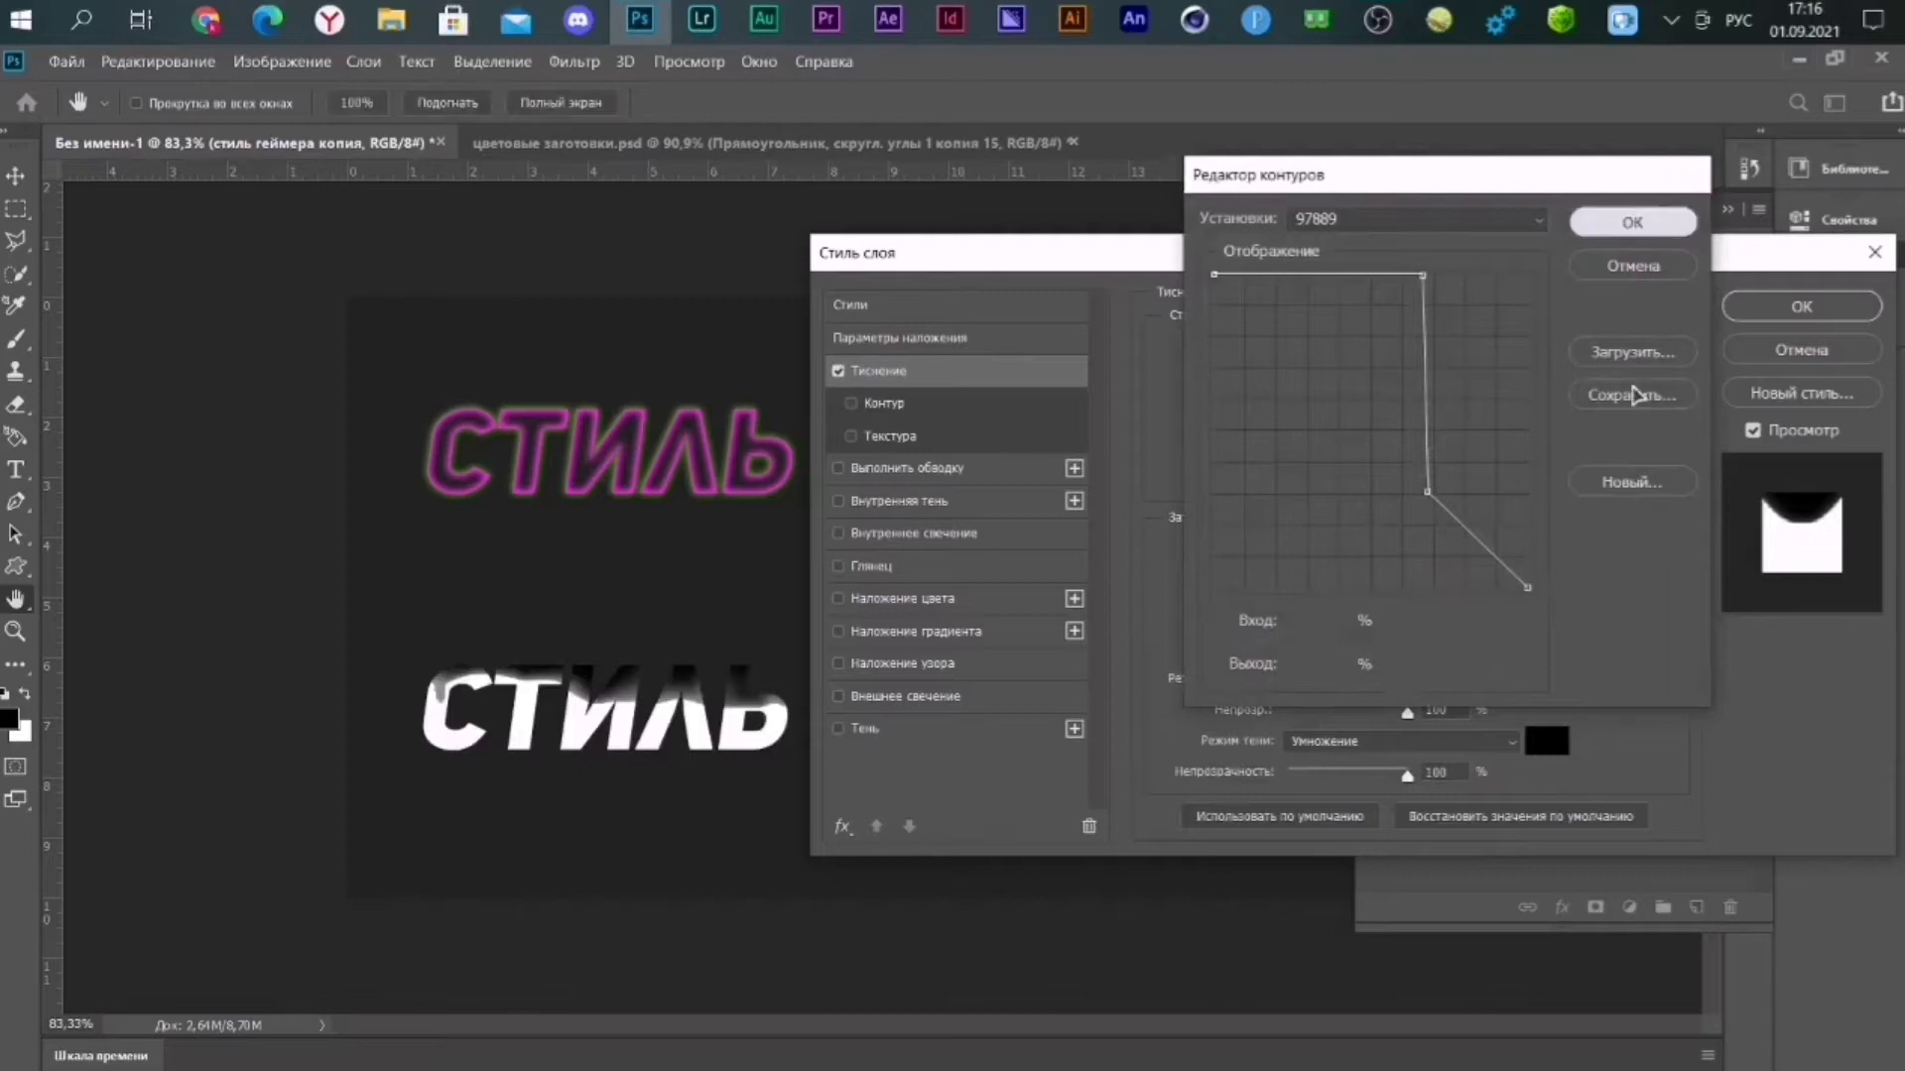
click(1632, 222)
Set the bevel highlight to Soft Light black and shadow to Normal white; enable Stroke.
click(1387, 682)
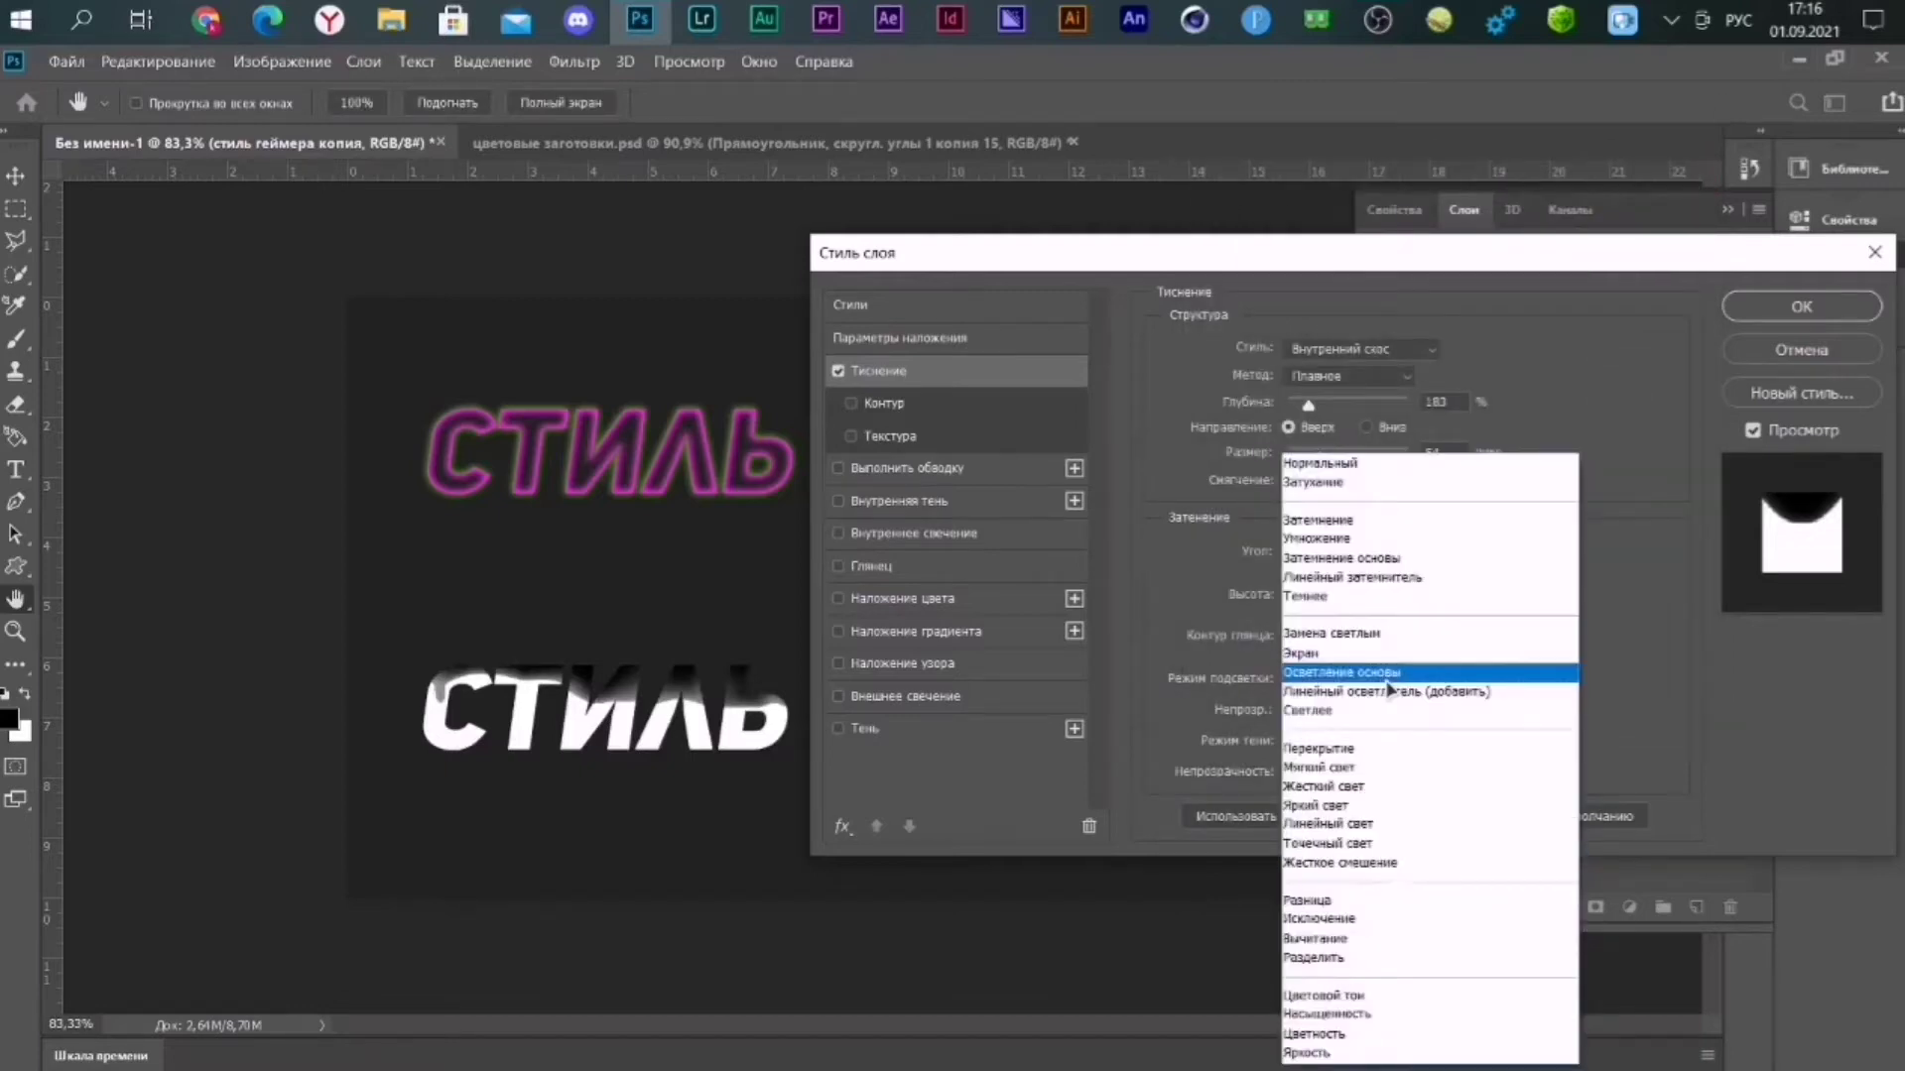
click(1379, 767)
click(1413, 678)
click(1418, 520)
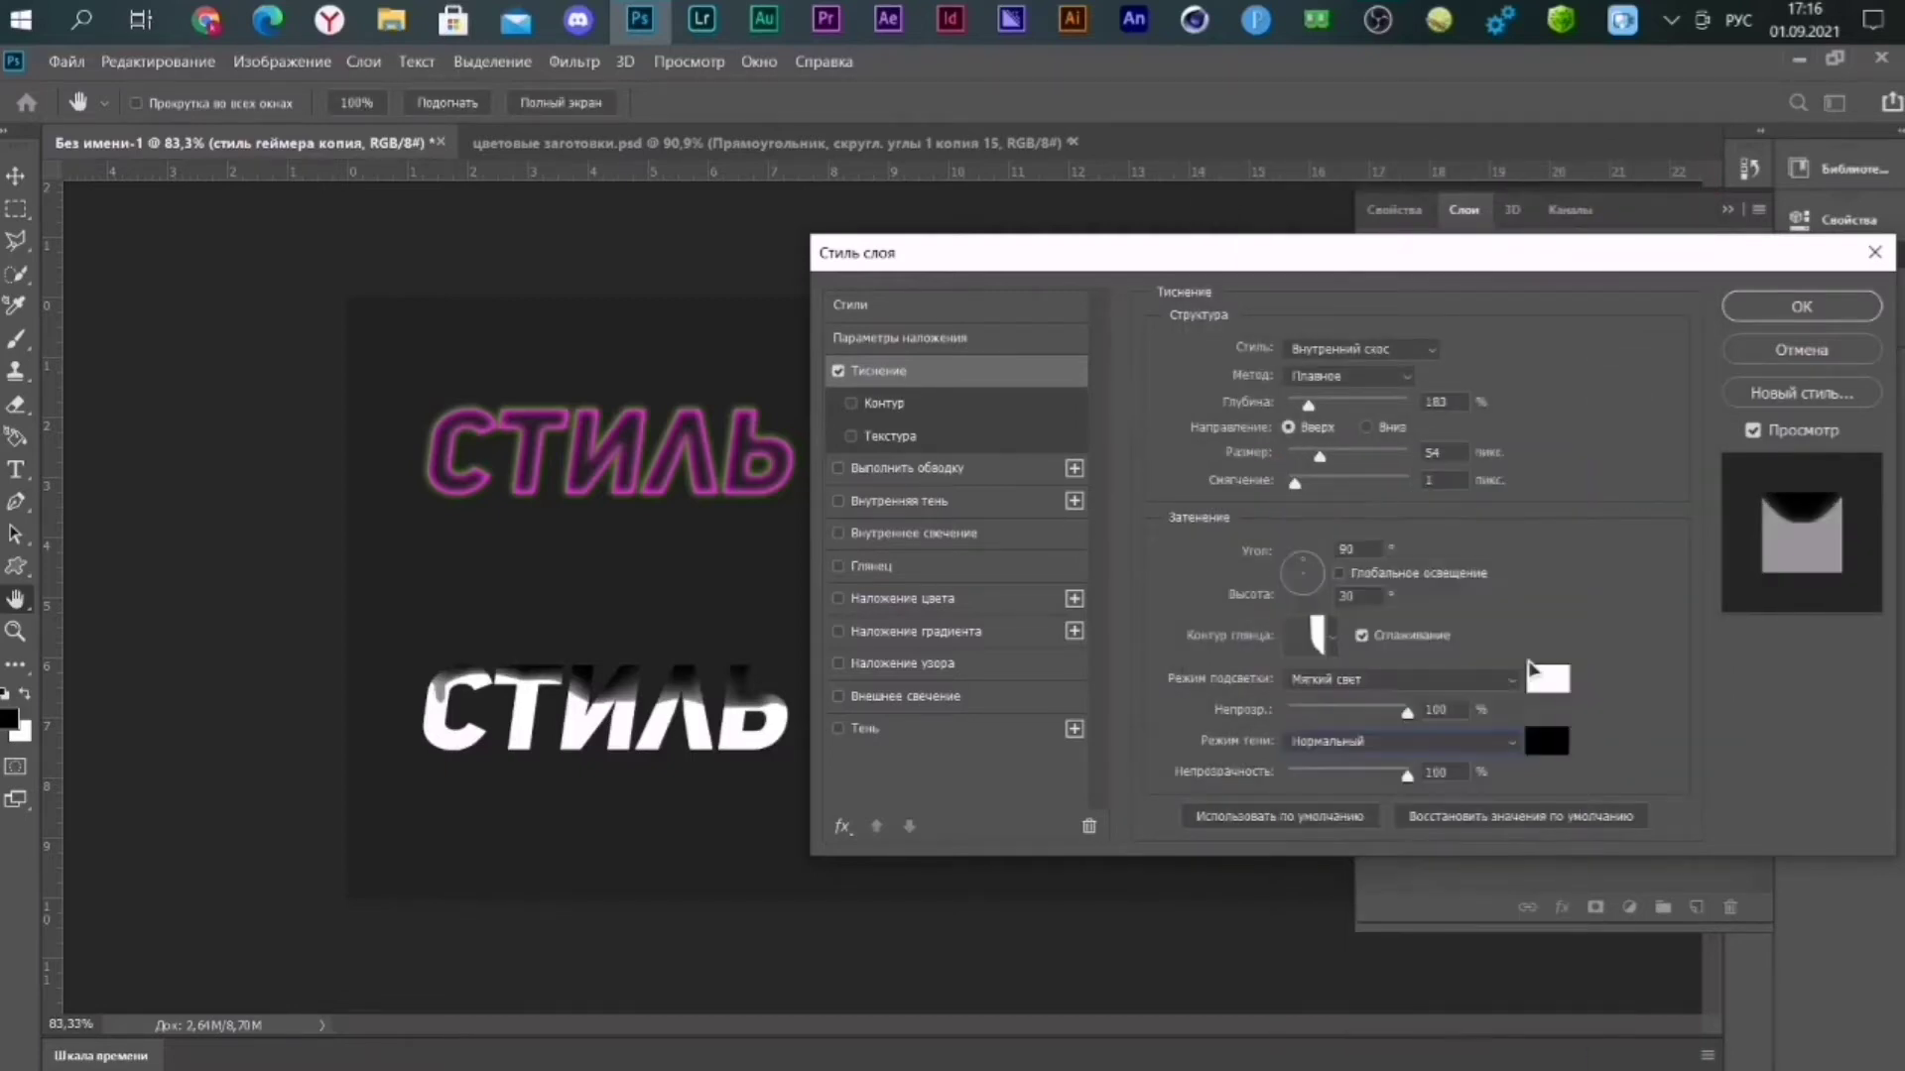
click(1542, 685)
text(000000)
key(Return)
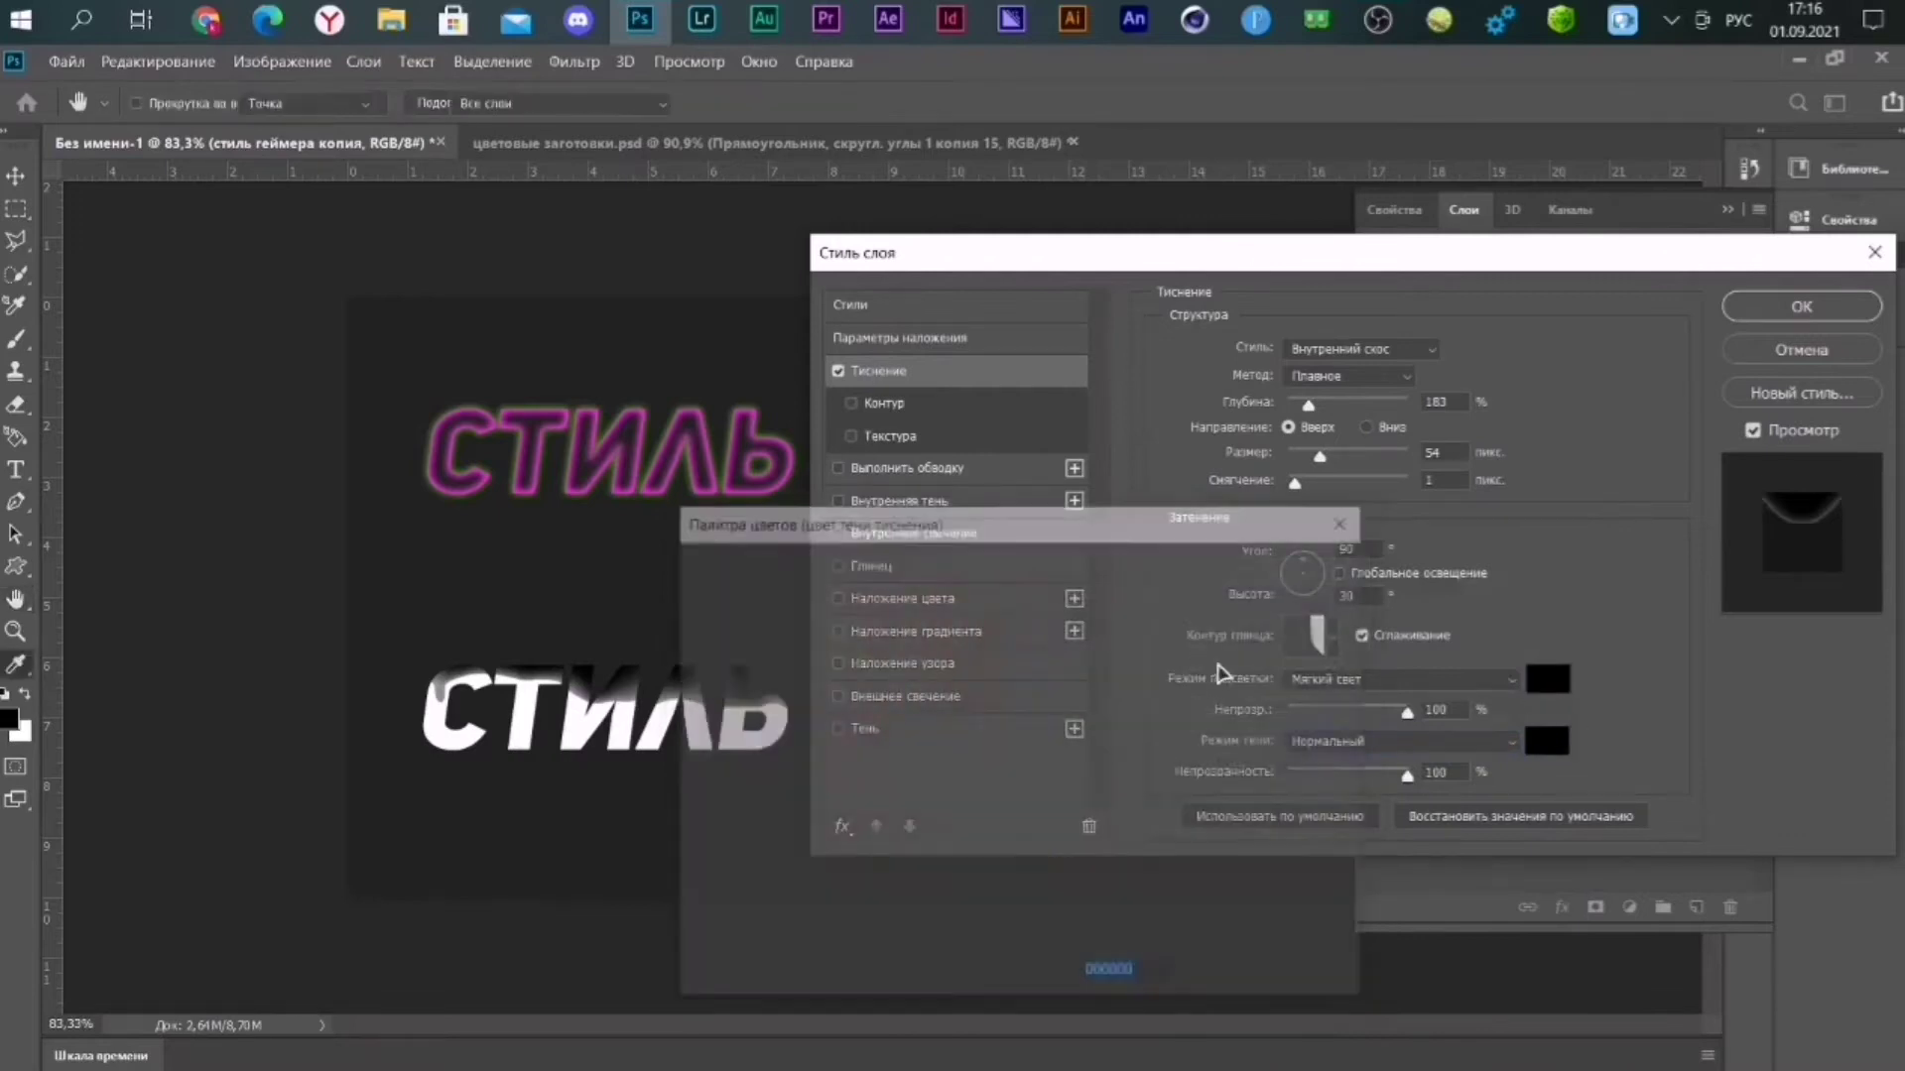
click(1547, 740)
text(ffffff)
click(1268, 567)
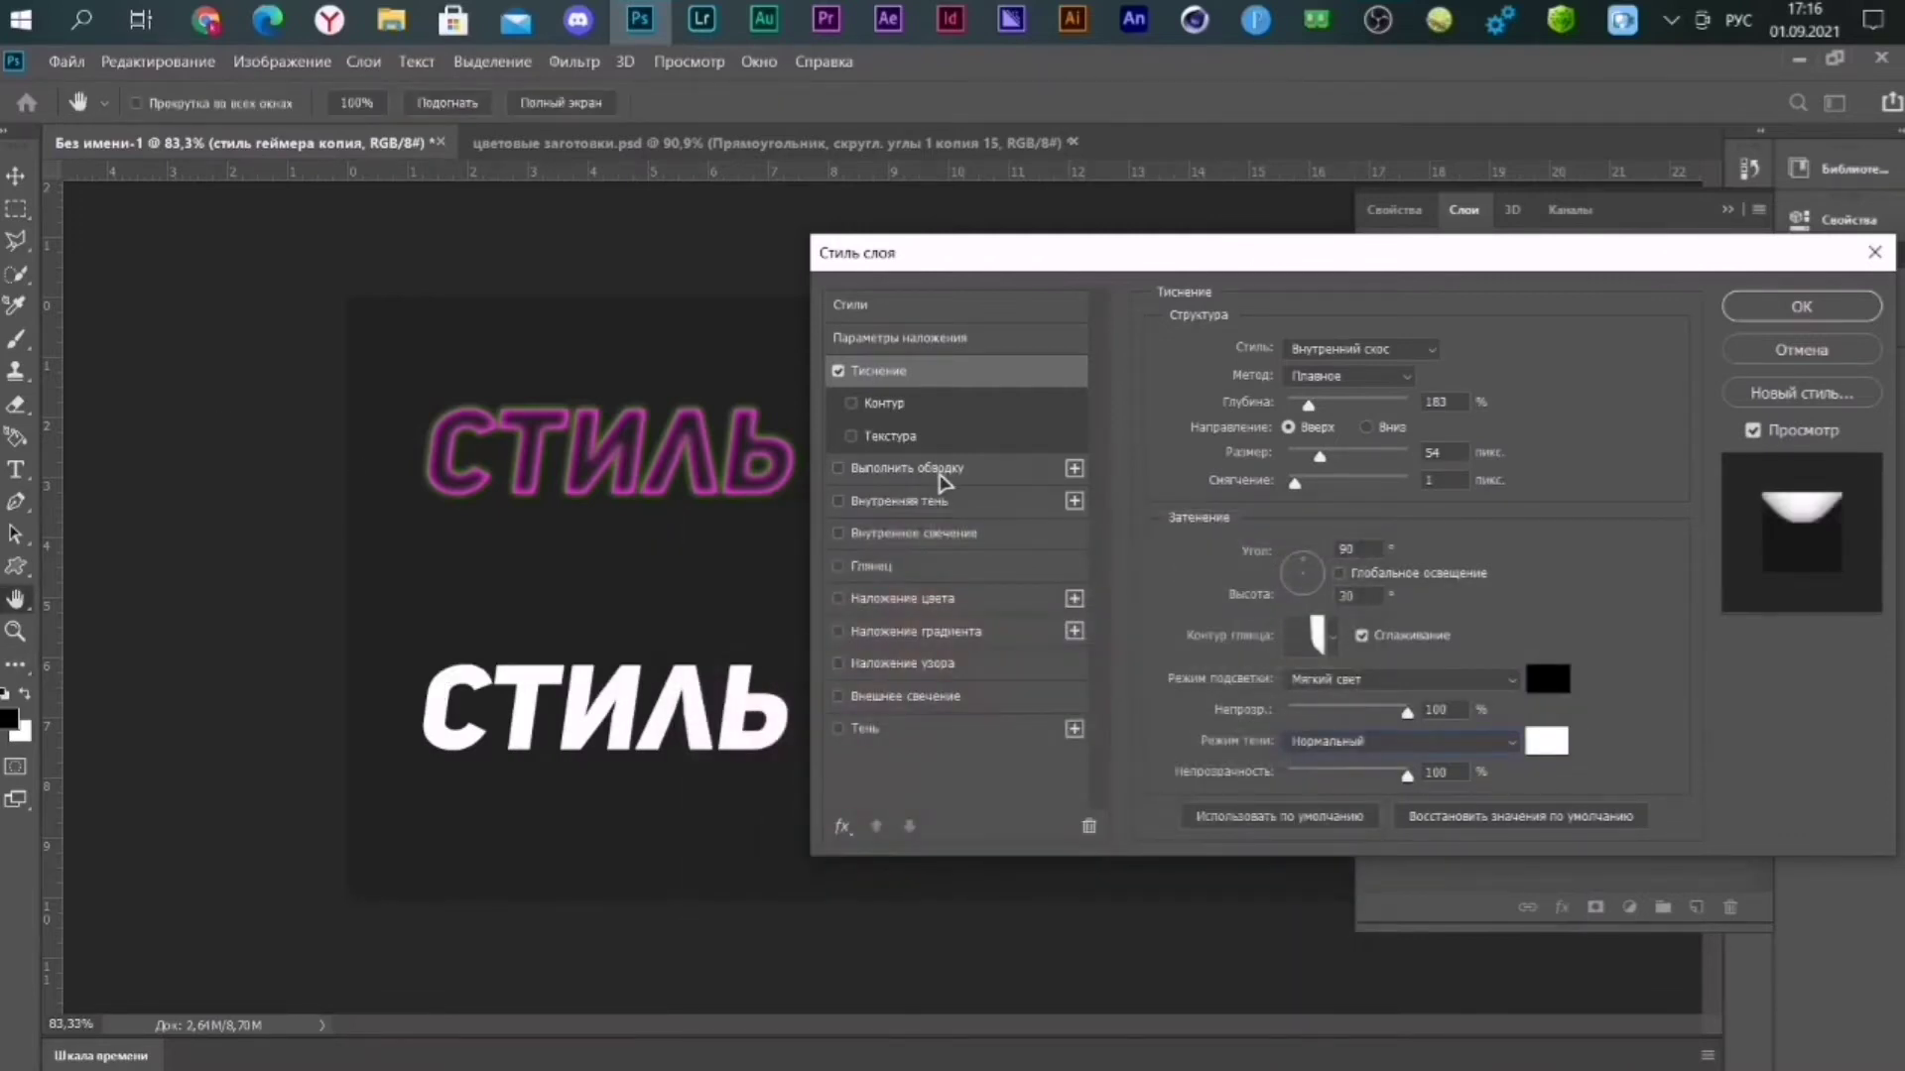
click(942, 472)
Make the stroke 2 px outside with a reversed, reflected (Зеркальный) gradient fill.
text(2)
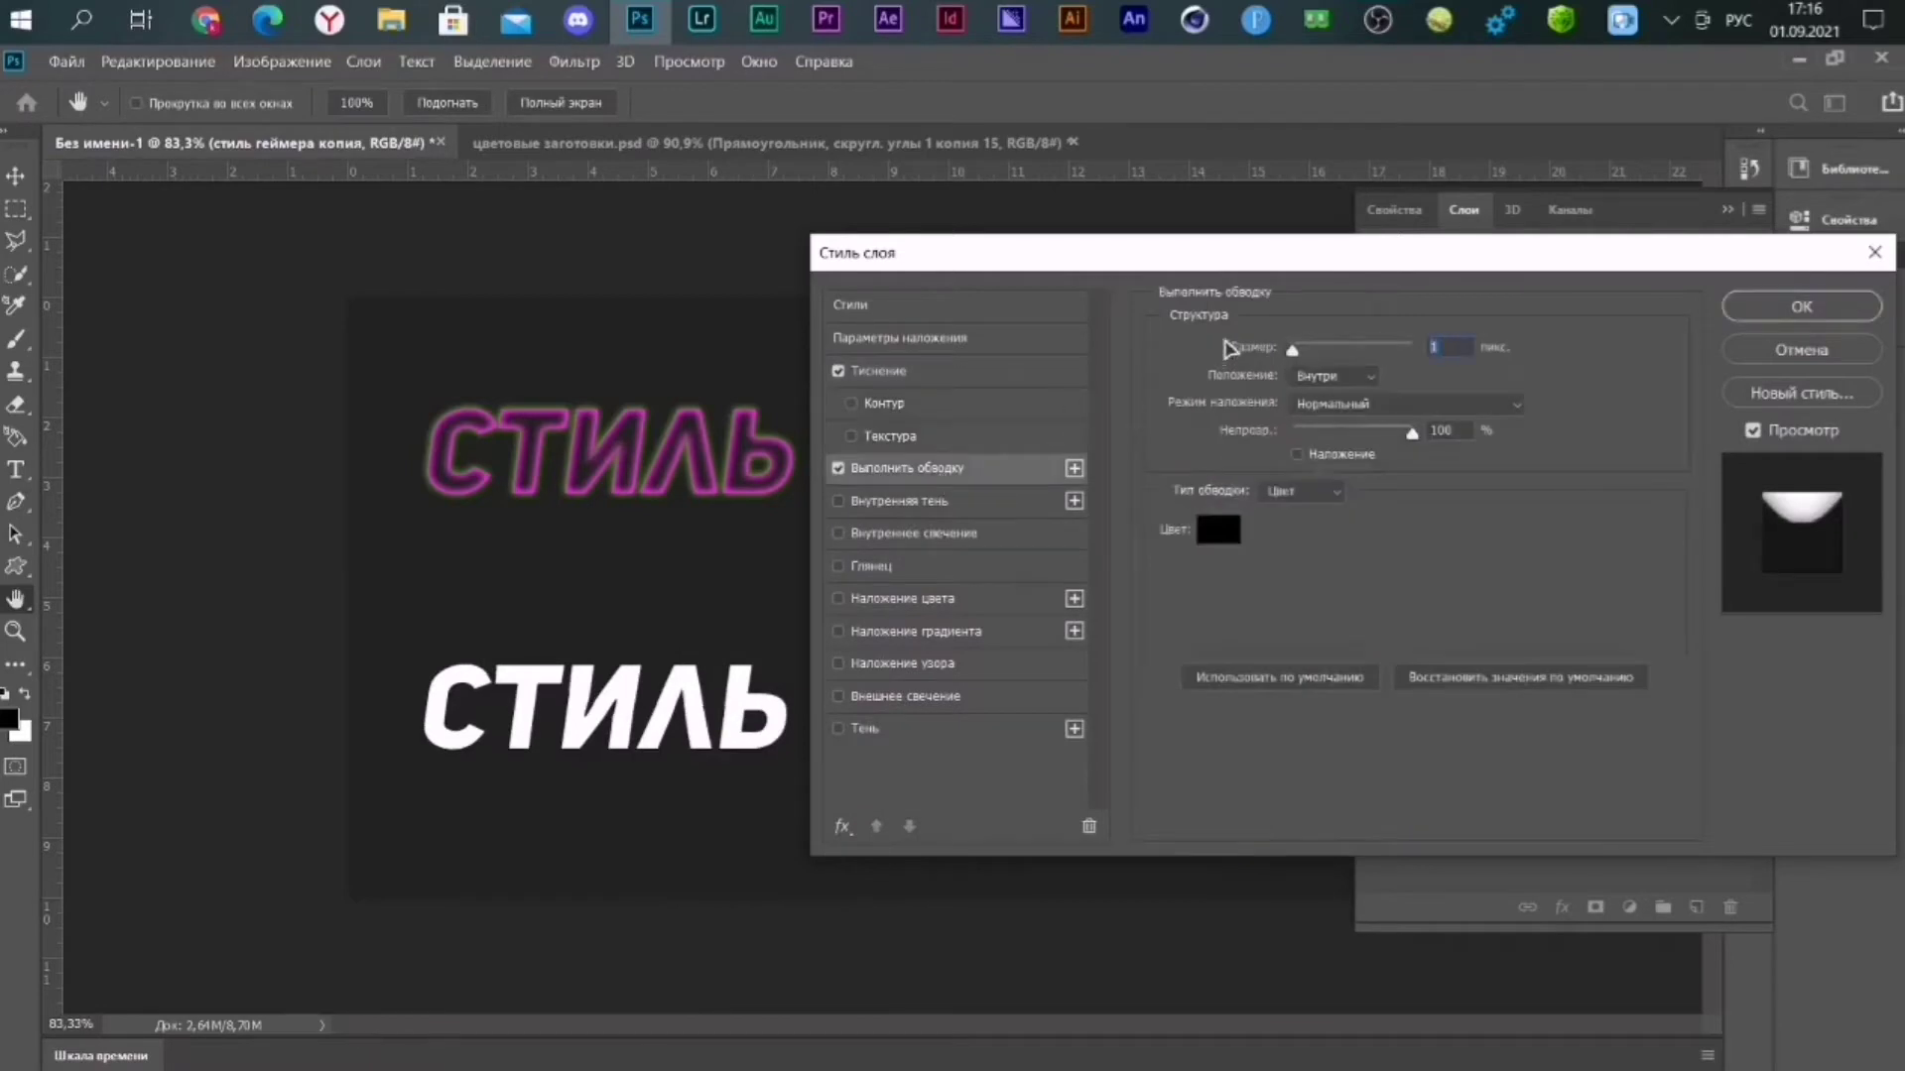
click(1335, 376)
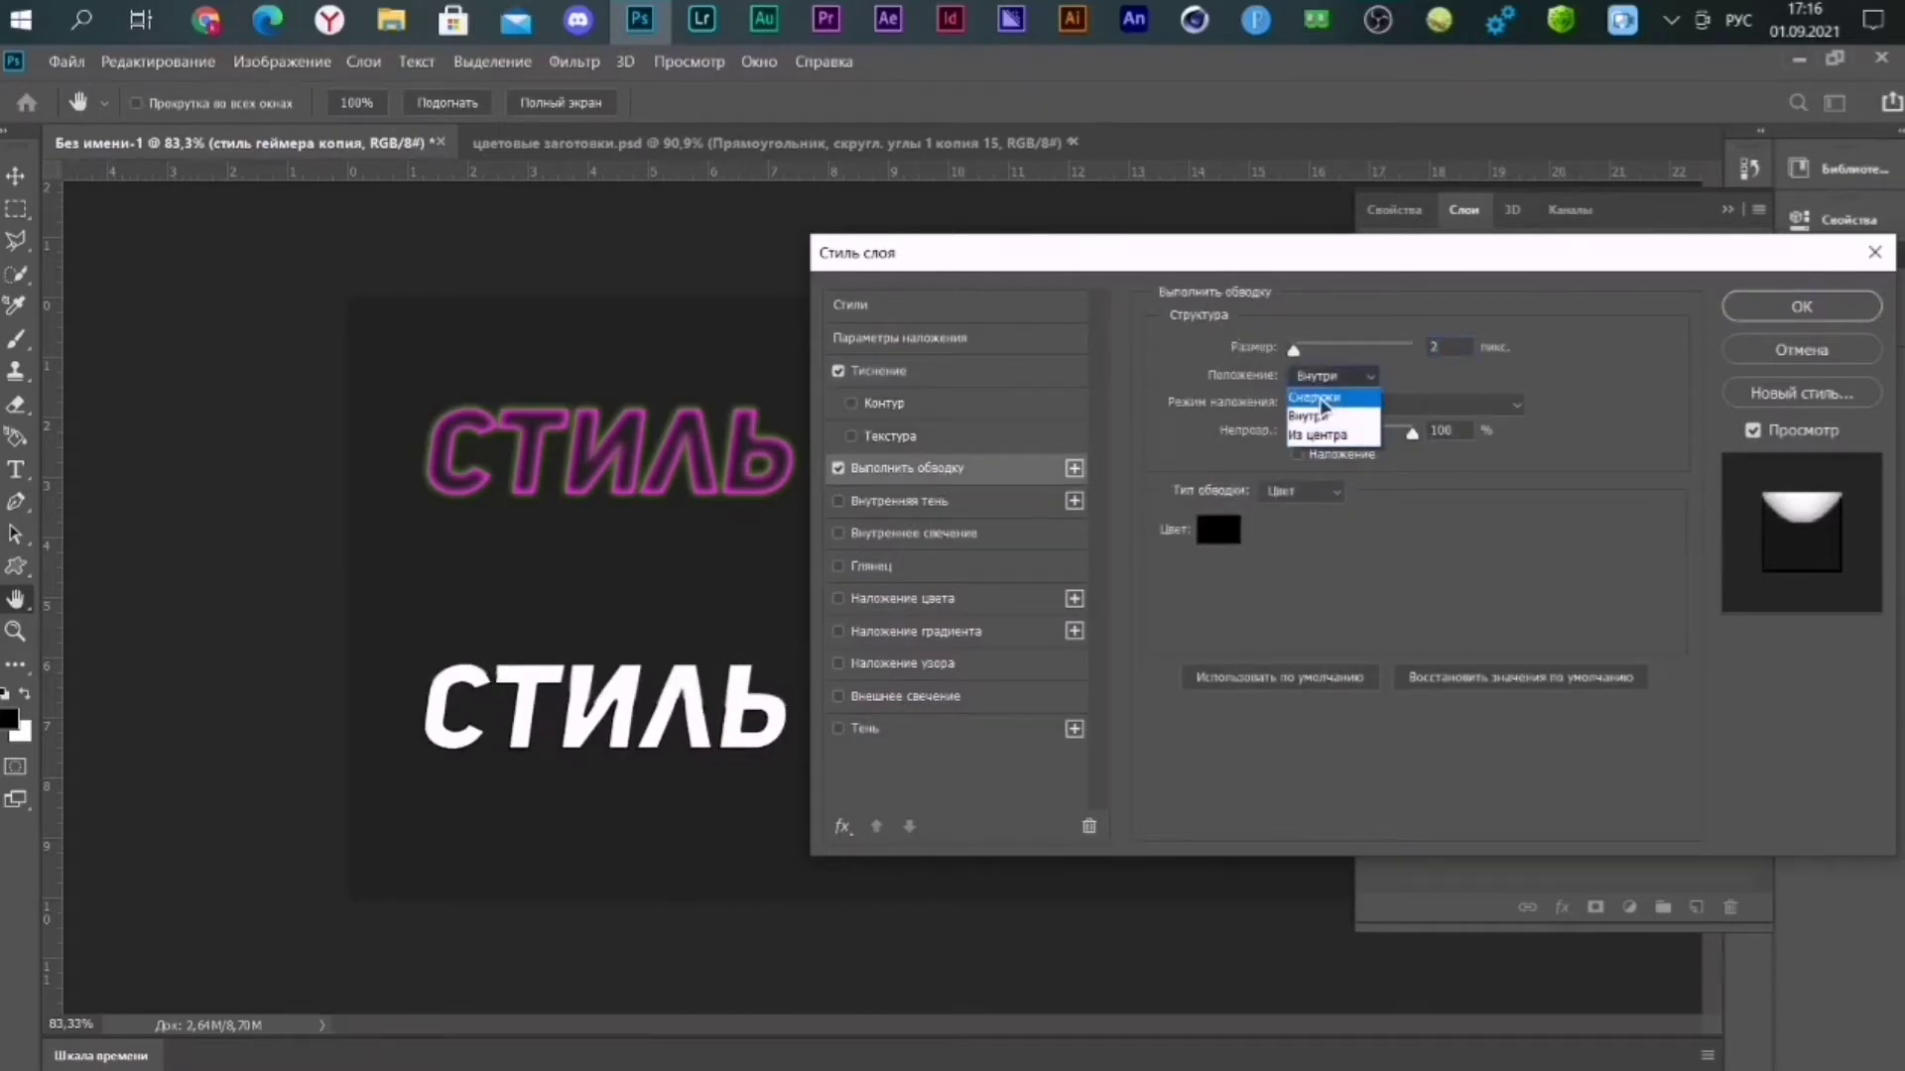
click(1315, 397)
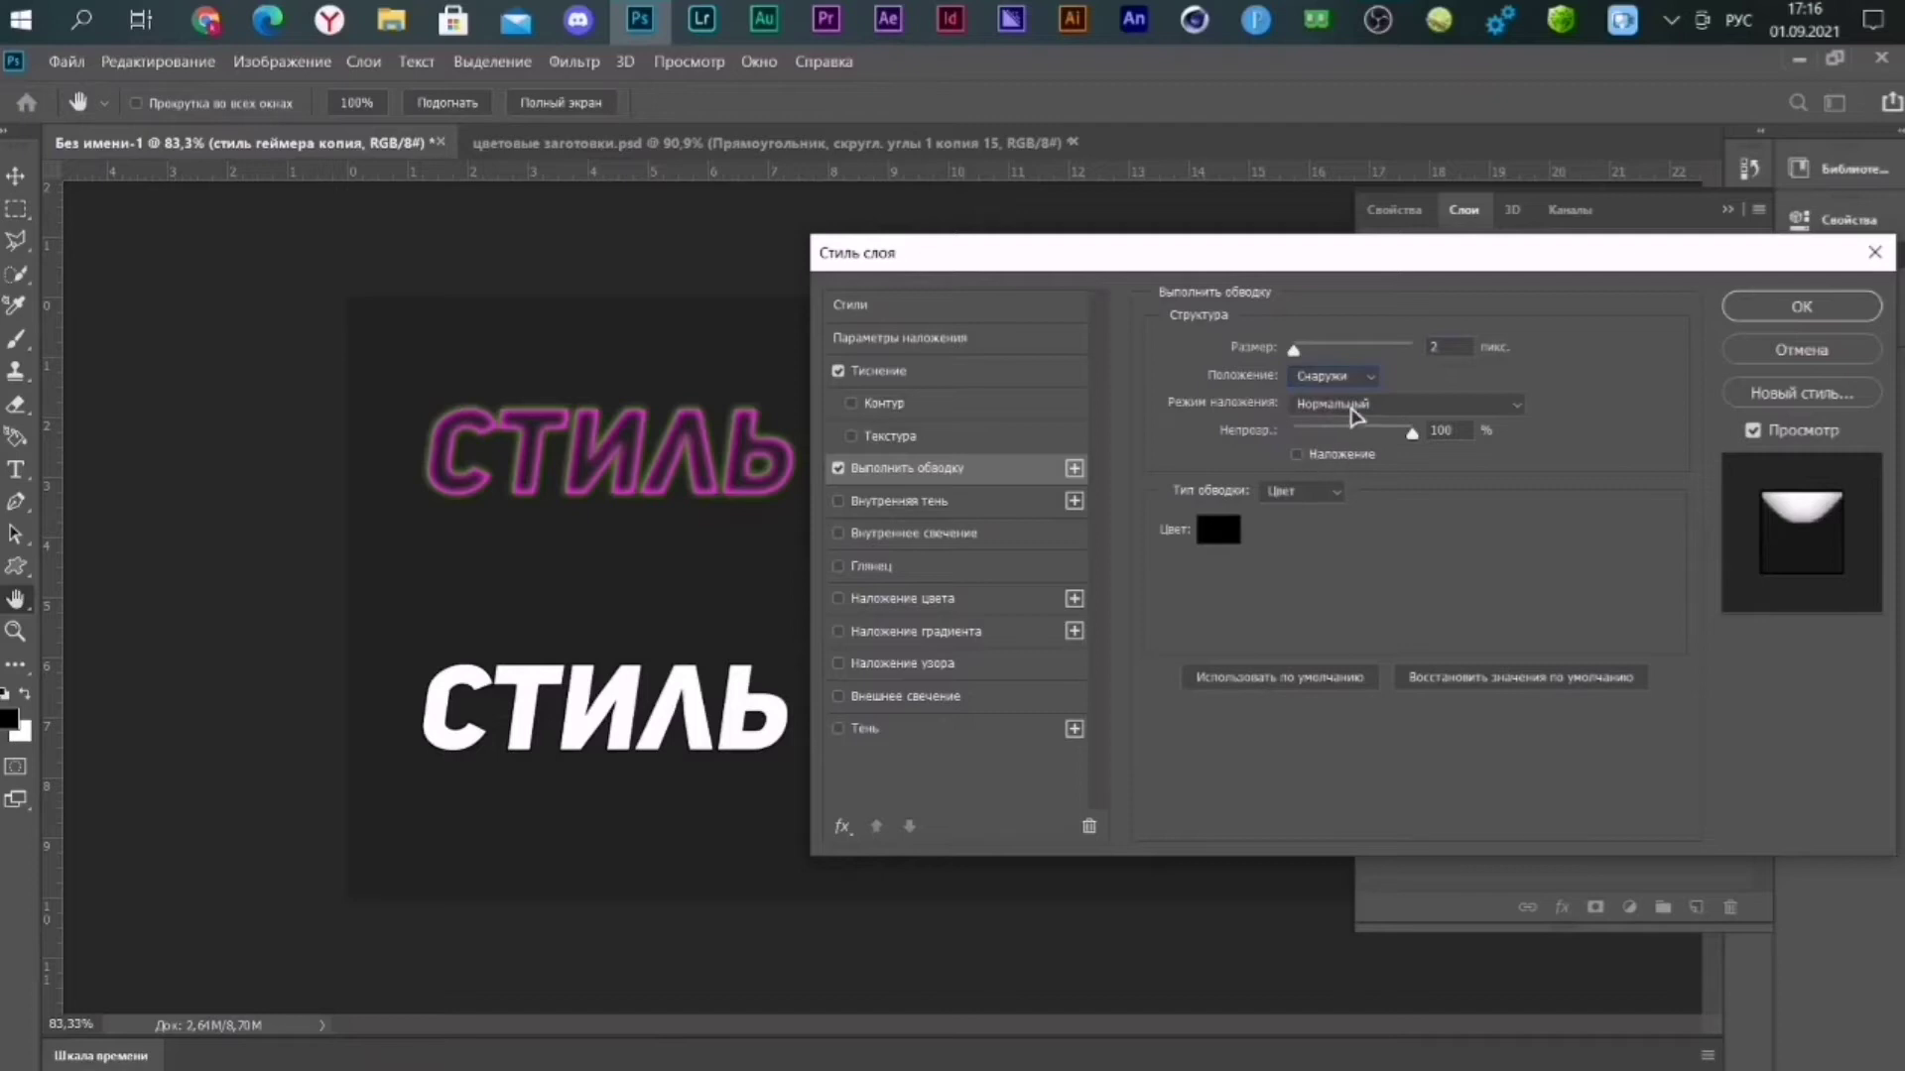
click(1302, 491)
click(1294, 532)
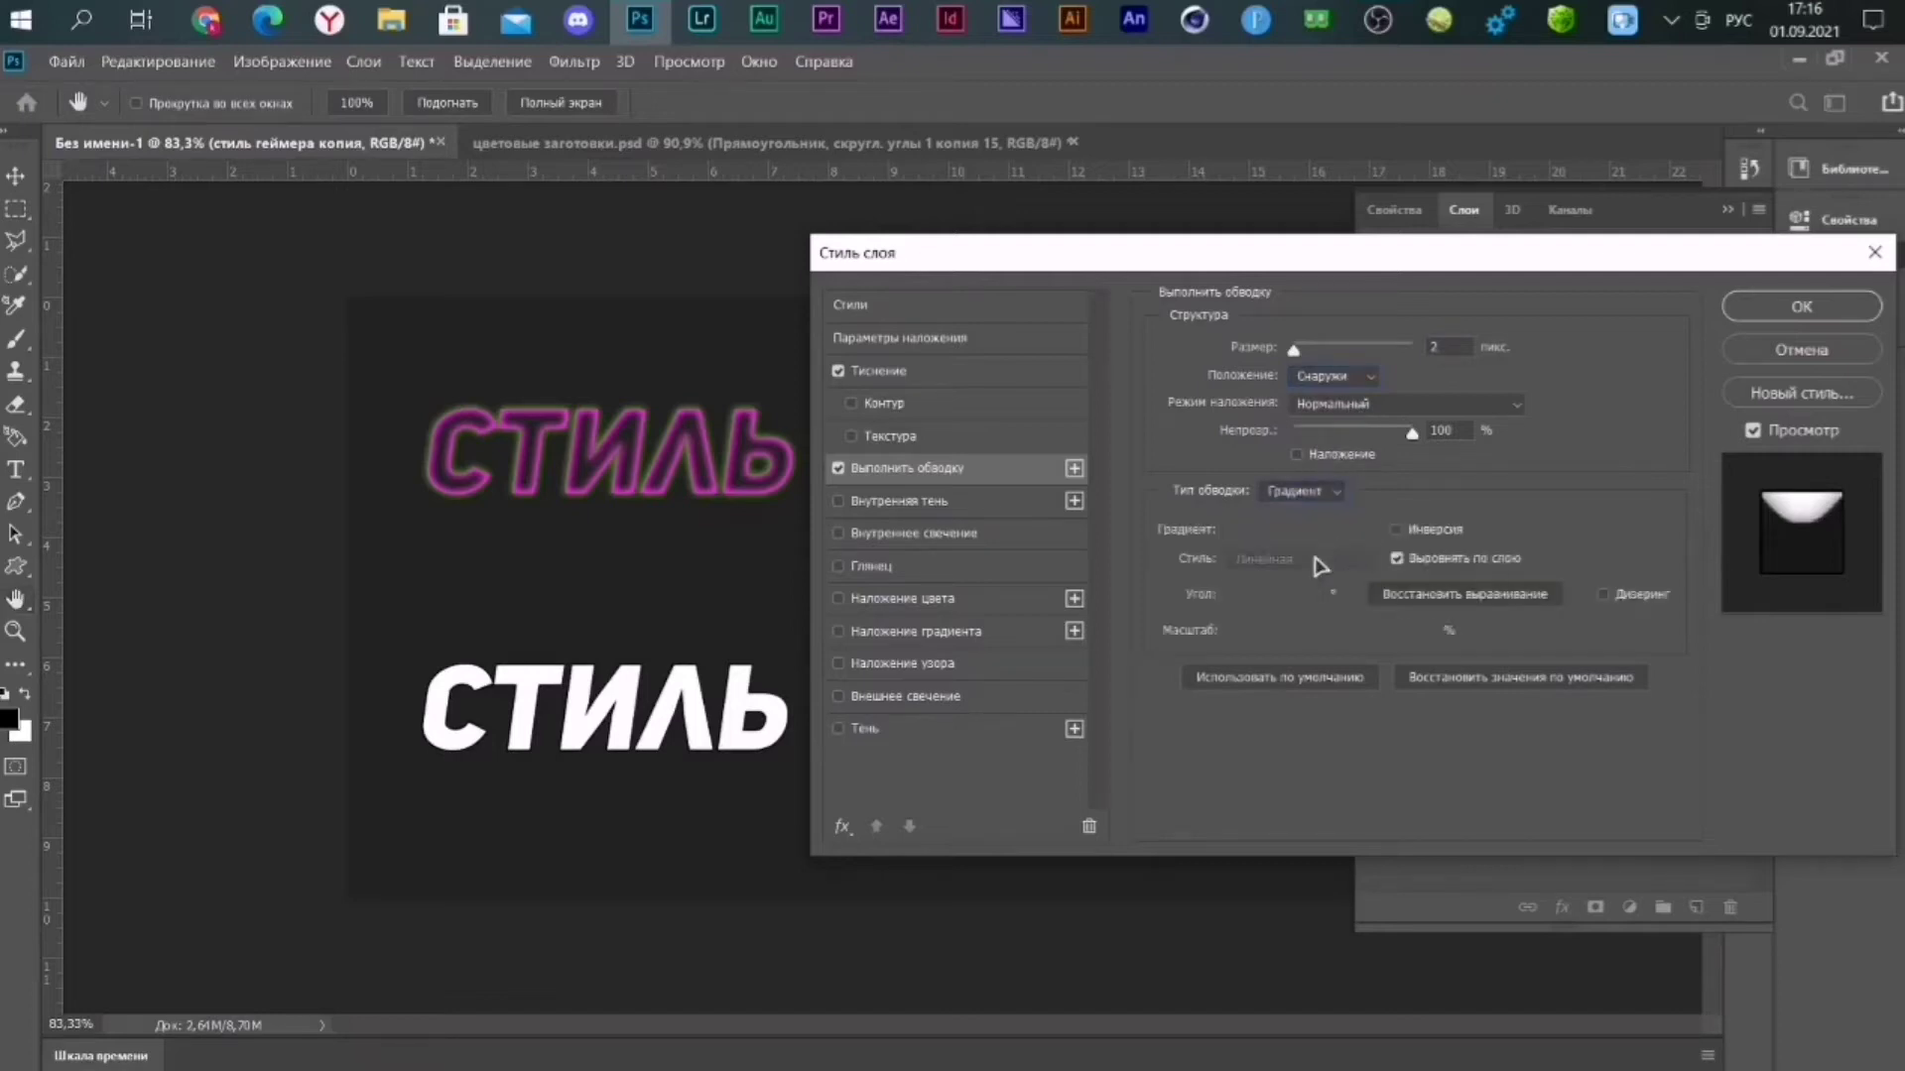
click(1399, 529)
click(1299, 559)
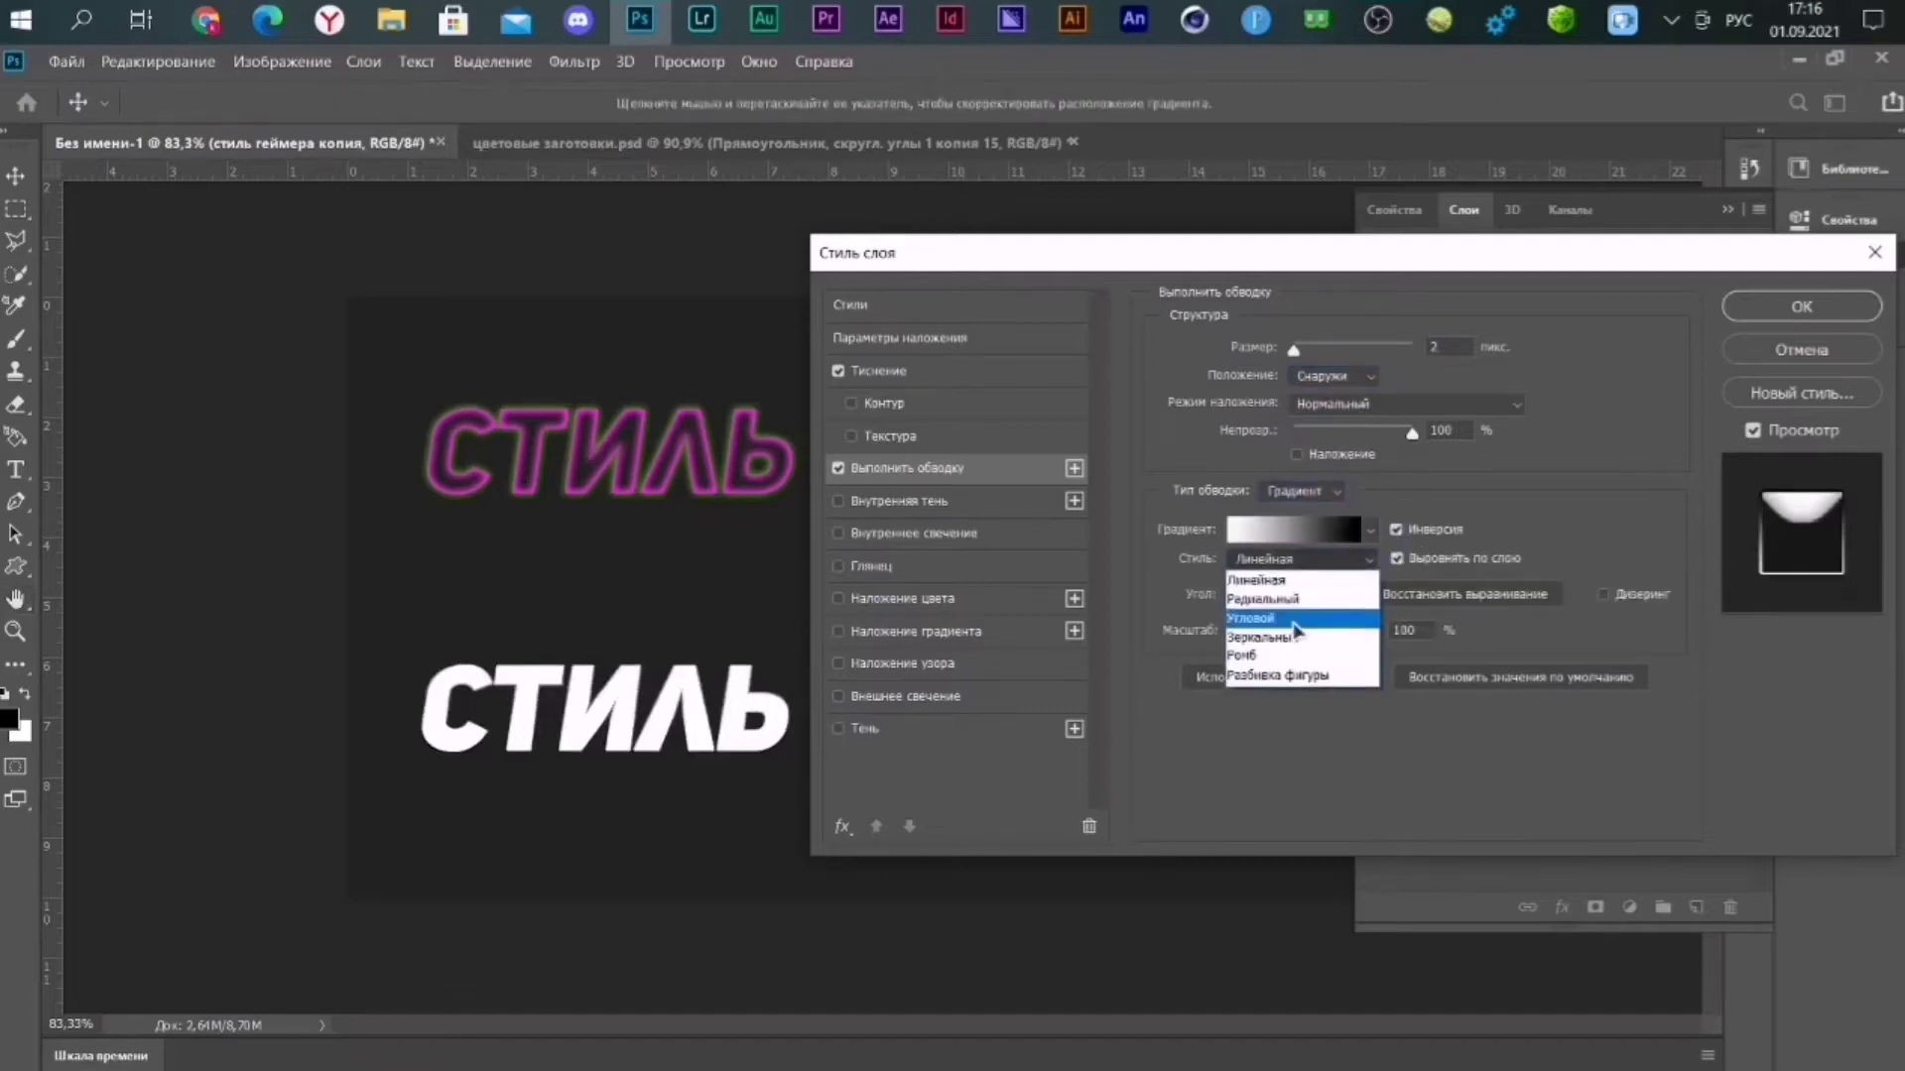
click(1295, 640)
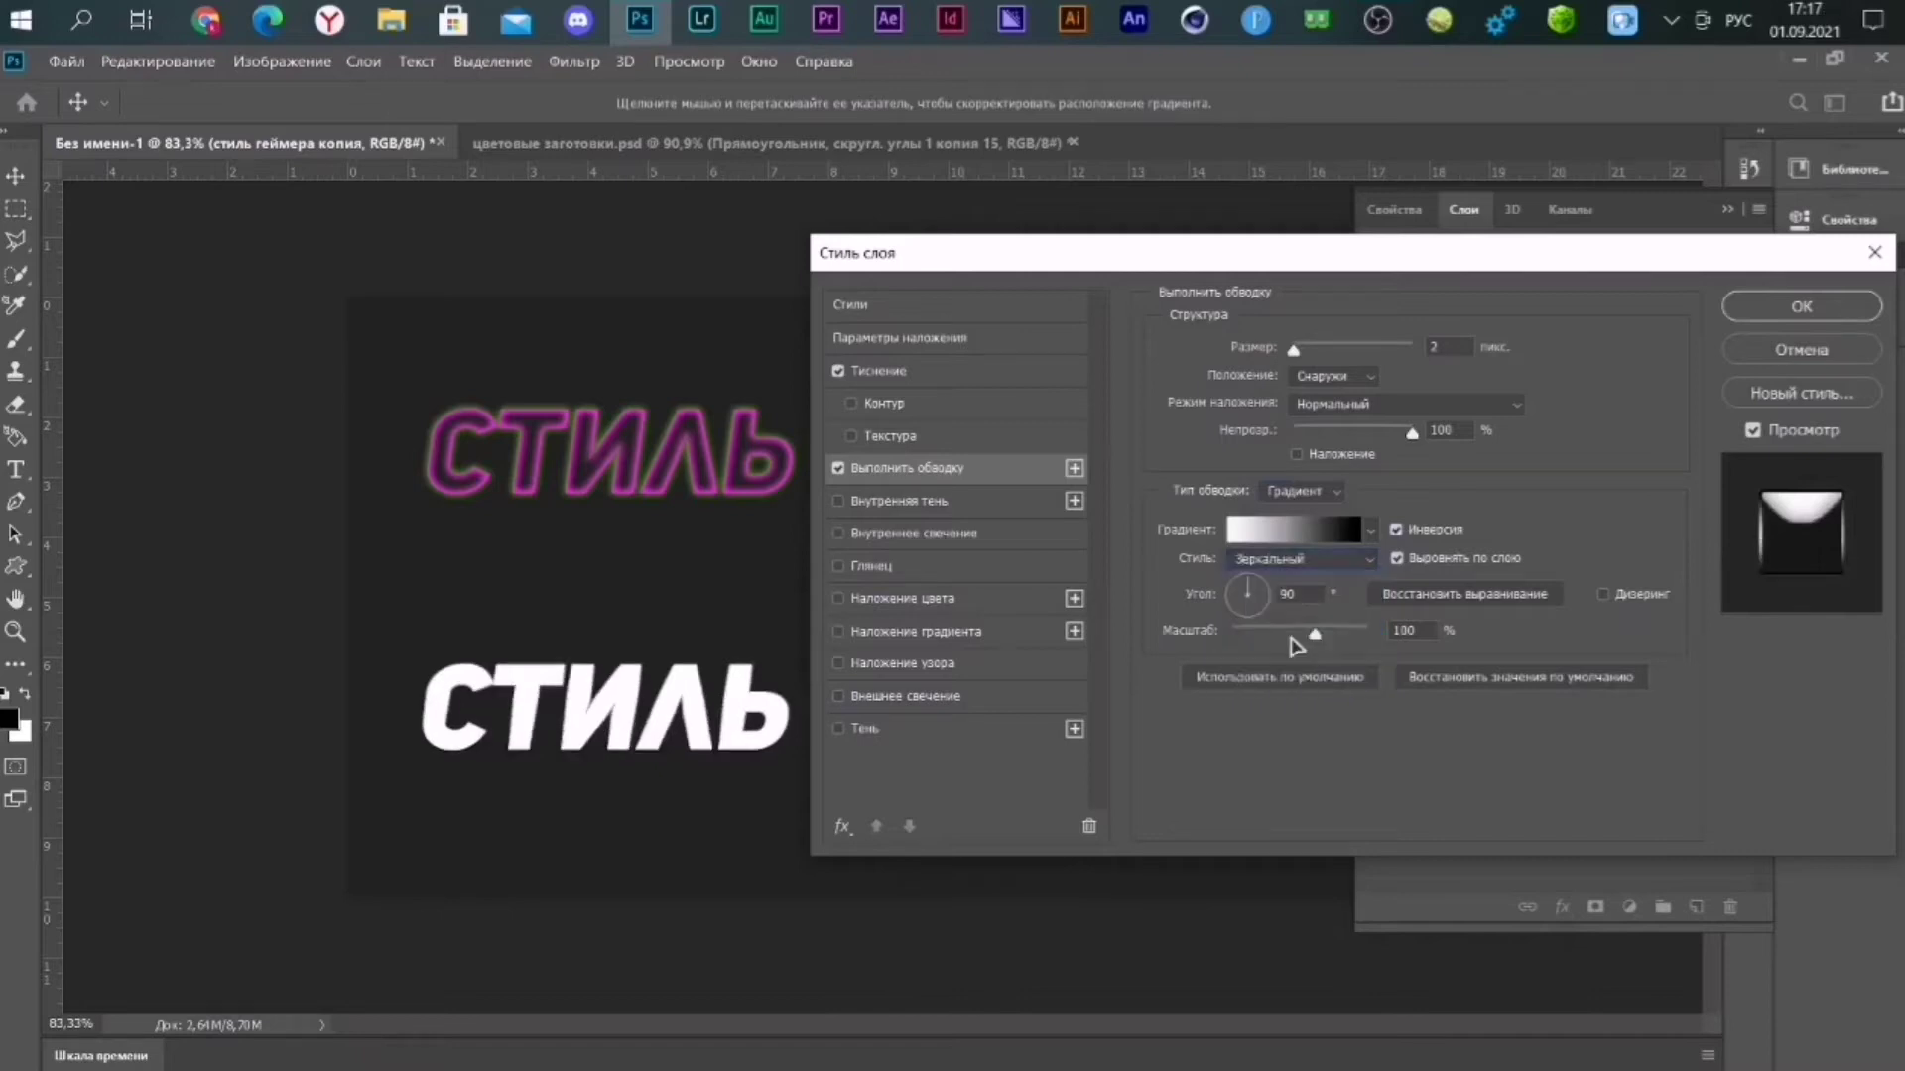
Add black stops to the stroke gradient at about 14%, 23%, 33% and 44%.
click(1289, 531)
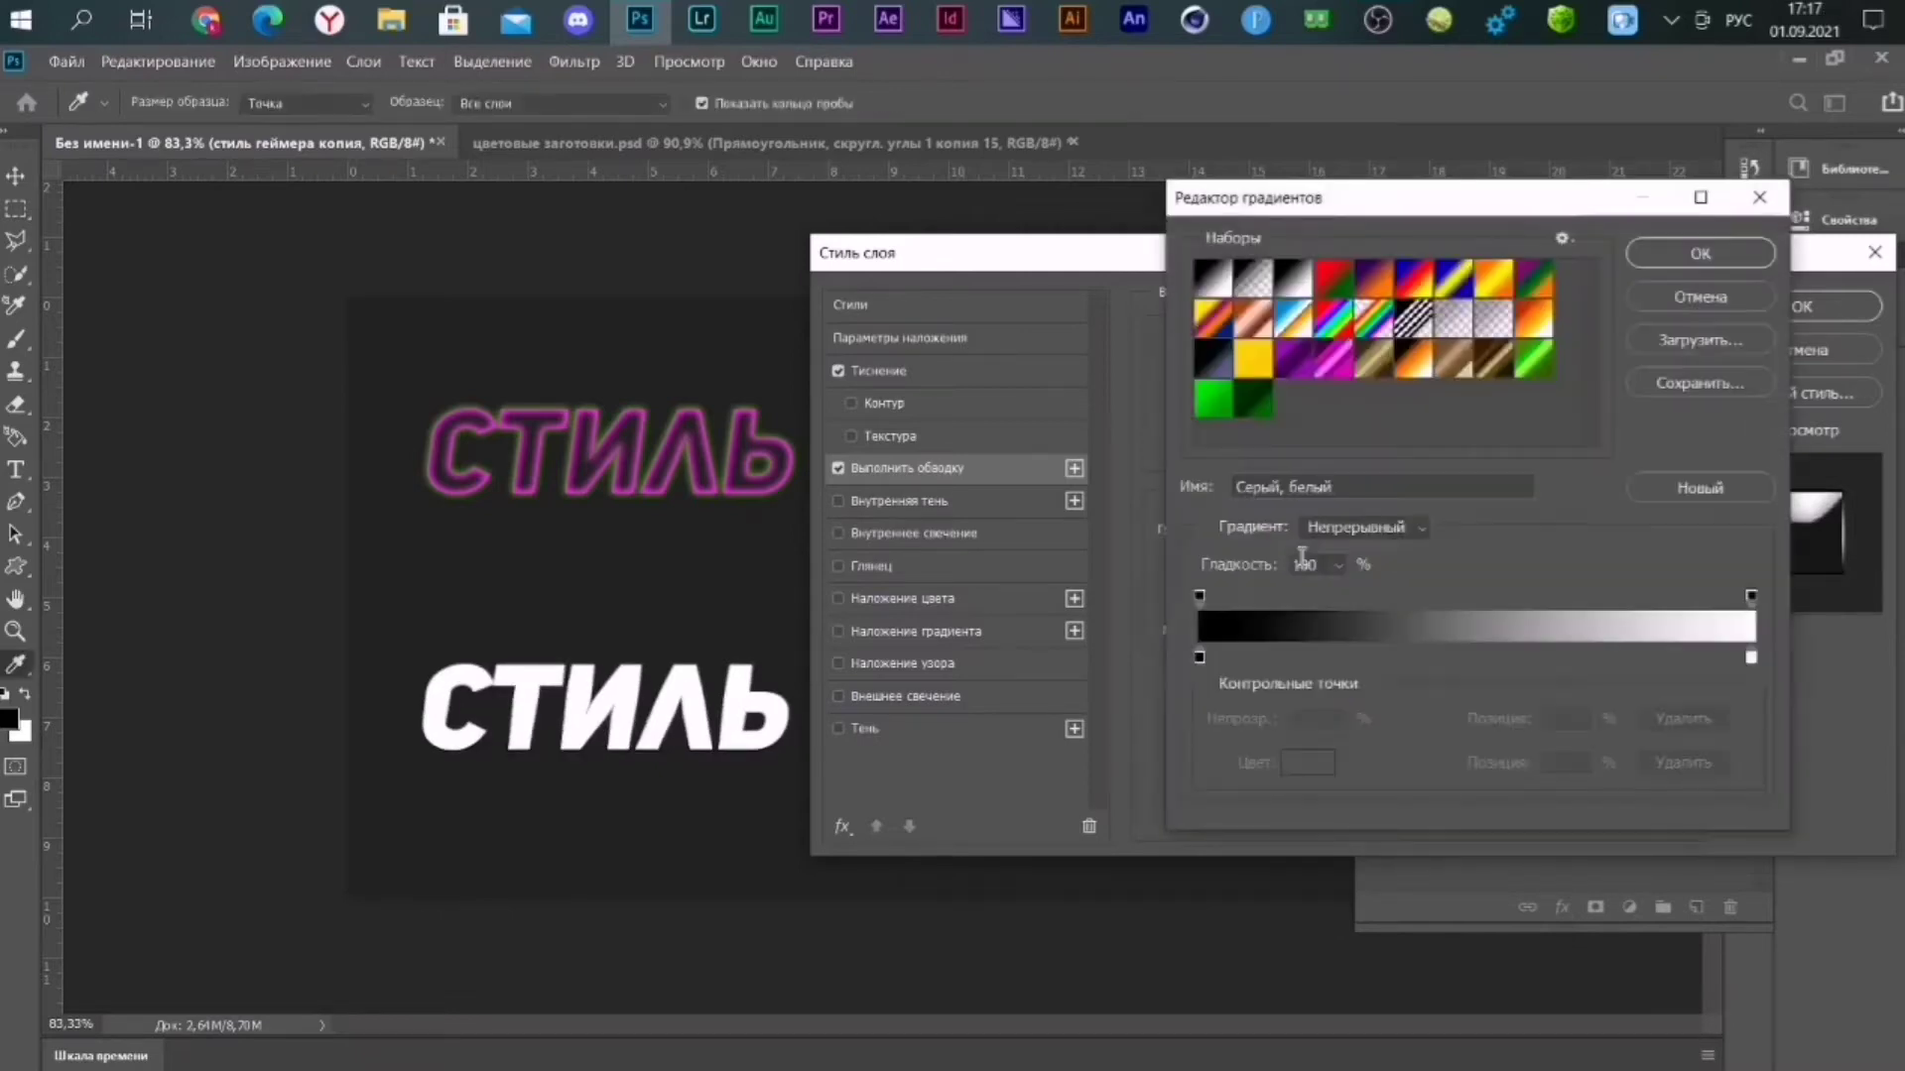
click(1265, 655)
text(1)
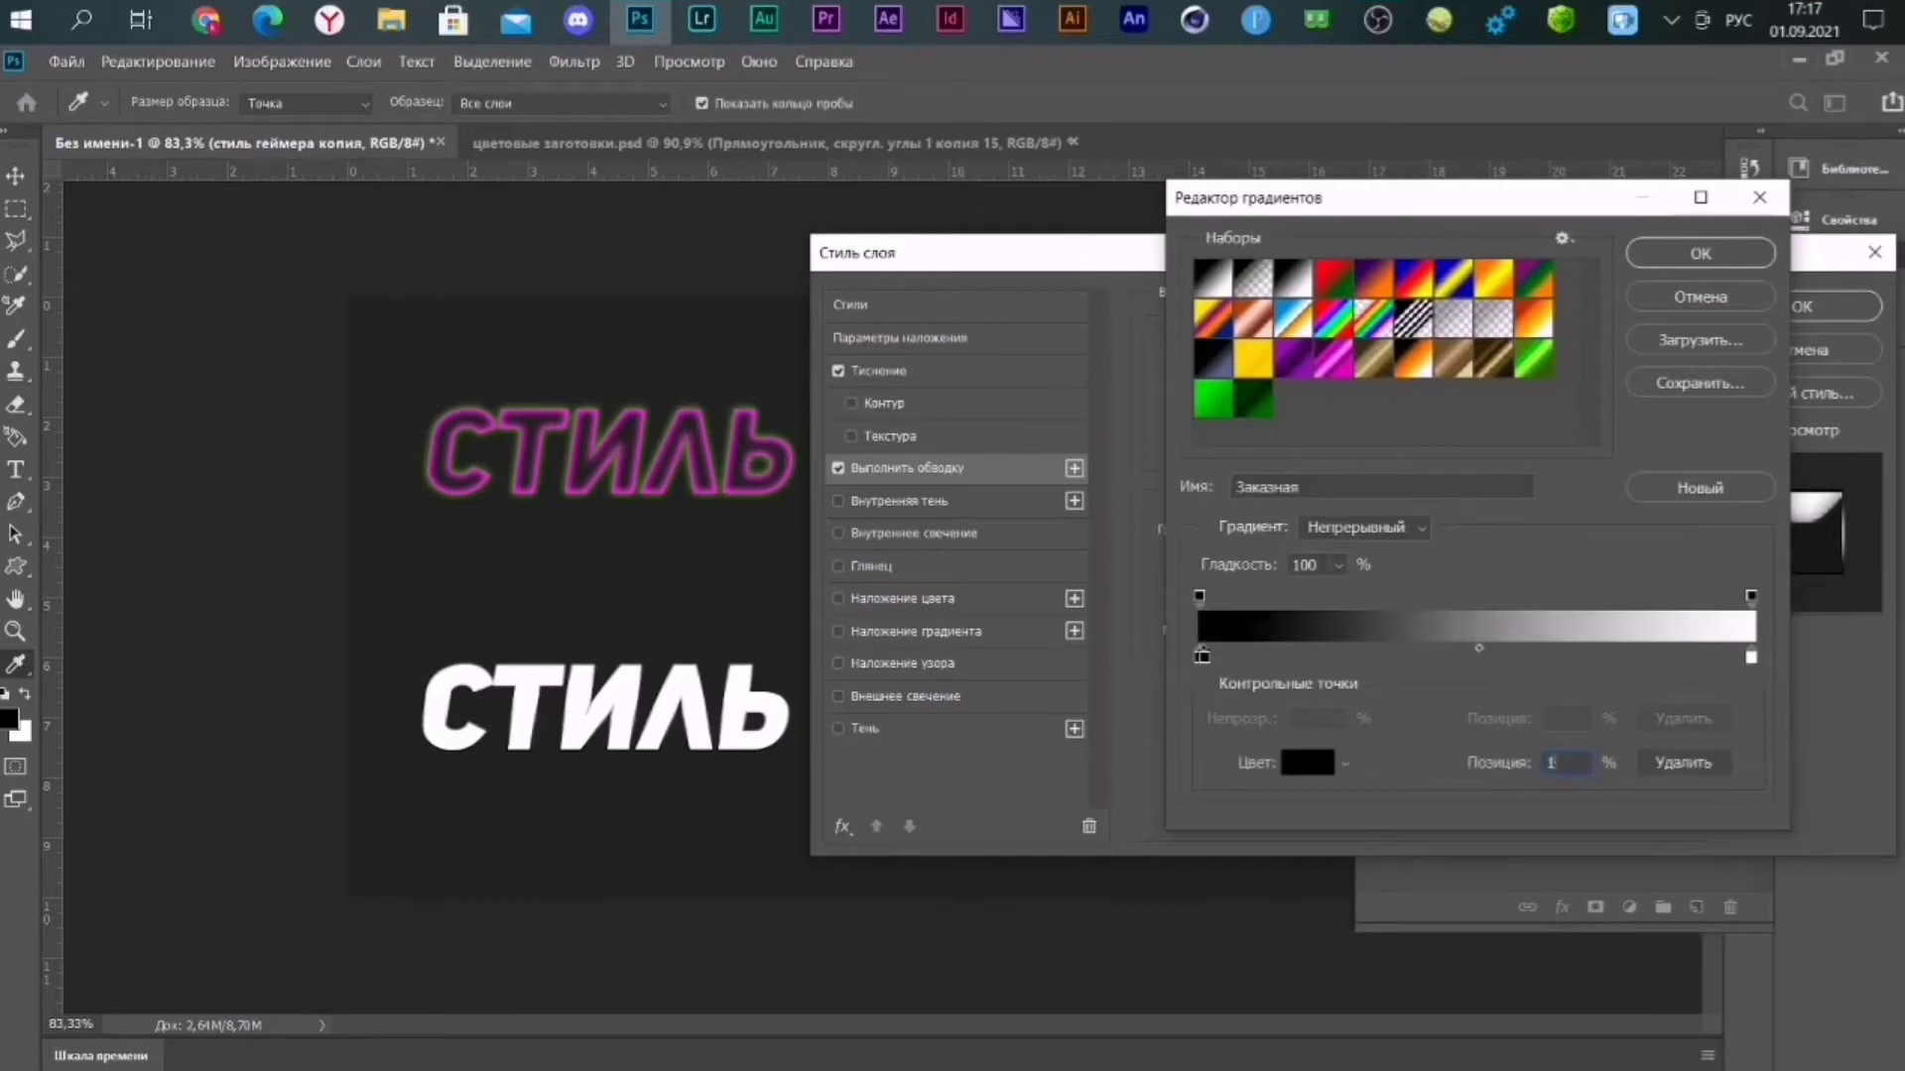
text(4)
click(1325, 656)
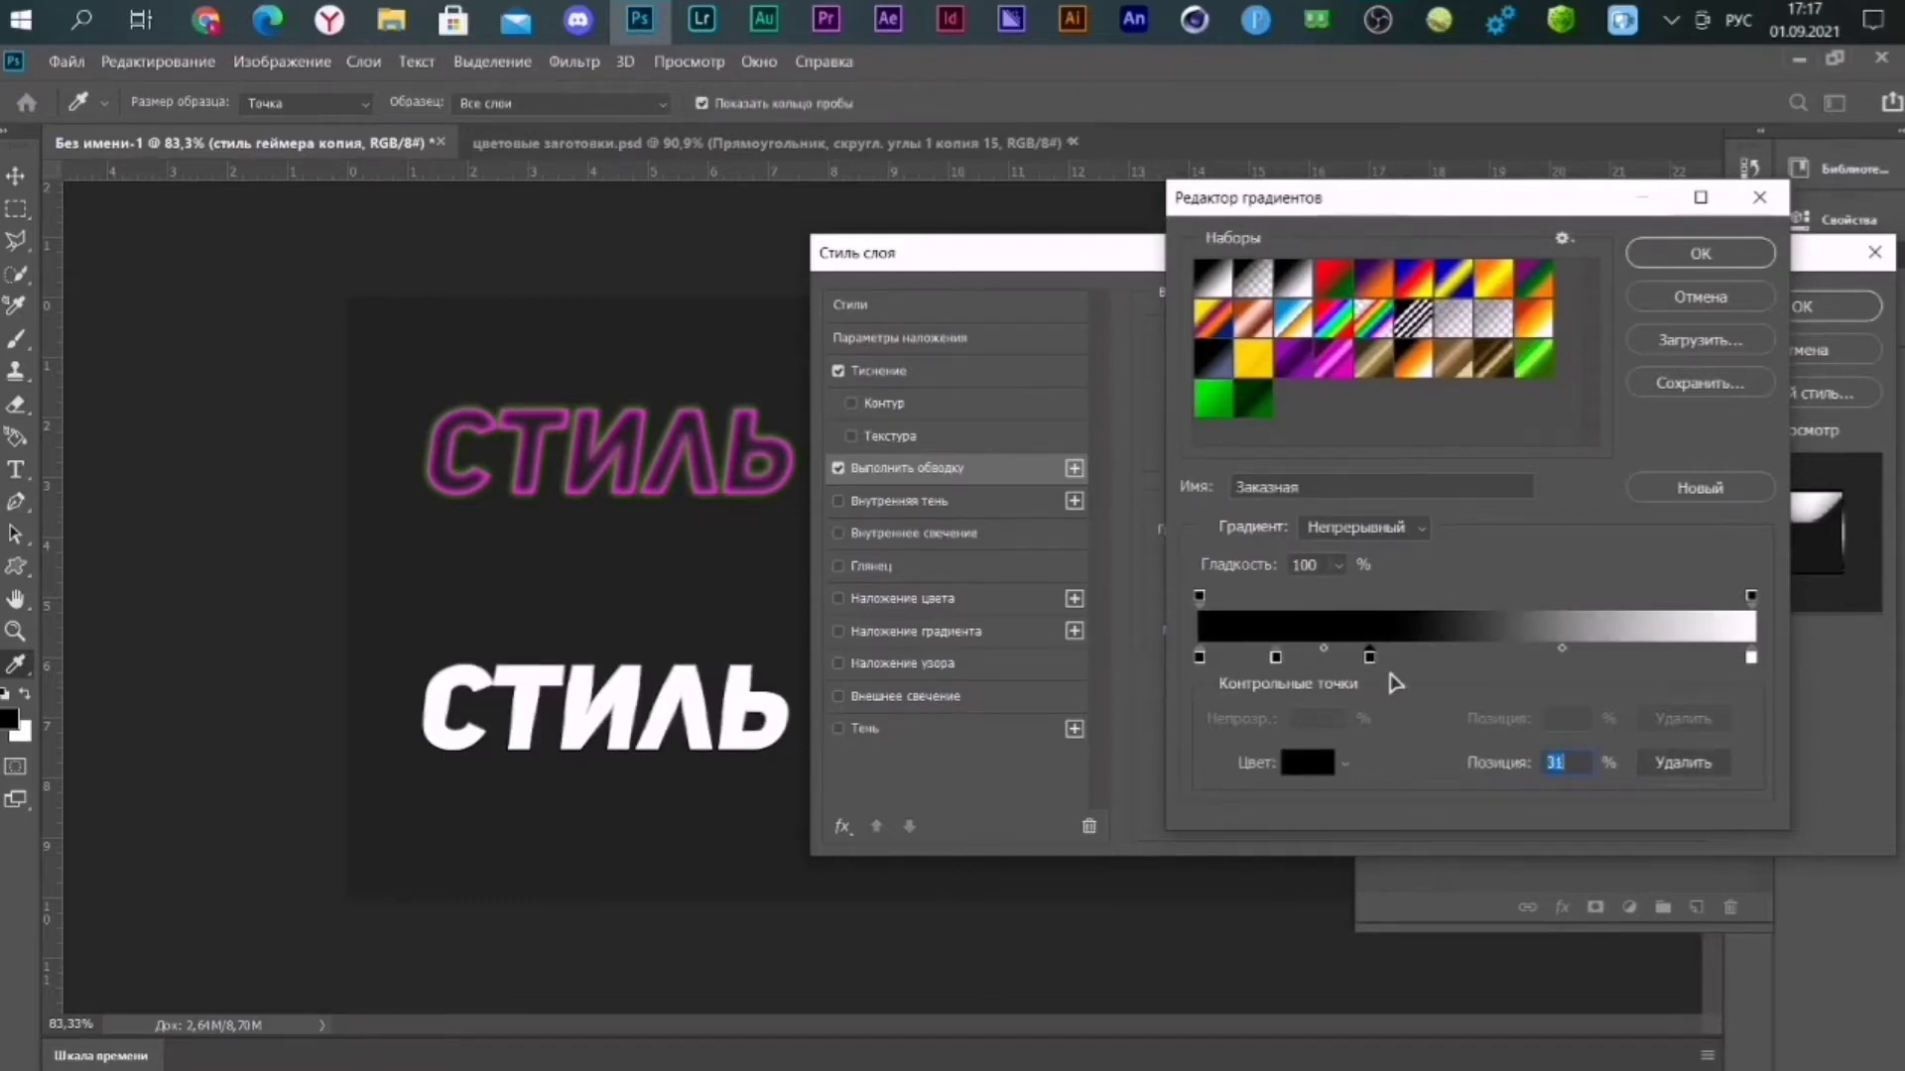
click(1380, 655)
click(1441, 657)
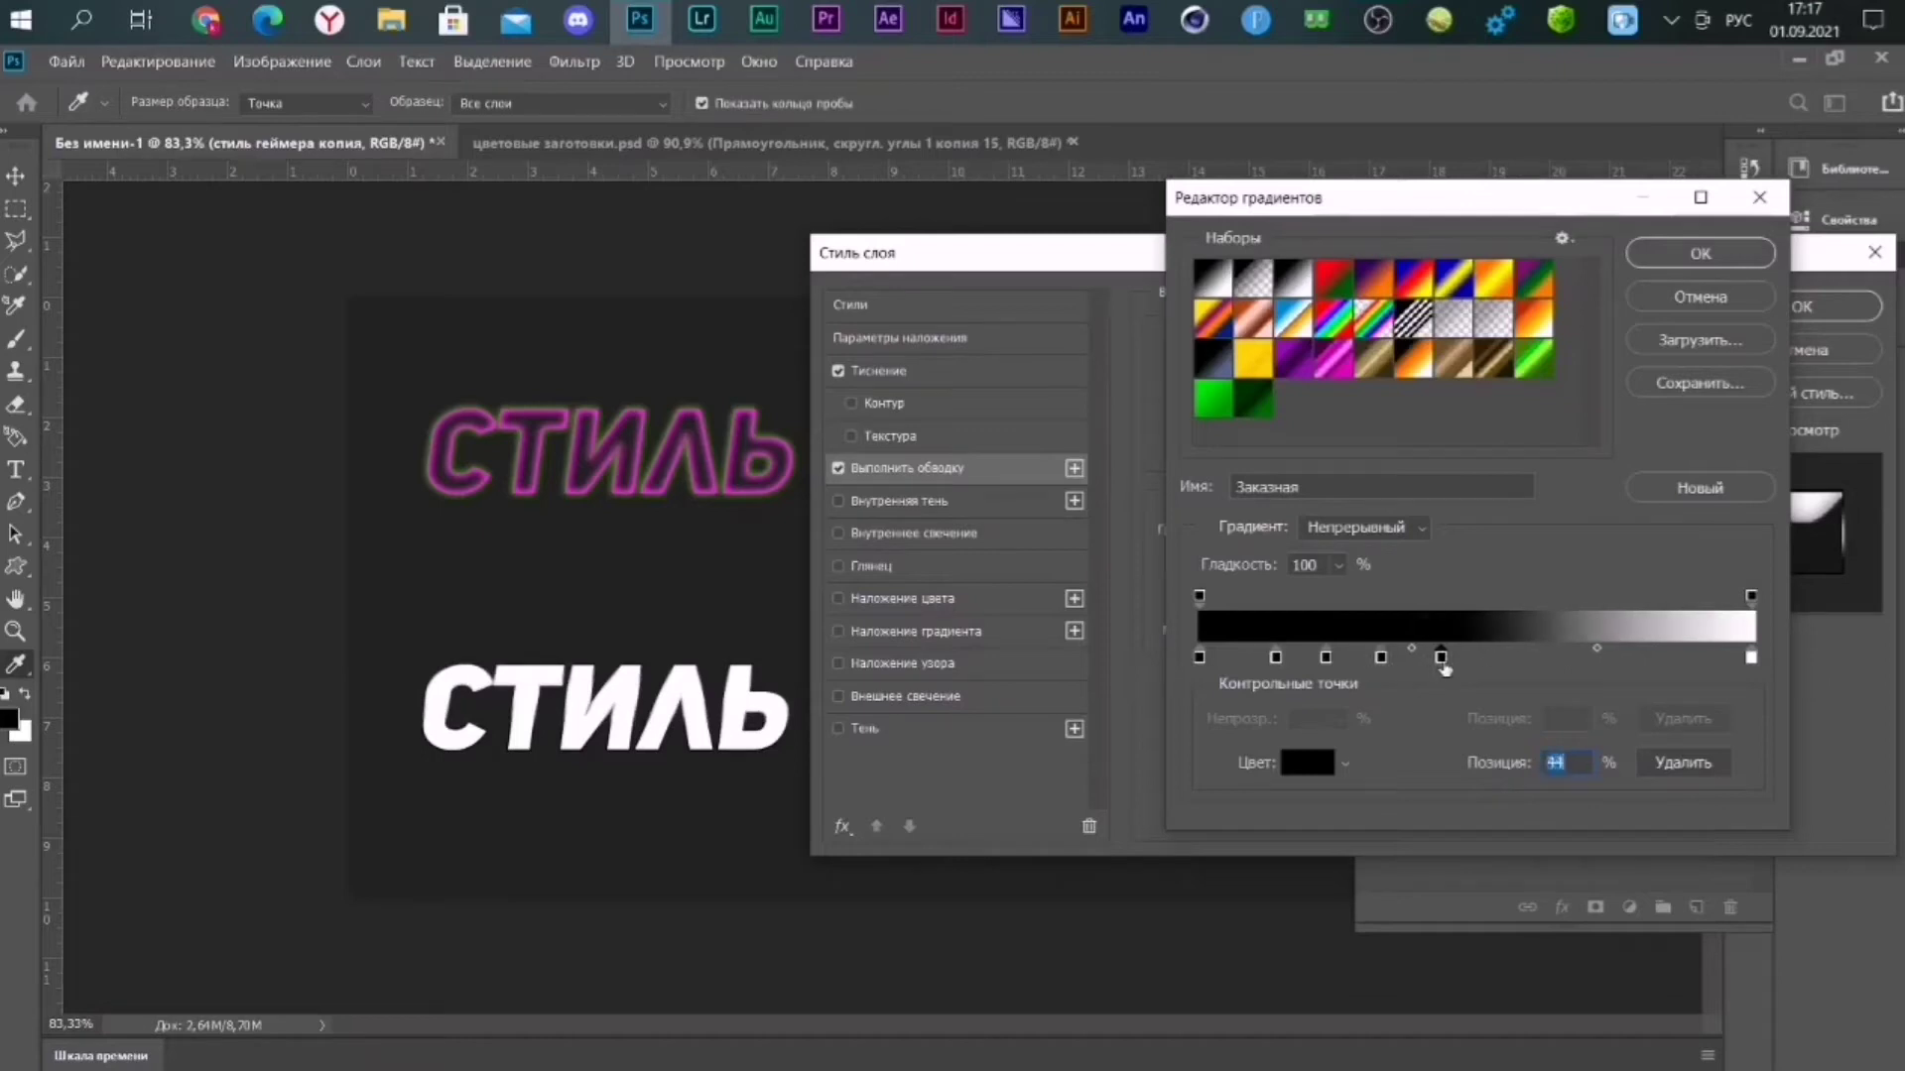
Place further black stops around 60%, 88% and 95%, then apply the stroke.
drag(1440, 656, 1591, 657)
click(1549, 657)
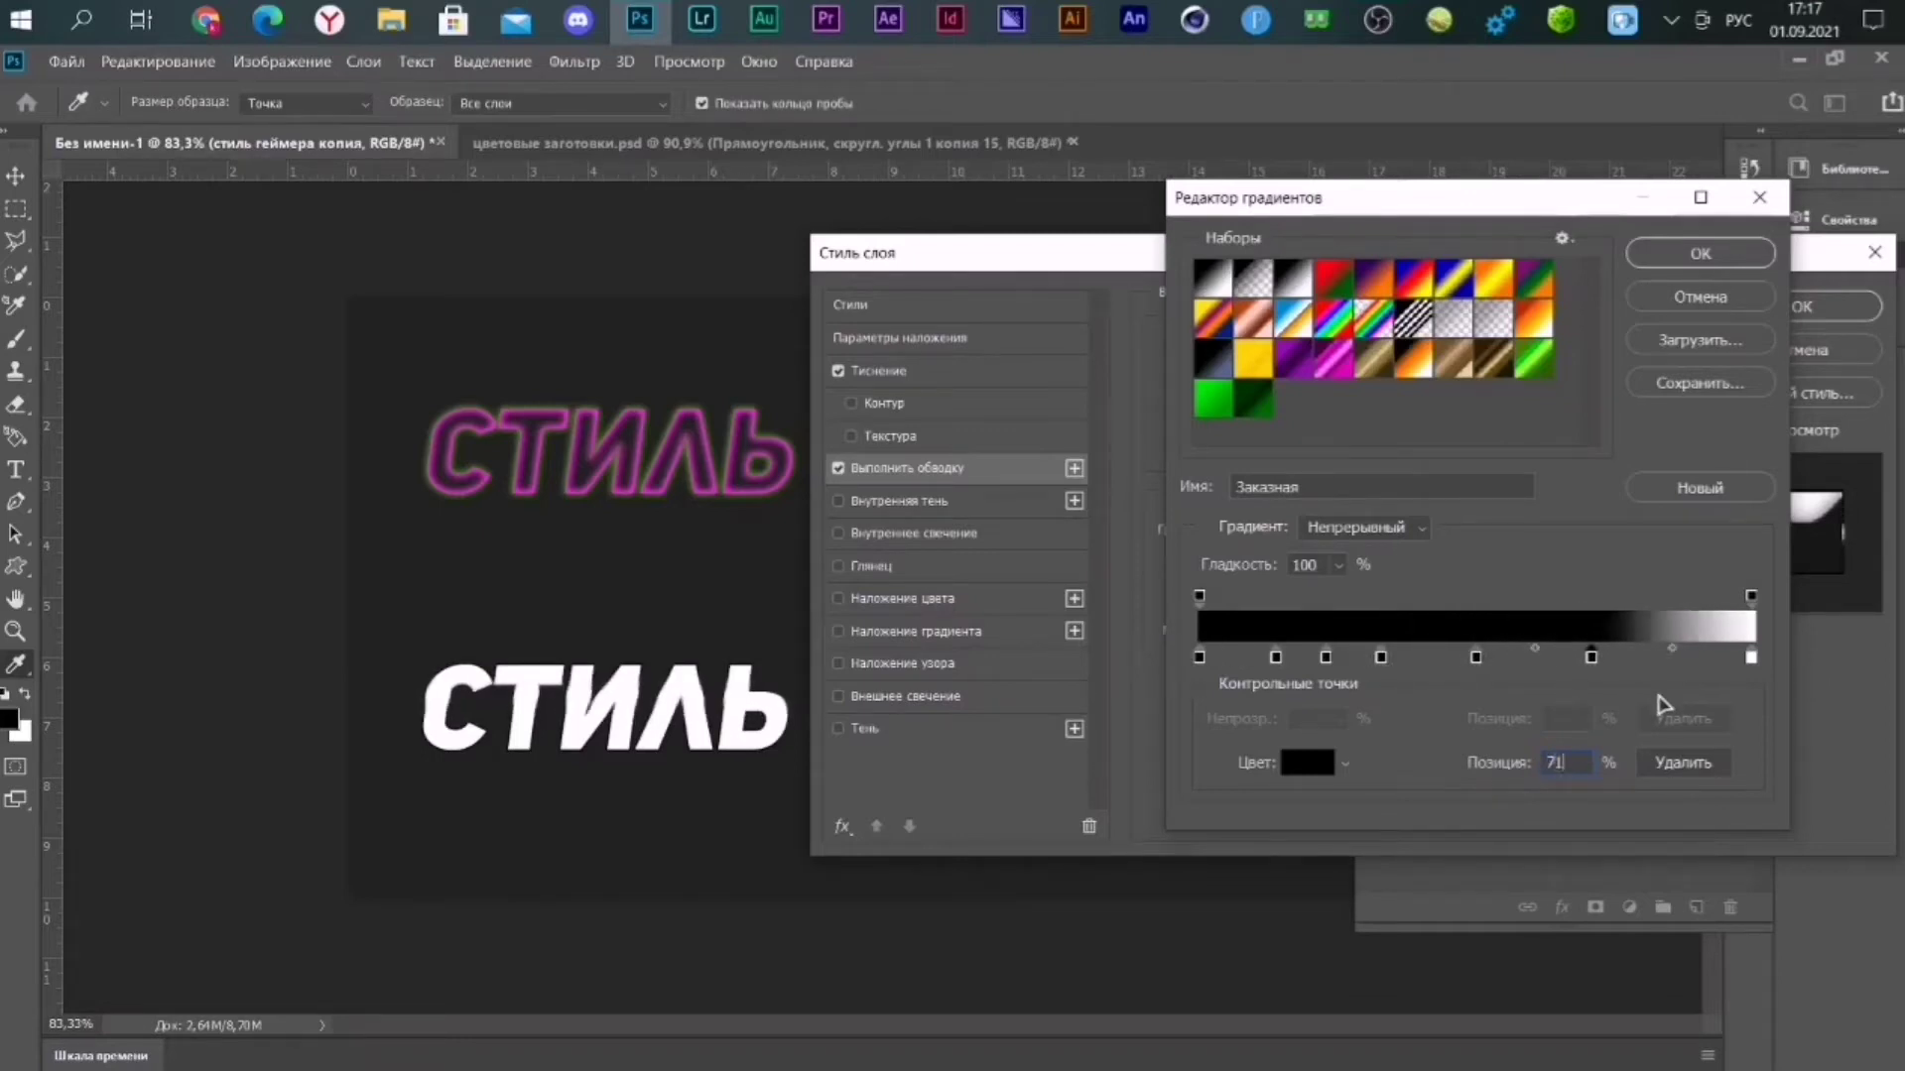
click(1687, 657)
drag(1686, 657, 1724, 656)
click(1700, 256)
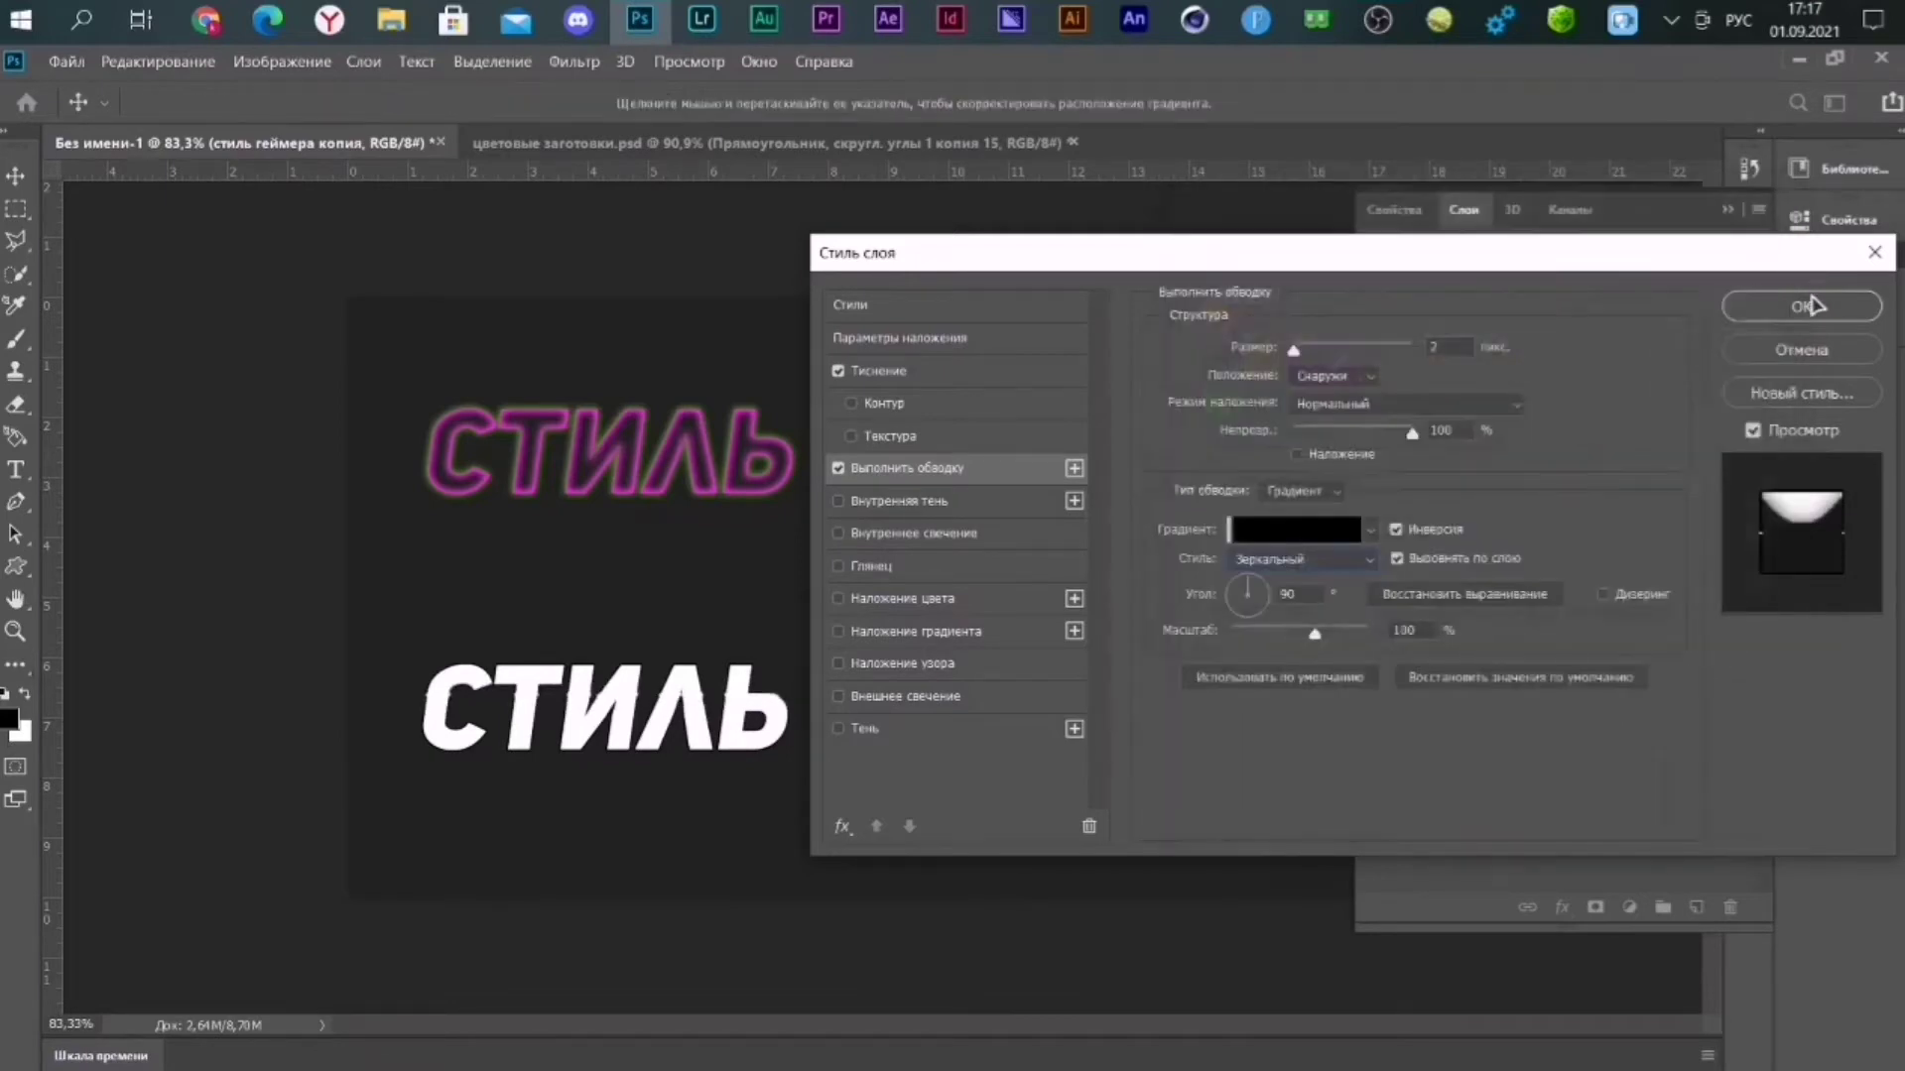
click(1812, 305)
click(850, 143)
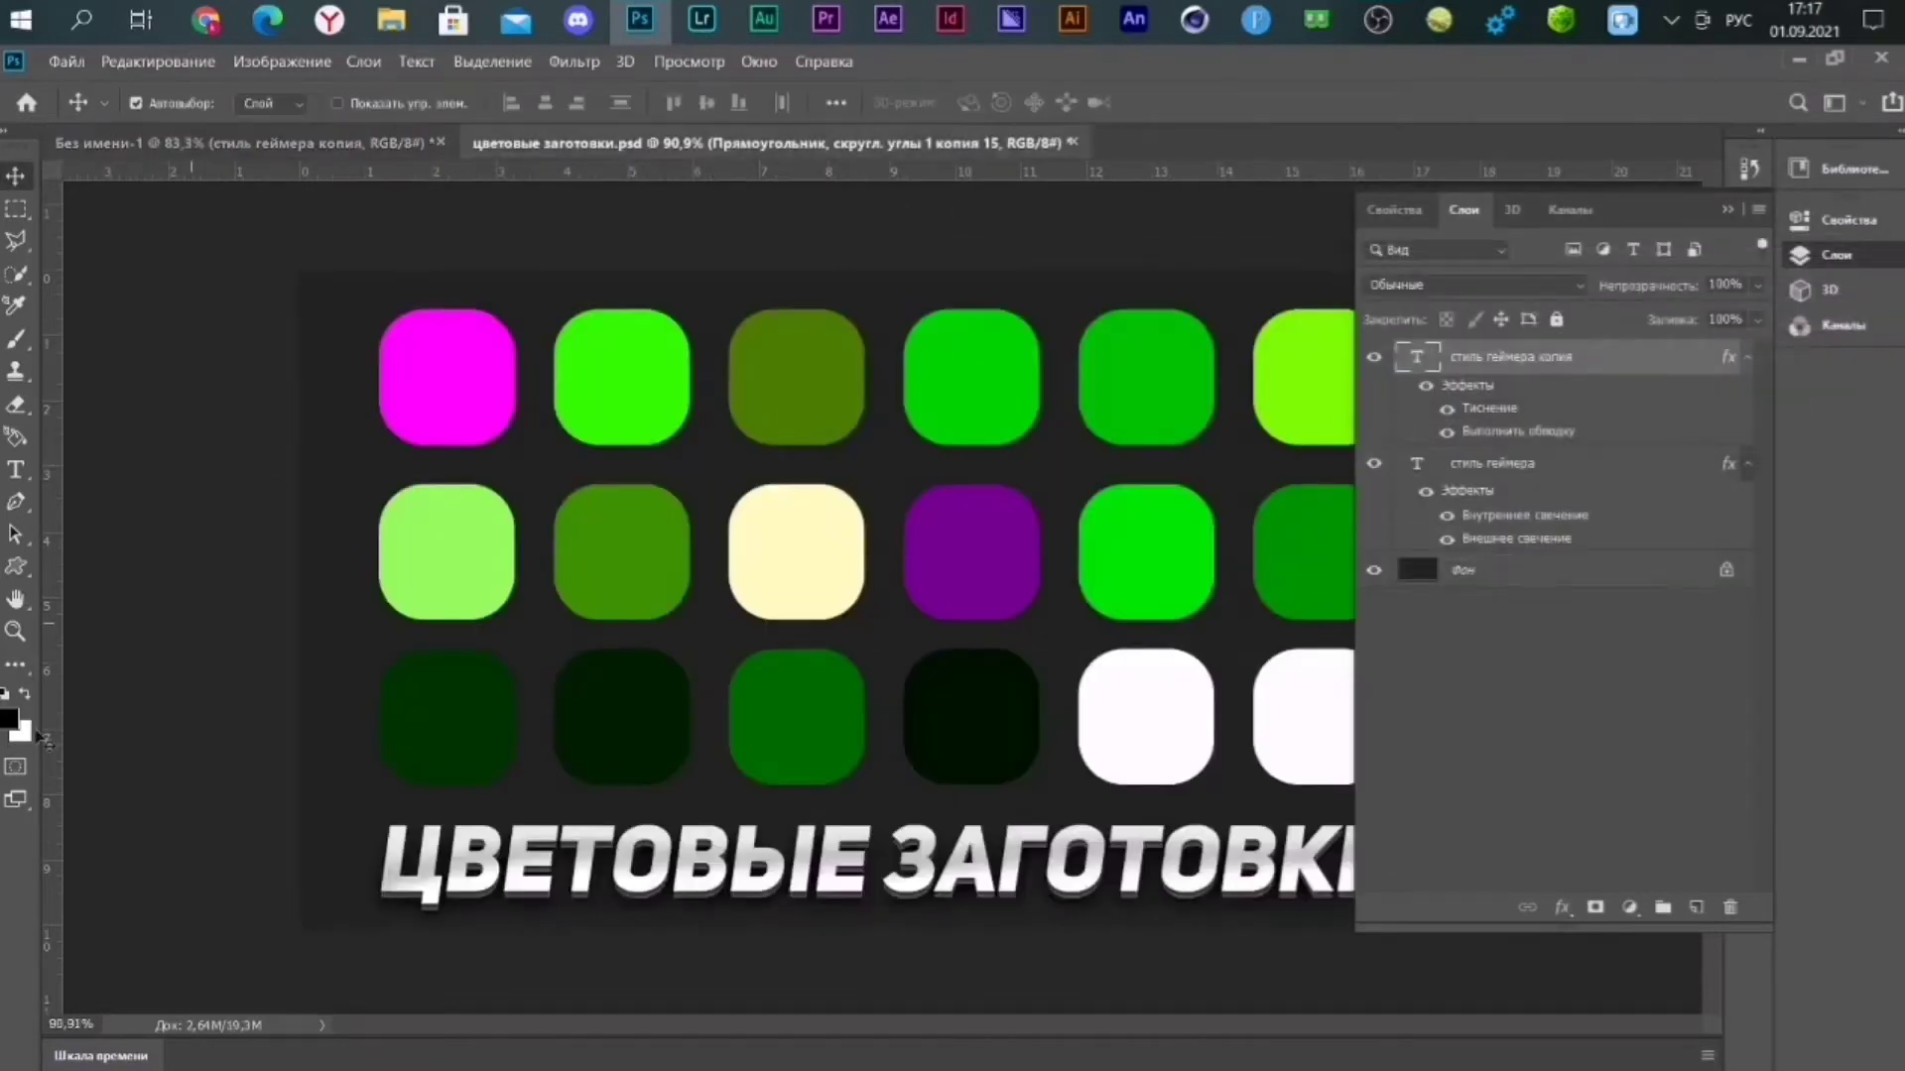
Sample the olive green swatch and make it the stroke gradient's first stop colour.
click(9, 718)
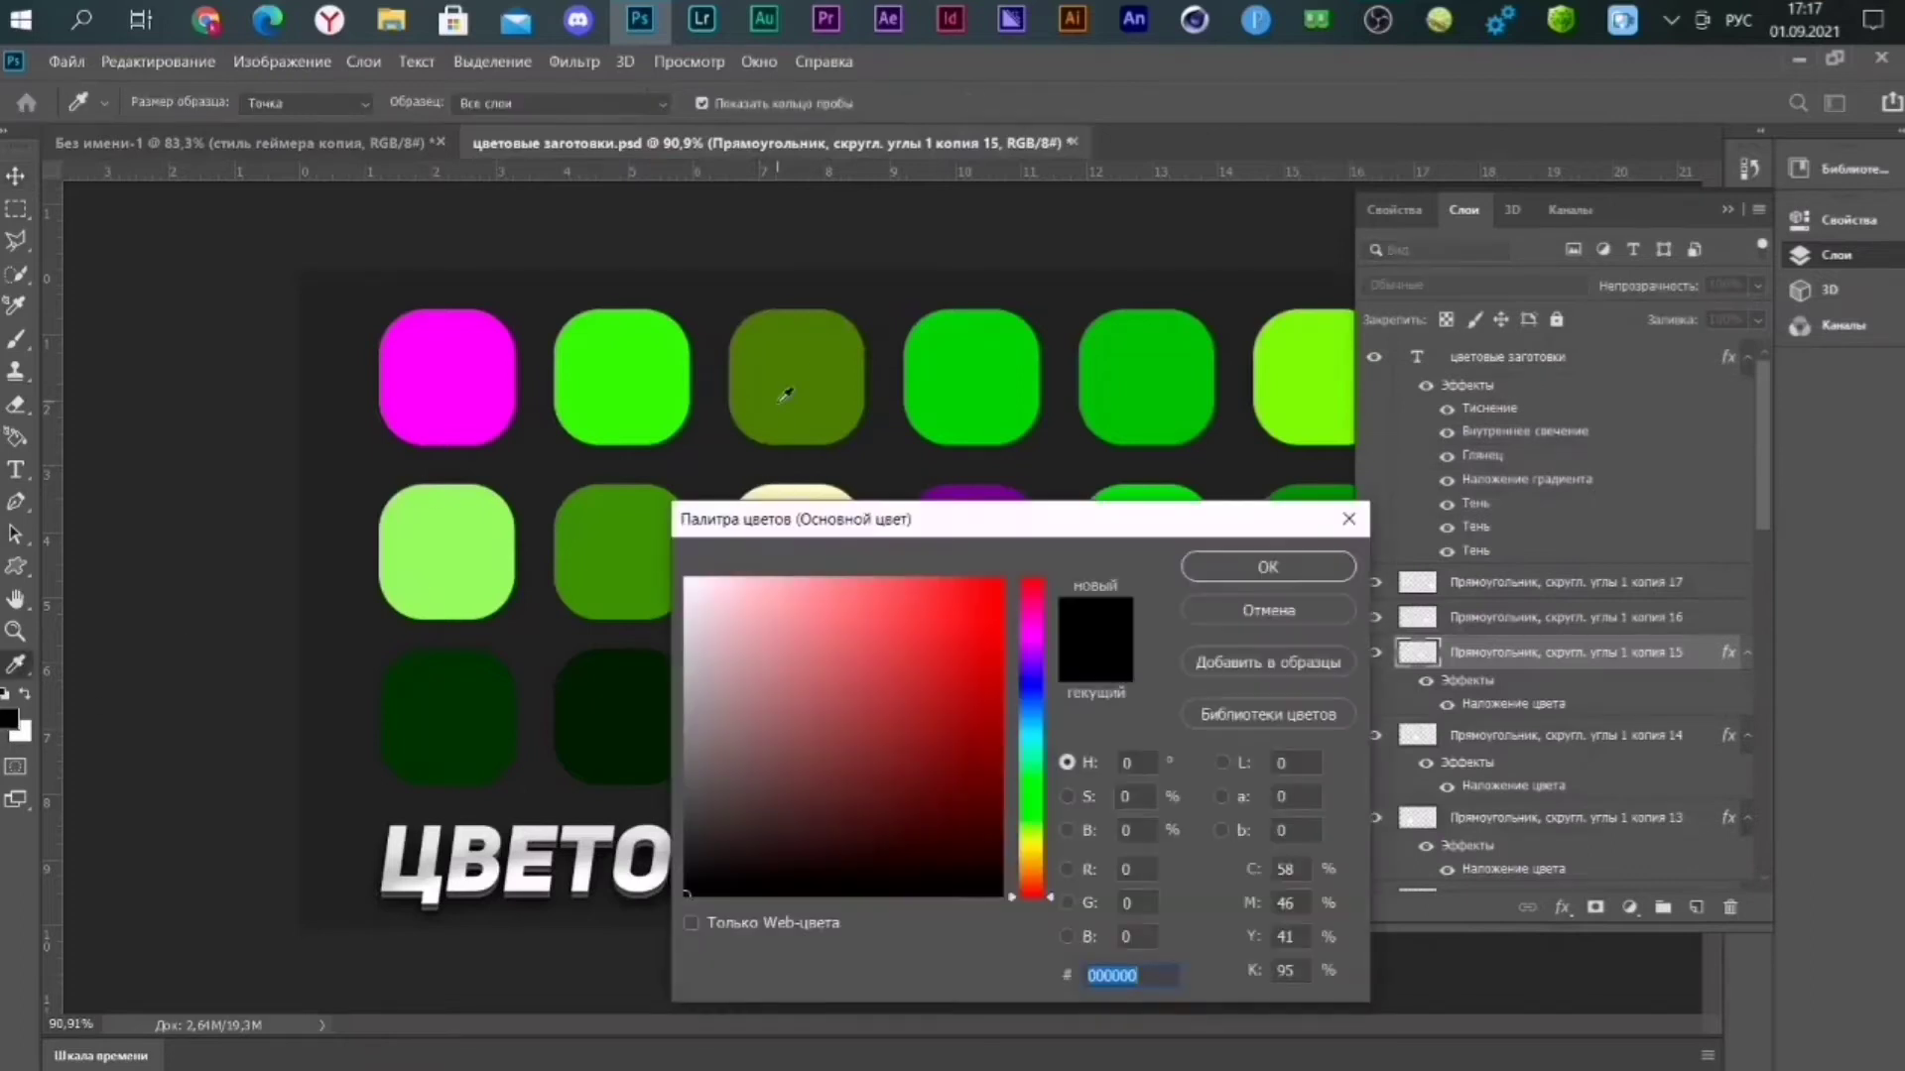
click(796, 377)
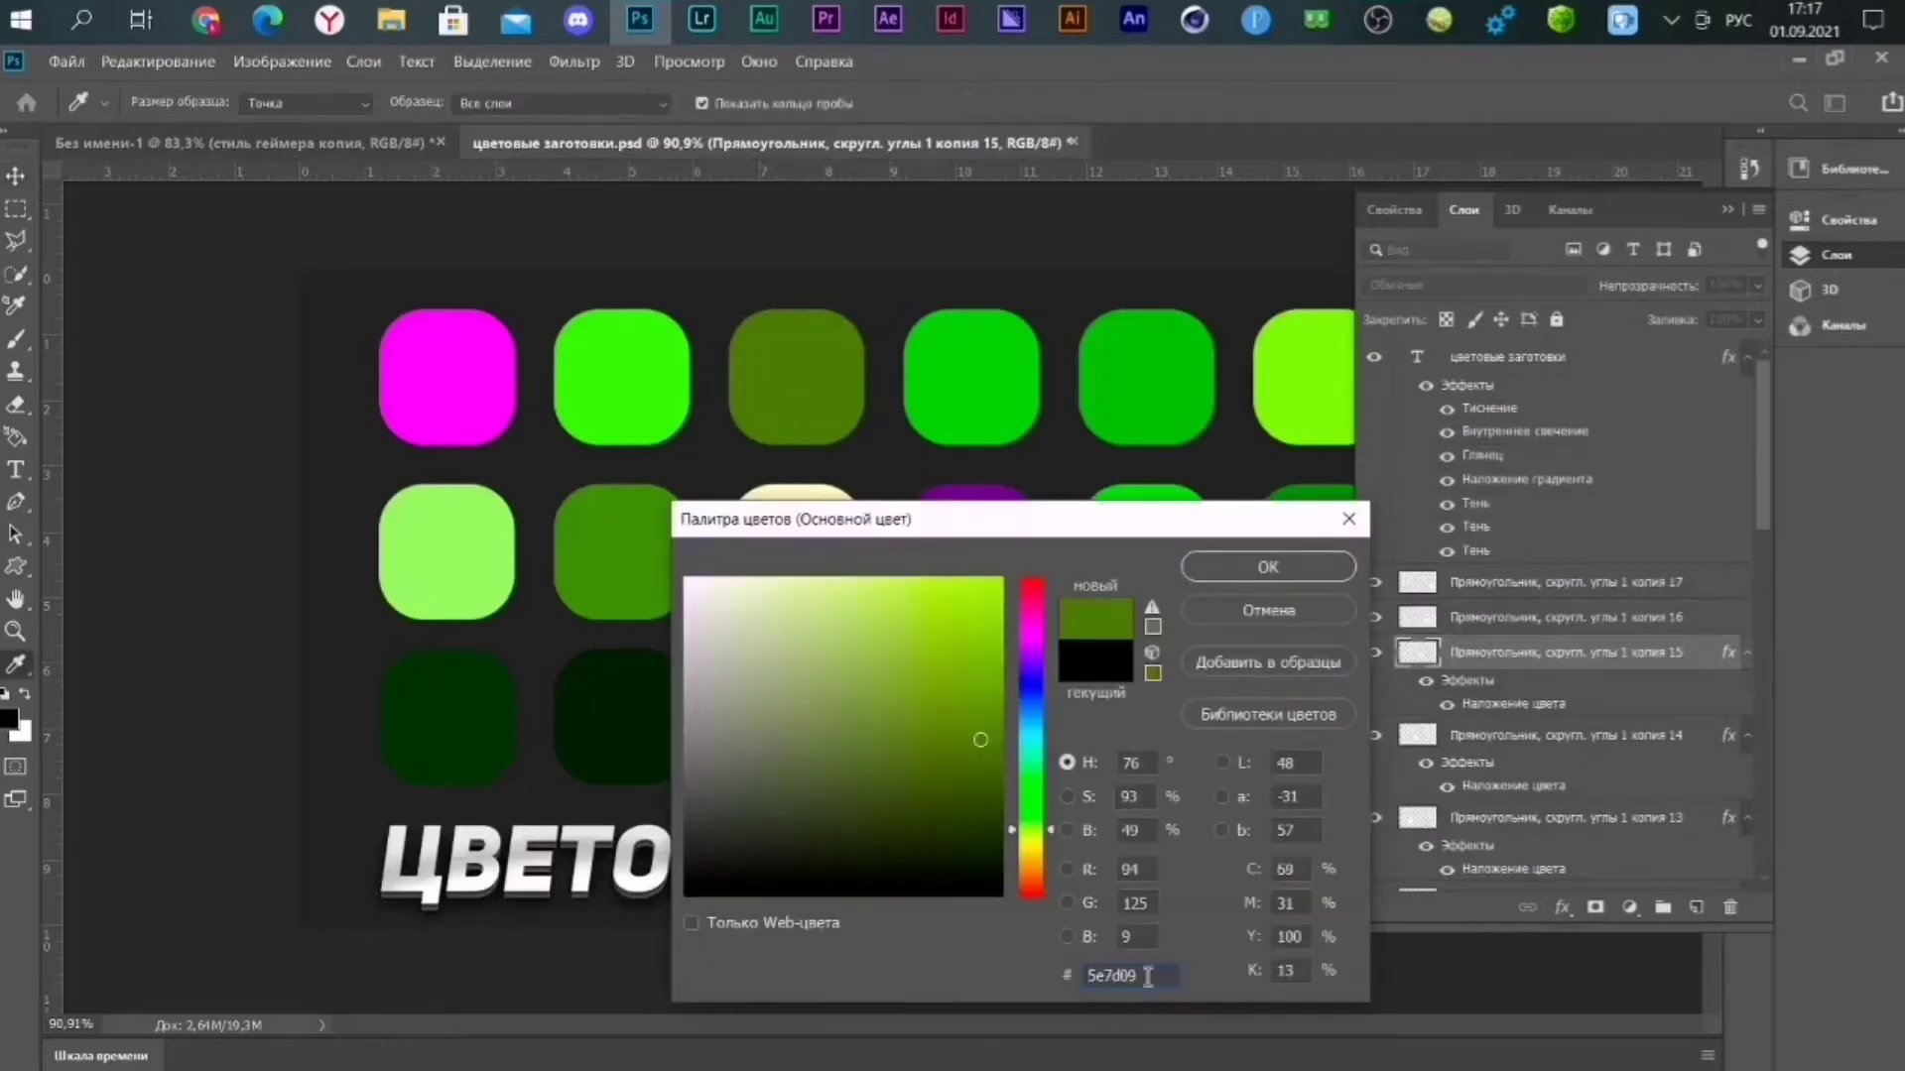
click(1280, 615)
click(238, 143)
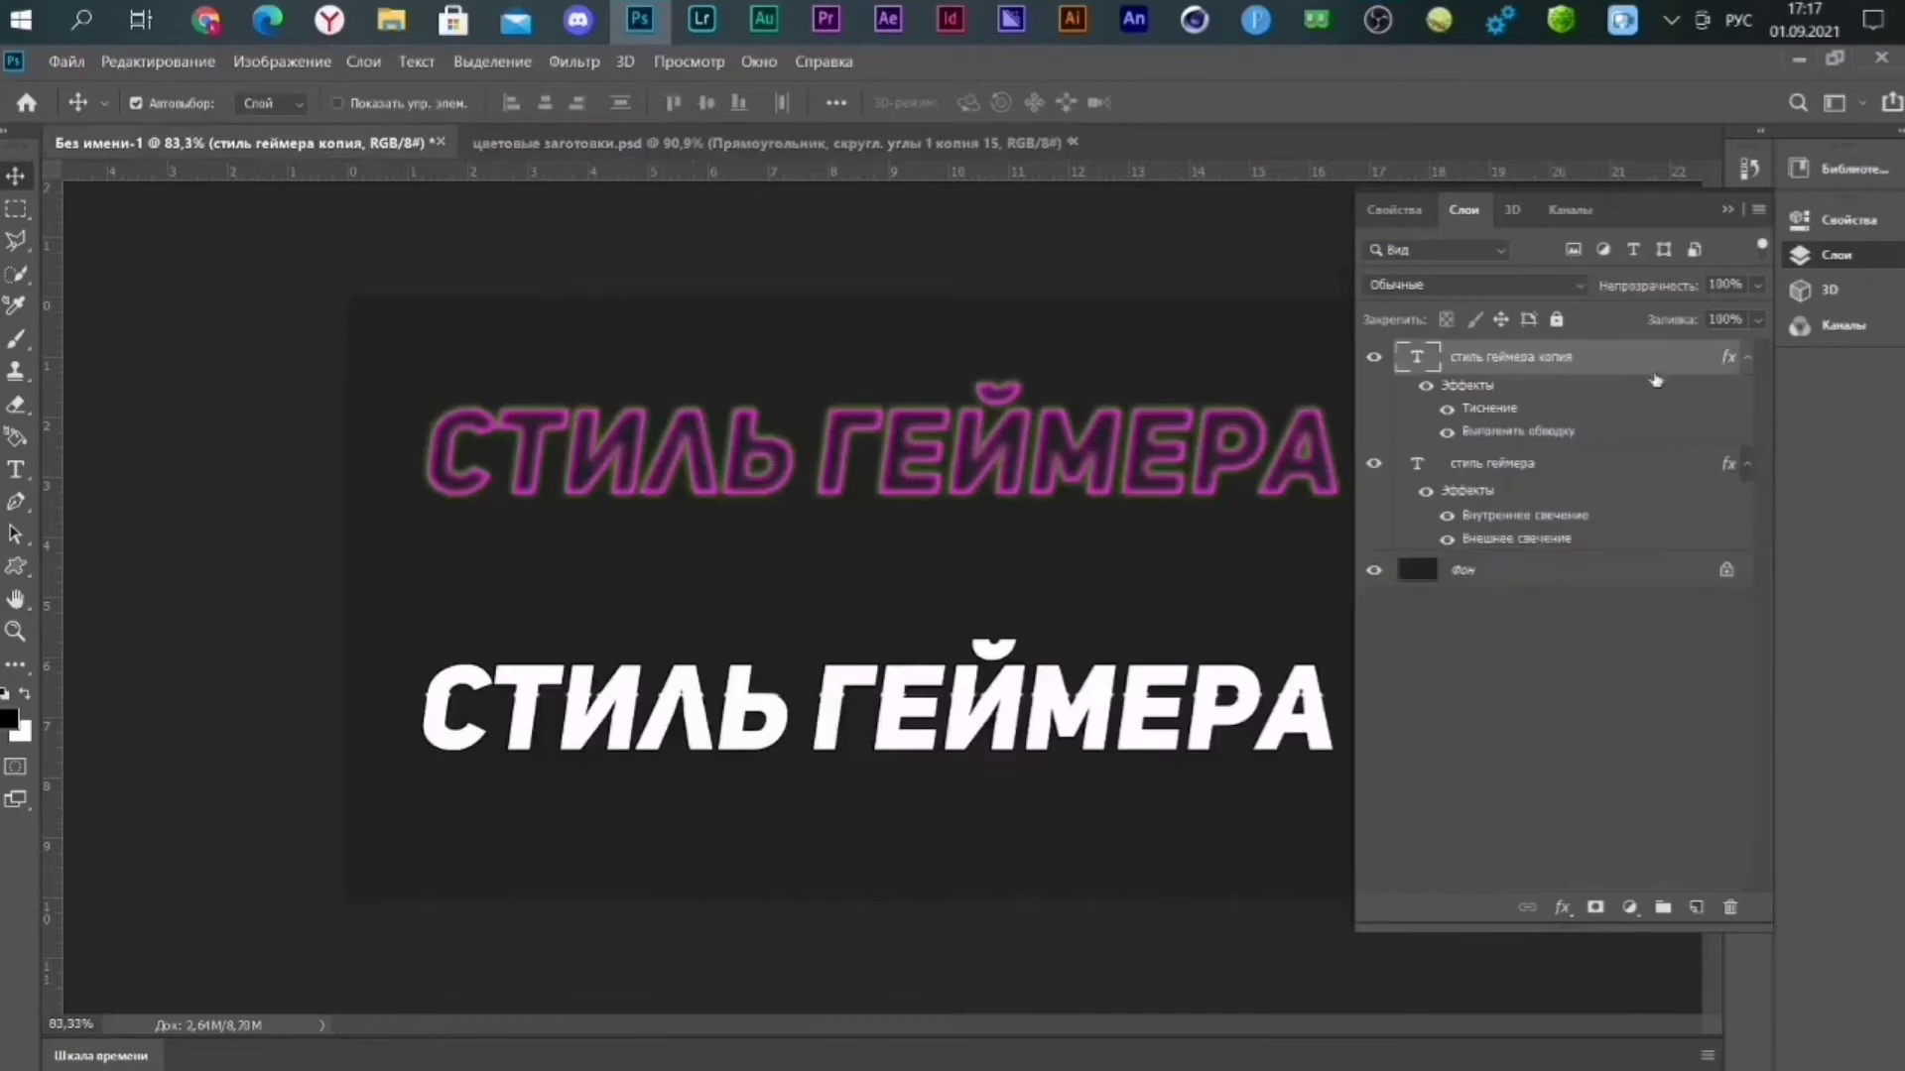
key(space)
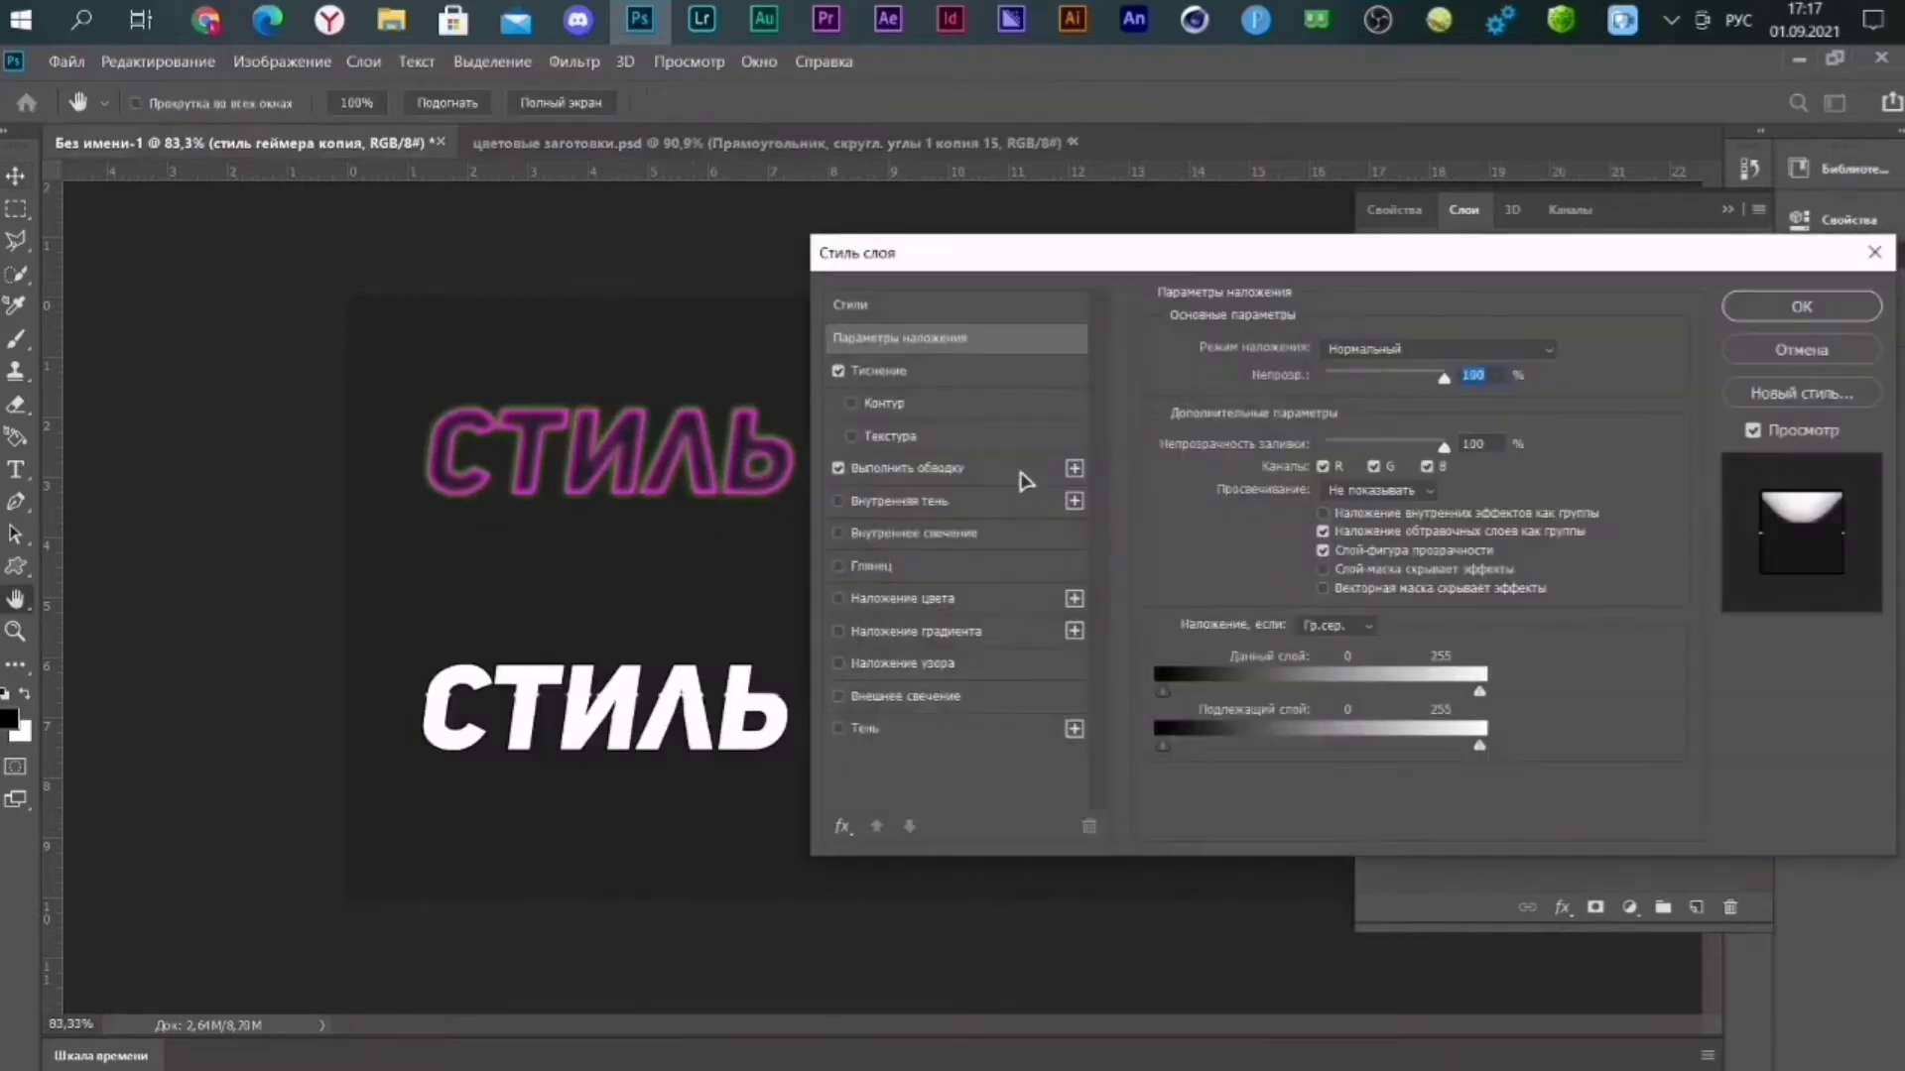
click(969, 472)
click(1277, 539)
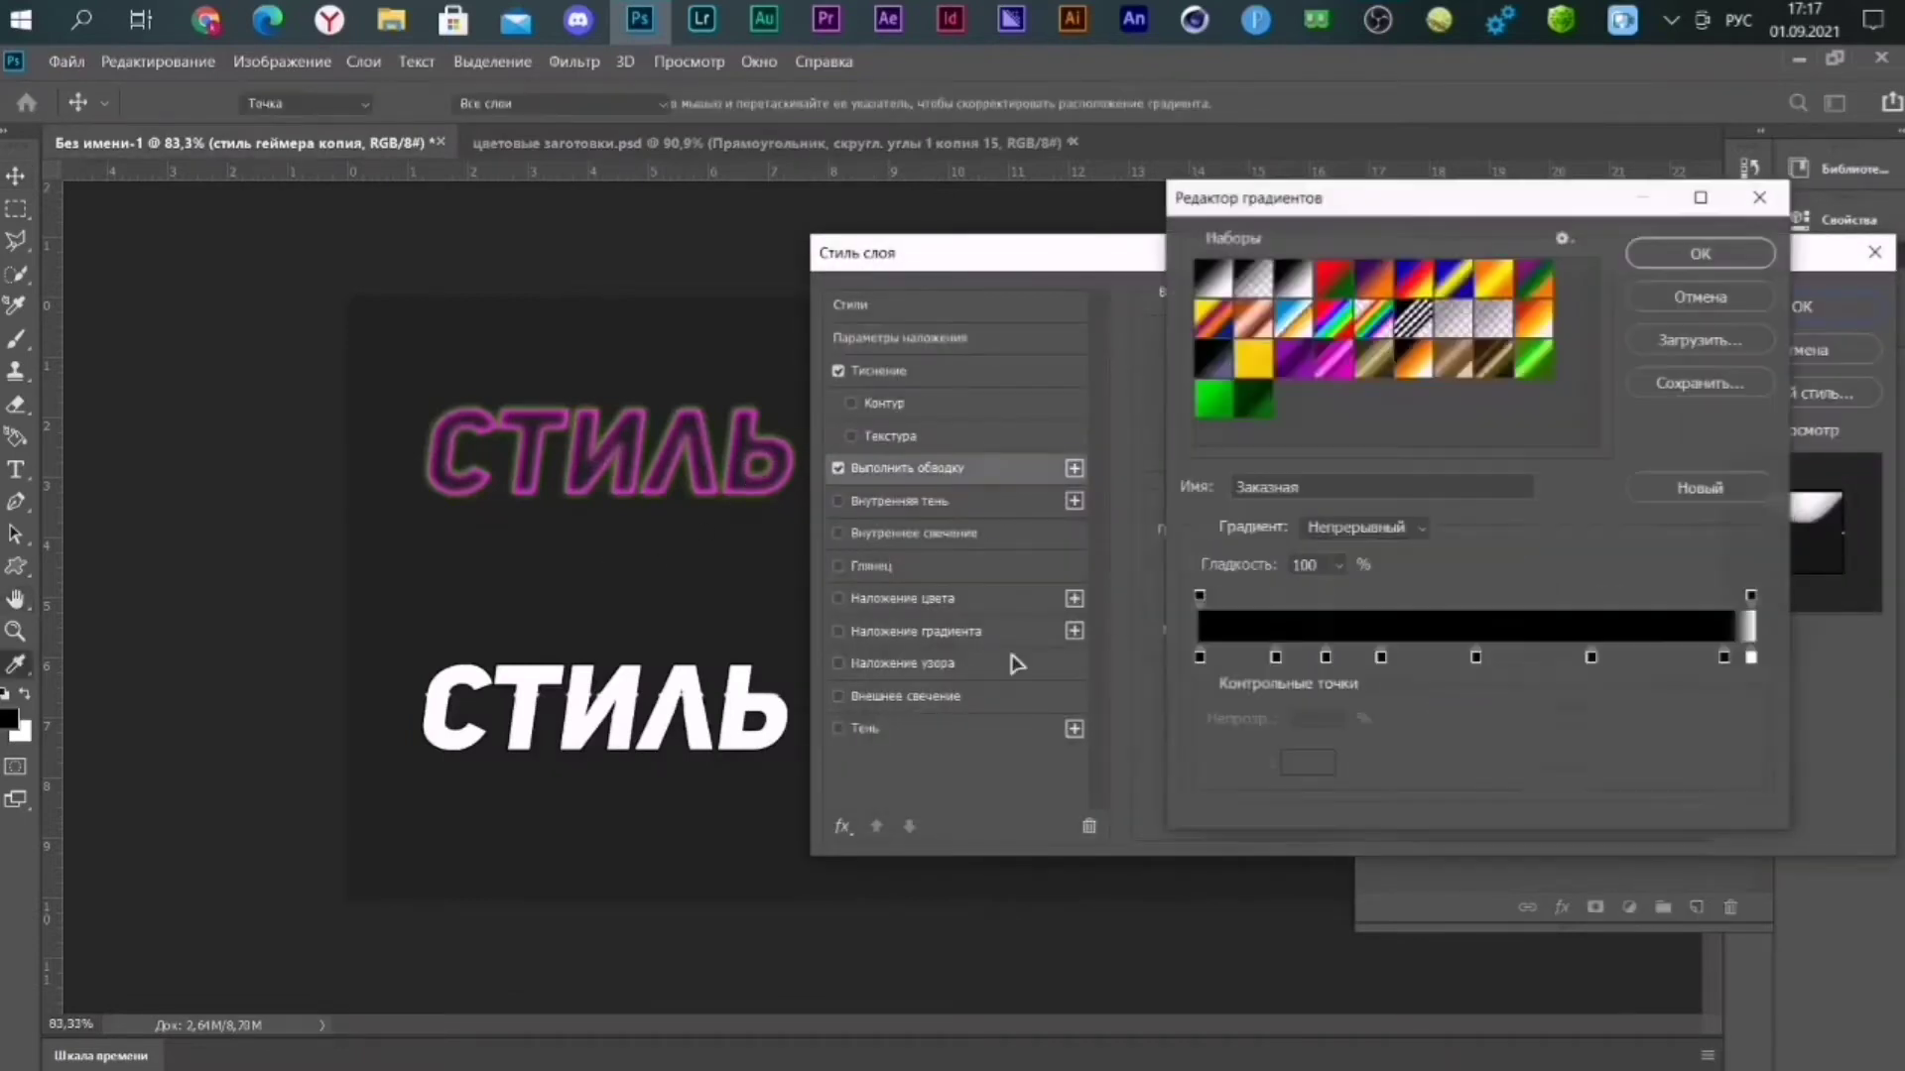
click(1199, 657)
click(1307, 763)
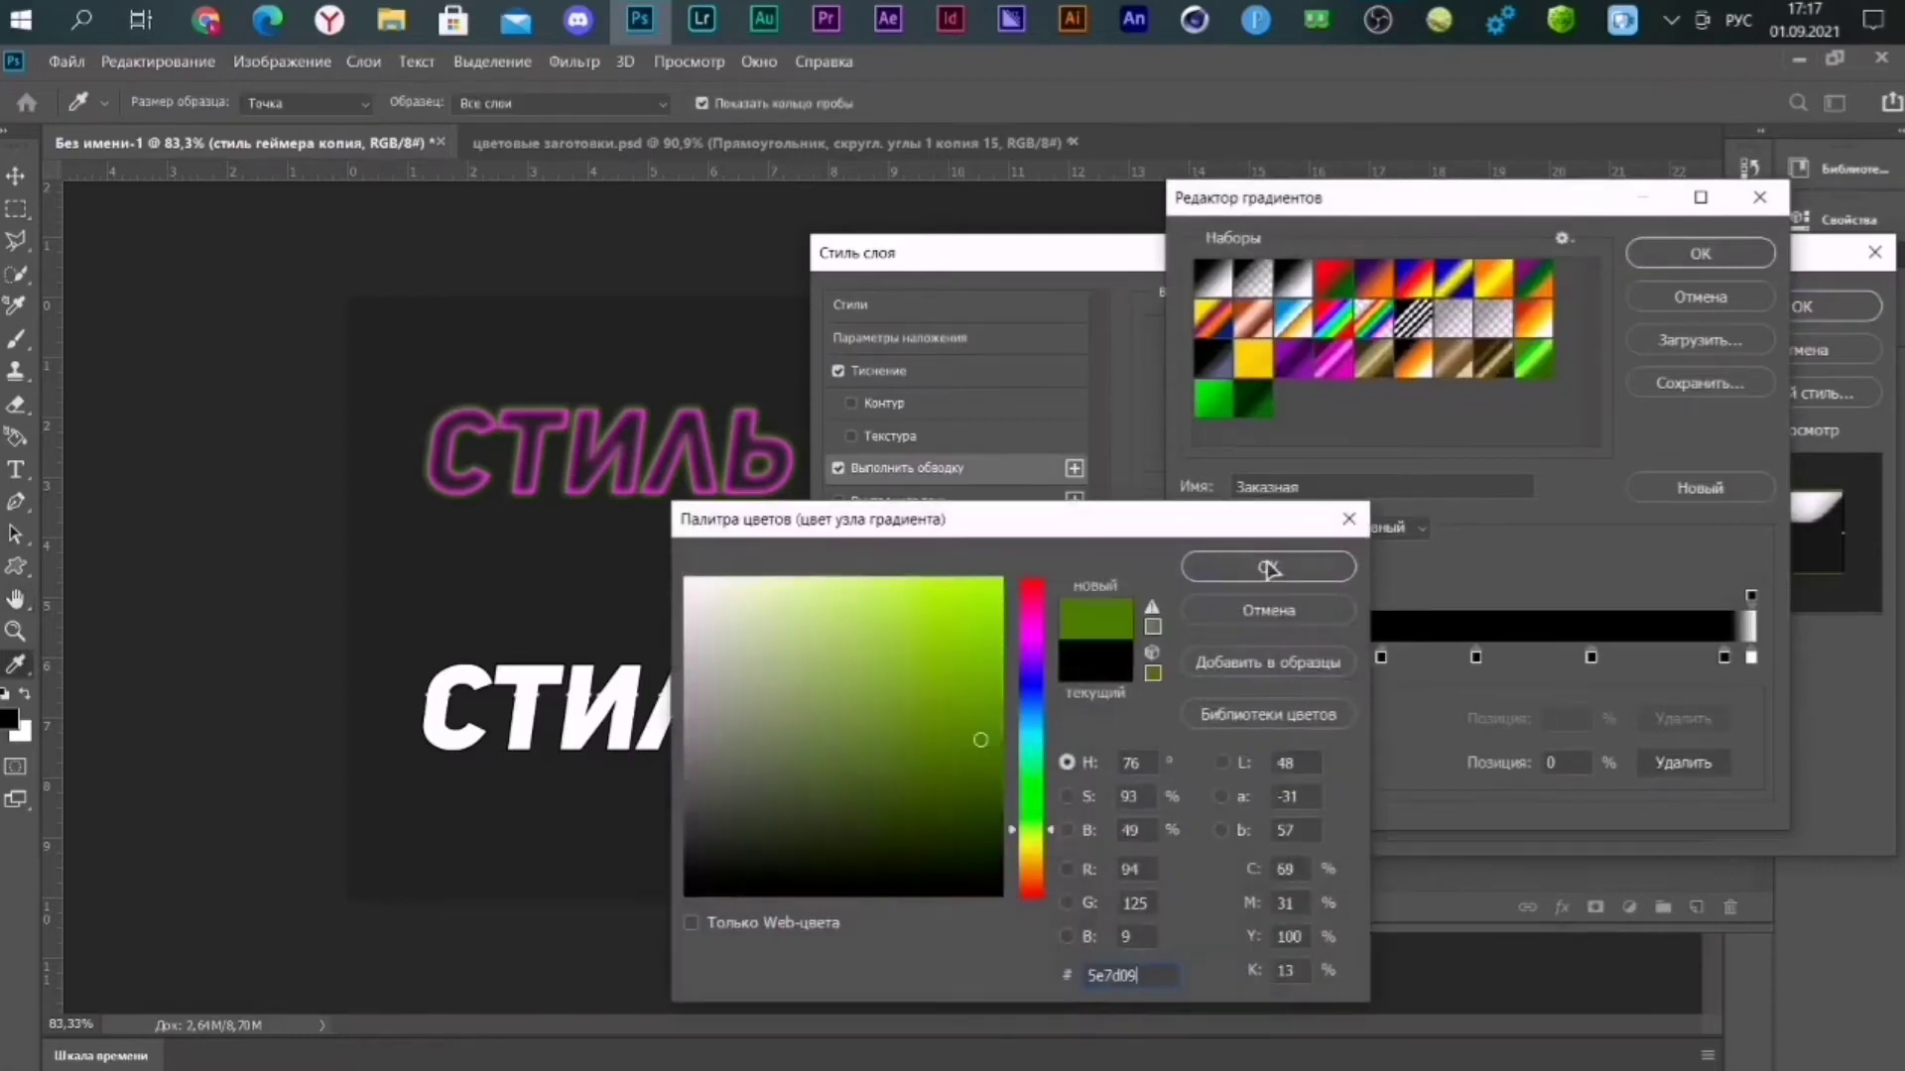
click(1270, 561)
click(1700, 254)
click(1835, 307)
Sample a bright green swatch and set it as the stroke gradient's second stop.
key(v)
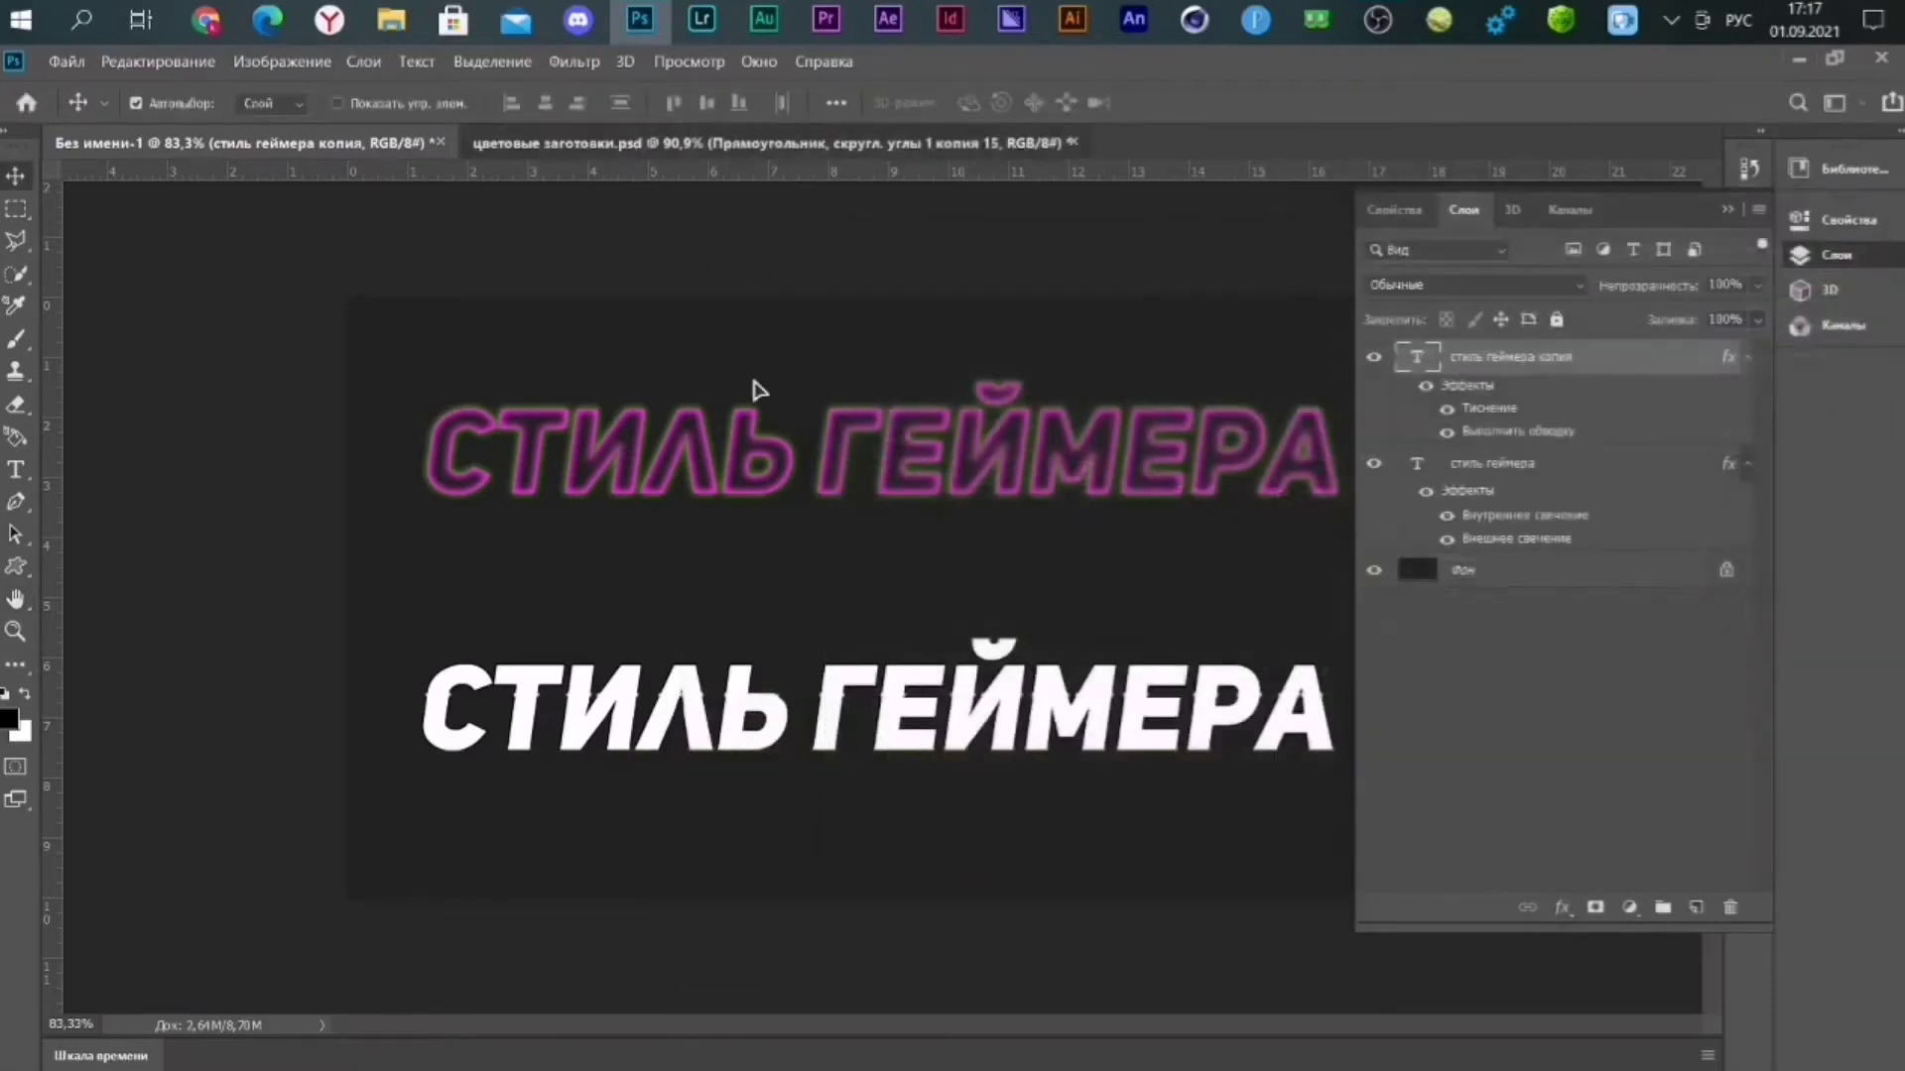
key(ctrl+Tab)
click(9, 716)
click(951, 389)
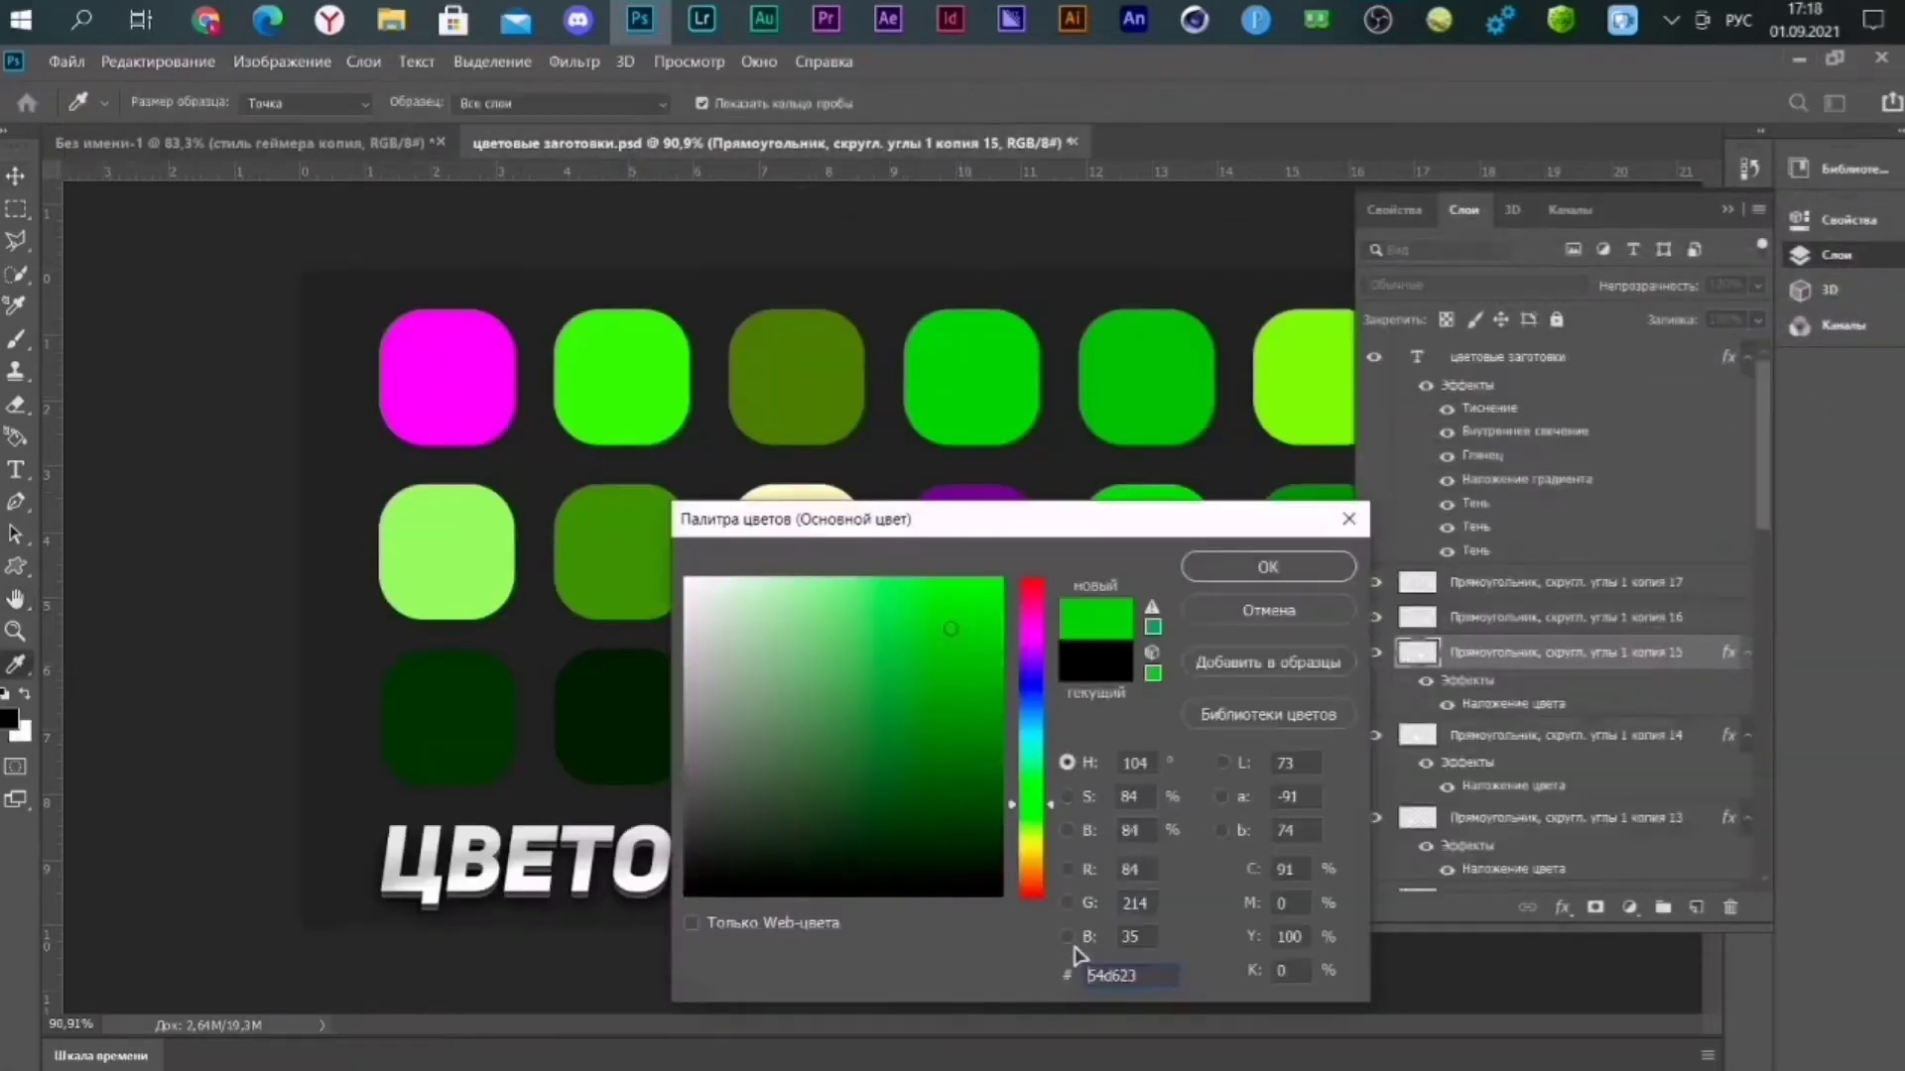
click(1242, 609)
key(ctrl+Tab)
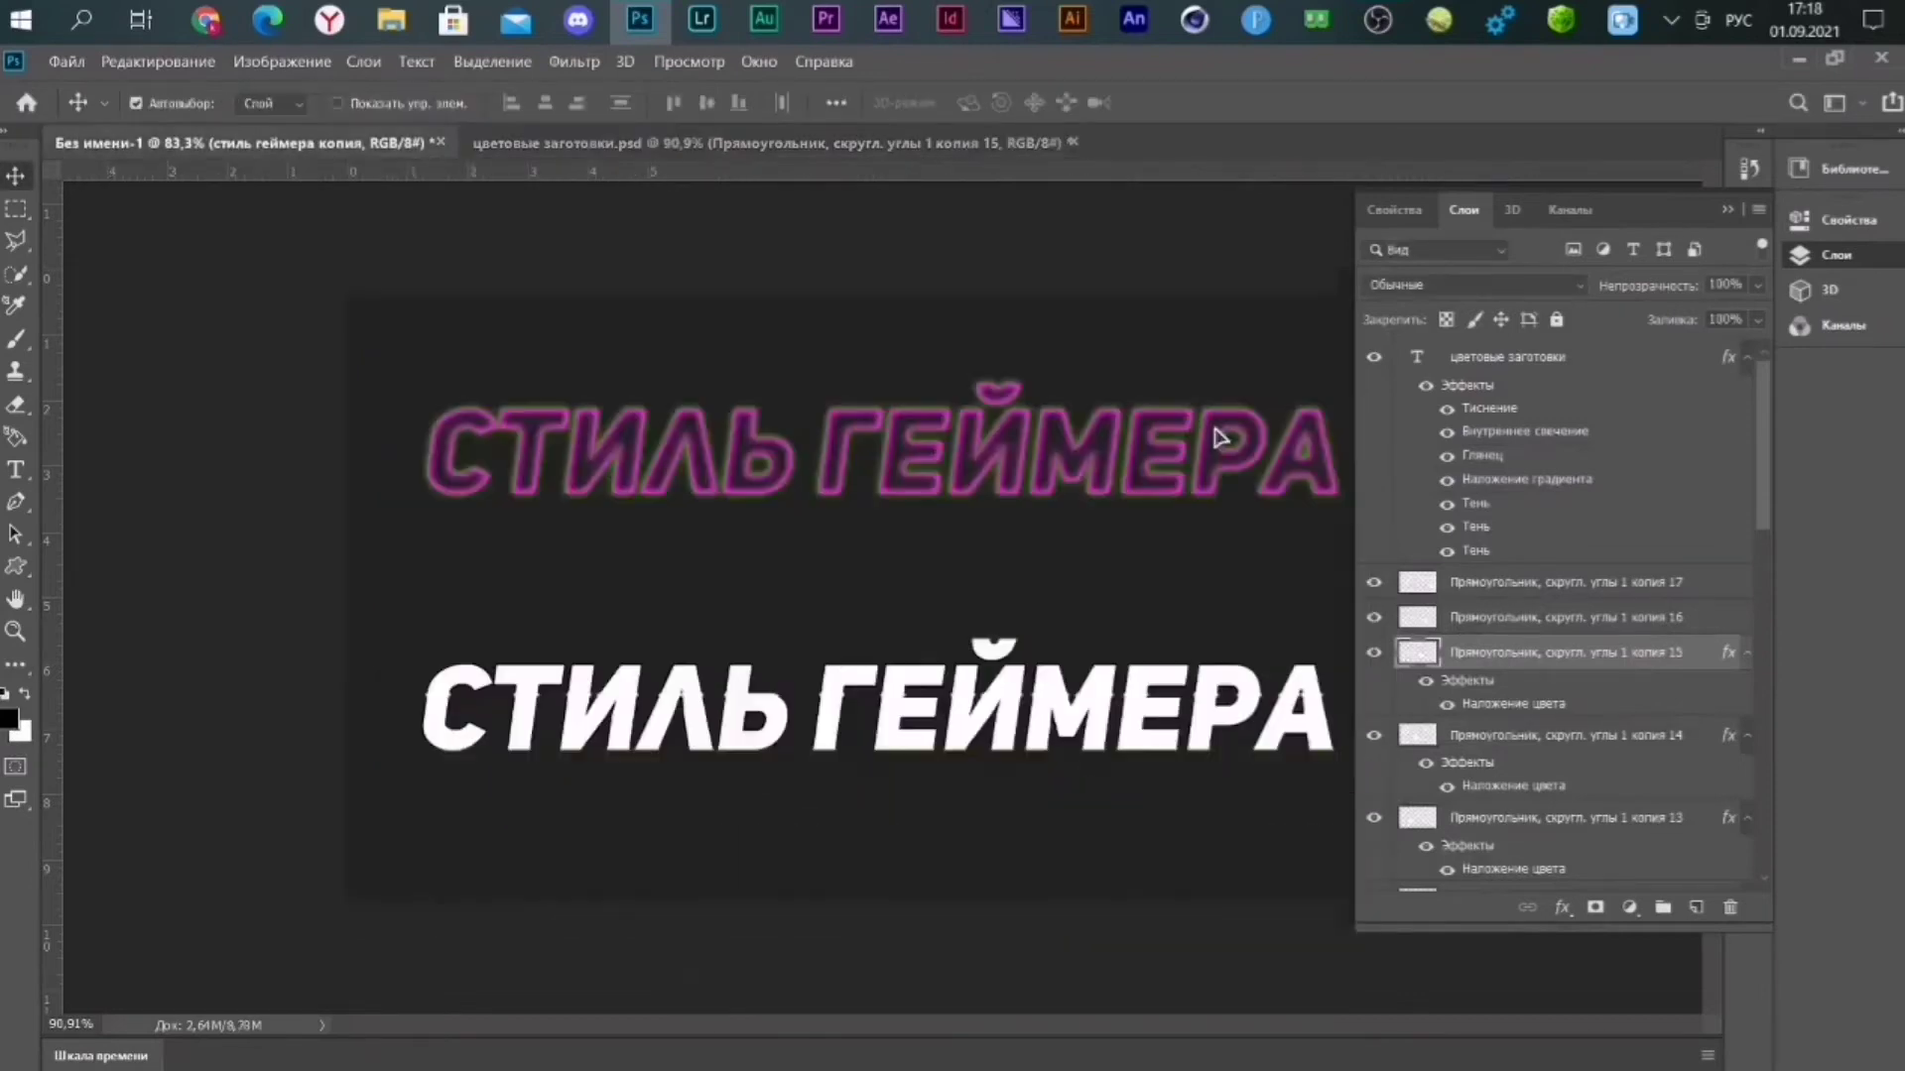
double_click(1518, 431)
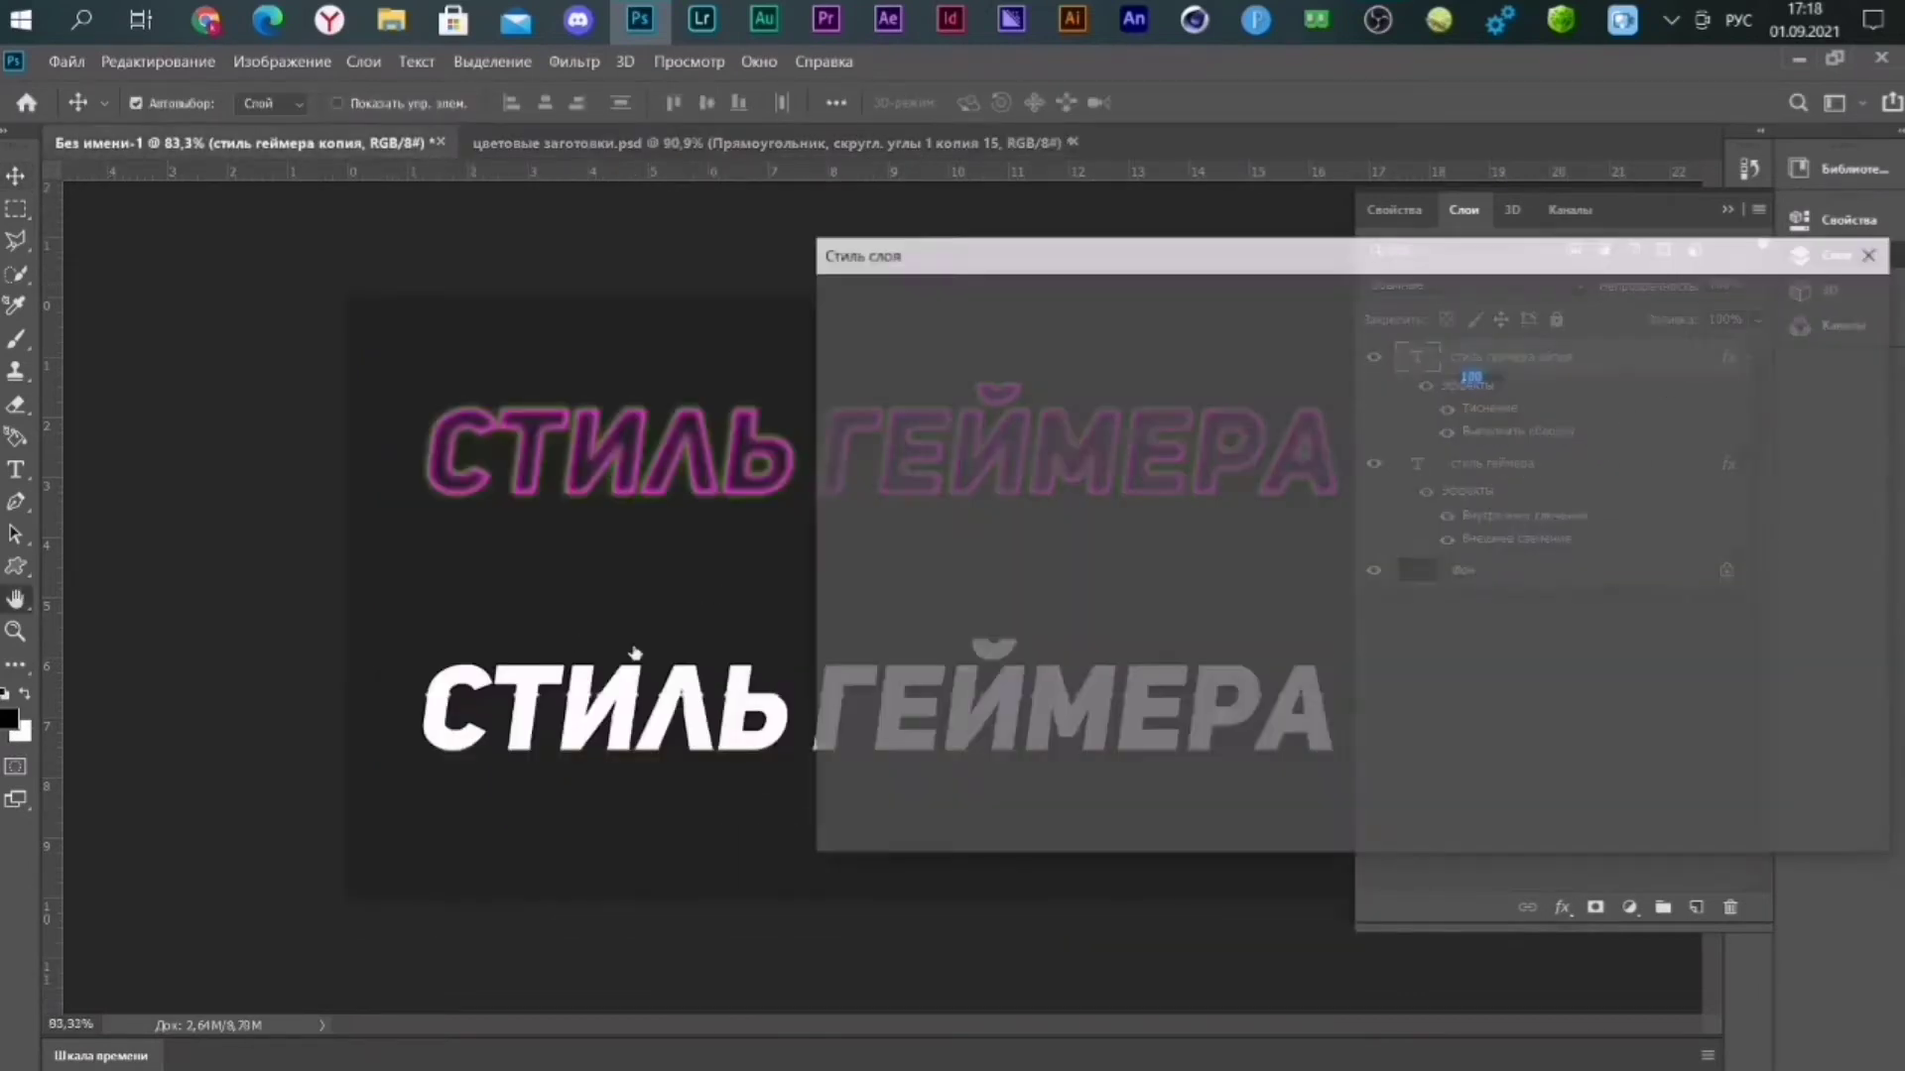
click(1230, 530)
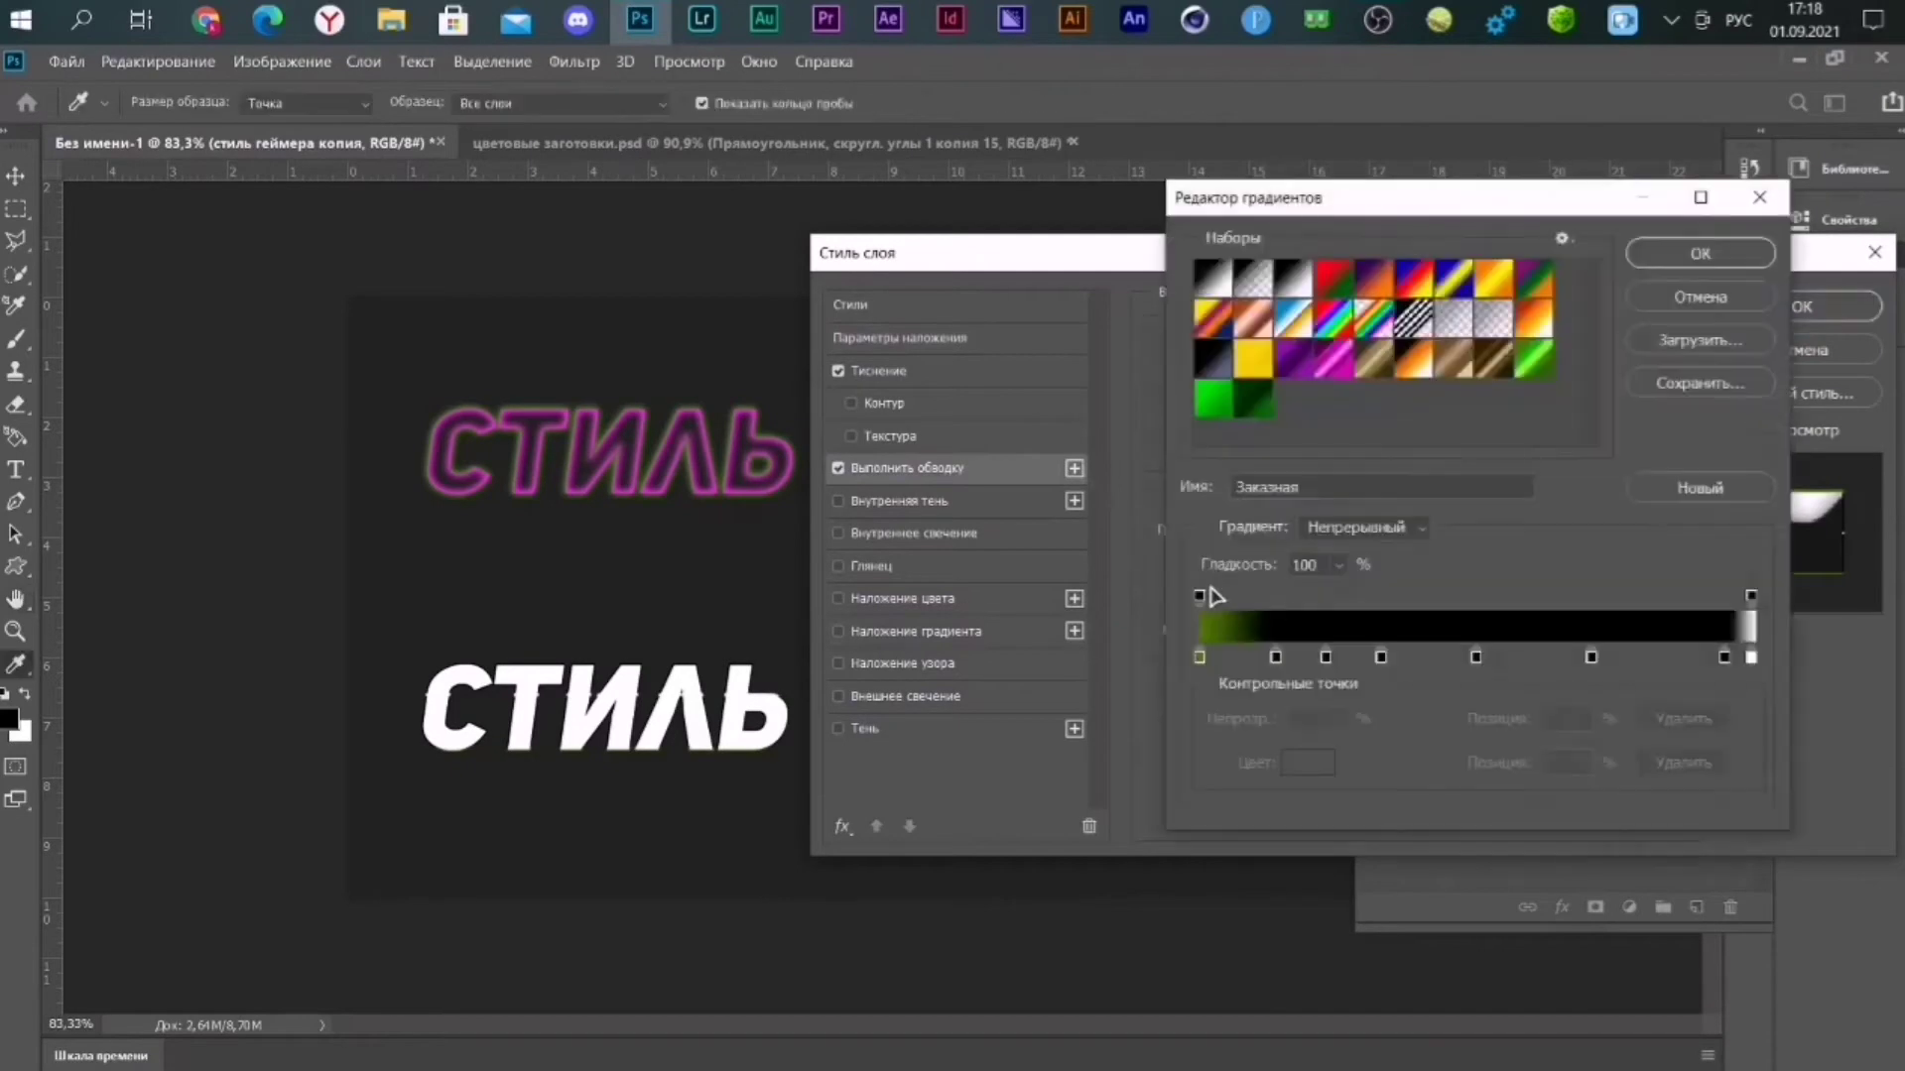
click(1276, 657)
click(1307, 762)
click(933, 541)
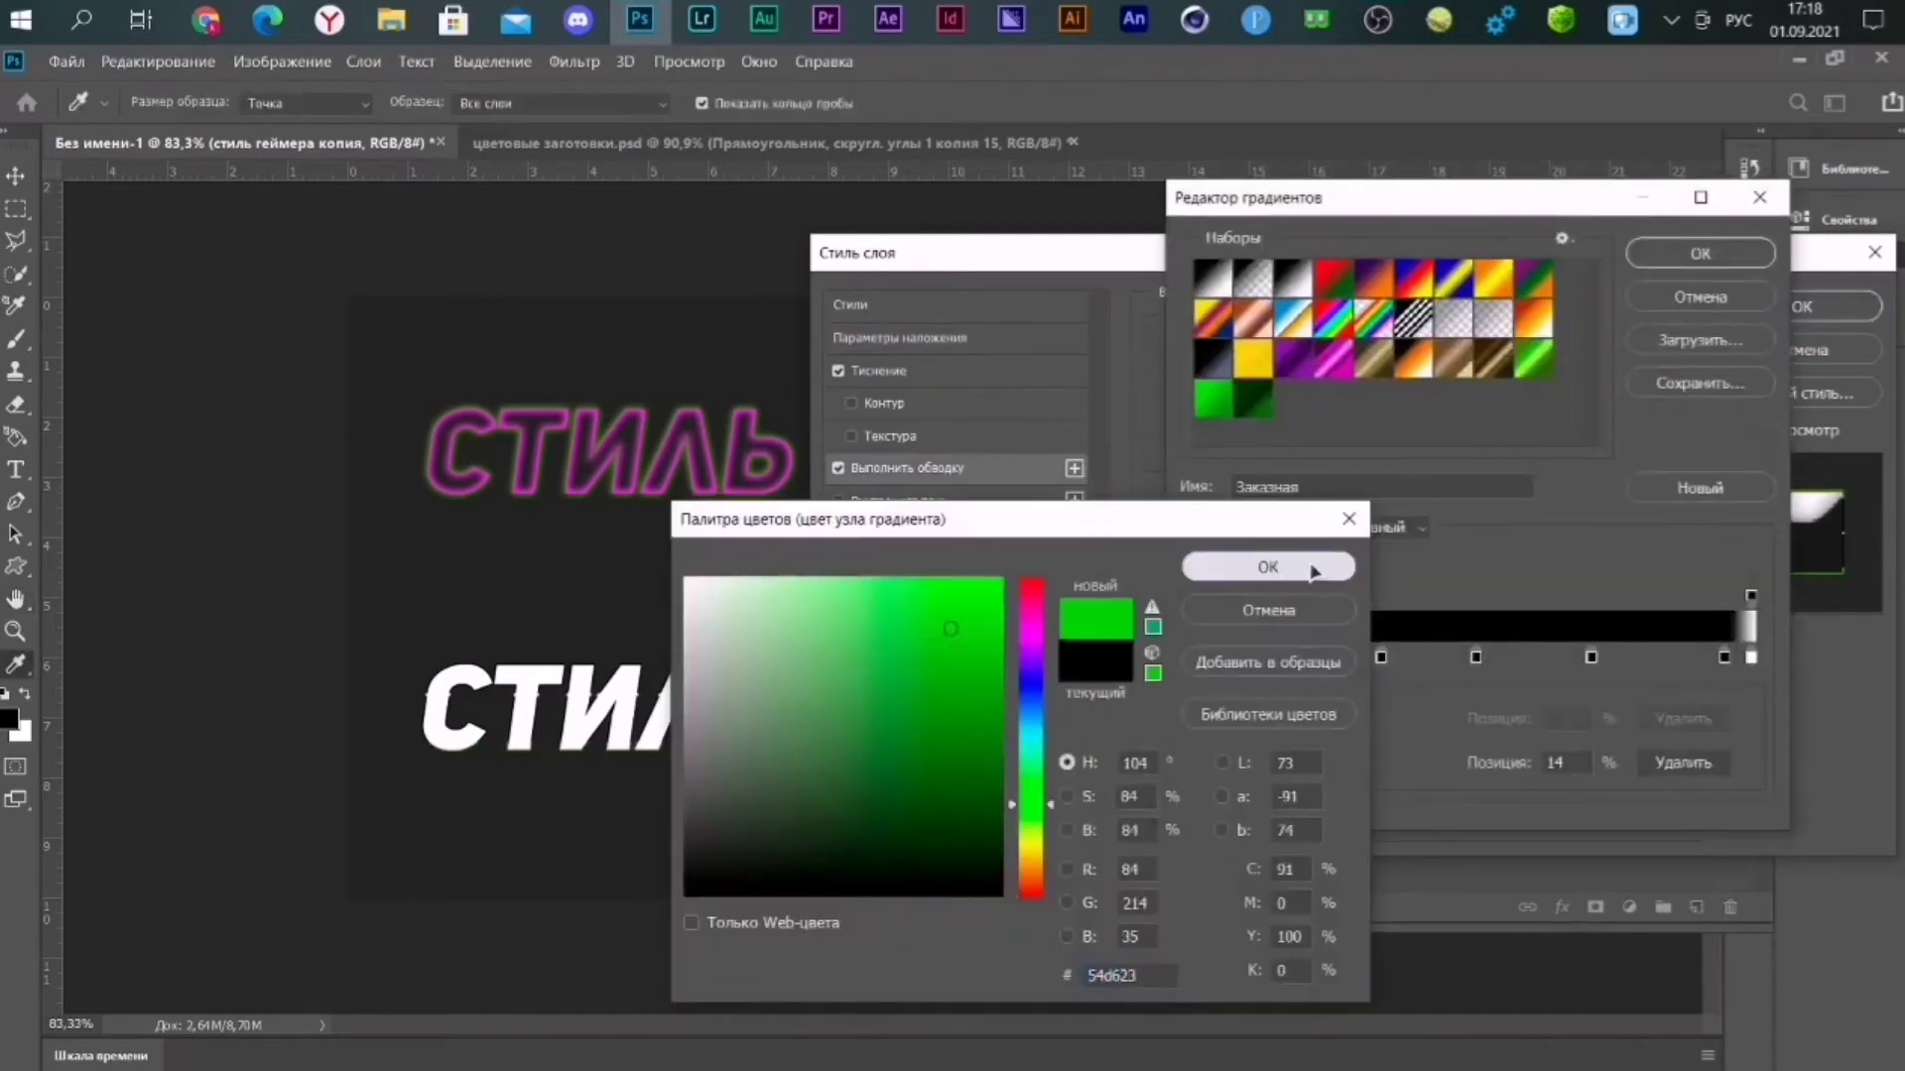
click(1226, 520)
click(1702, 256)
click(1838, 316)
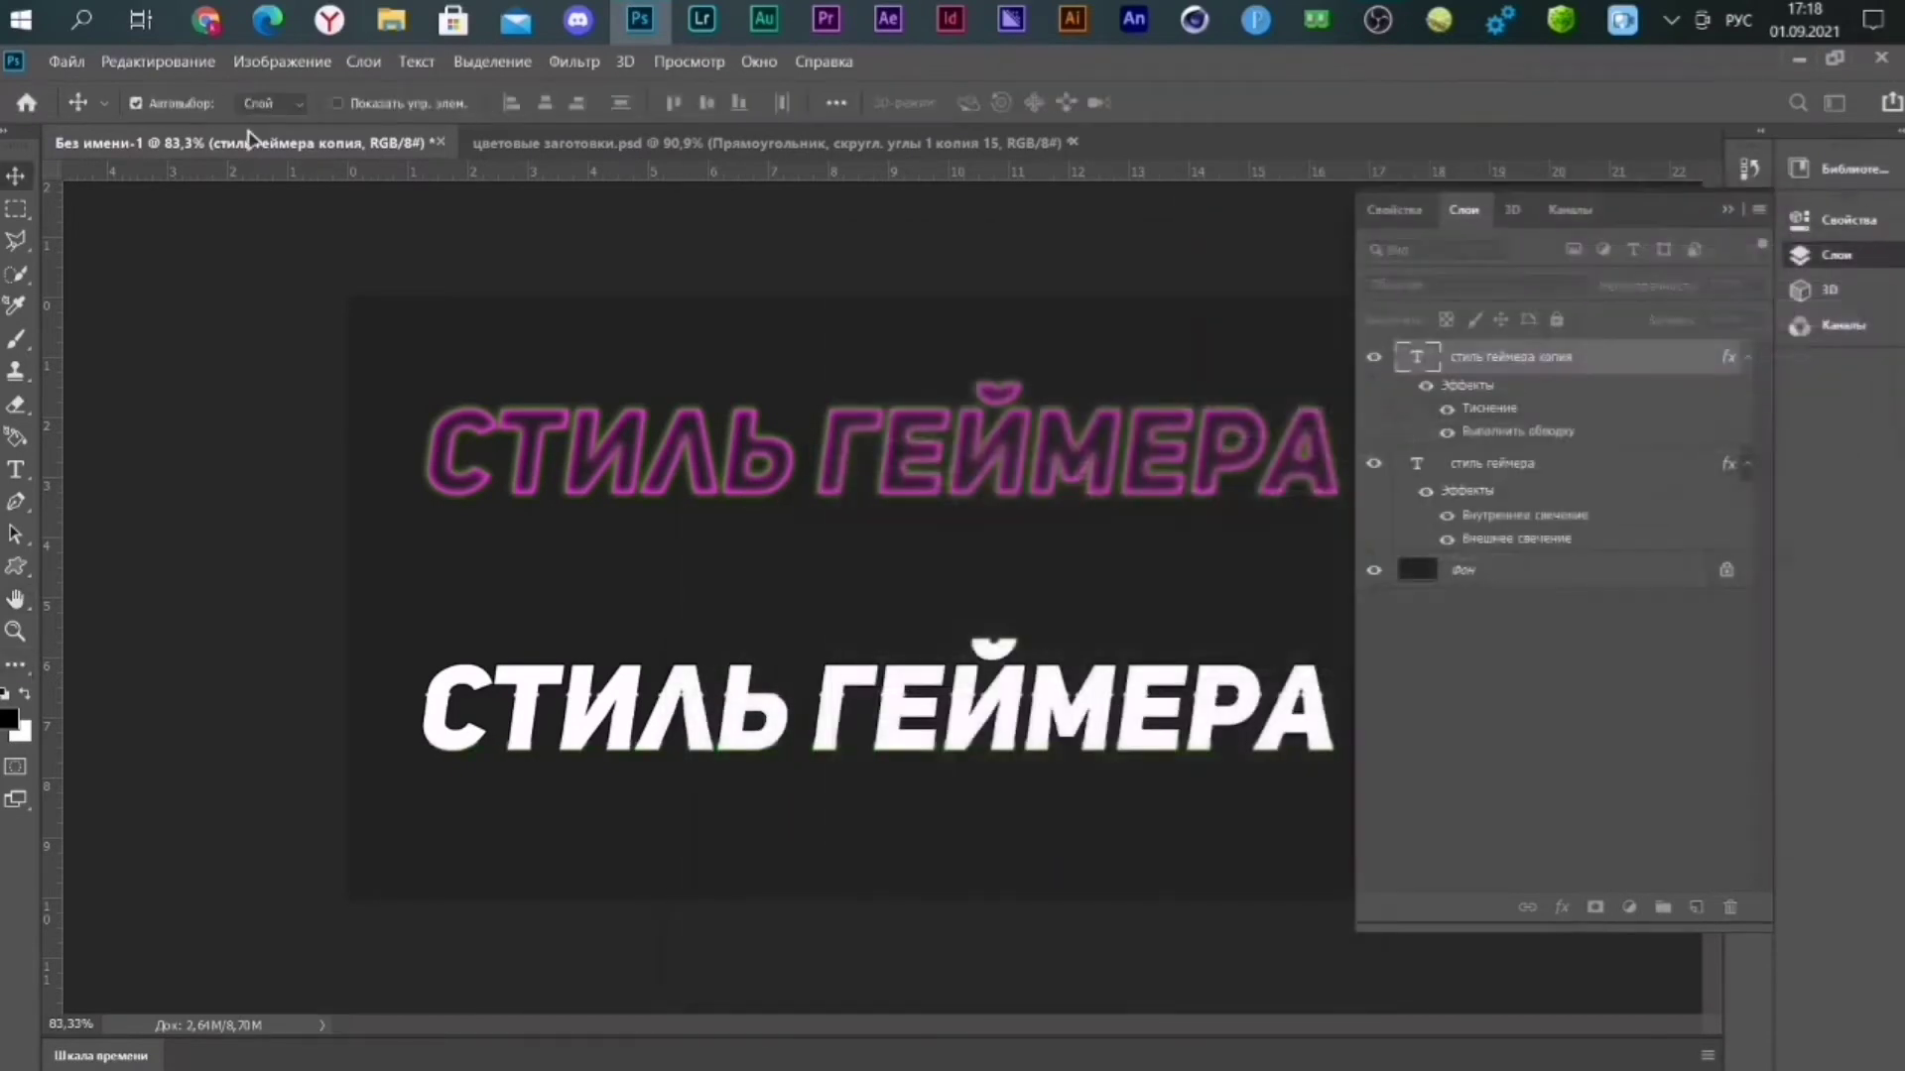
Sample another green swatch and edit a further stroke gradient stop's colour.
click(555, 143)
click(10, 727)
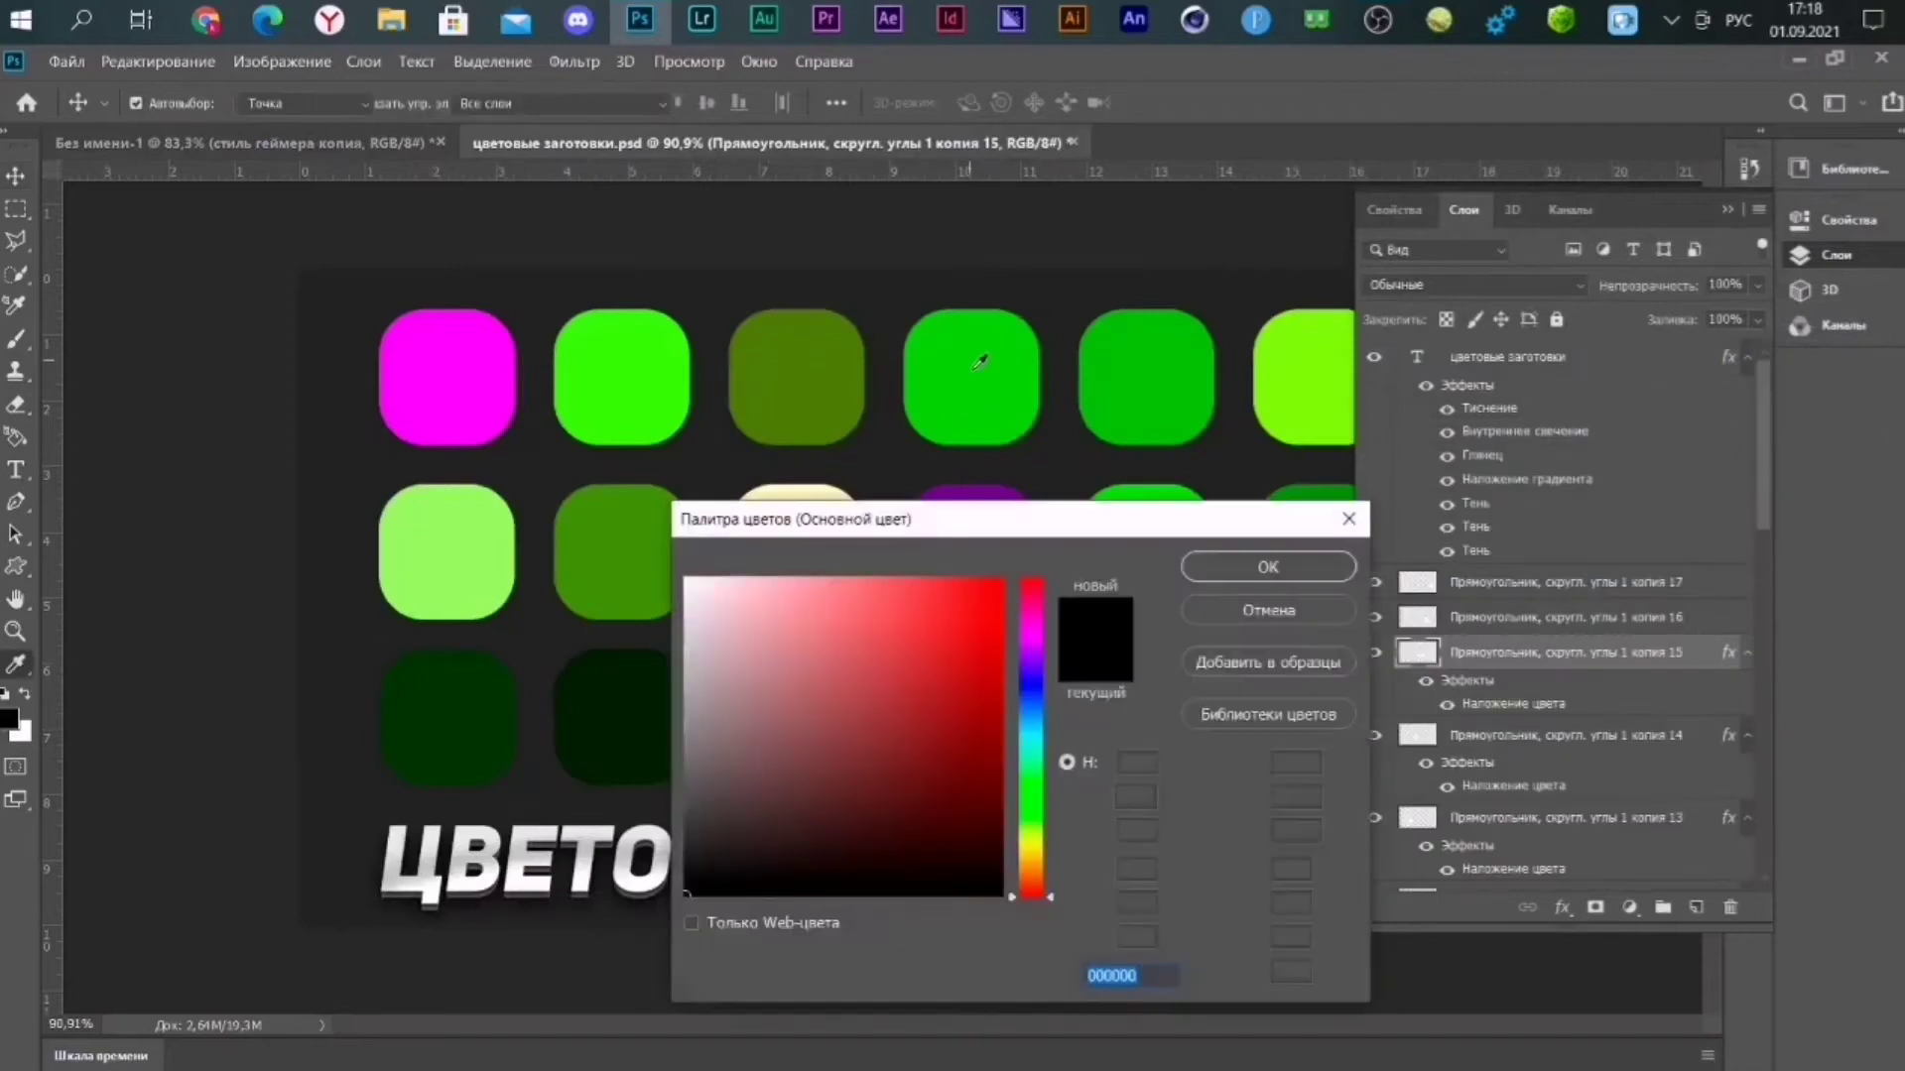
click(1141, 371)
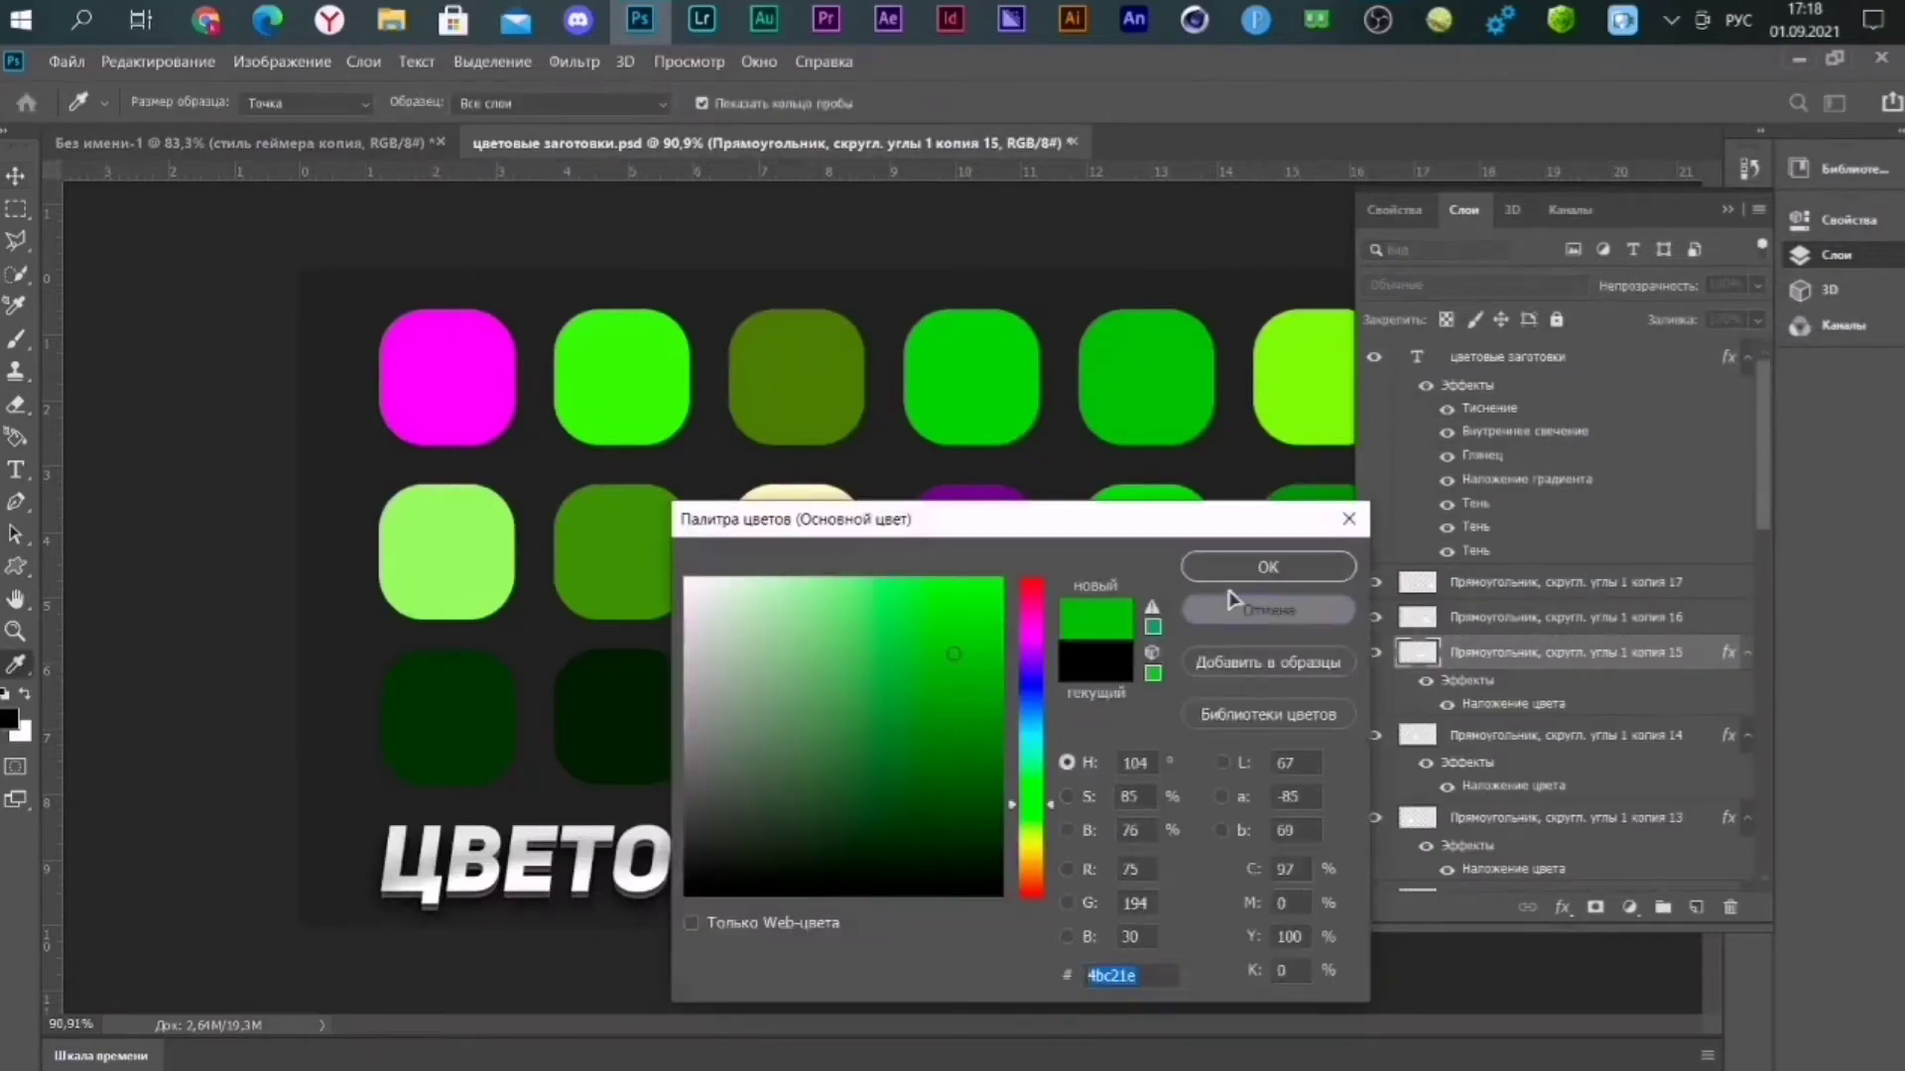
click(1269, 610)
click(238, 142)
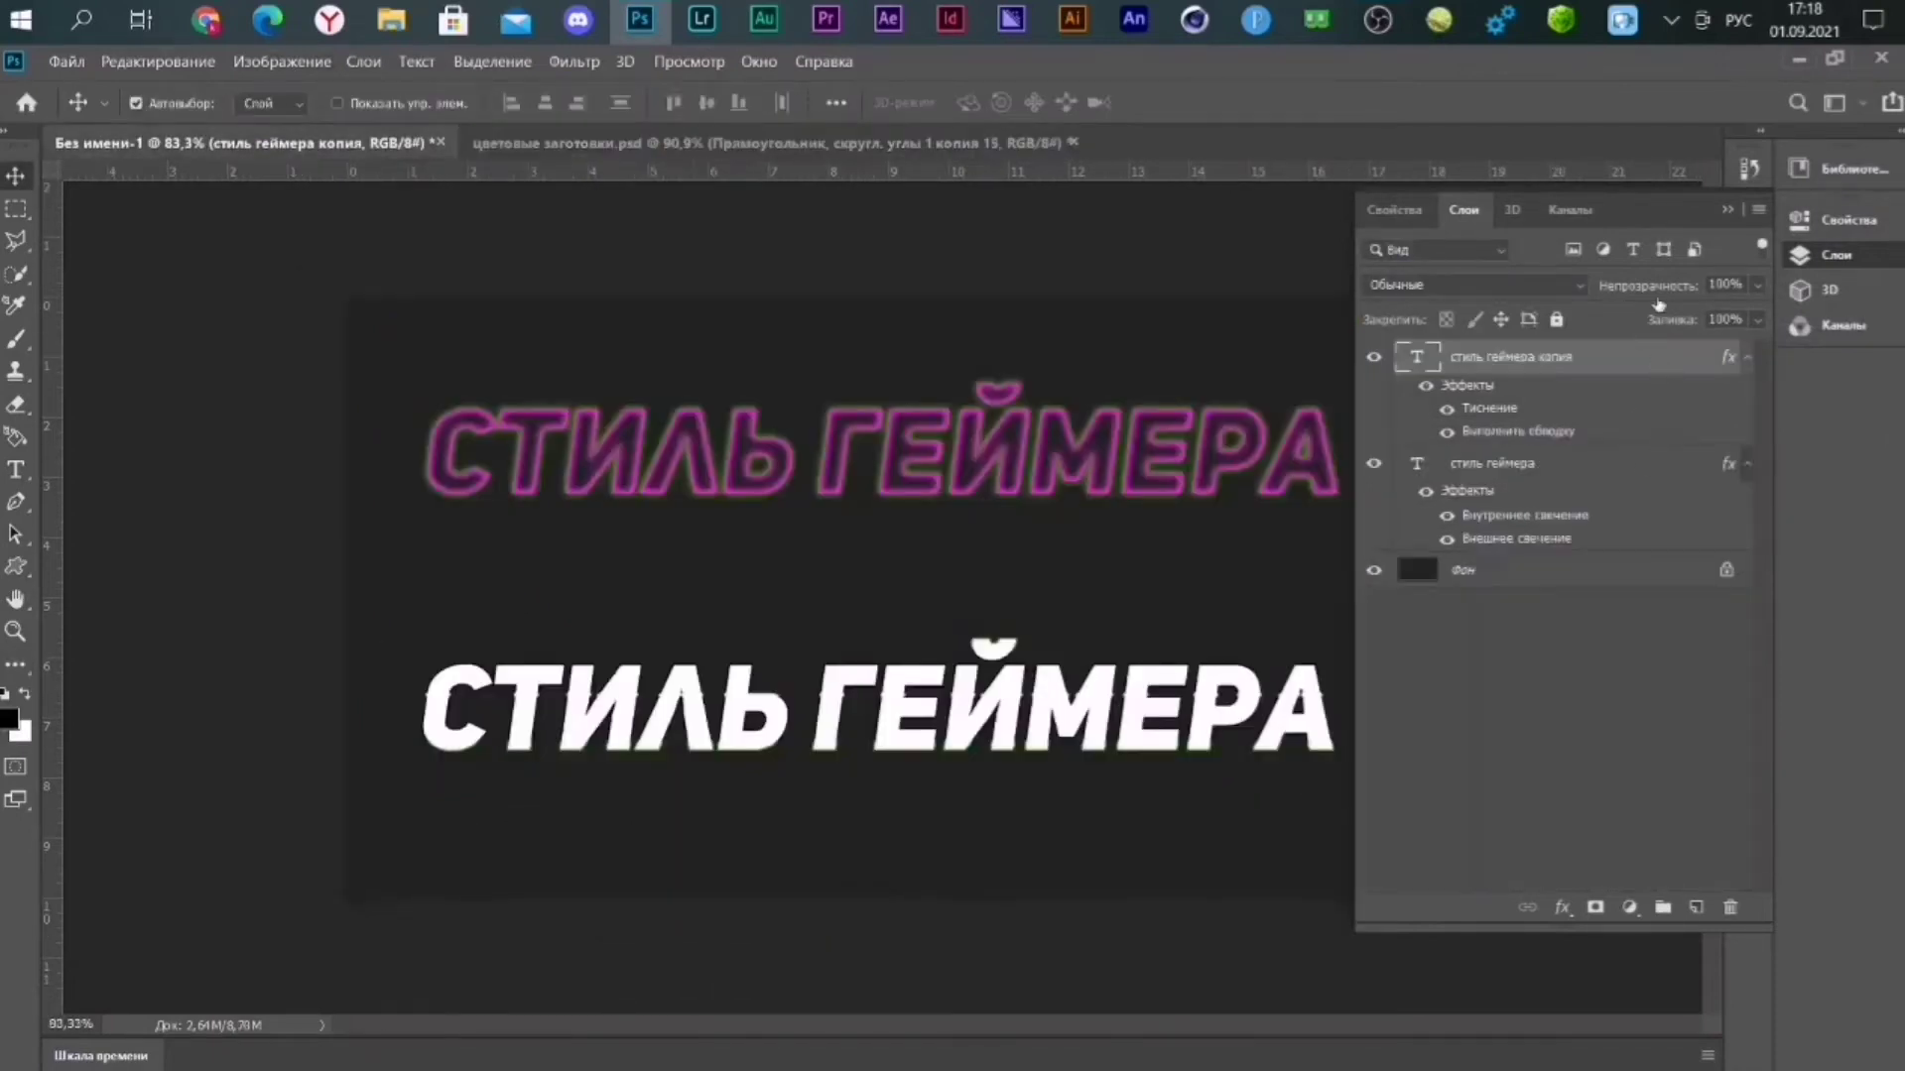
double_click(1550, 437)
click(1022, 490)
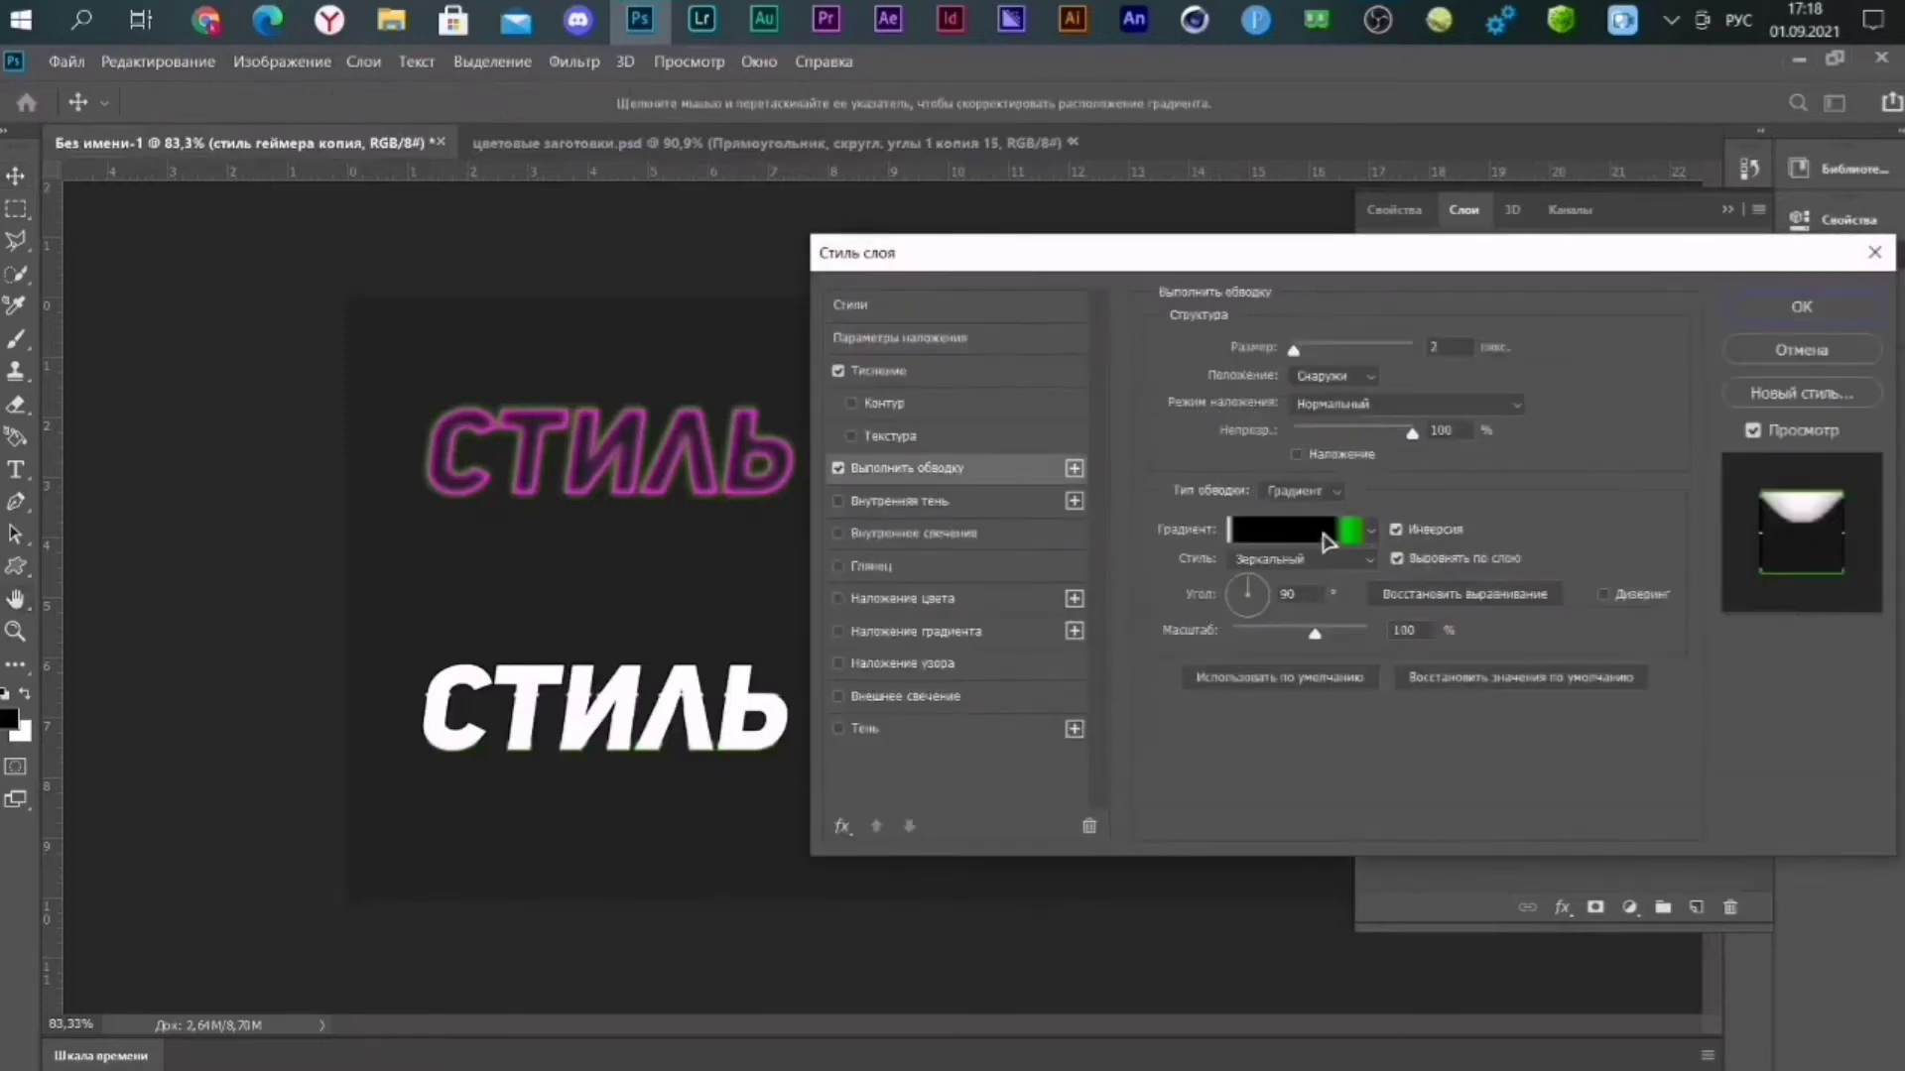
click(1330, 532)
click(1326, 657)
double_click(1325, 657)
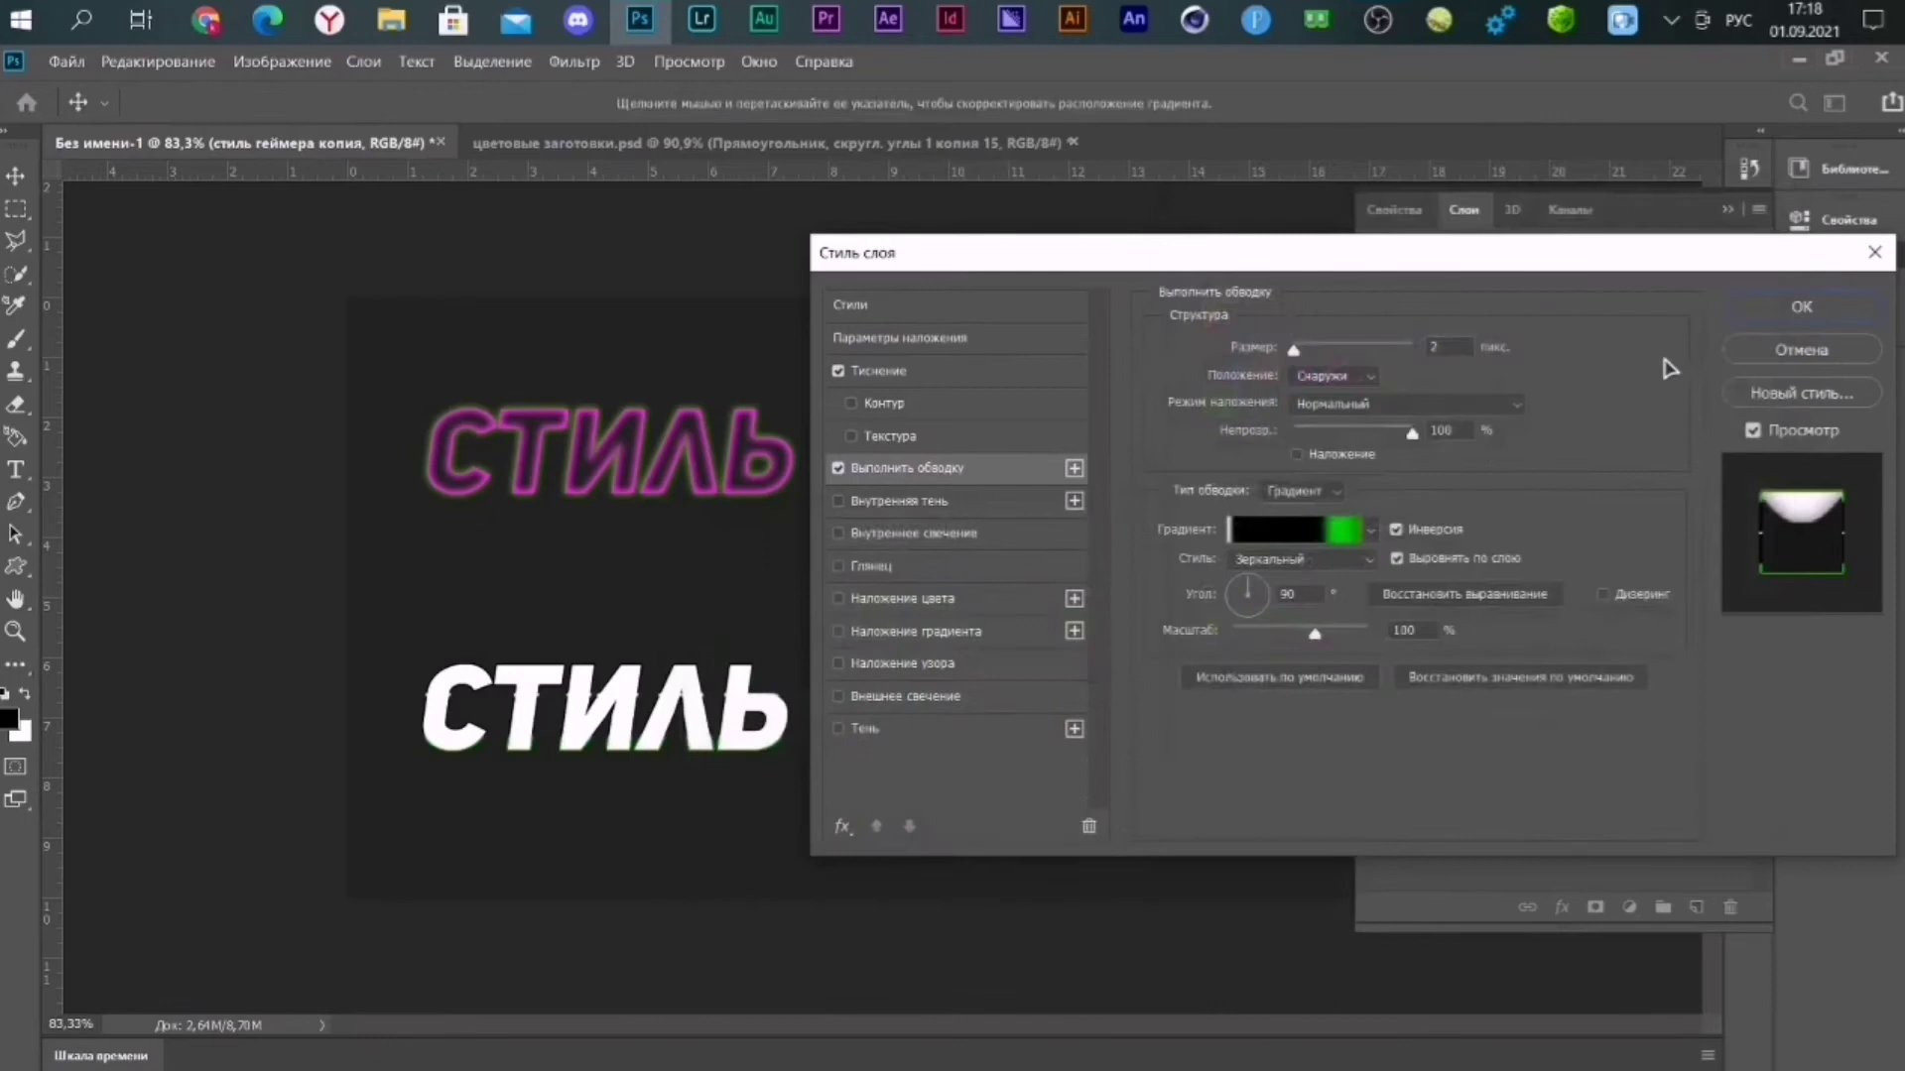
click(1801, 306)
Read the lime swatch's hex code, then return to the СТИЛЬ ГЕЙМЕРА document.
click(714, 143)
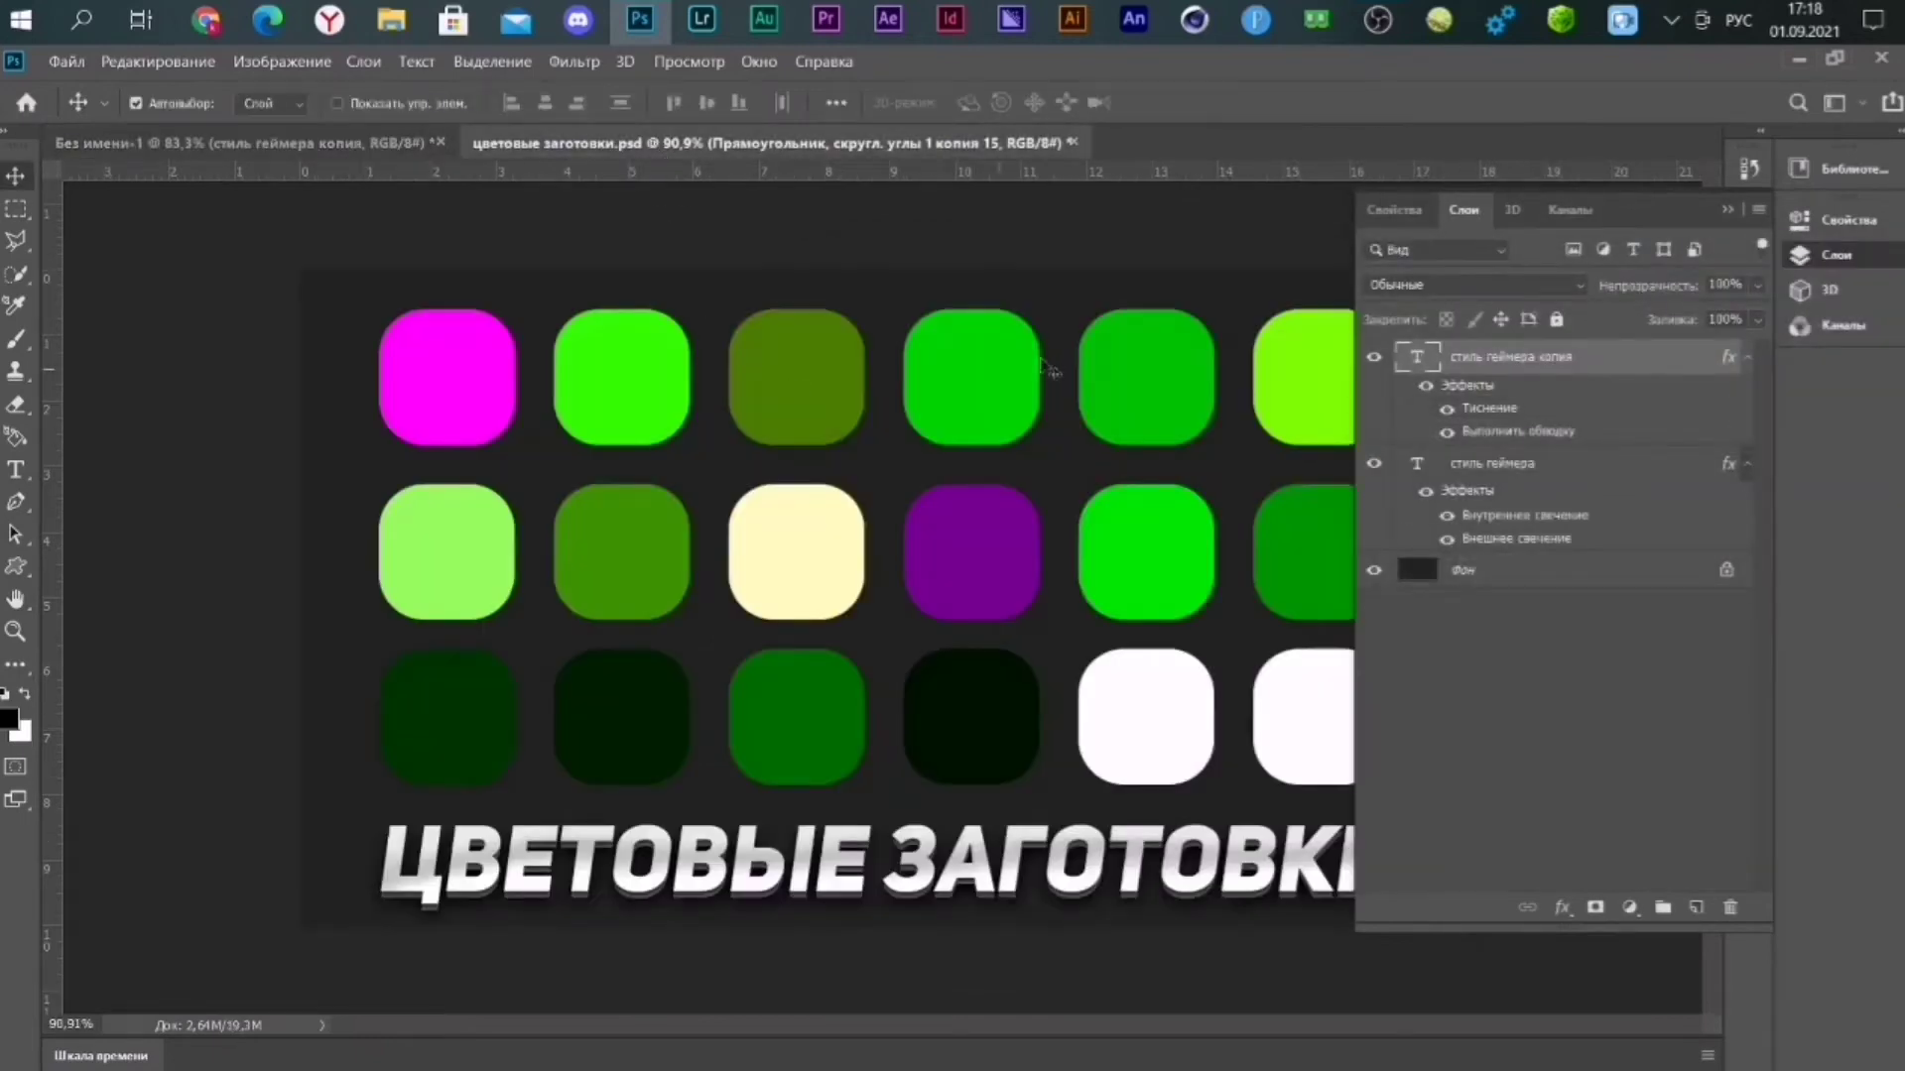
click(9, 718)
click(1290, 375)
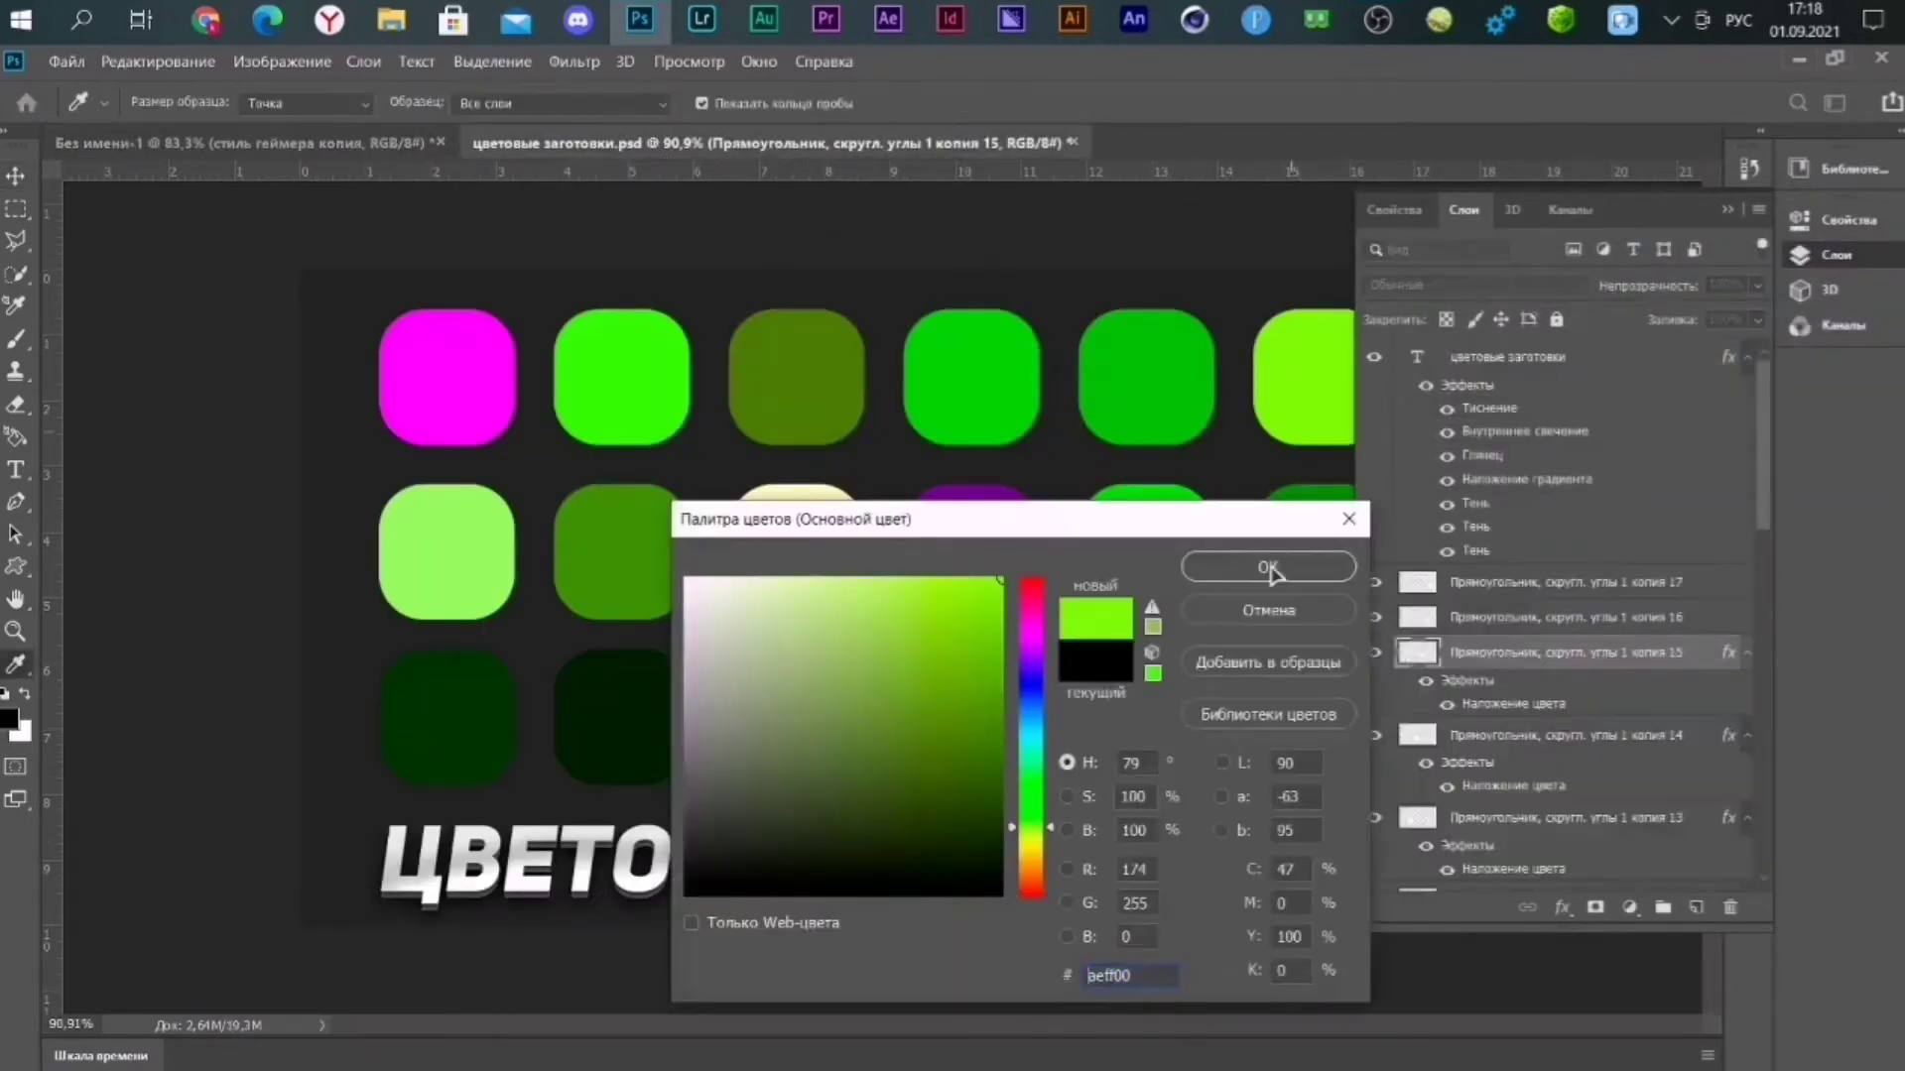
double_click(1169, 976)
click(1271, 611)
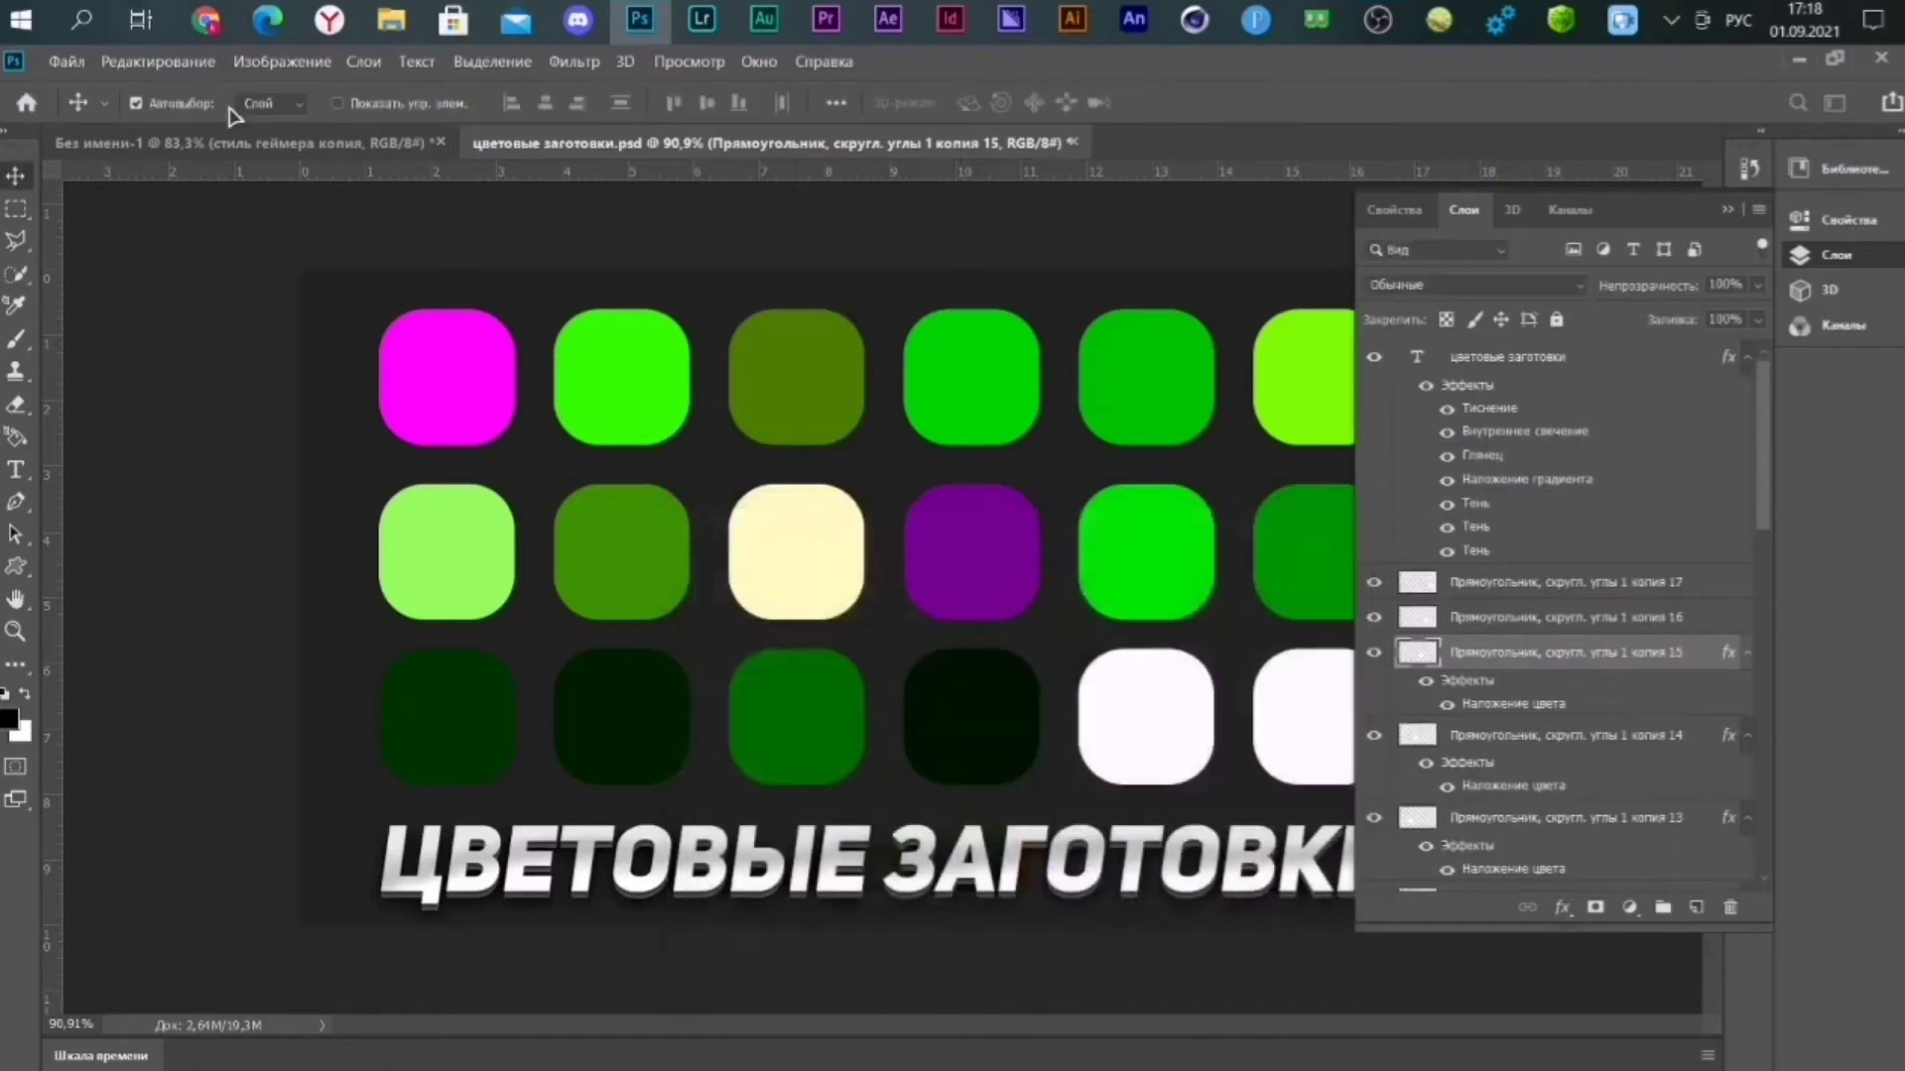
key(v)
key(ctrl+Tab)
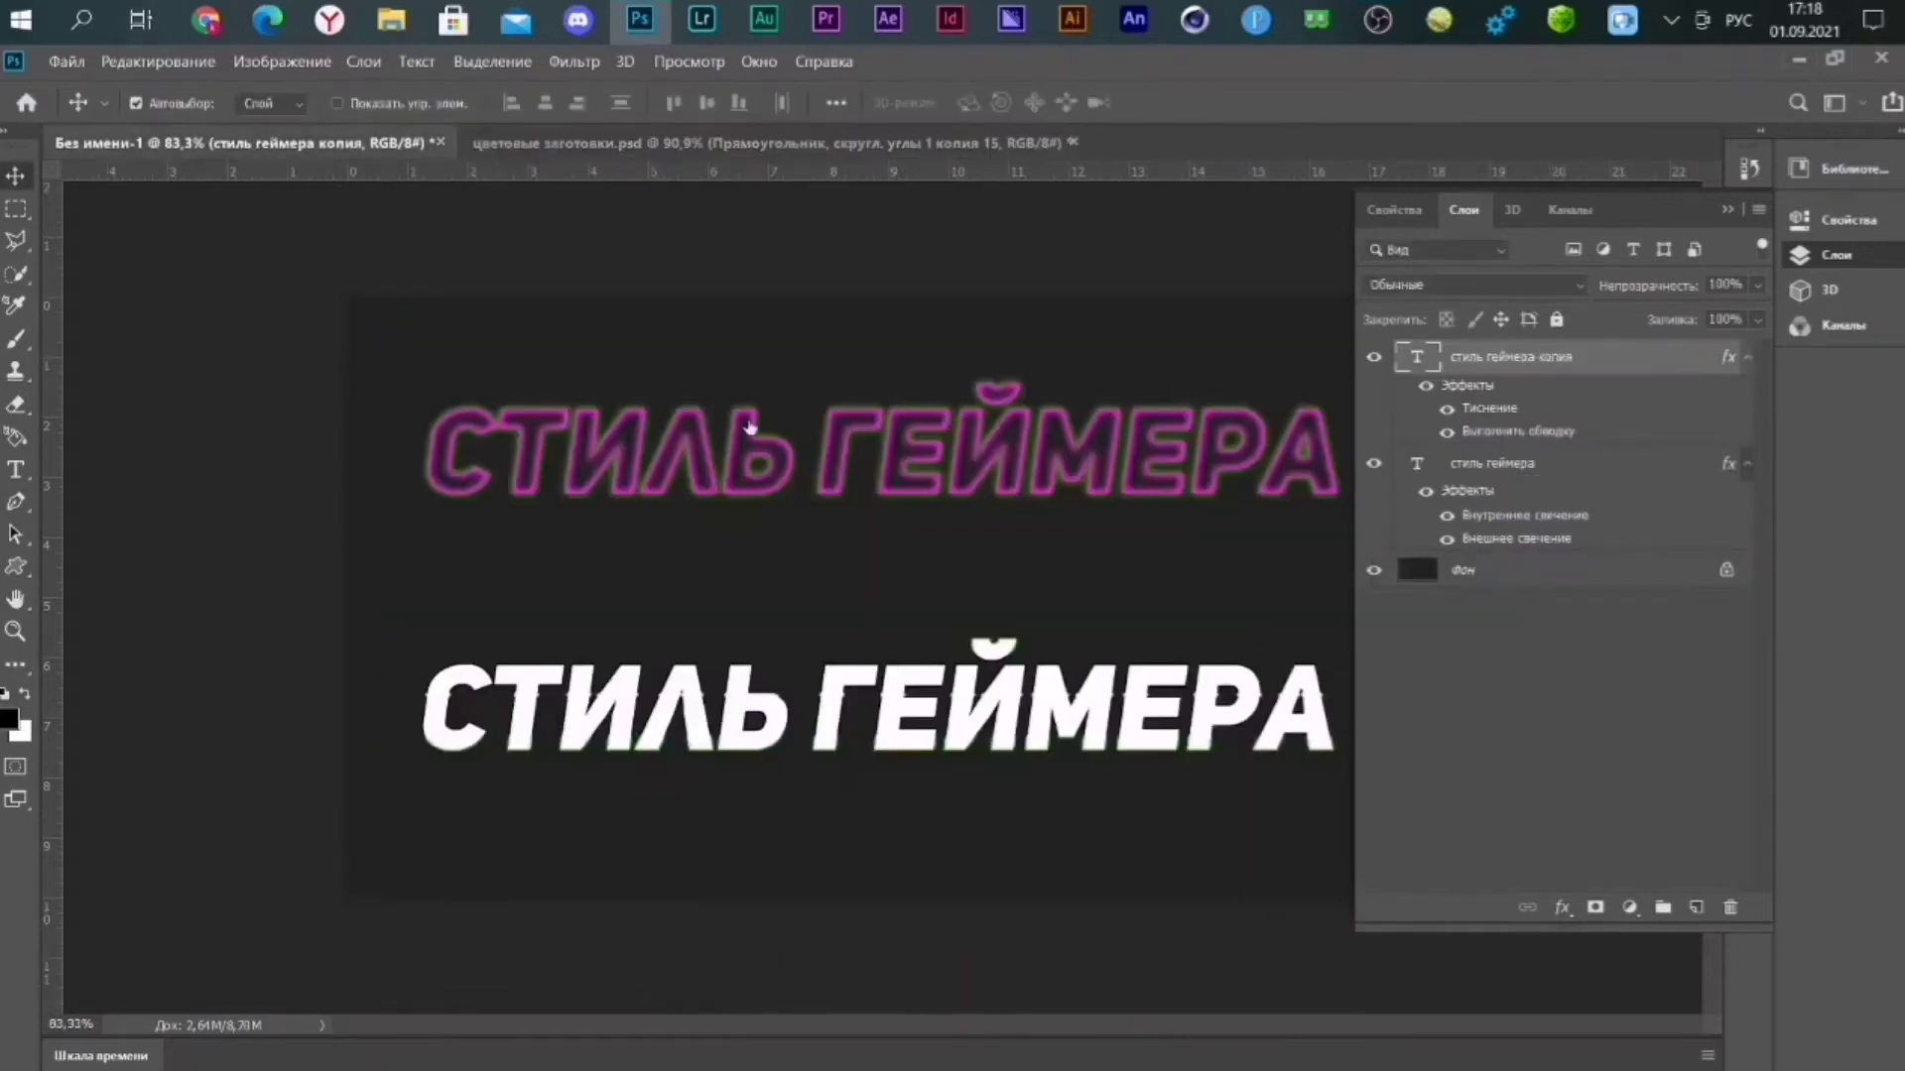
Recolour one stop of the bottom line's stroke gradient green by pasting the colour value.
double_click(1637, 357)
click(952, 370)
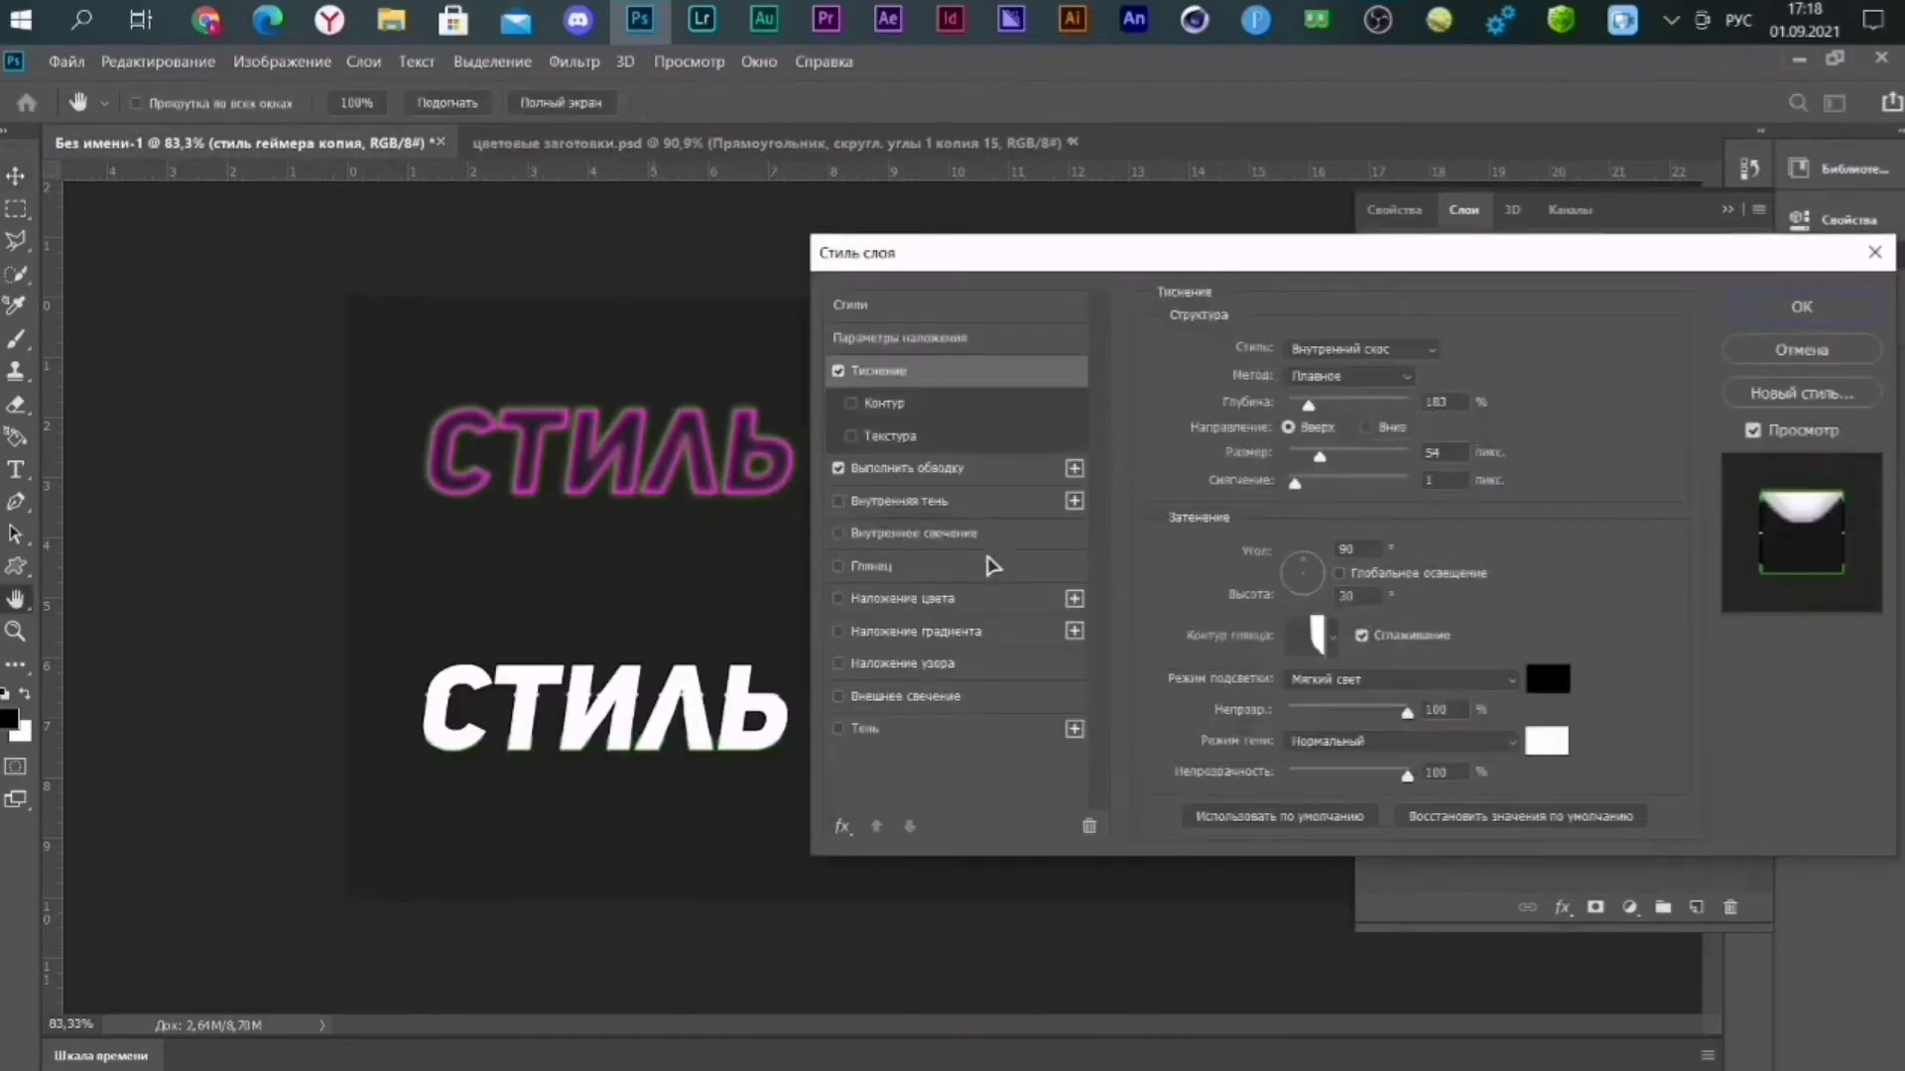
click(907, 467)
click(1310, 531)
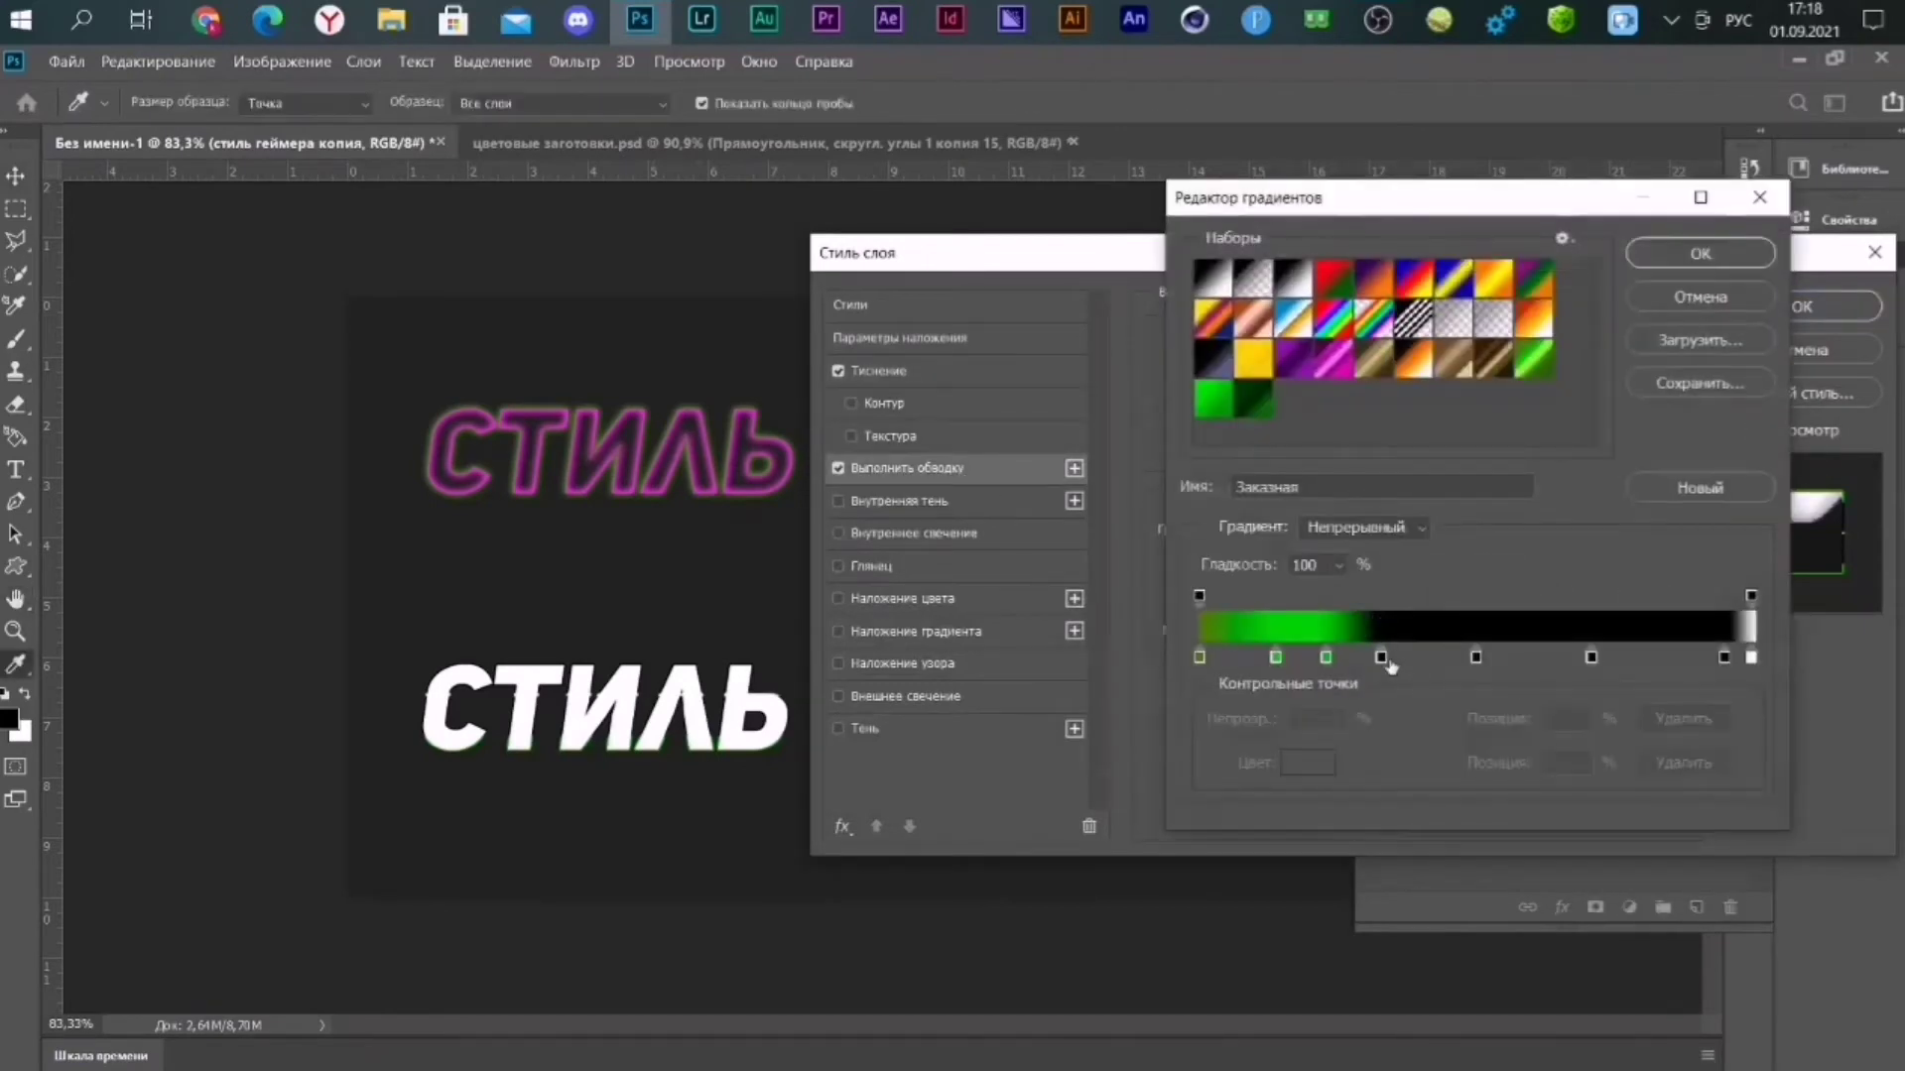
click(1380, 656)
click(1307, 763)
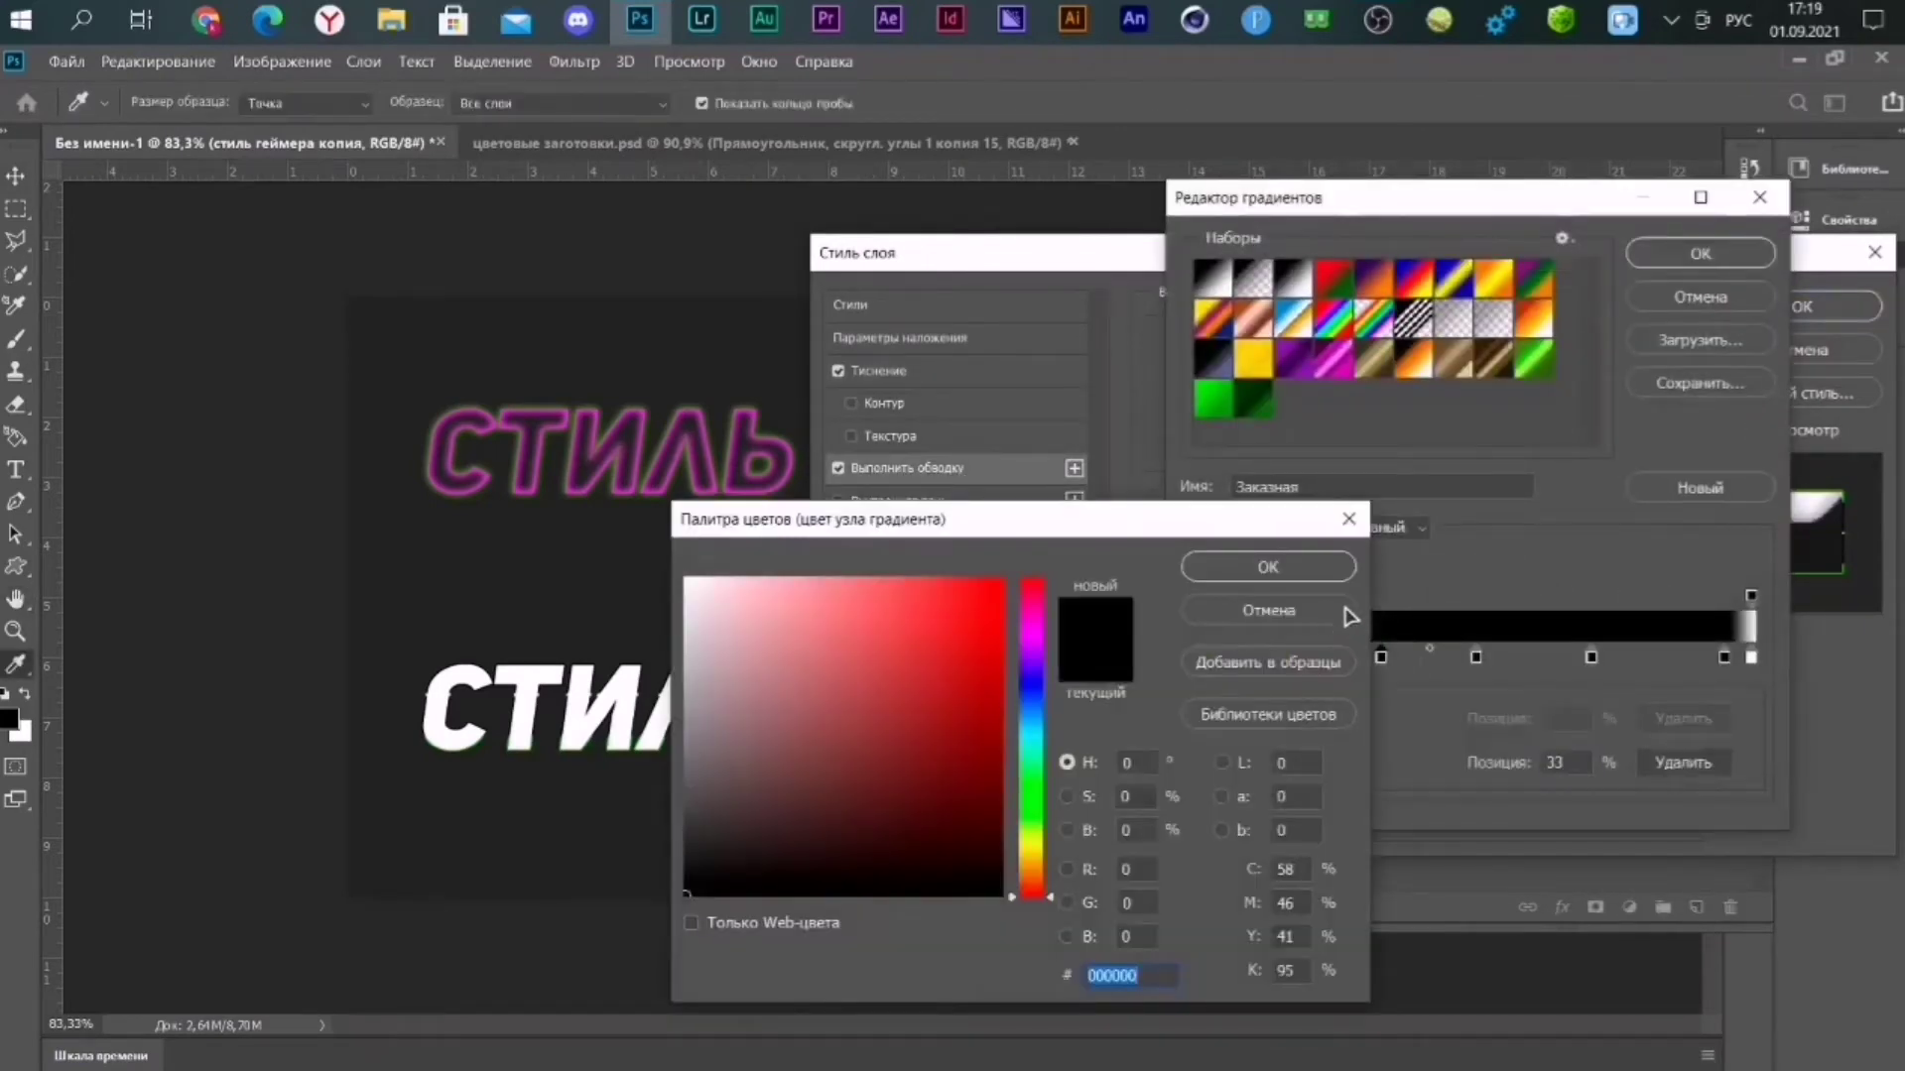
text(aeff00)
click(1266, 571)
click(1734, 260)
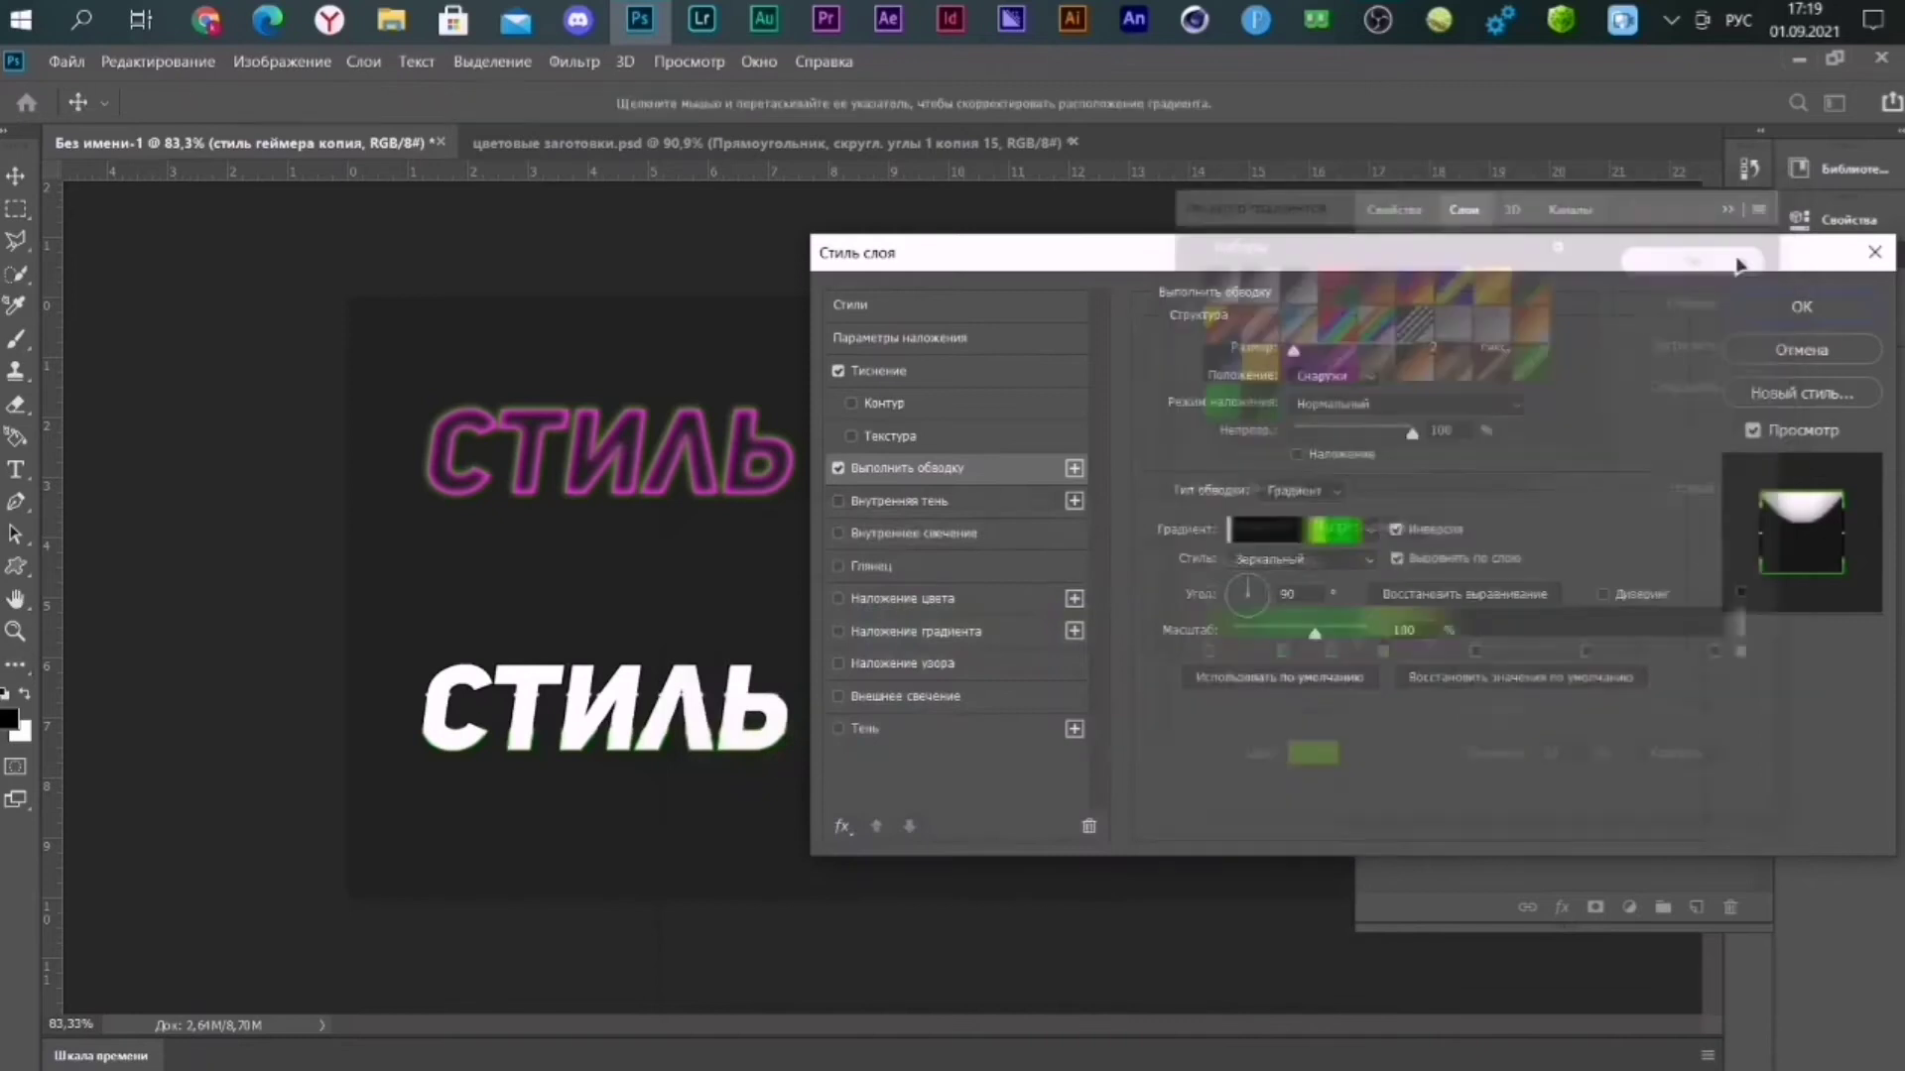
click(1801, 307)
Try sampling light green from the цветовые заготовки swatches, then cancel and return to СТИЛЬ ГЕЙМЕРА.
click(767, 143)
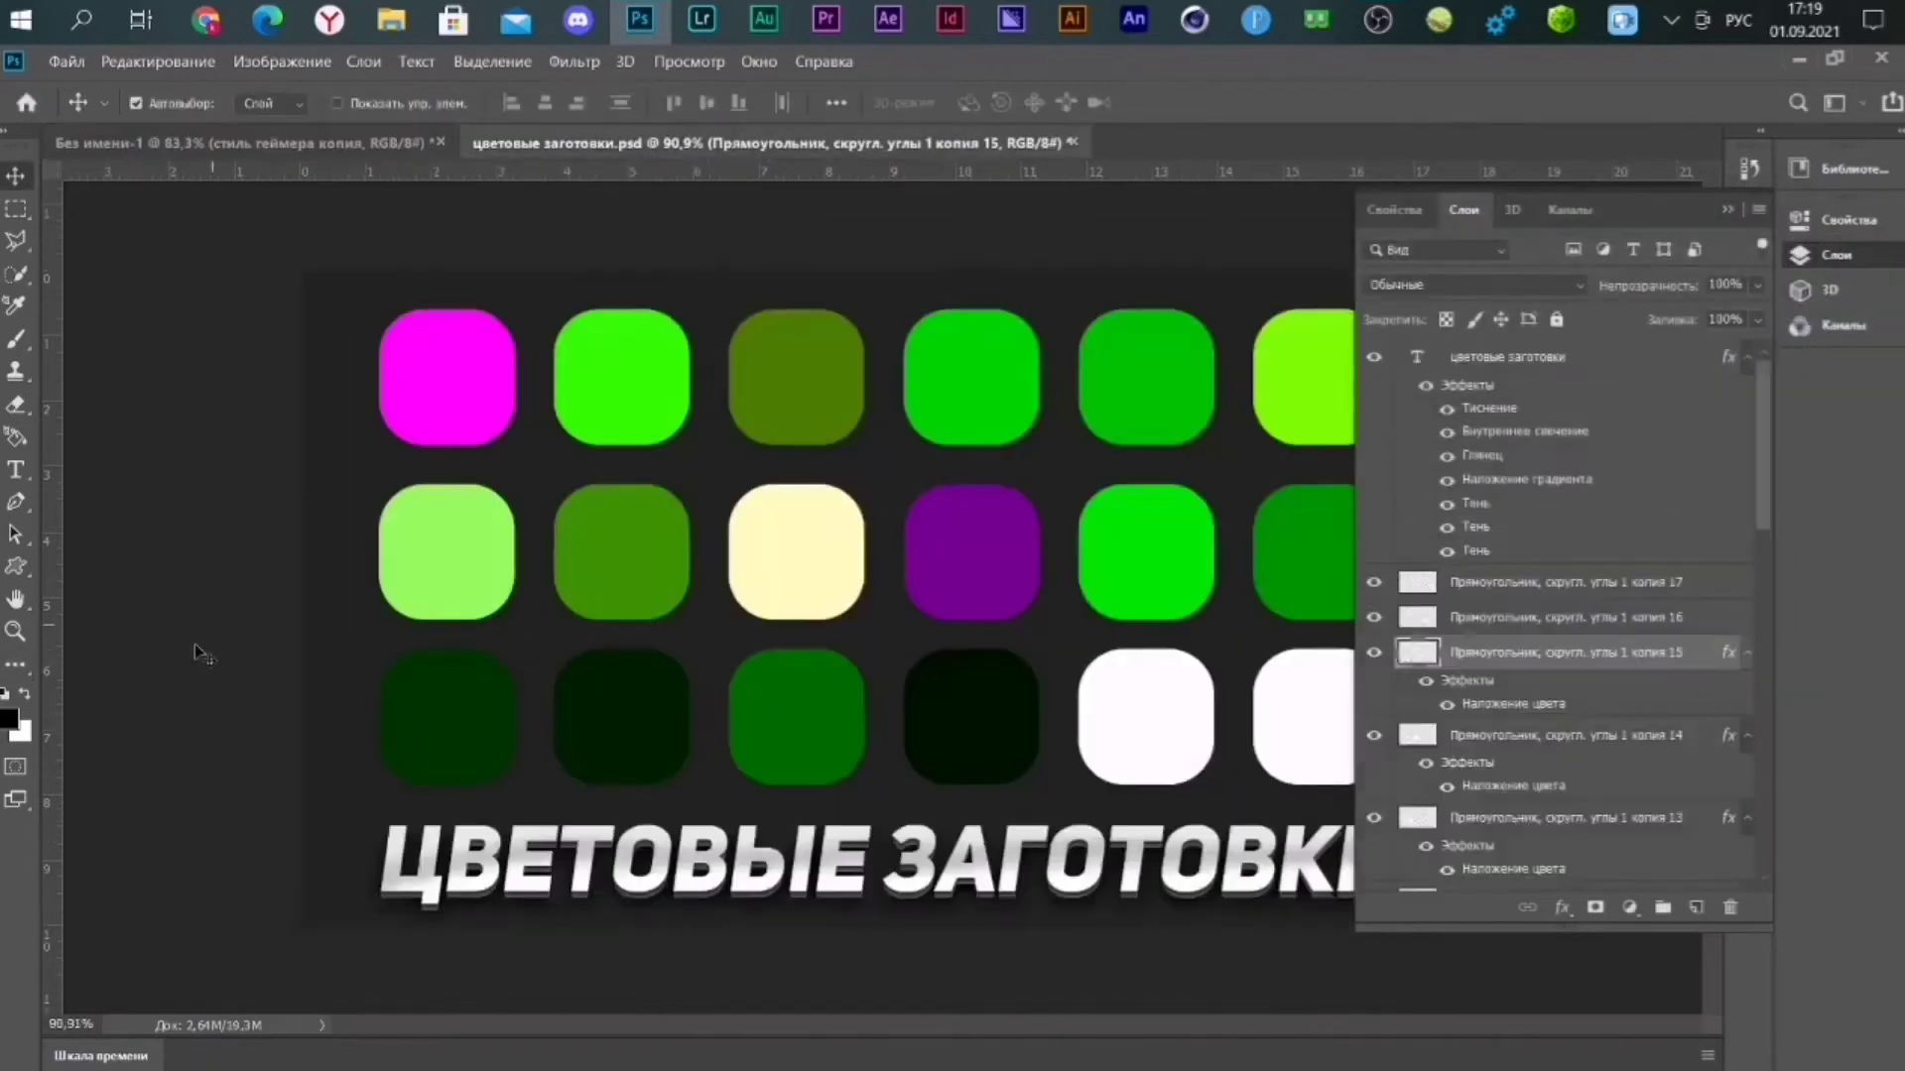
click(8, 718)
click(426, 508)
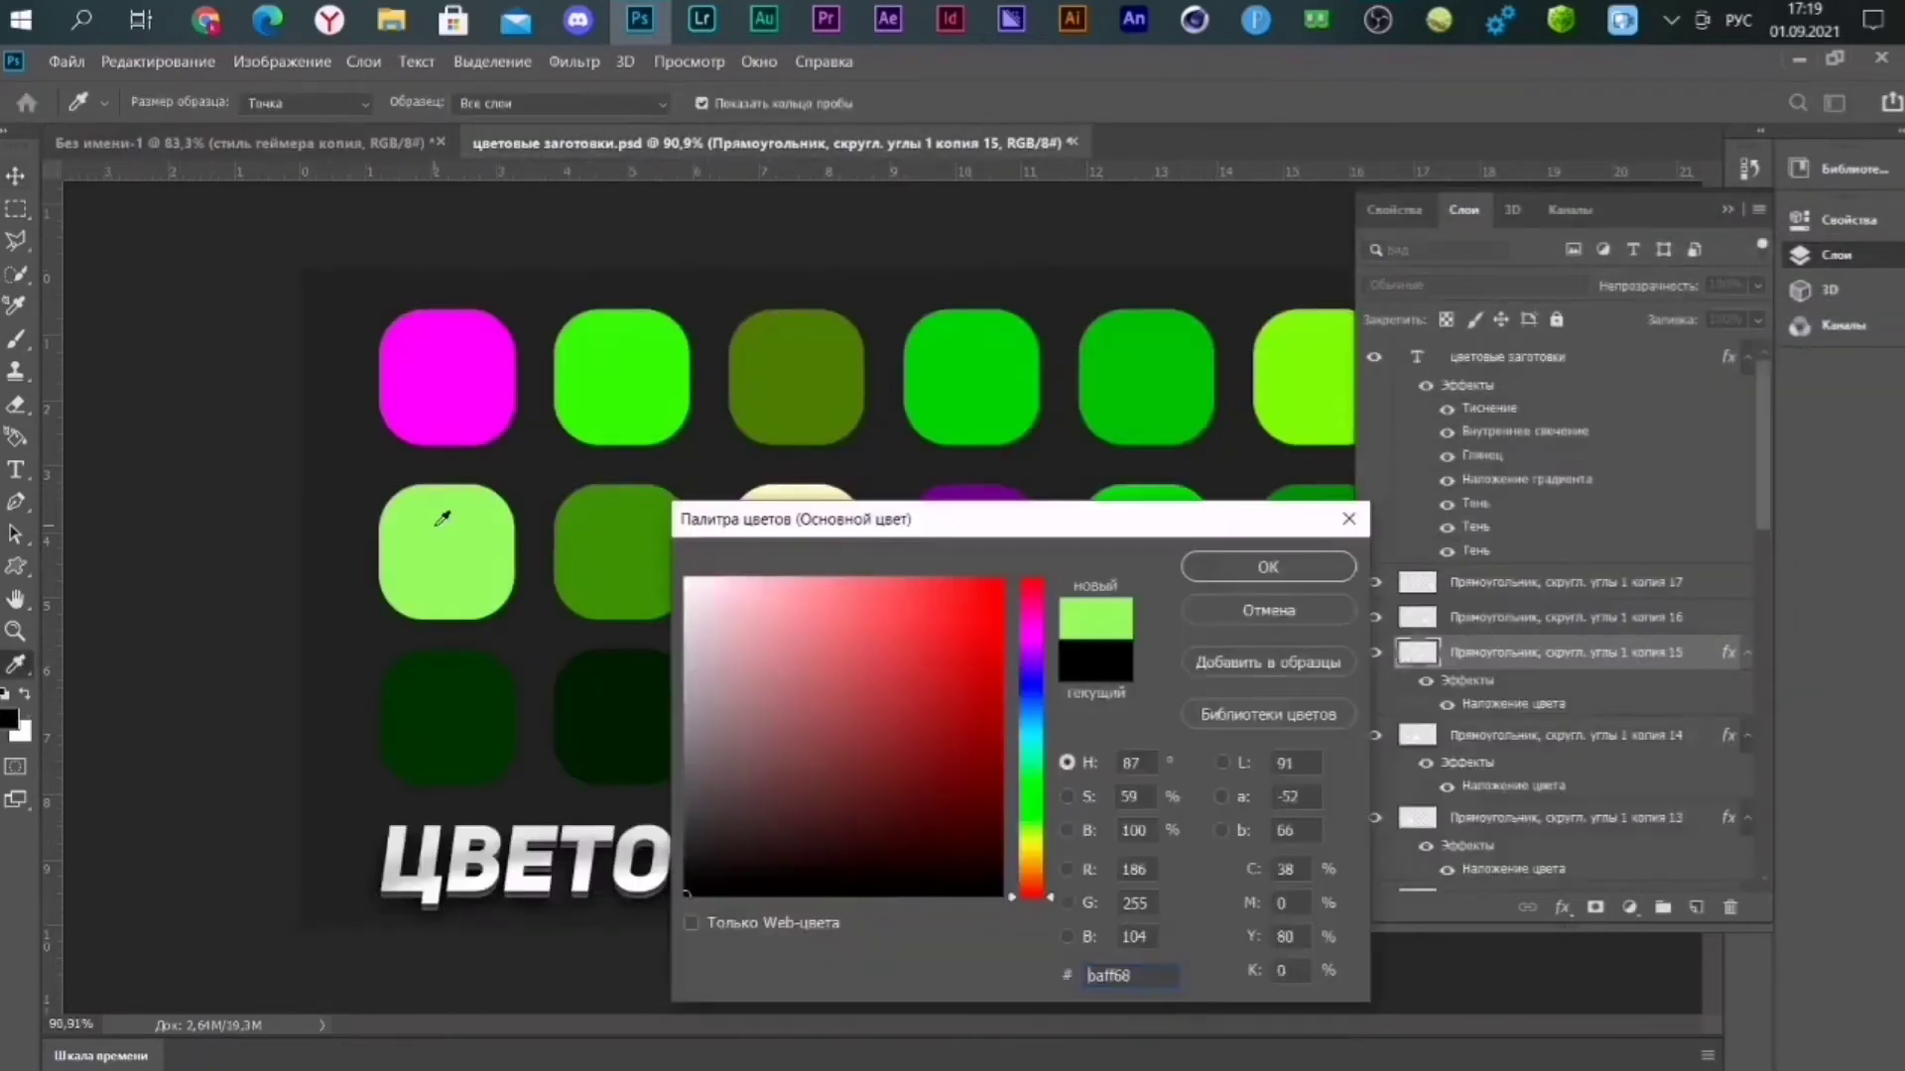
click(1273, 617)
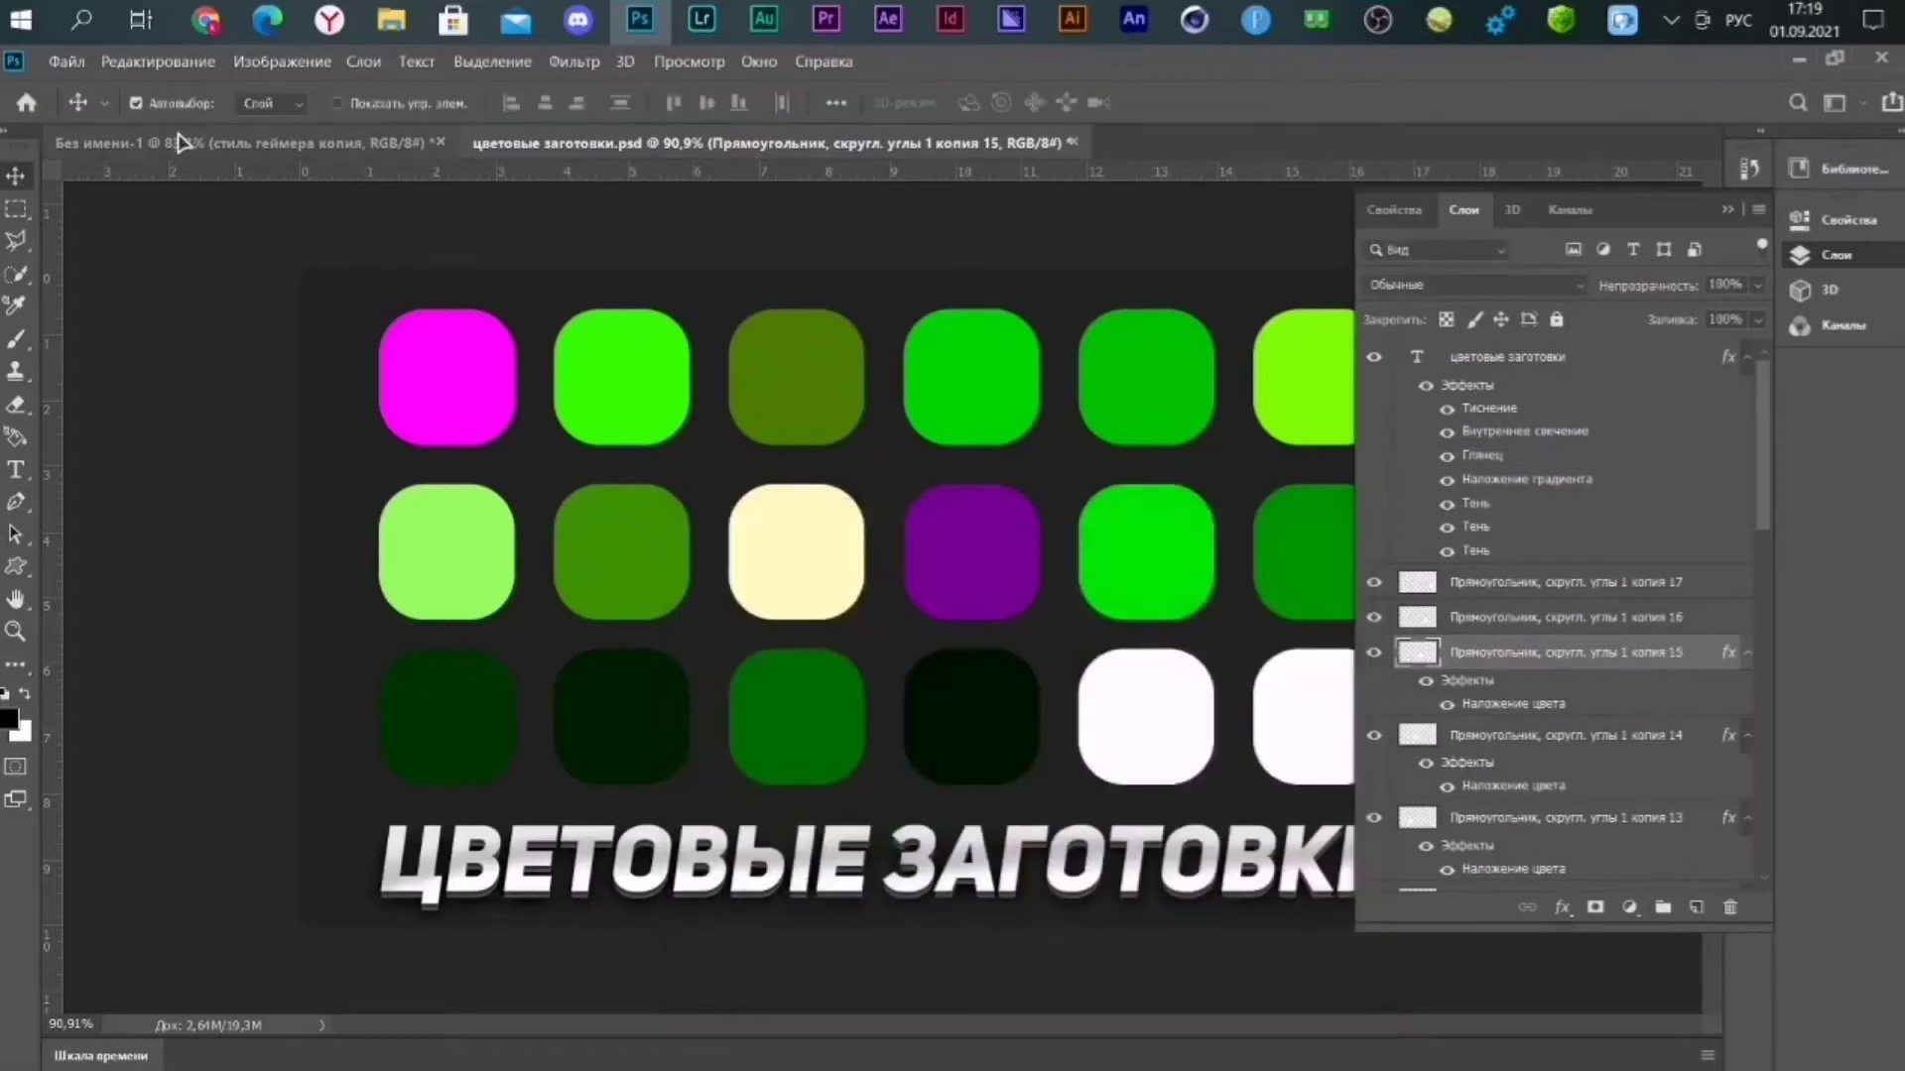
key(ctrl+Tab)
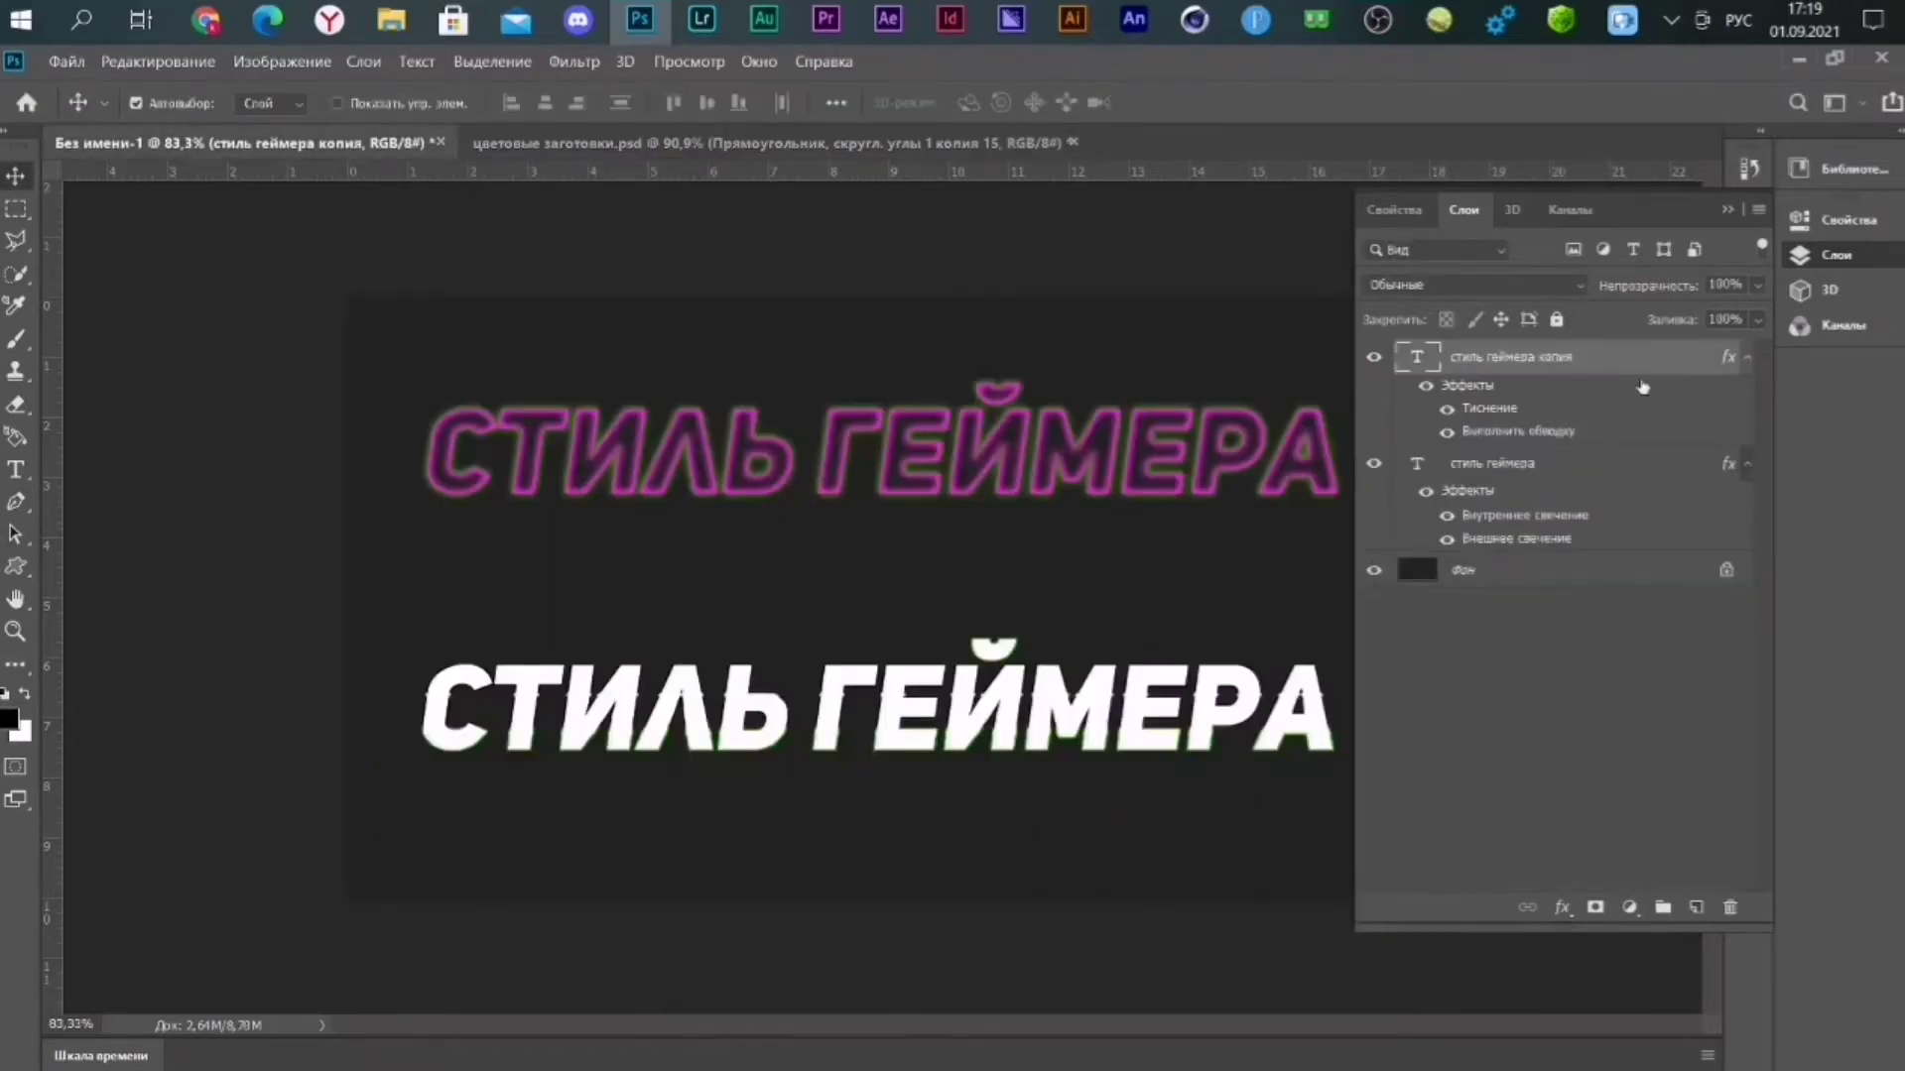
Recolour a second stop of the stroke gradient green and apply the layer style.
double_click(1643, 387)
click(982, 469)
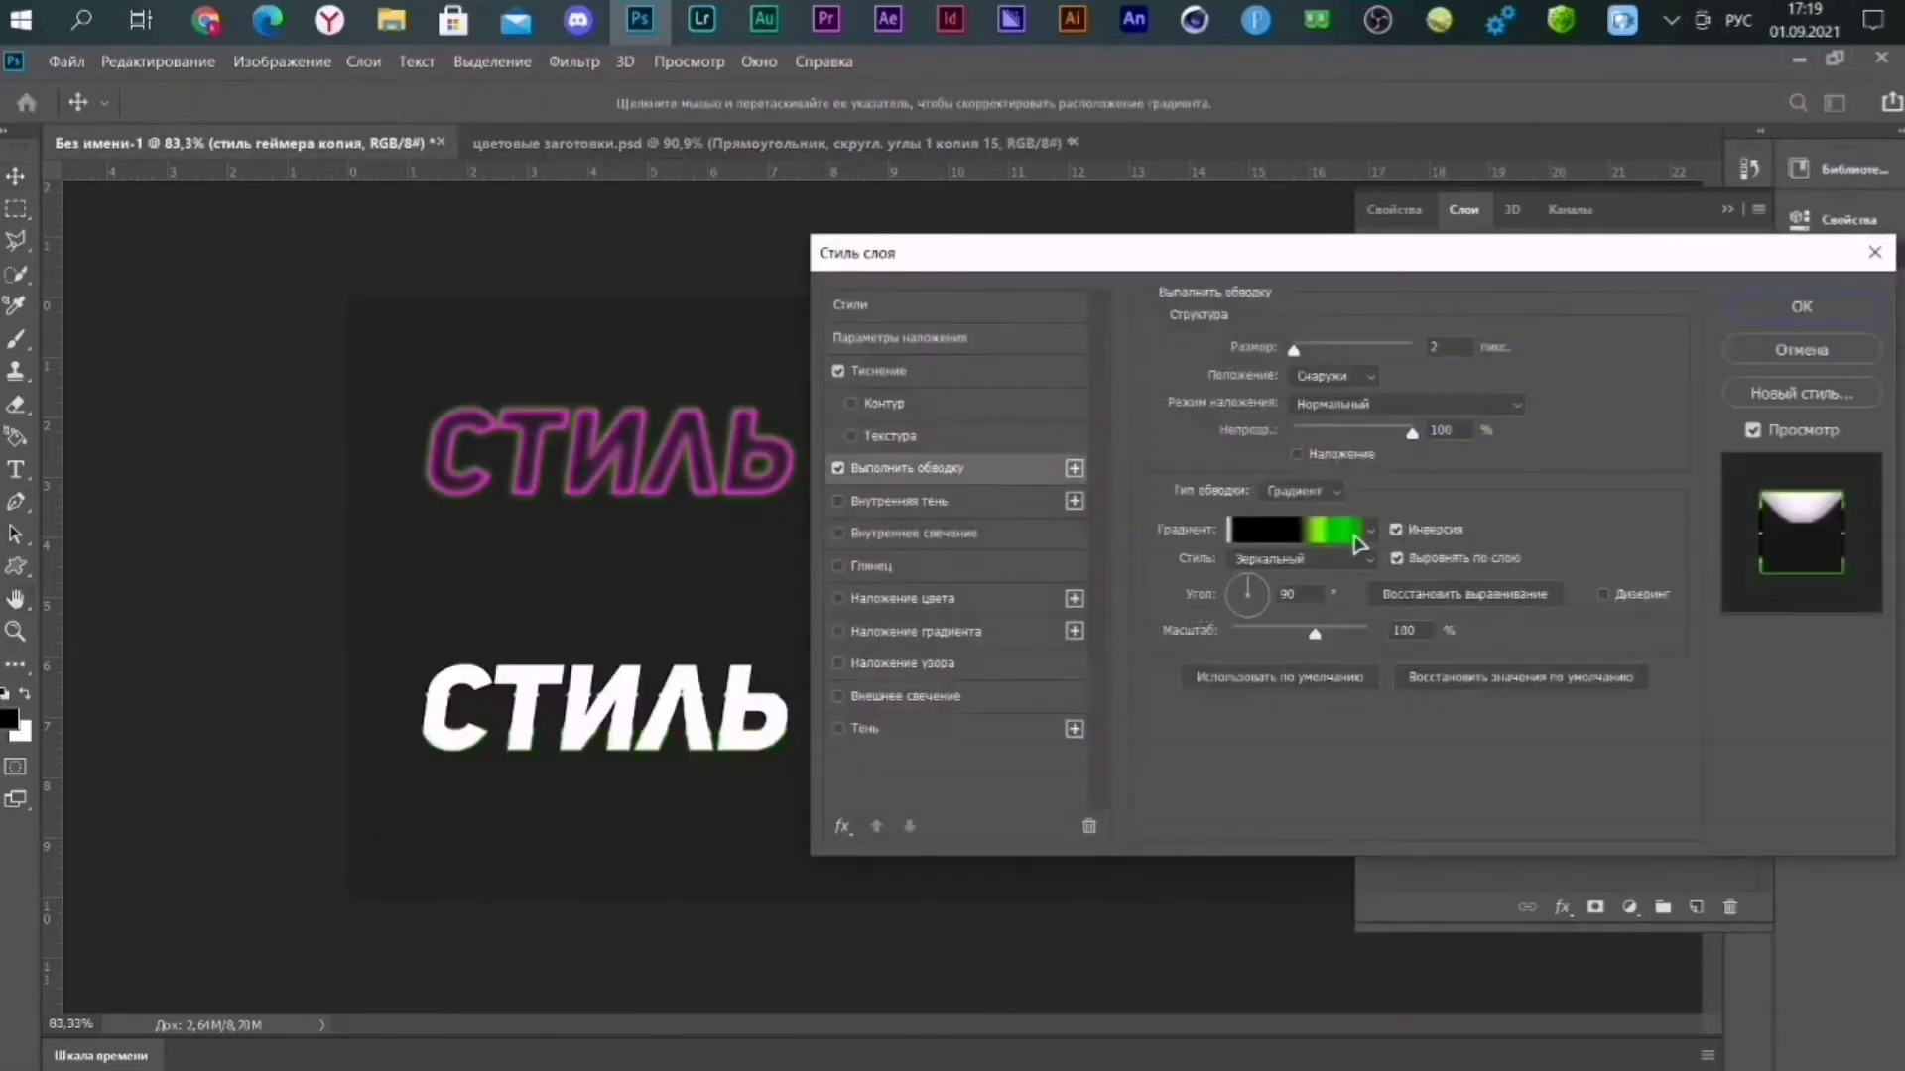
click(1356, 538)
click(1476, 657)
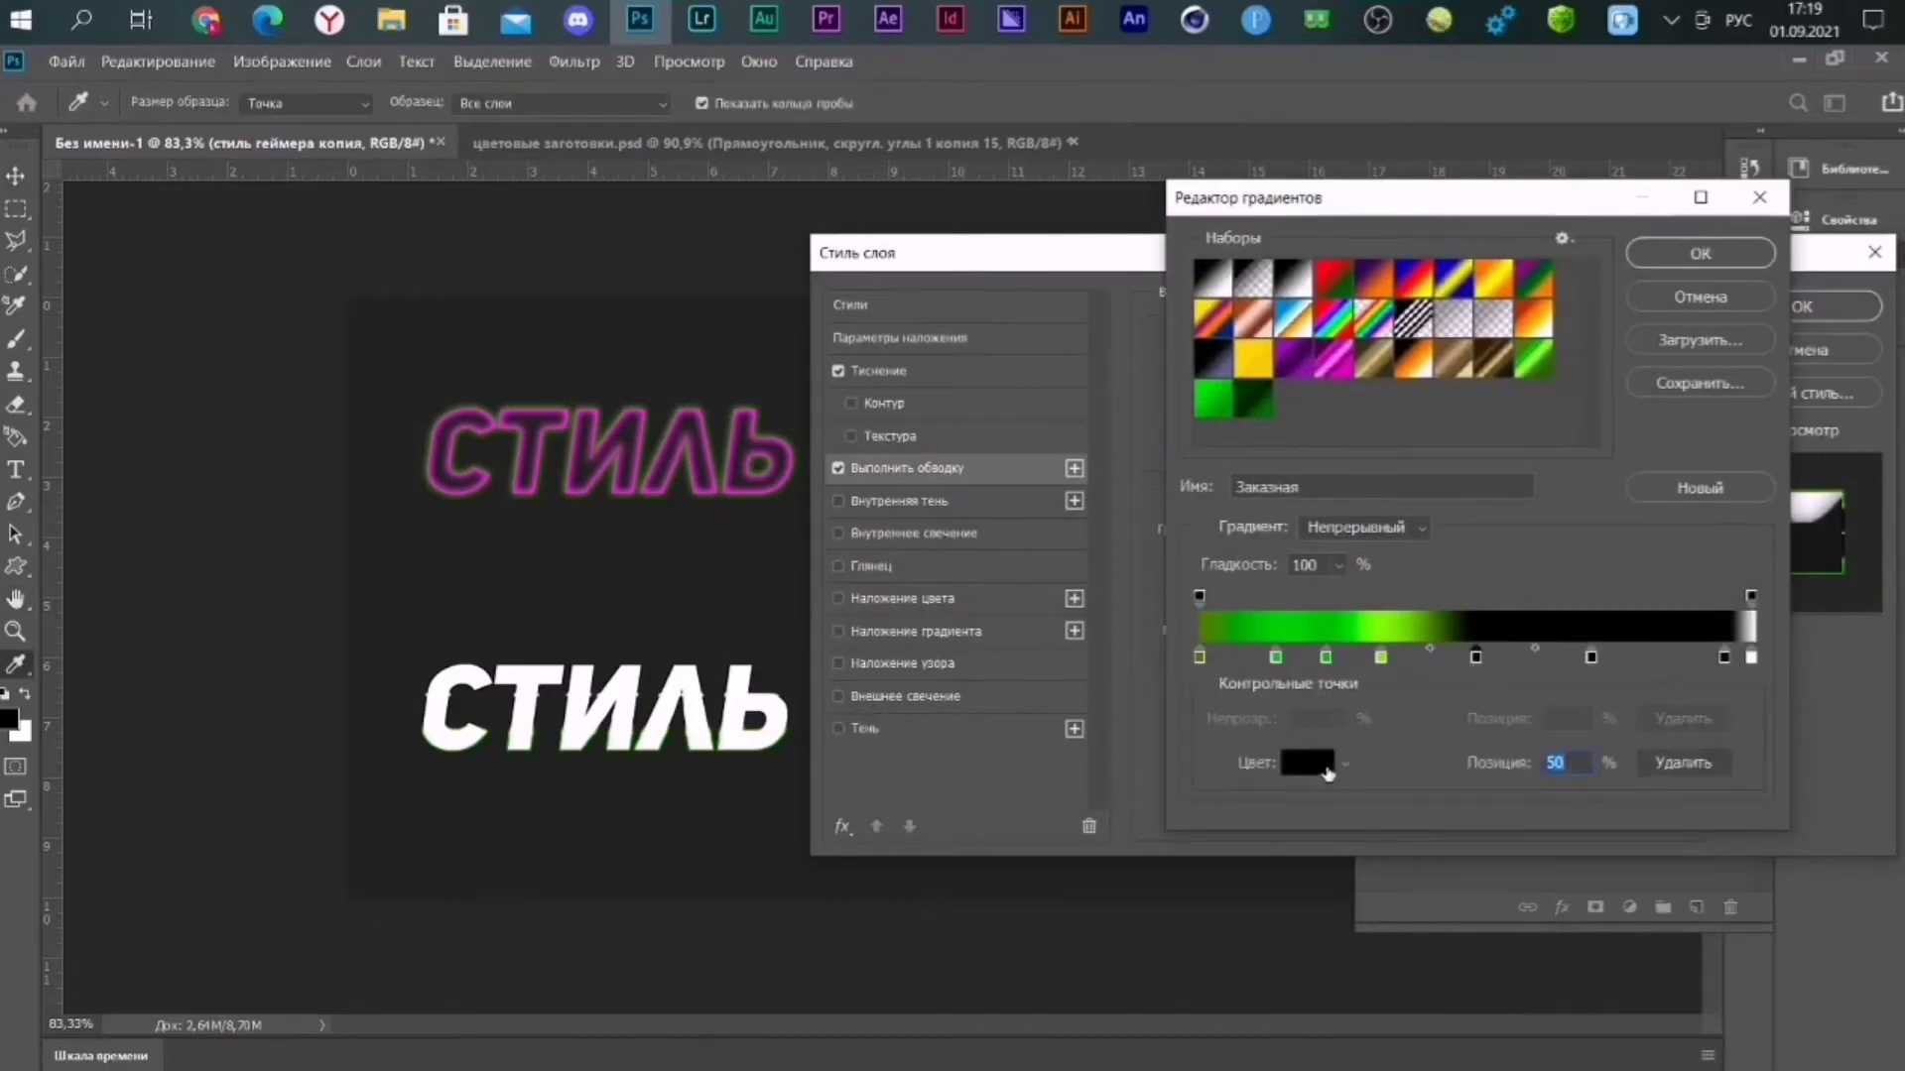
click(1307, 763)
click(1263, 562)
click(1700, 254)
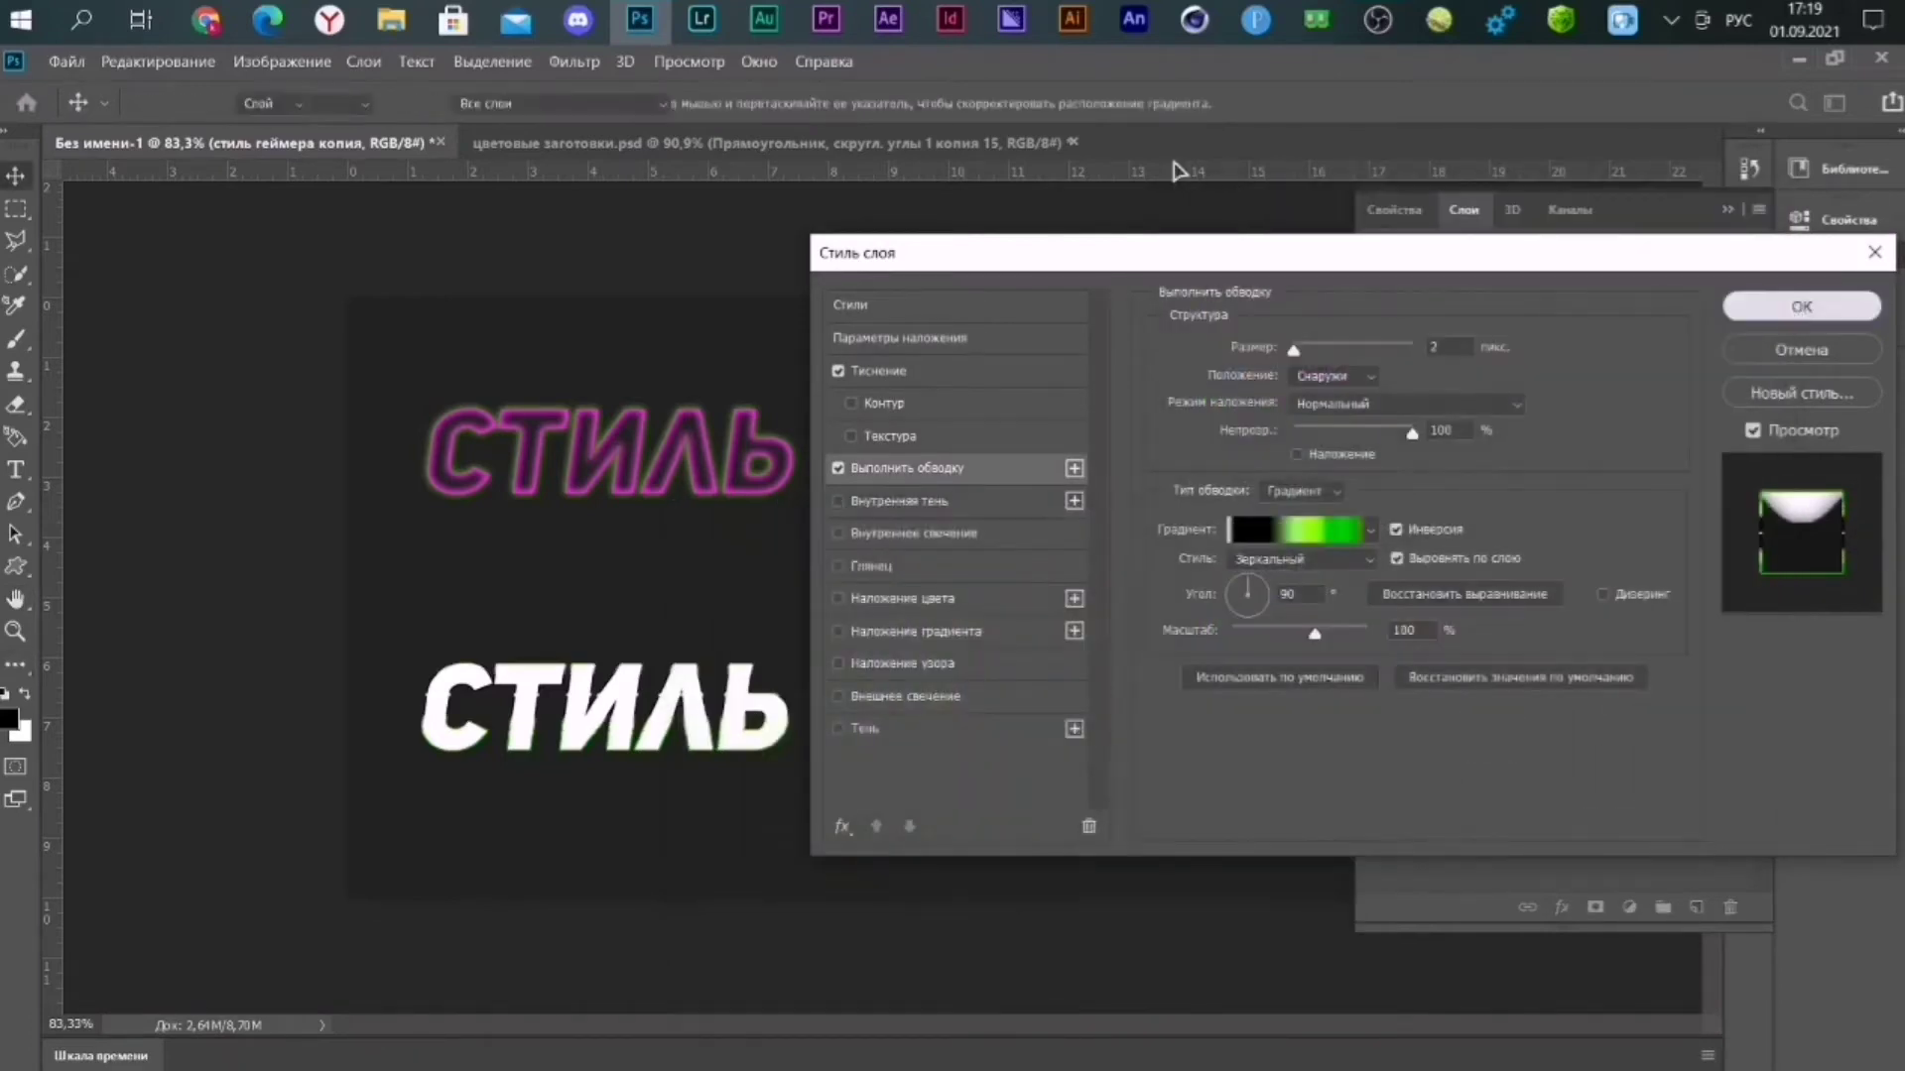
click(1795, 306)
Sample green 609200 from the swatches document as the foreground colour and return.
click(927, 146)
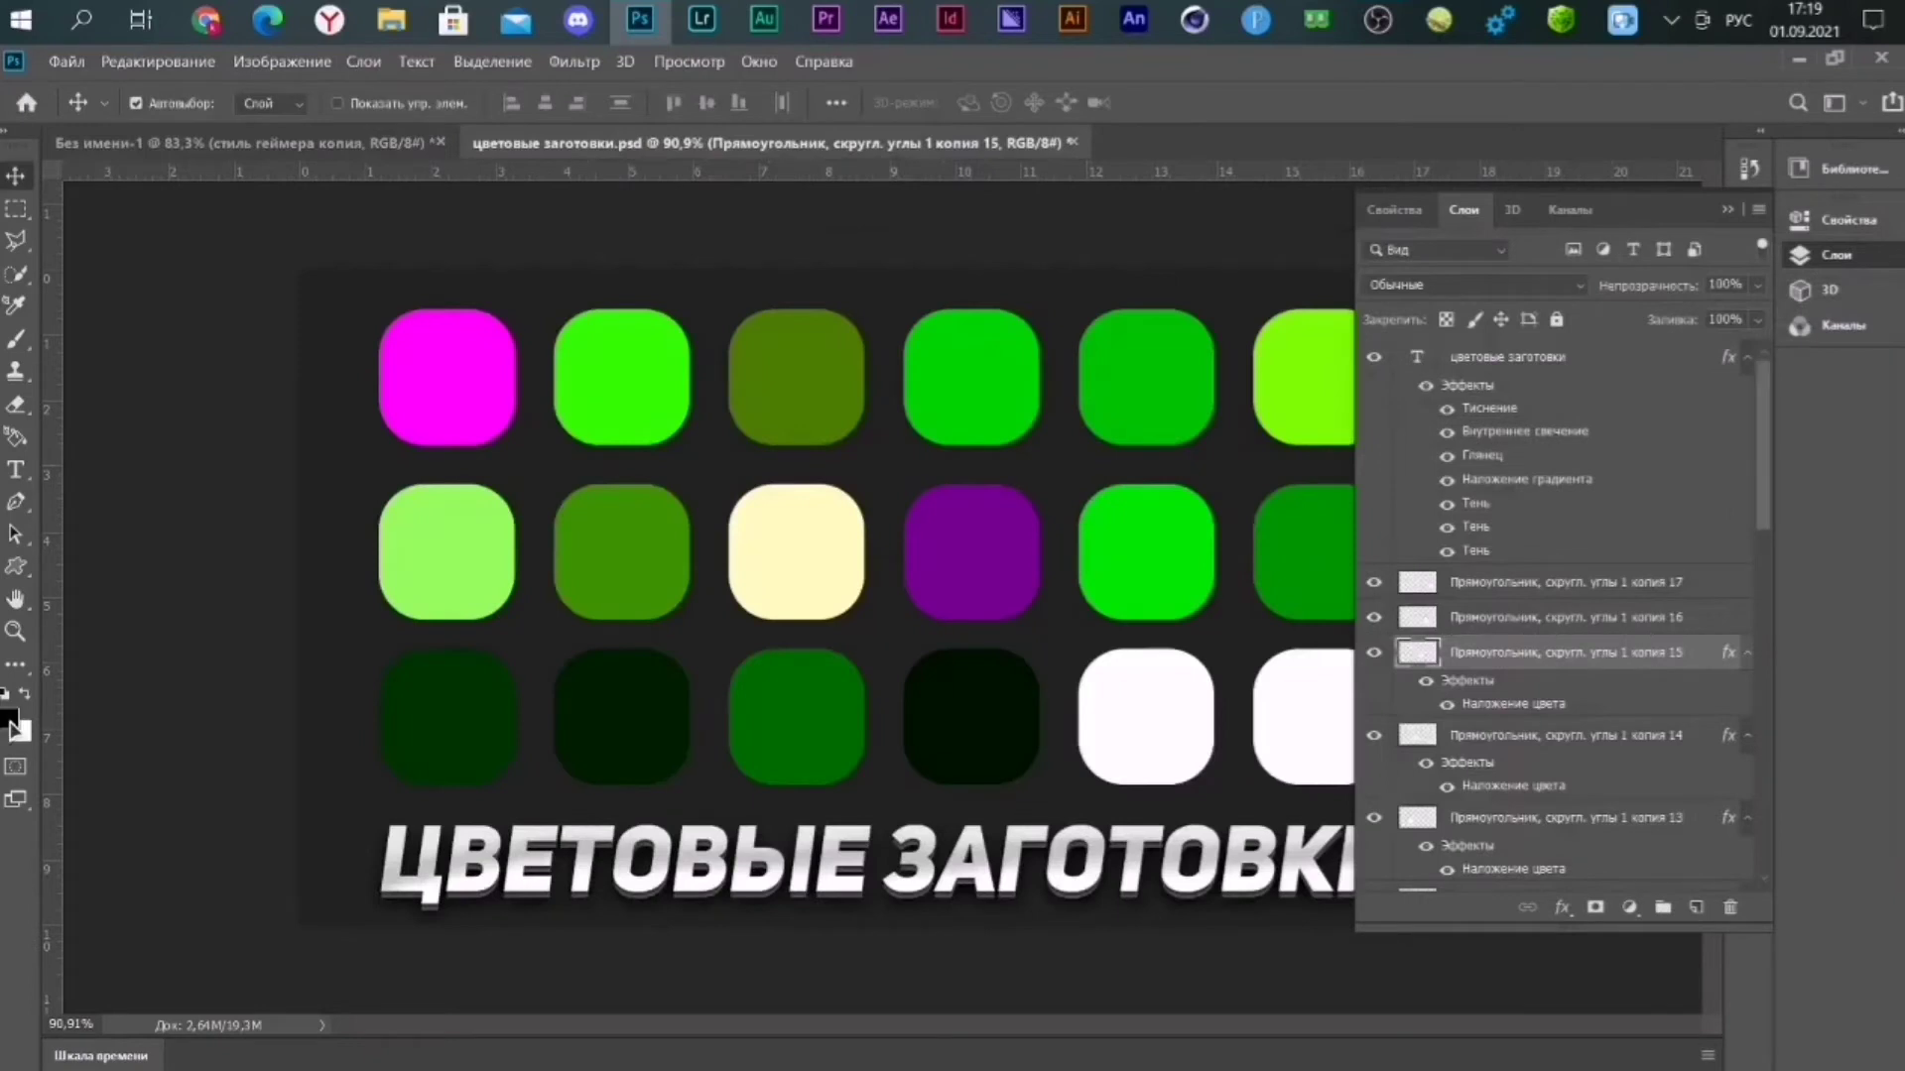
click(10, 717)
drag(898, 519, 1165, 469)
click(675, 553)
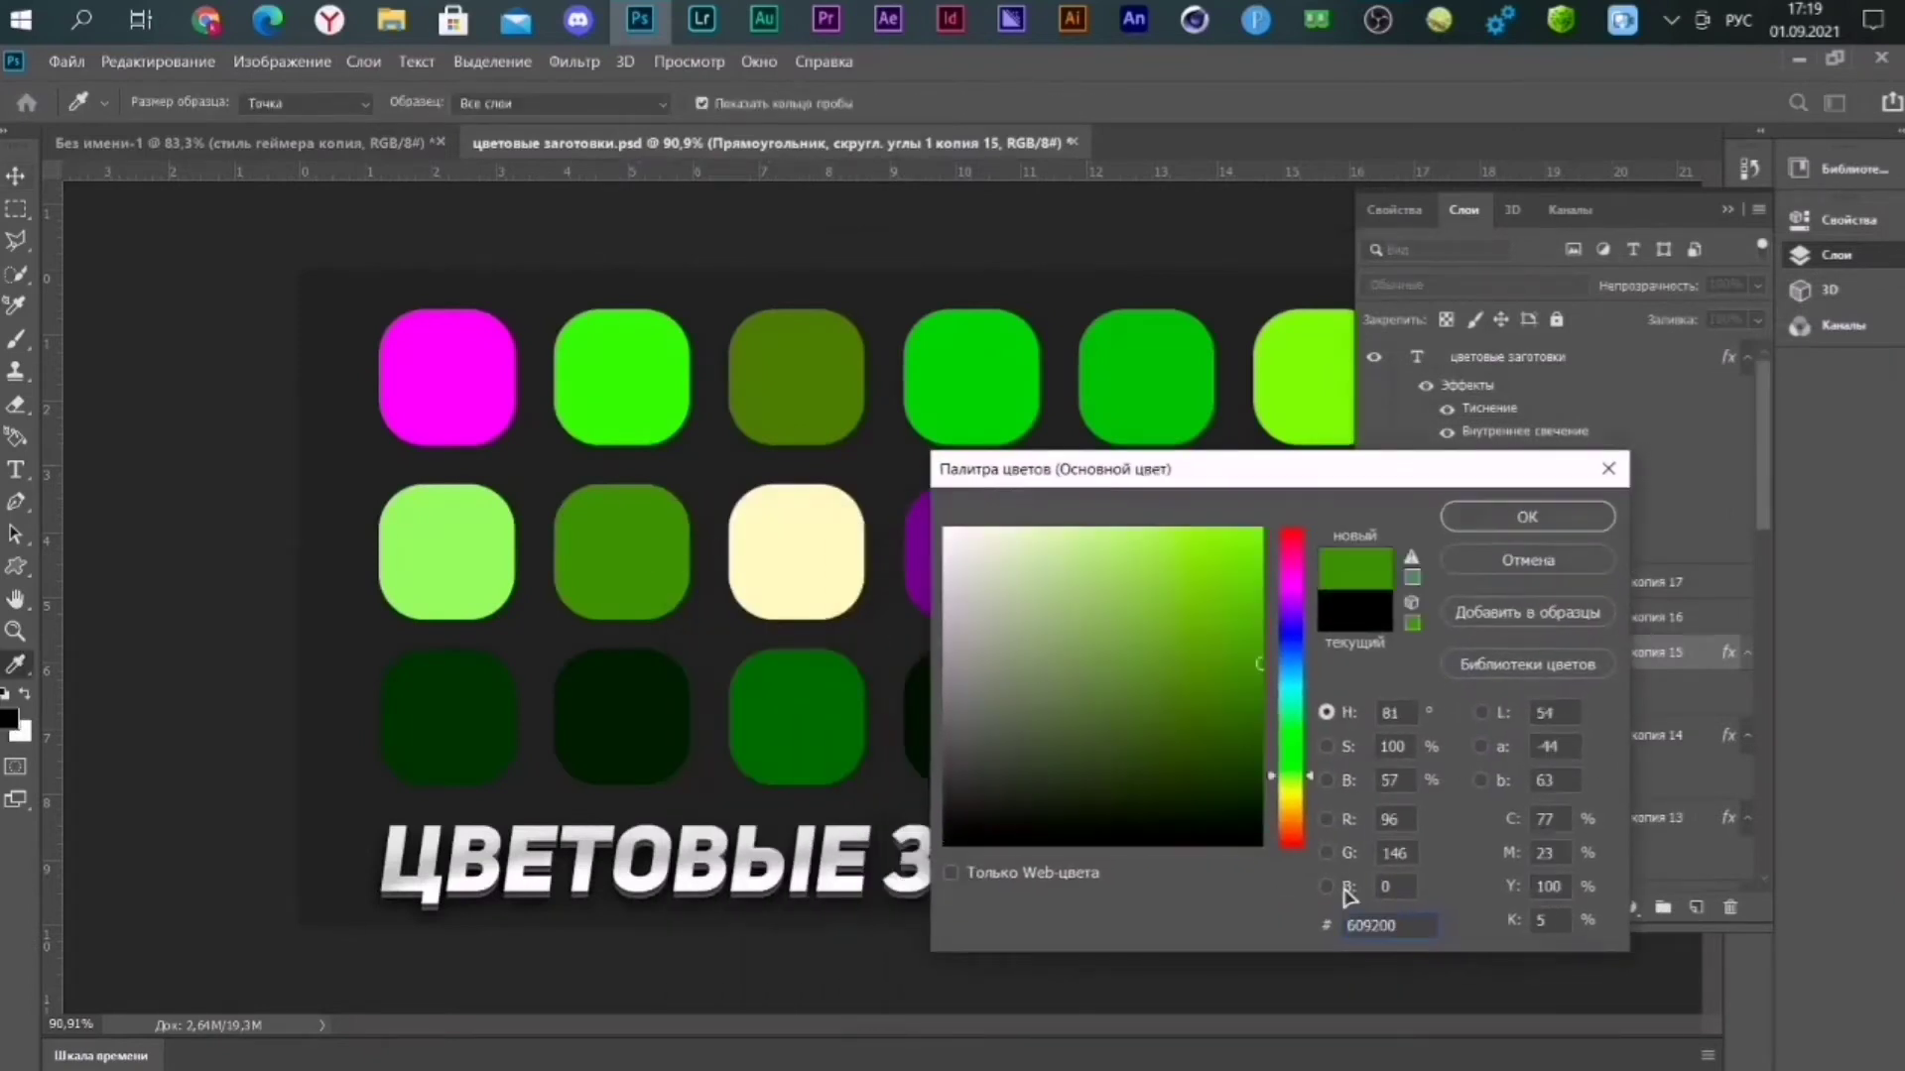
click(1518, 560)
click(238, 142)
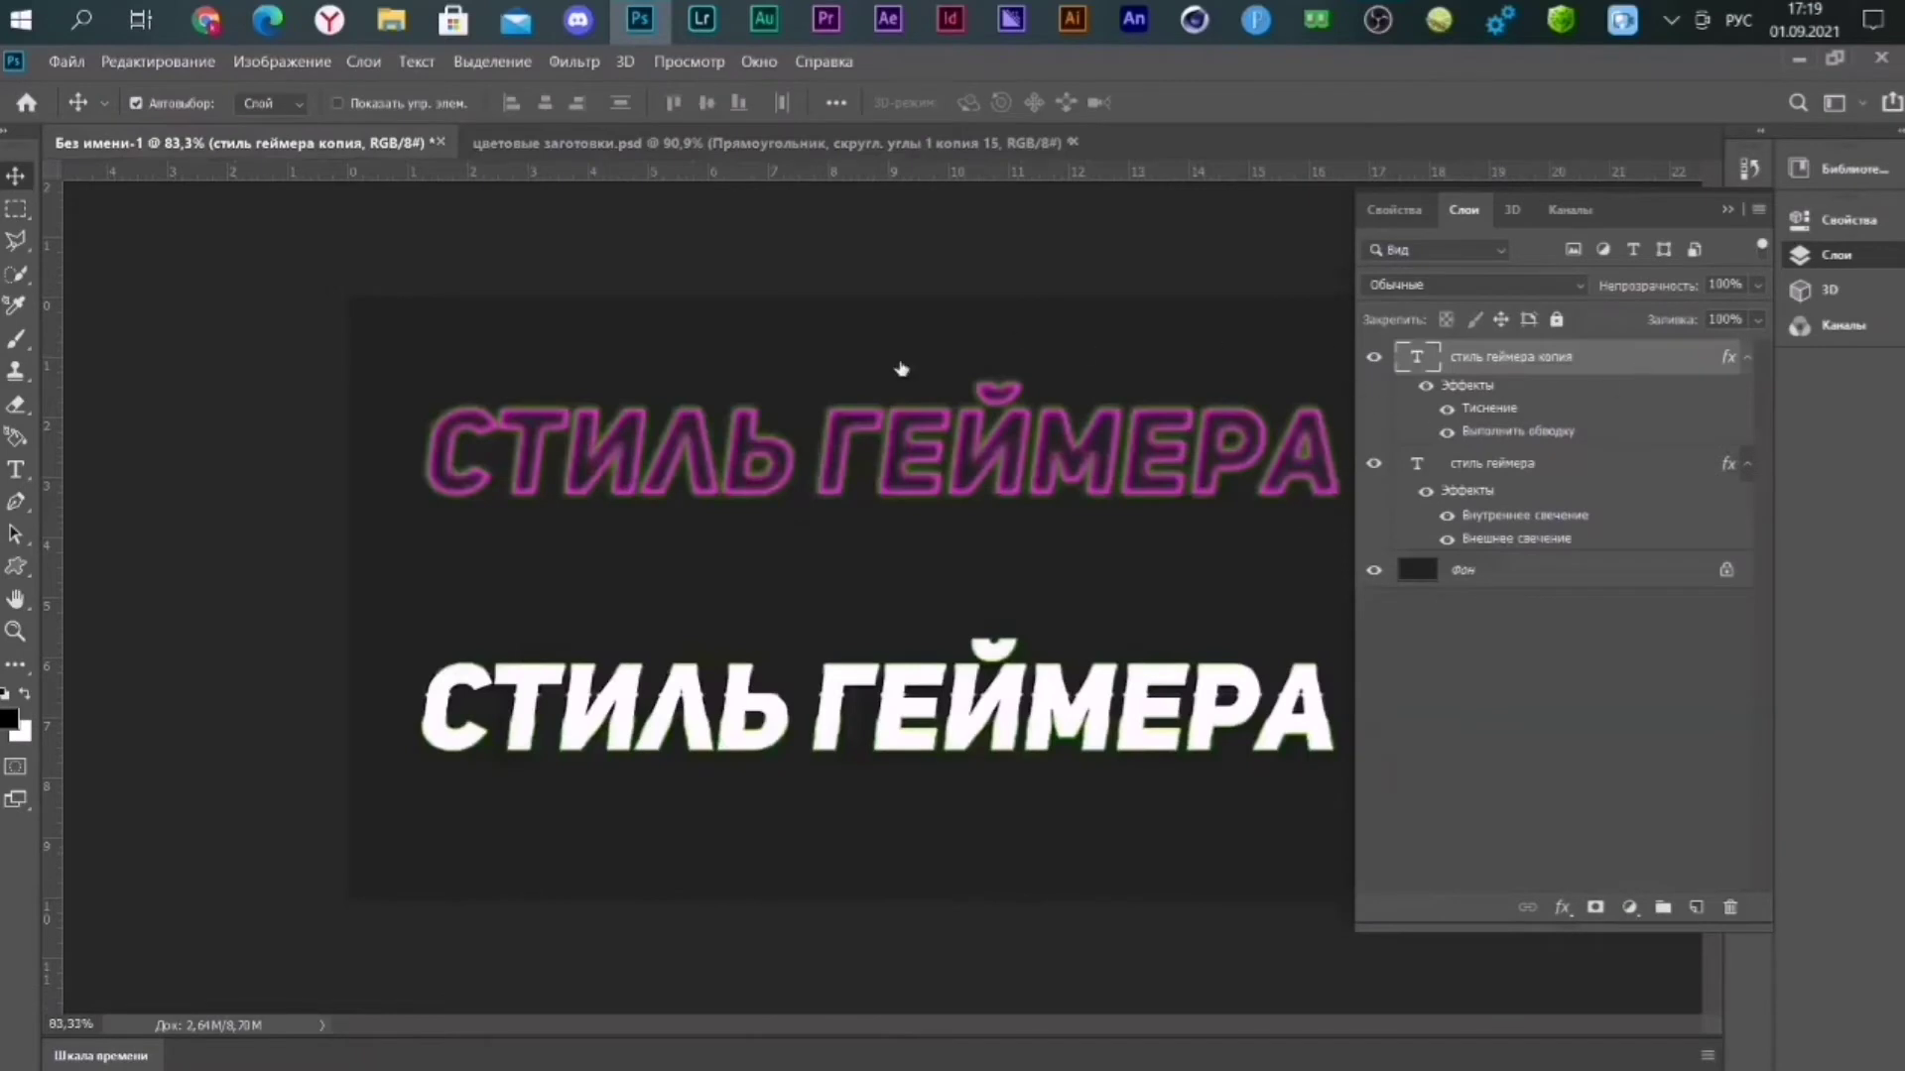
Recolour the stroke gradient's 71% stop green and apply the layer style.
double_click(1587, 356)
click(908, 467)
click(1299, 530)
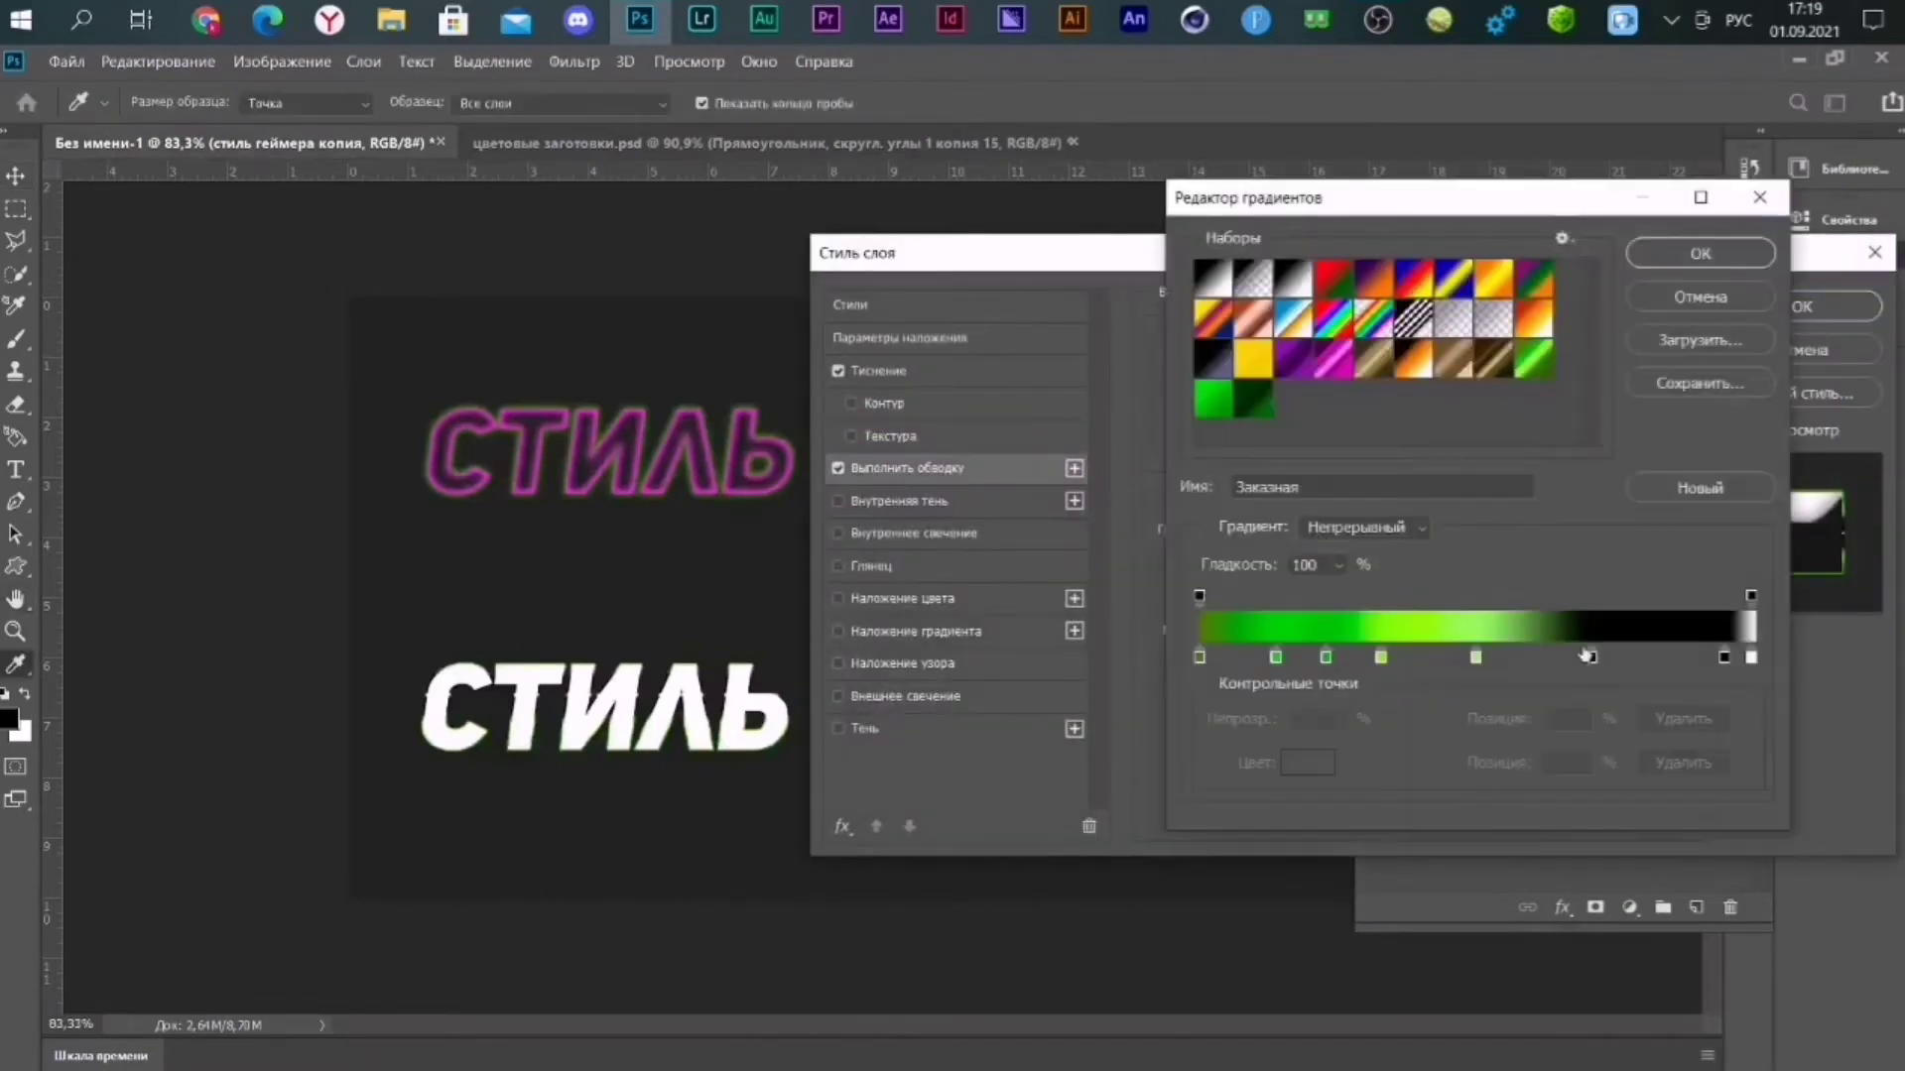
click(1591, 659)
click(1307, 762)
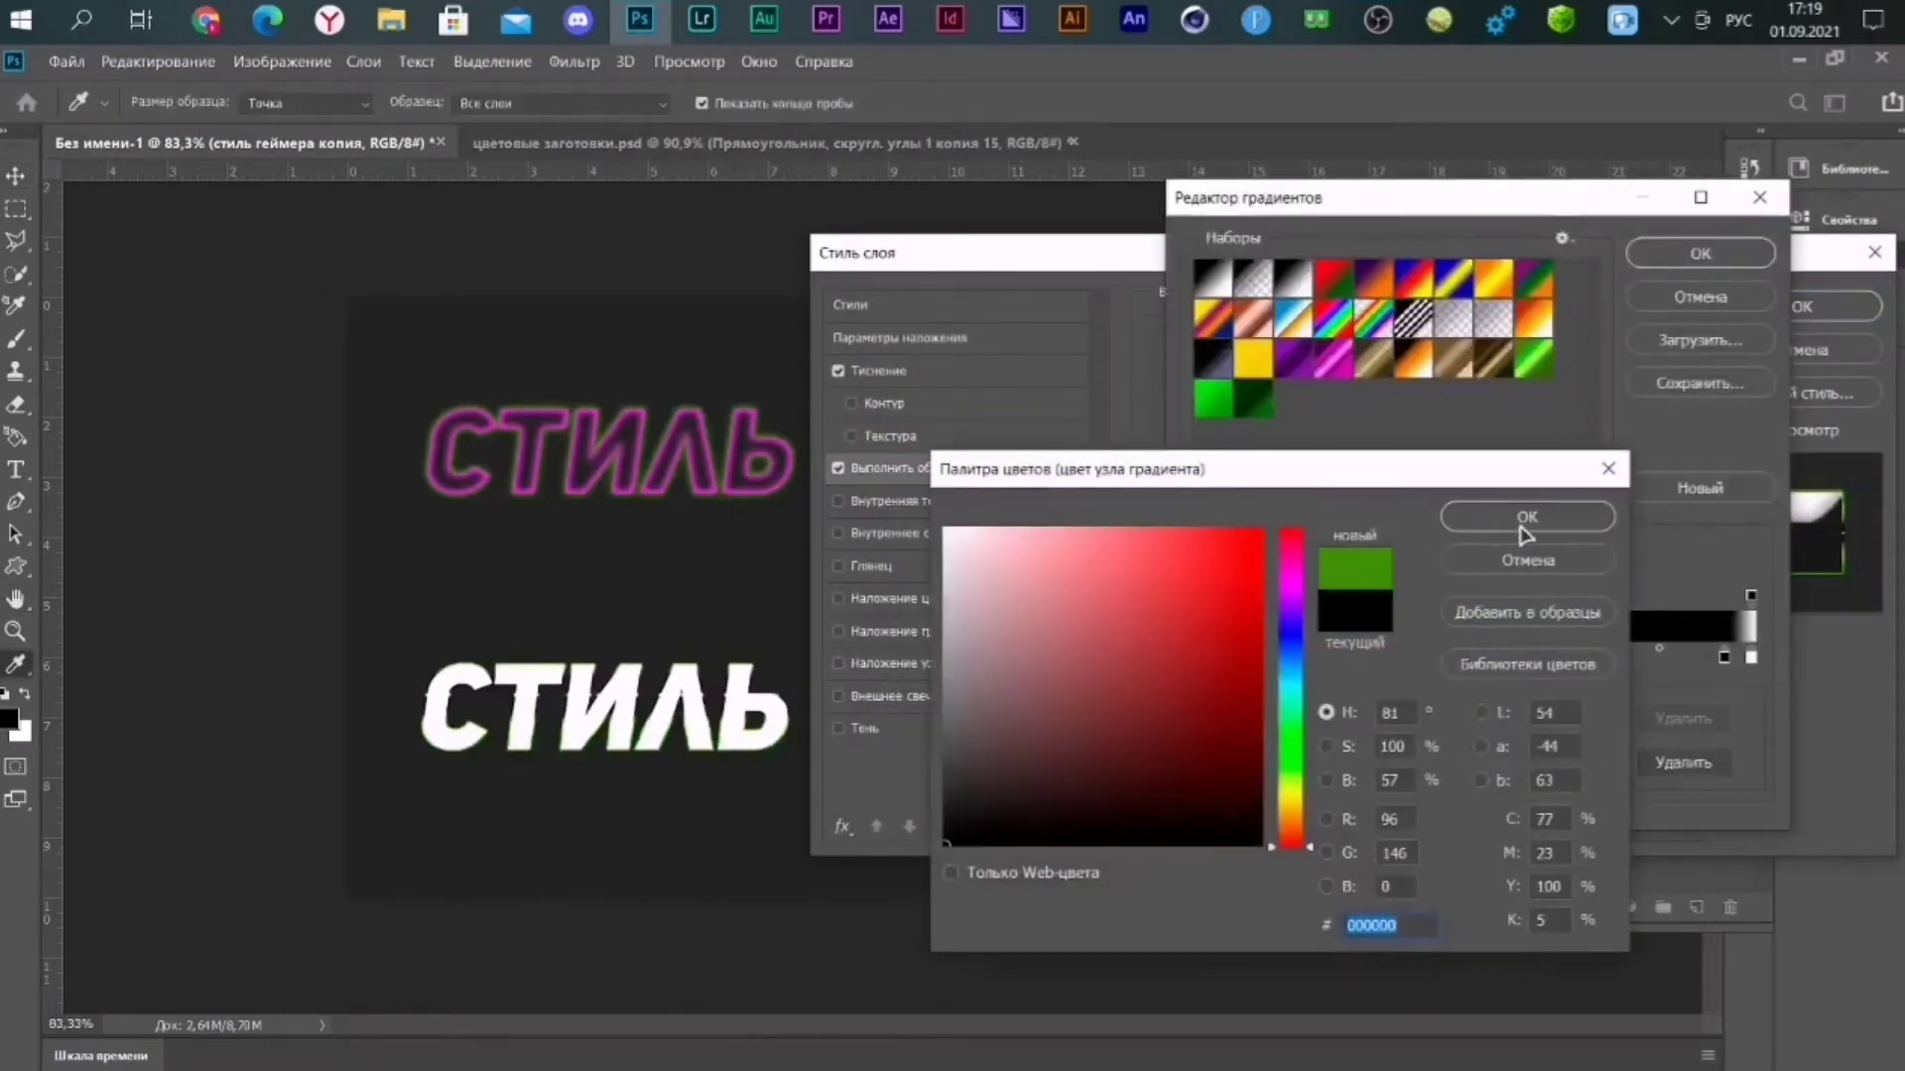
click(1516, 512)
click(1700, 253)
click(1833, 307)
Open the foreground colour picker over the swatches document, then return to СТИЛЬ ГЕЙМЕРА.
click(859, 146)
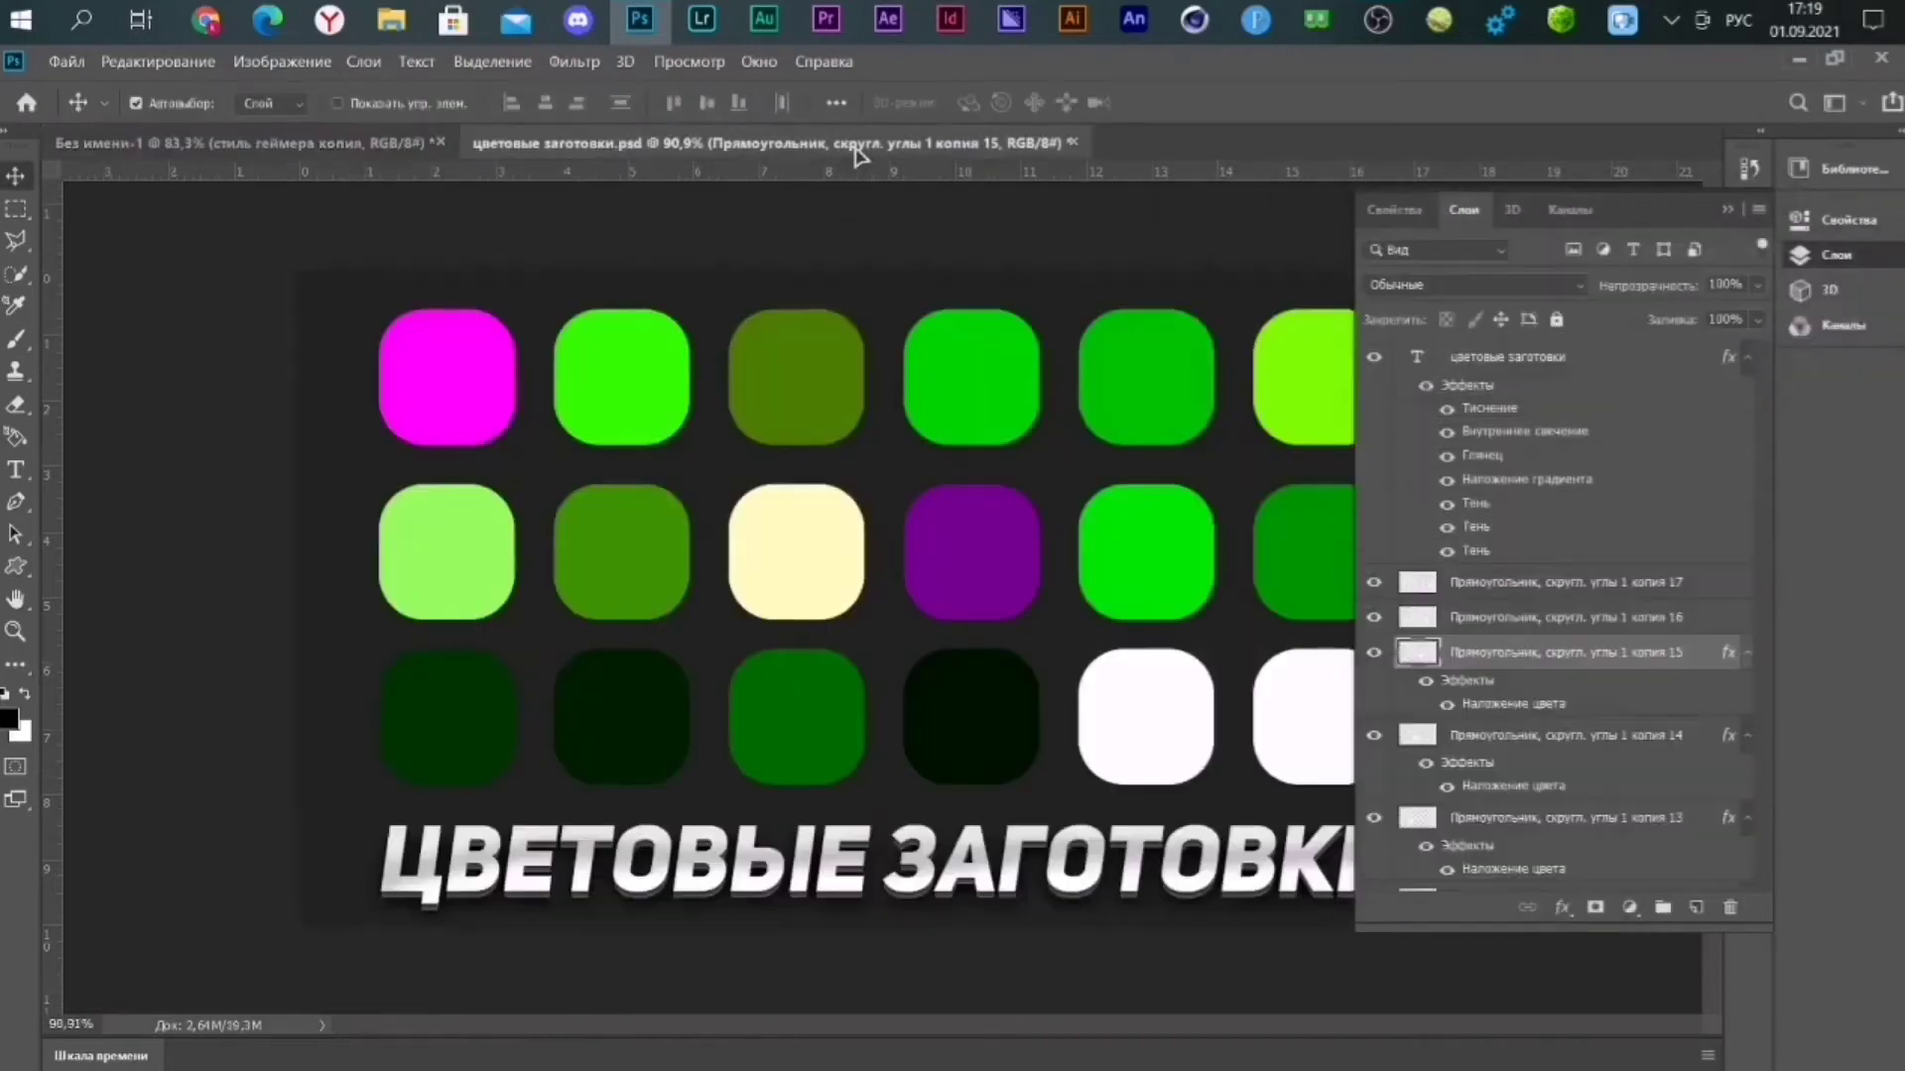
click(16, 662)
click(9, 718)
drag(1178, 476, 1290, 650)
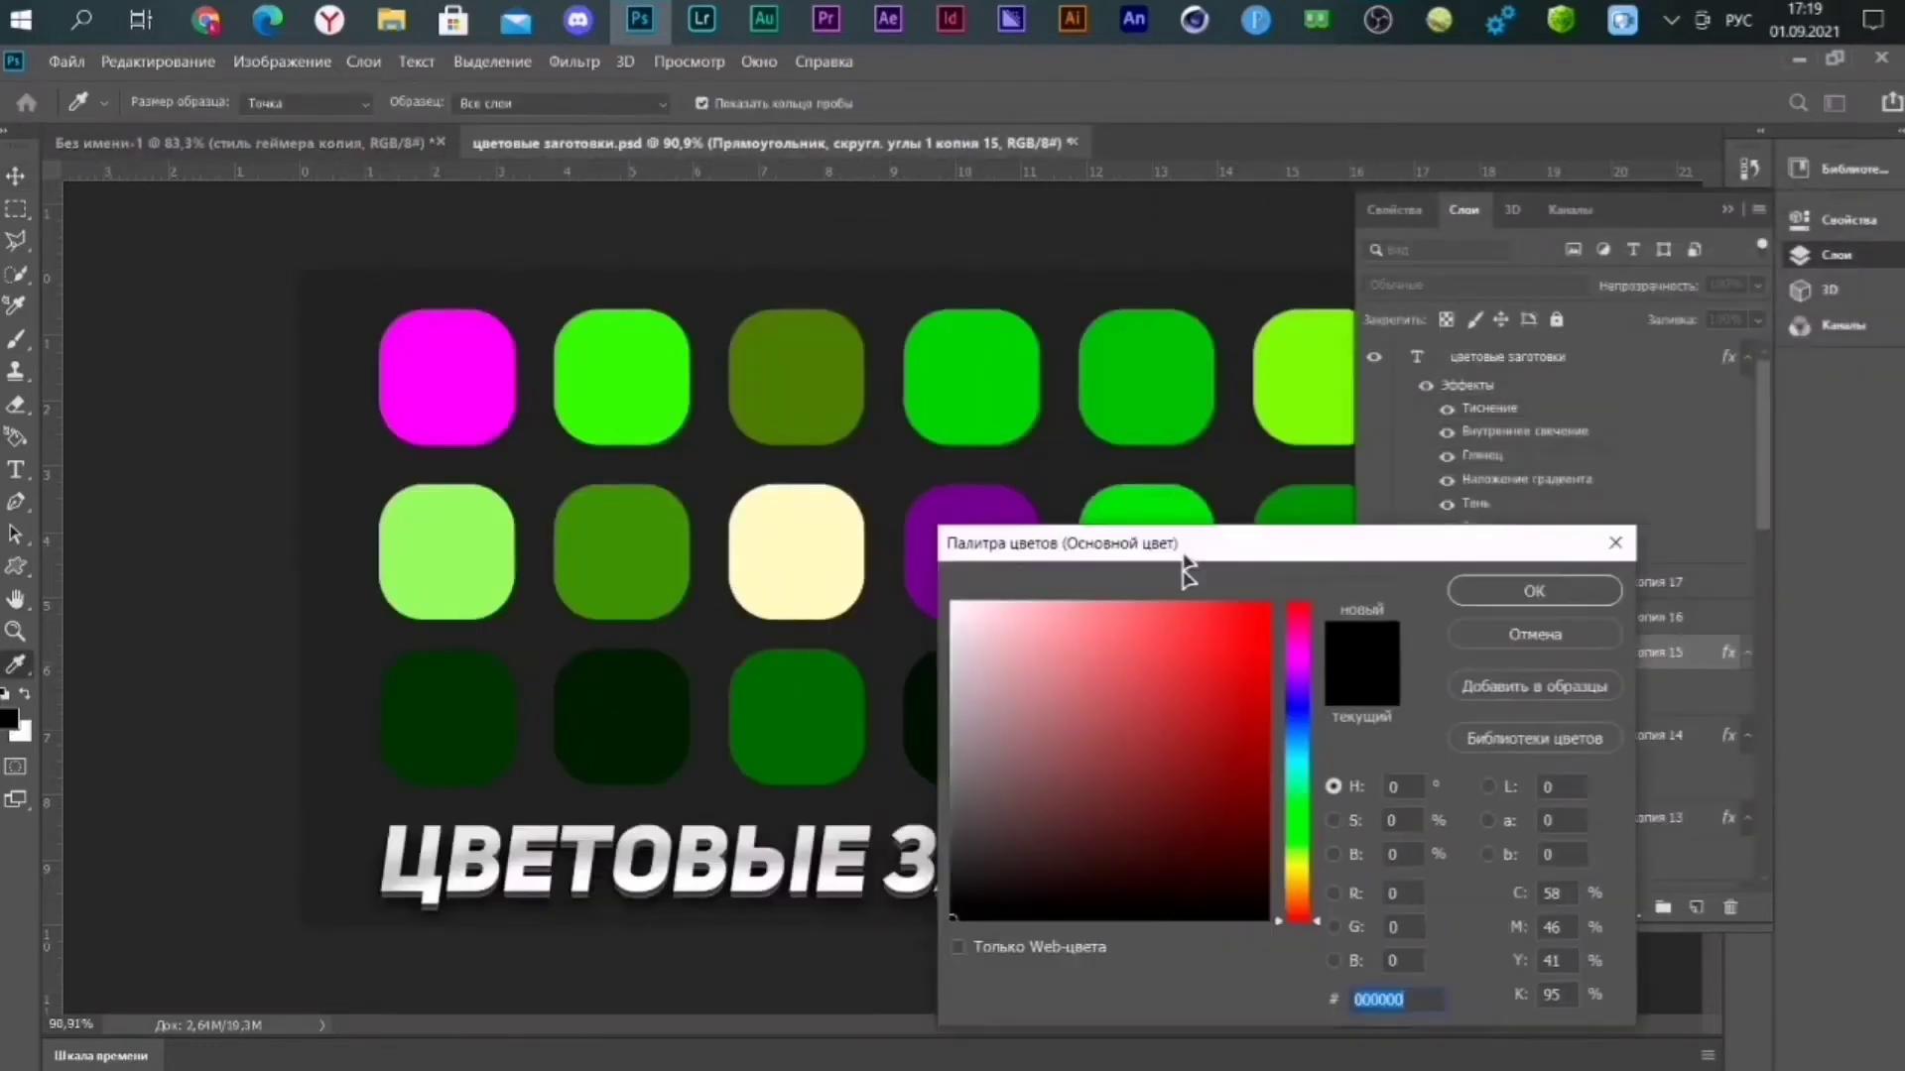
click(1601, 732)
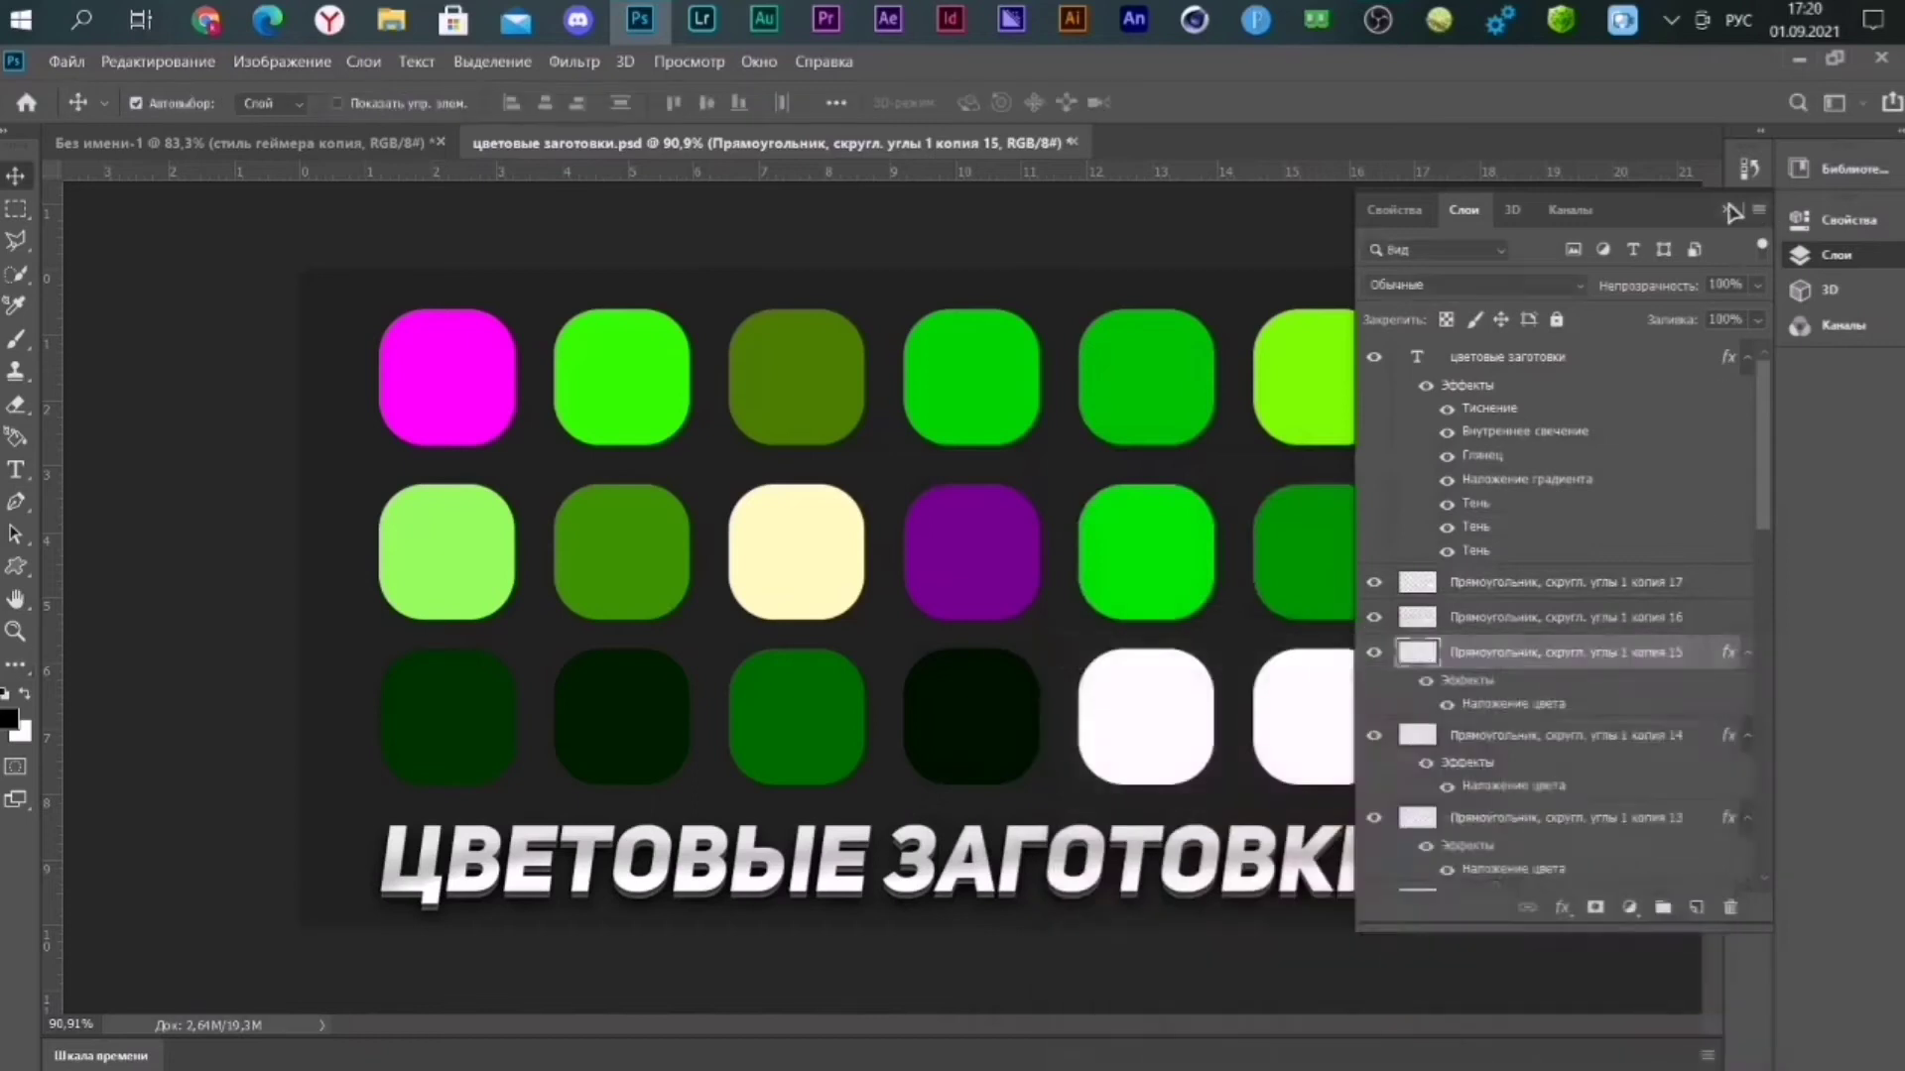
click(1835, 255)
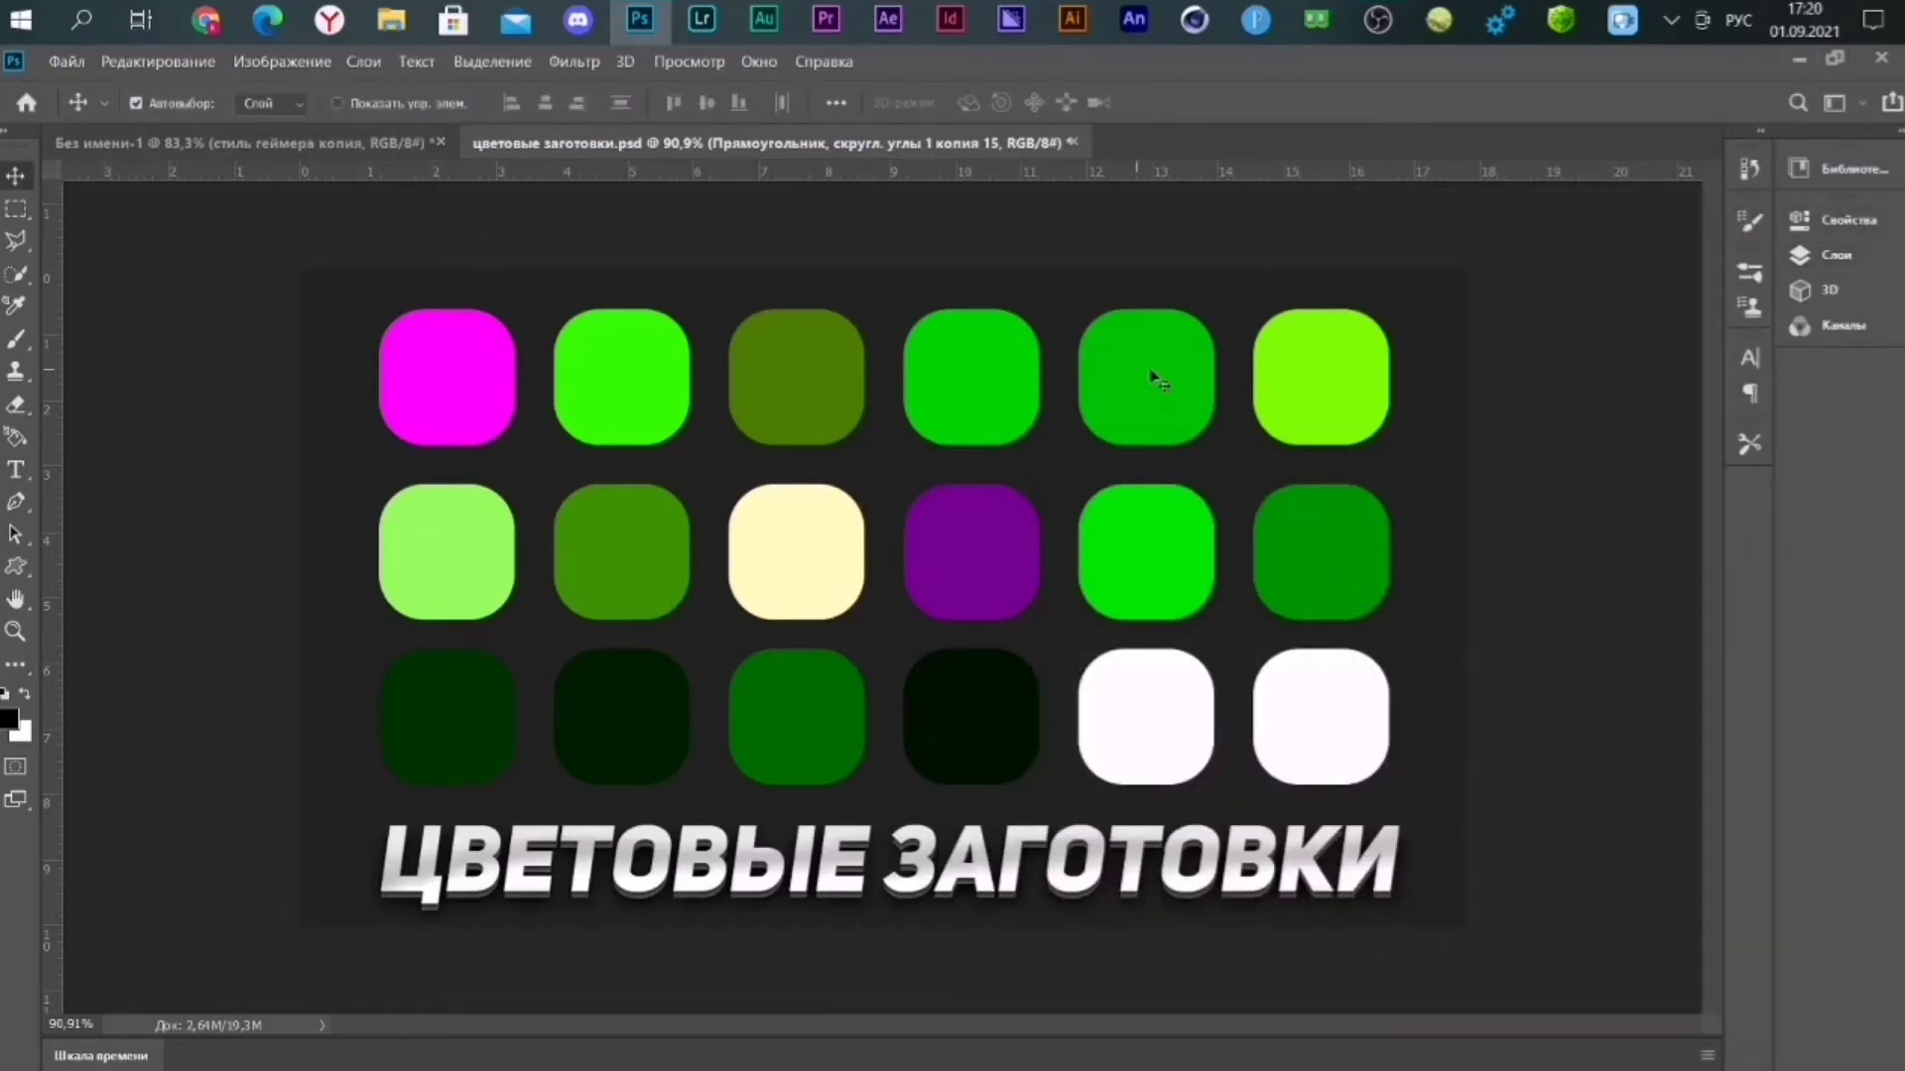
key(ctrl+Tab)
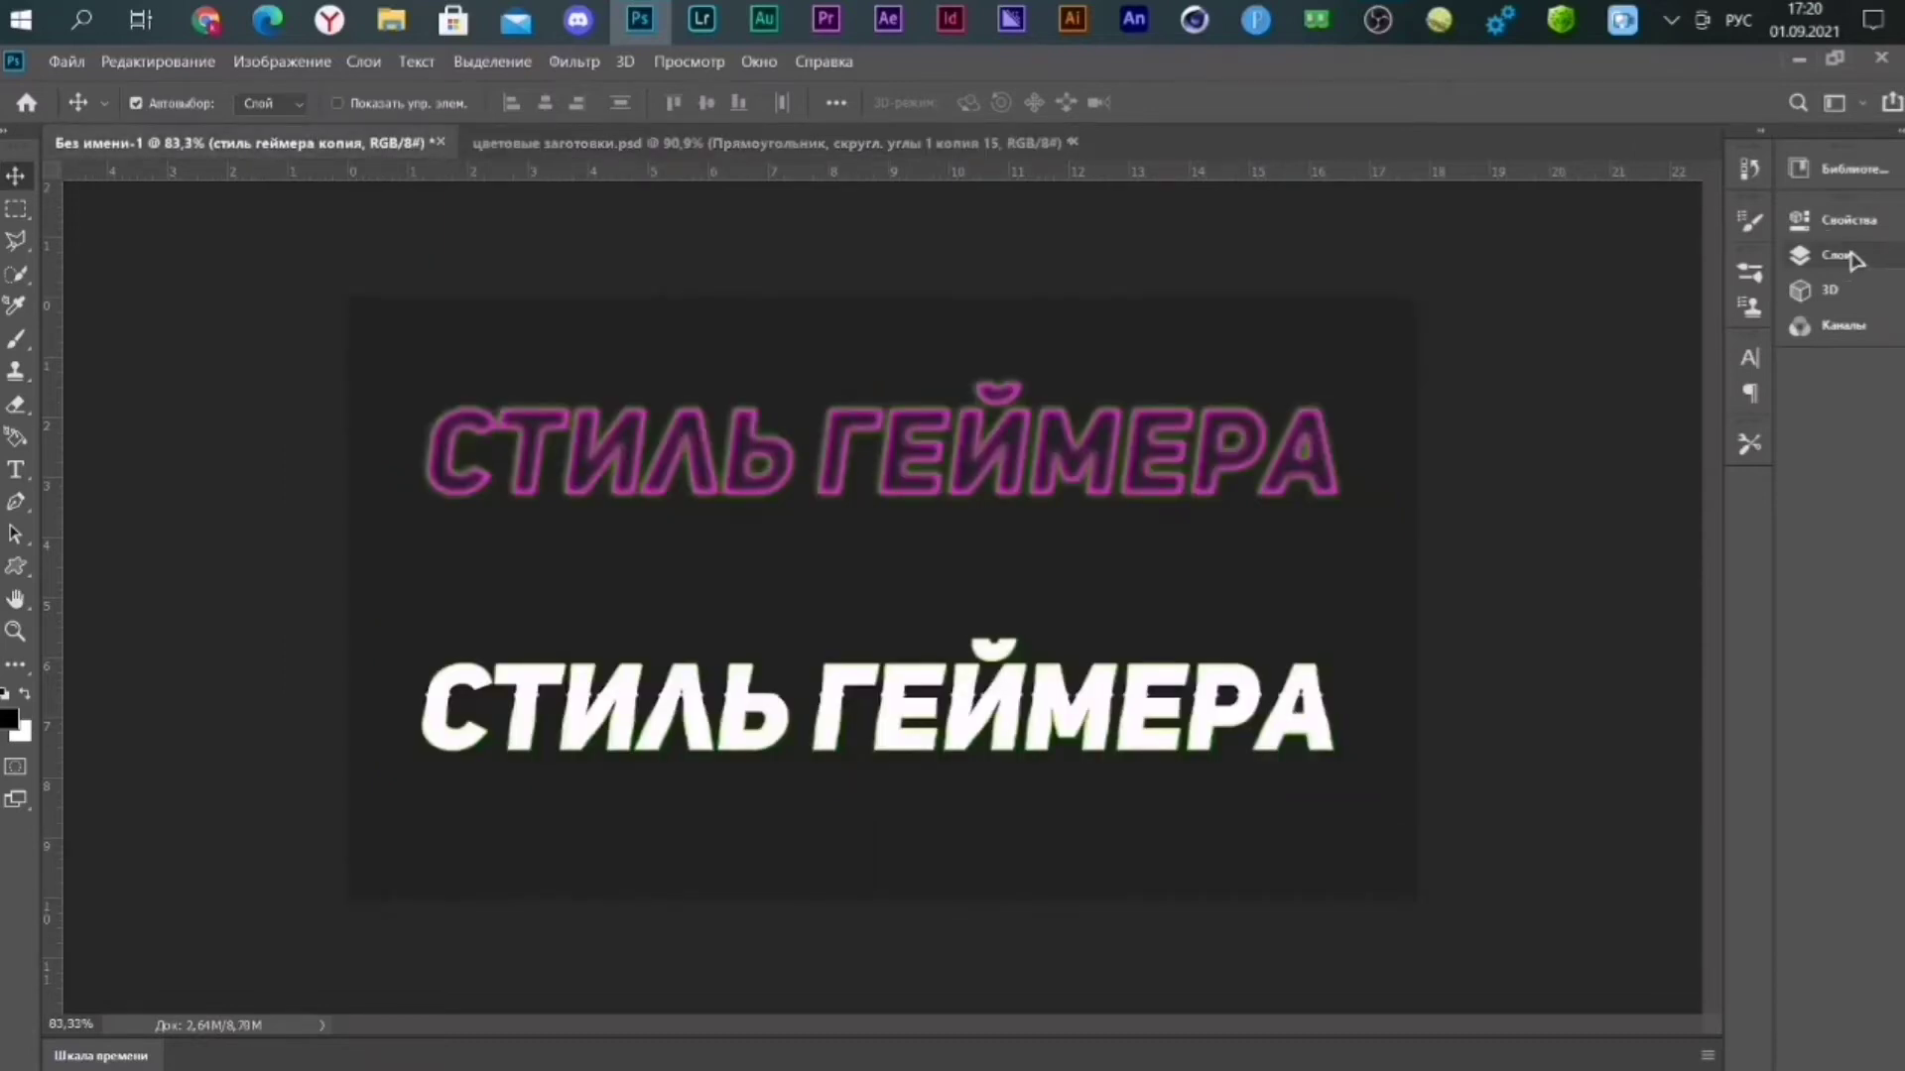
click(1841, 255)
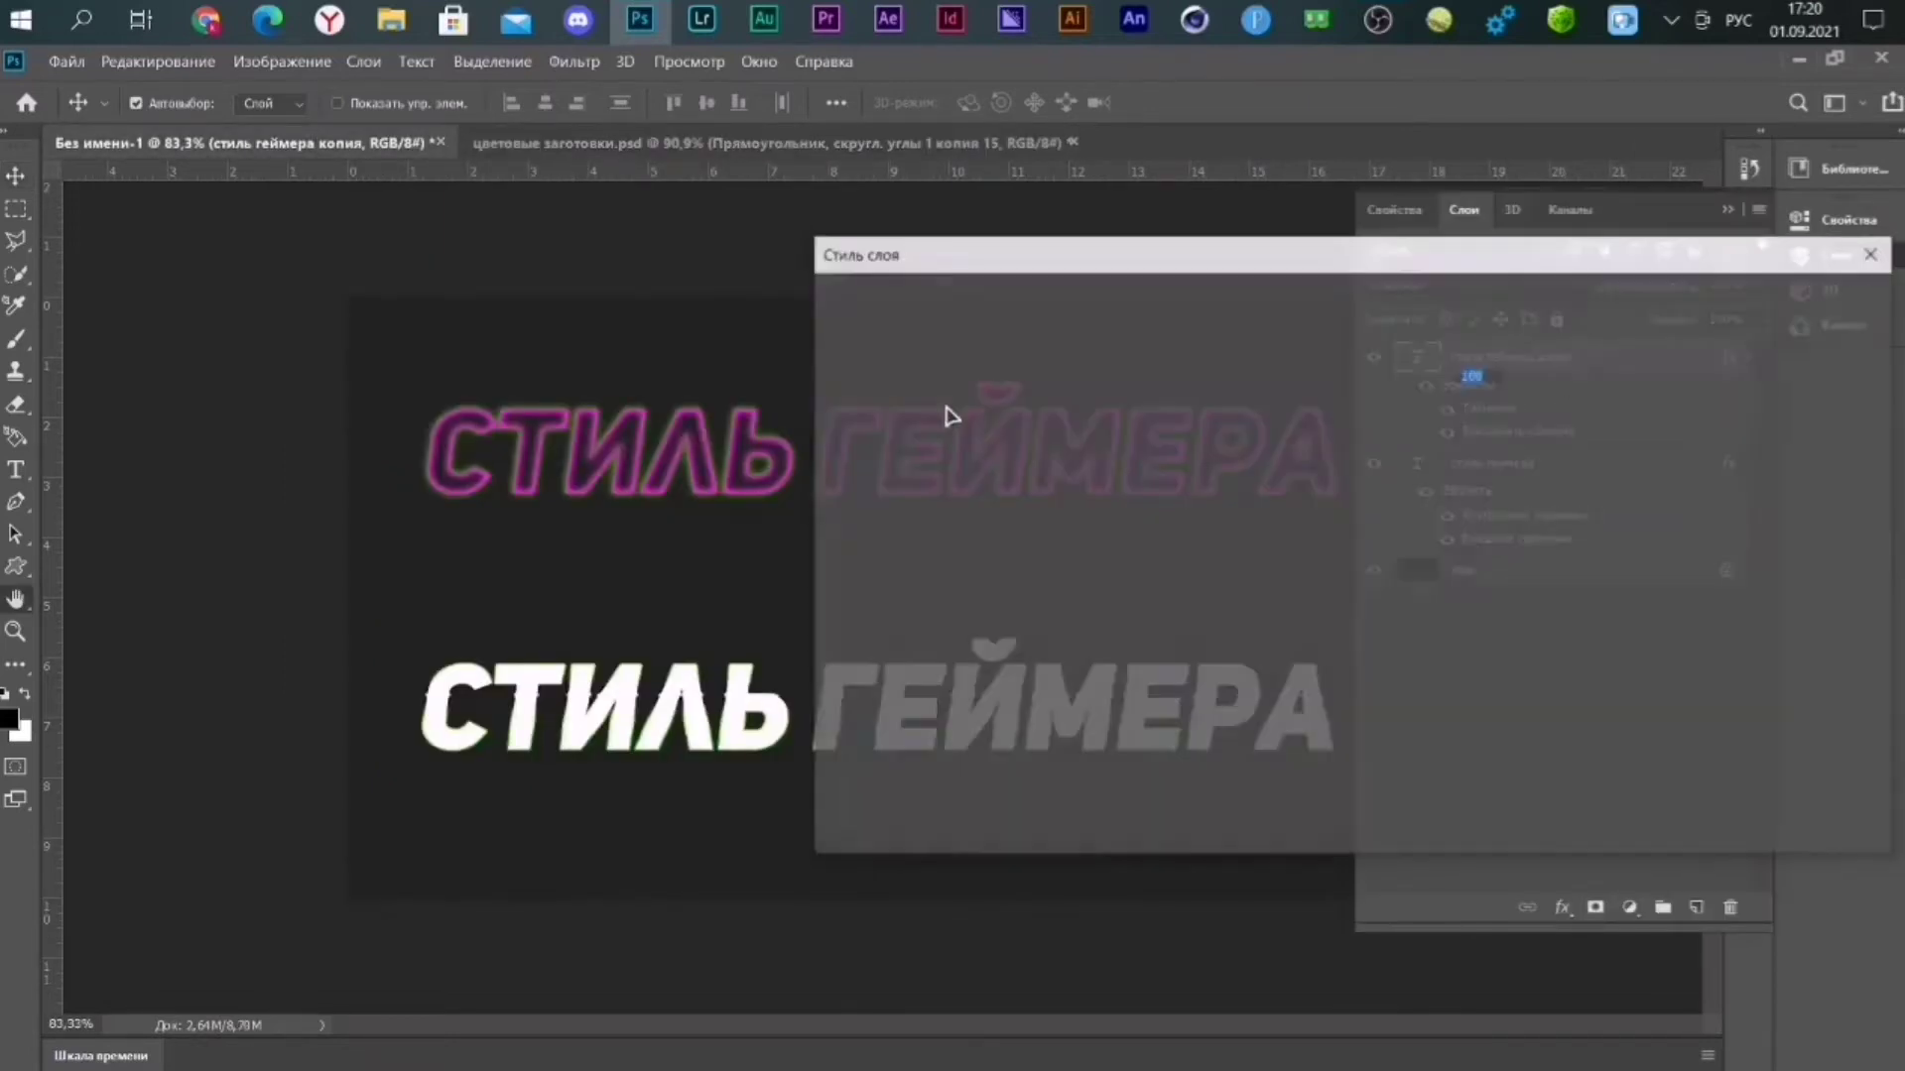
Set the stop near the right end to dark green 156015 and the white end stop green.
click(1311, 539)
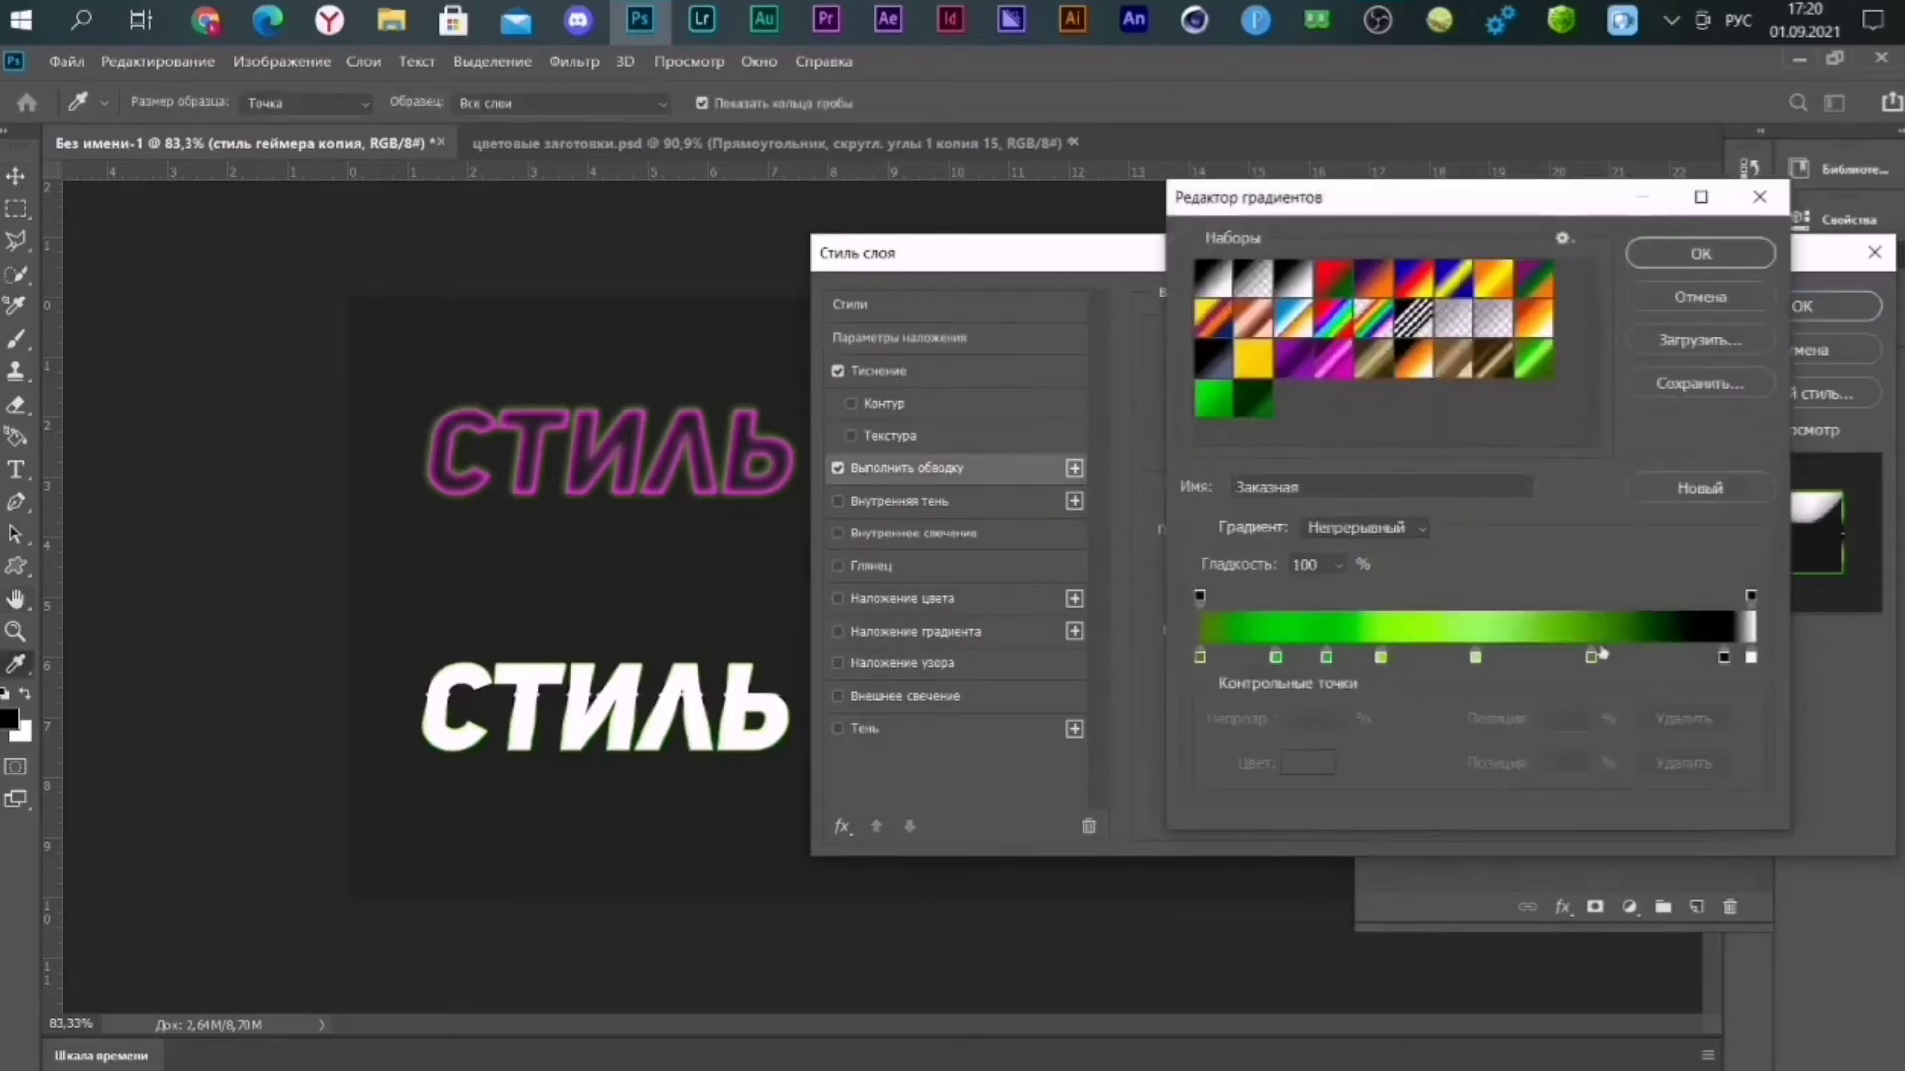
click(1751, 658)
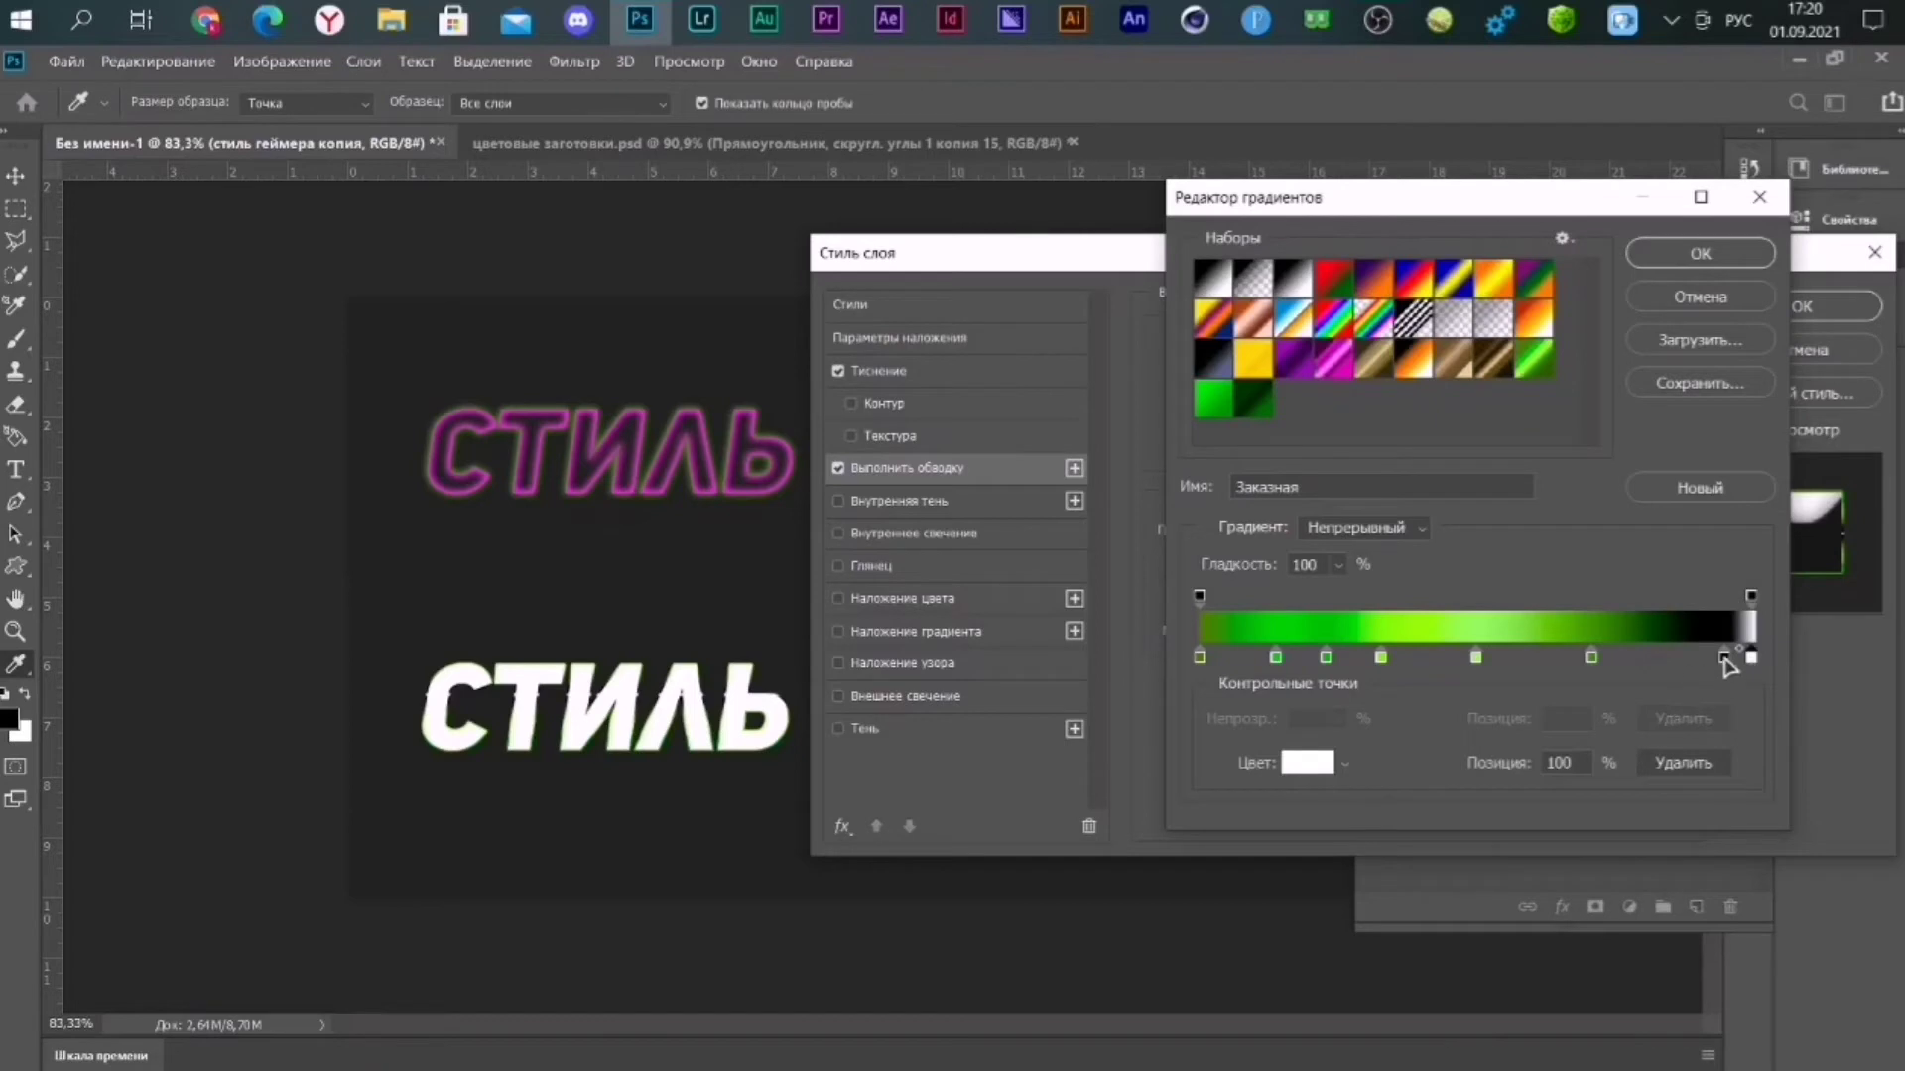
click(1723, 658)
click(1308, 762)
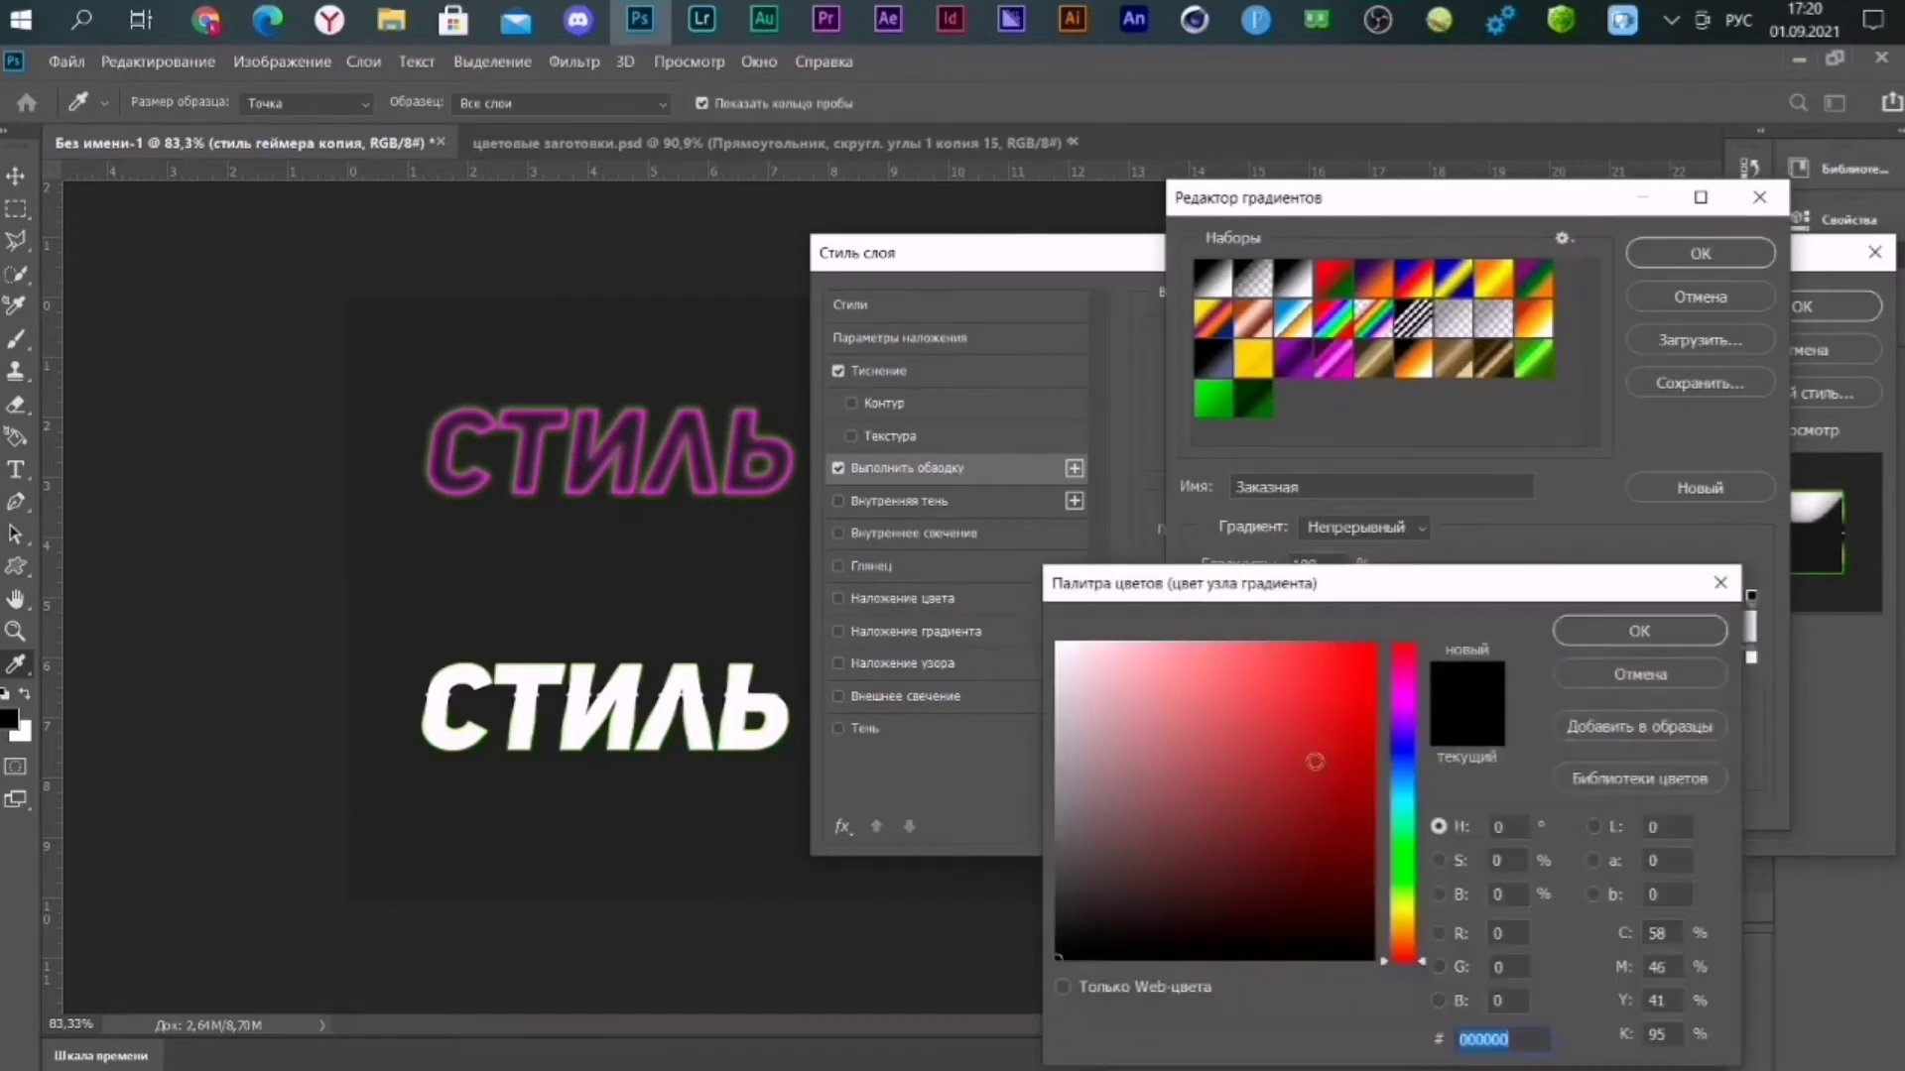
click(1408, 854)
drag(1317, 786, 1305, 840)
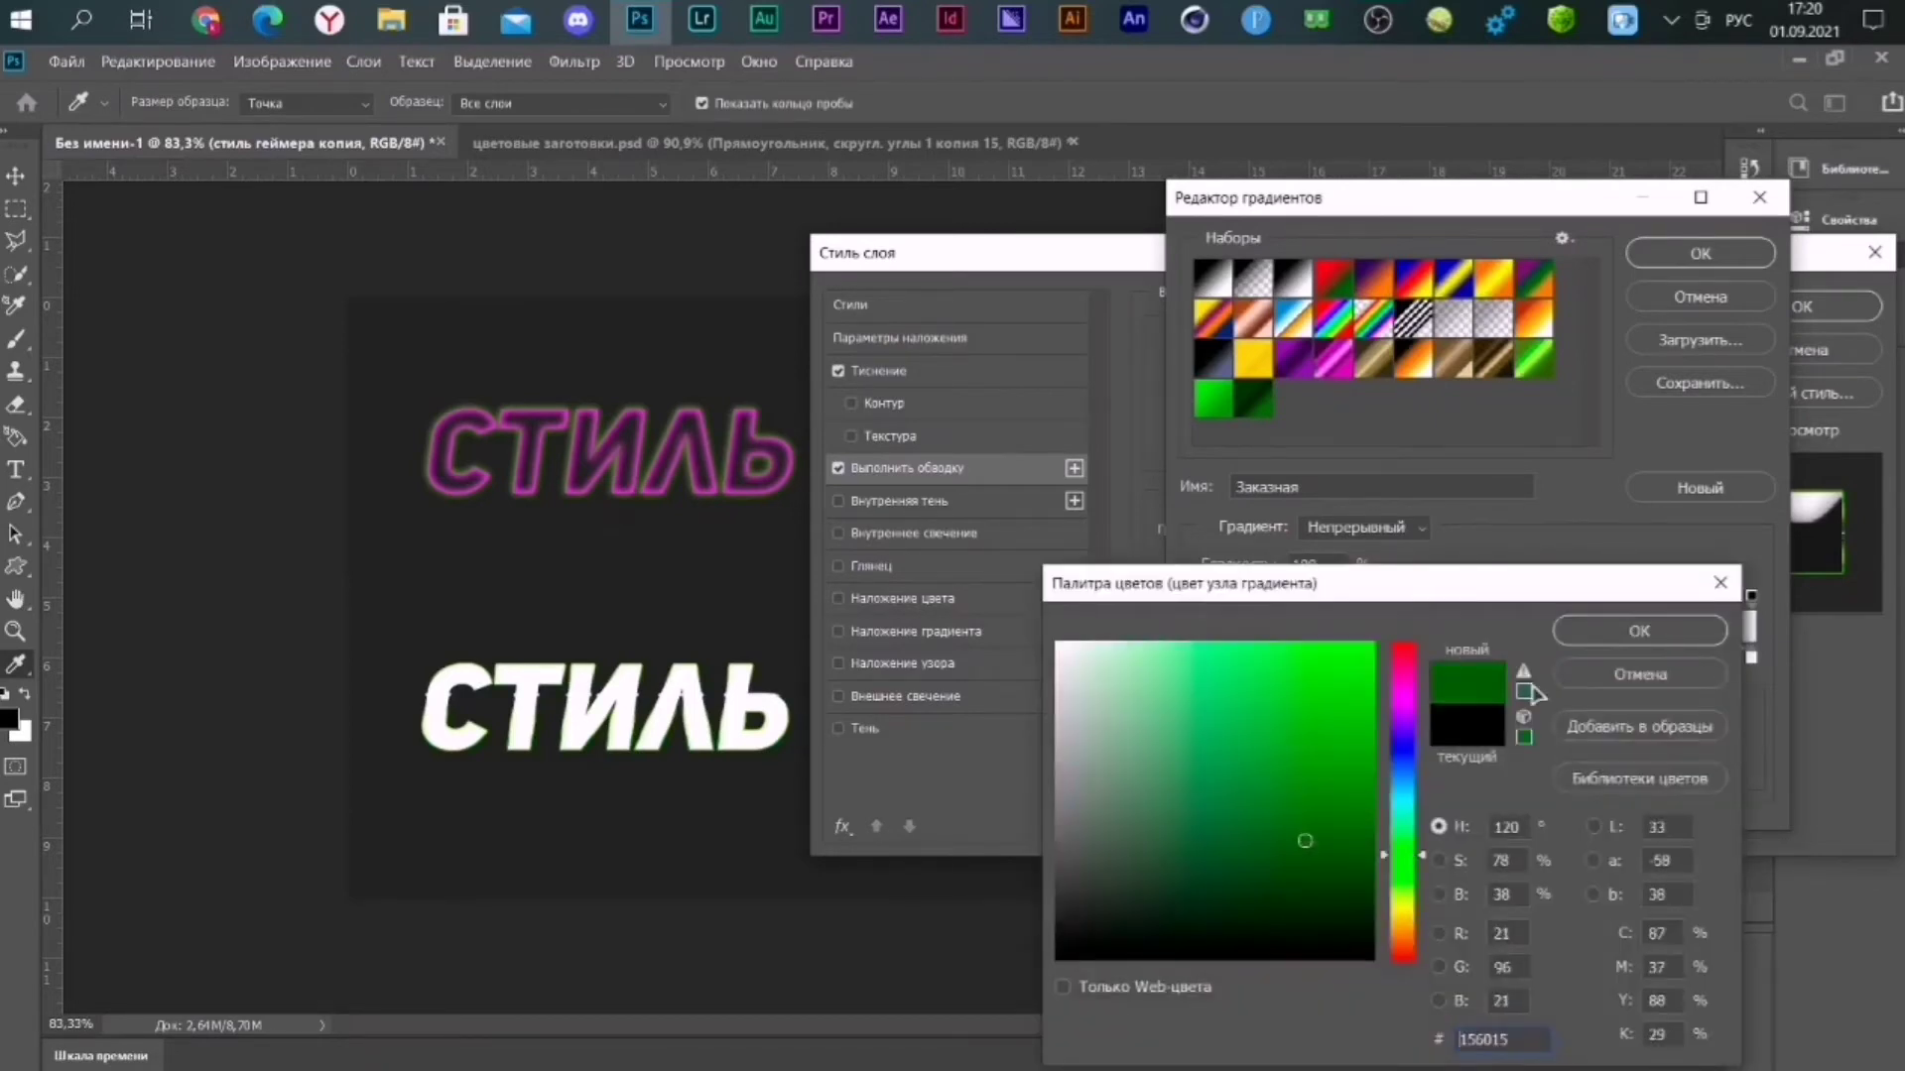
click(1638, 631)
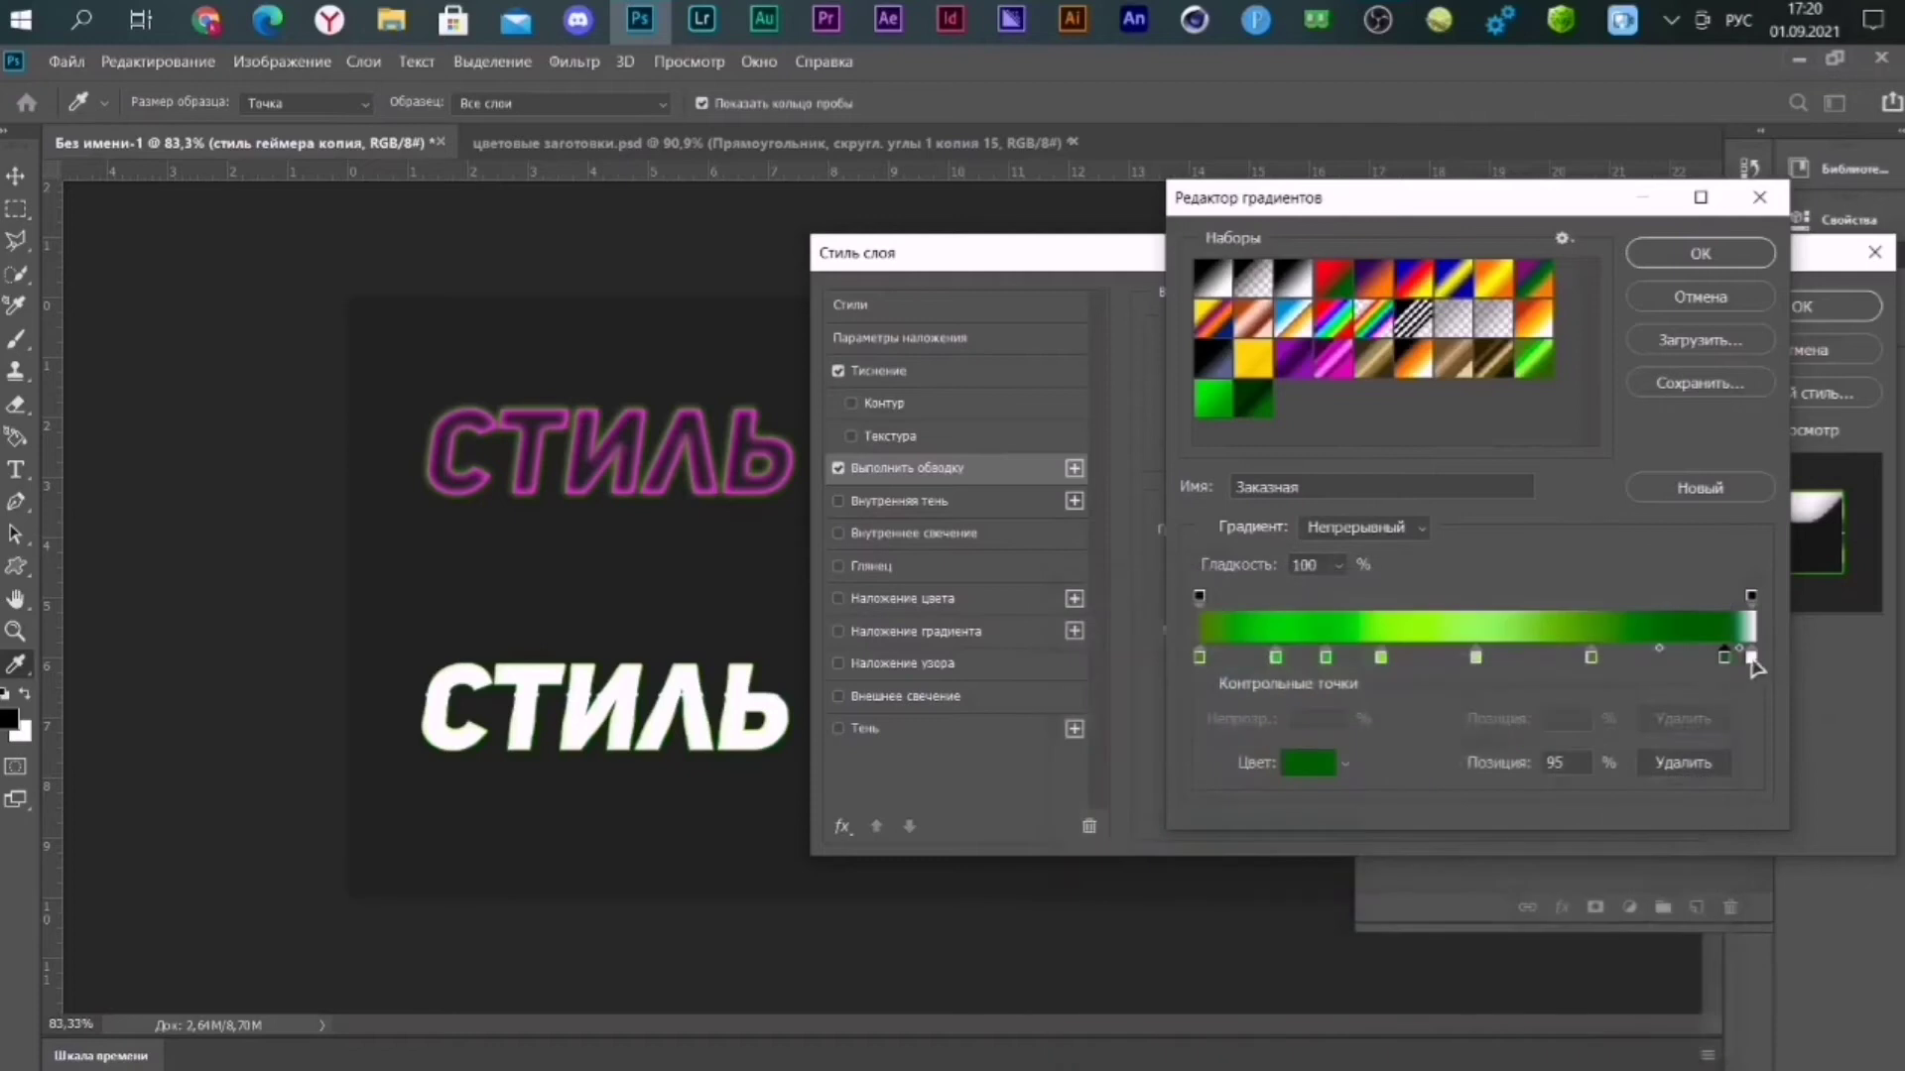
click(1751, 658)
click(1308, 762)
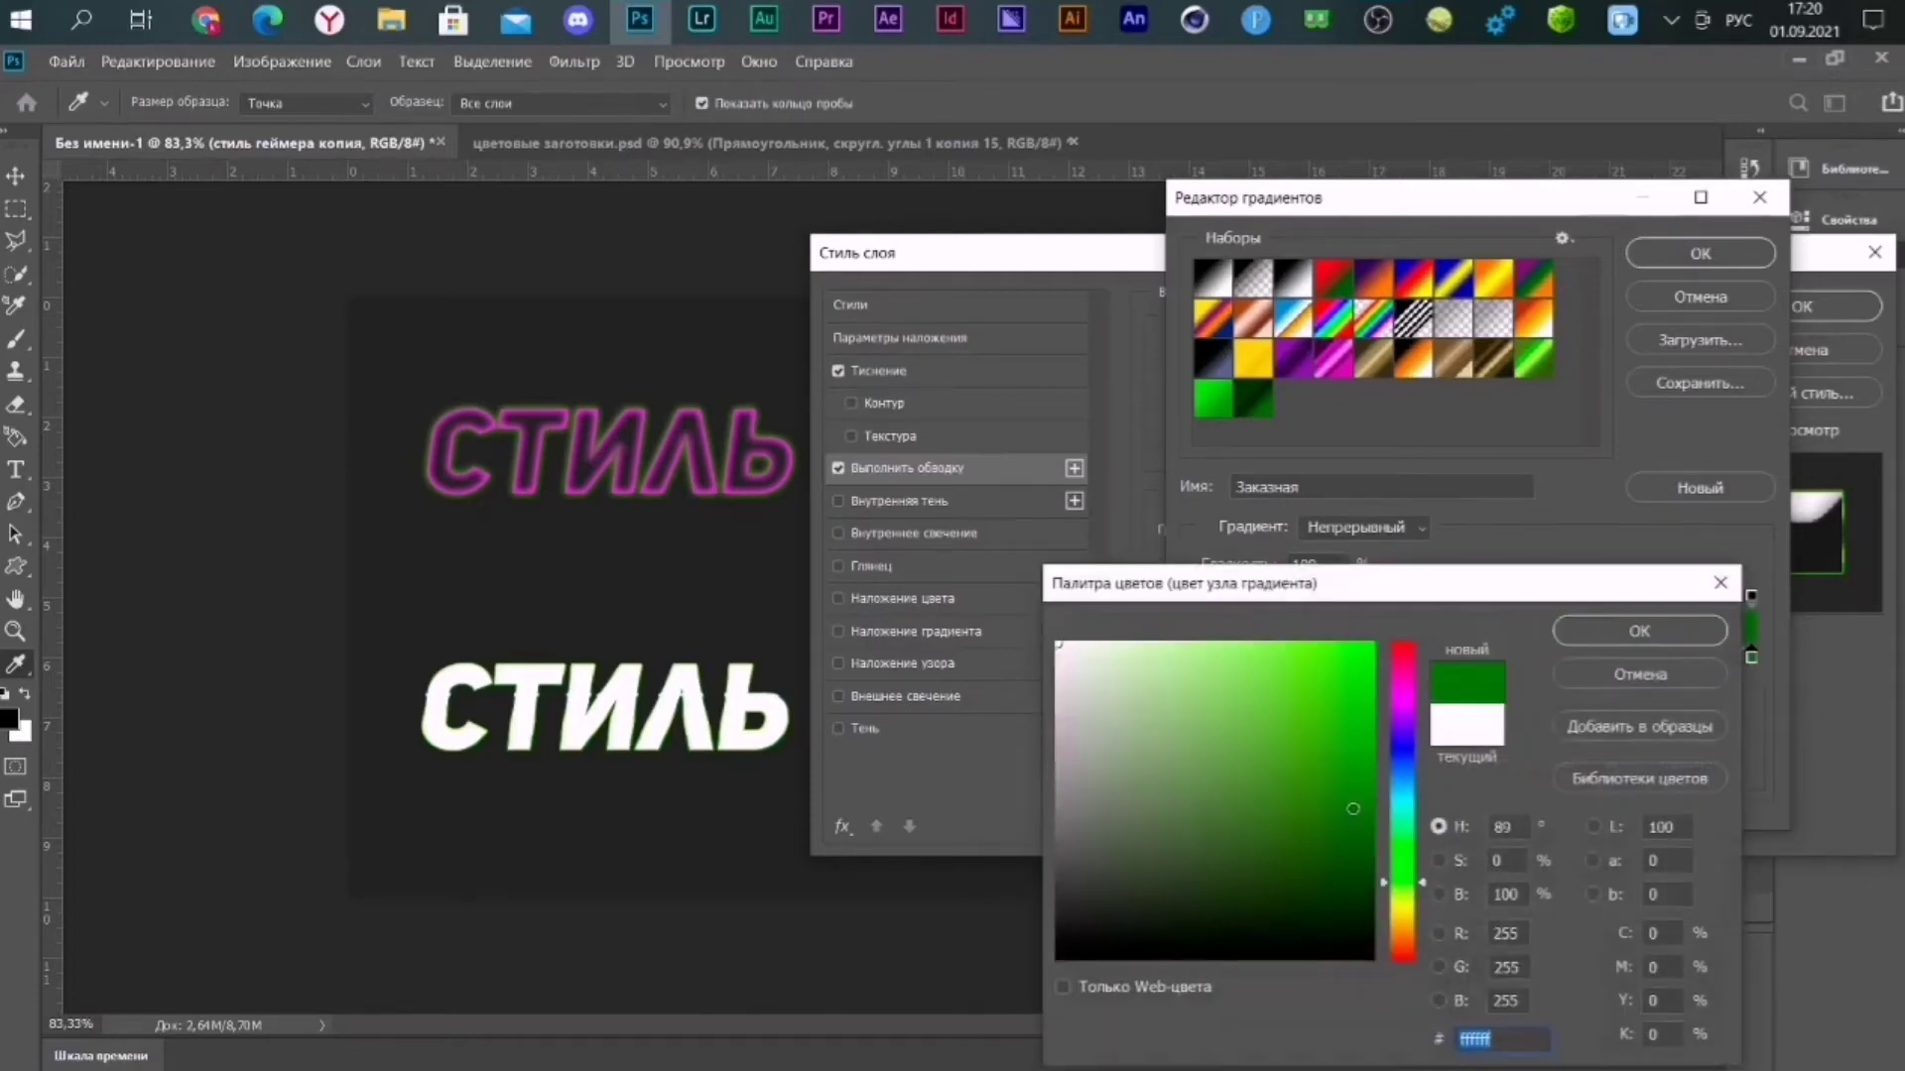
click(1639, 631)
Apply the green stroke gradient, then sample the pale cream swatch as the foreground colour.
click(1699, 256)
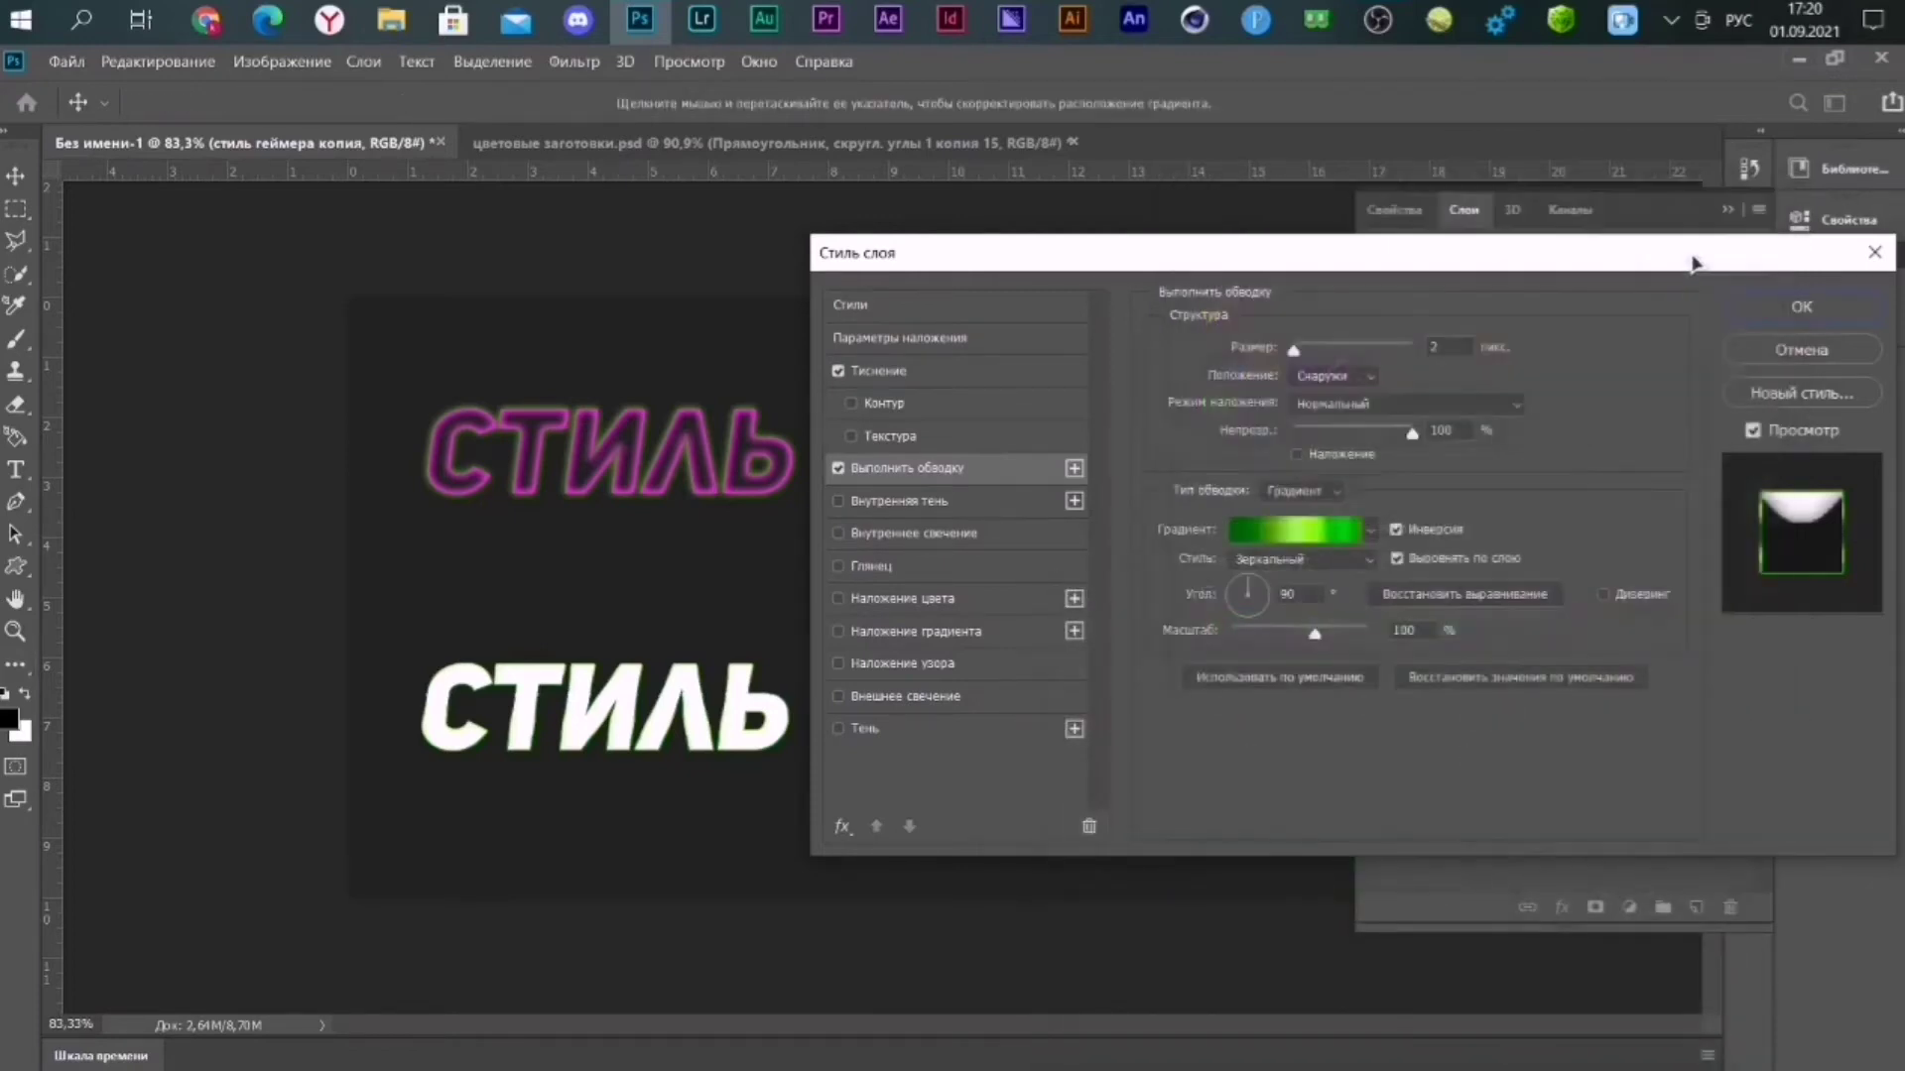
click(1799, 307)
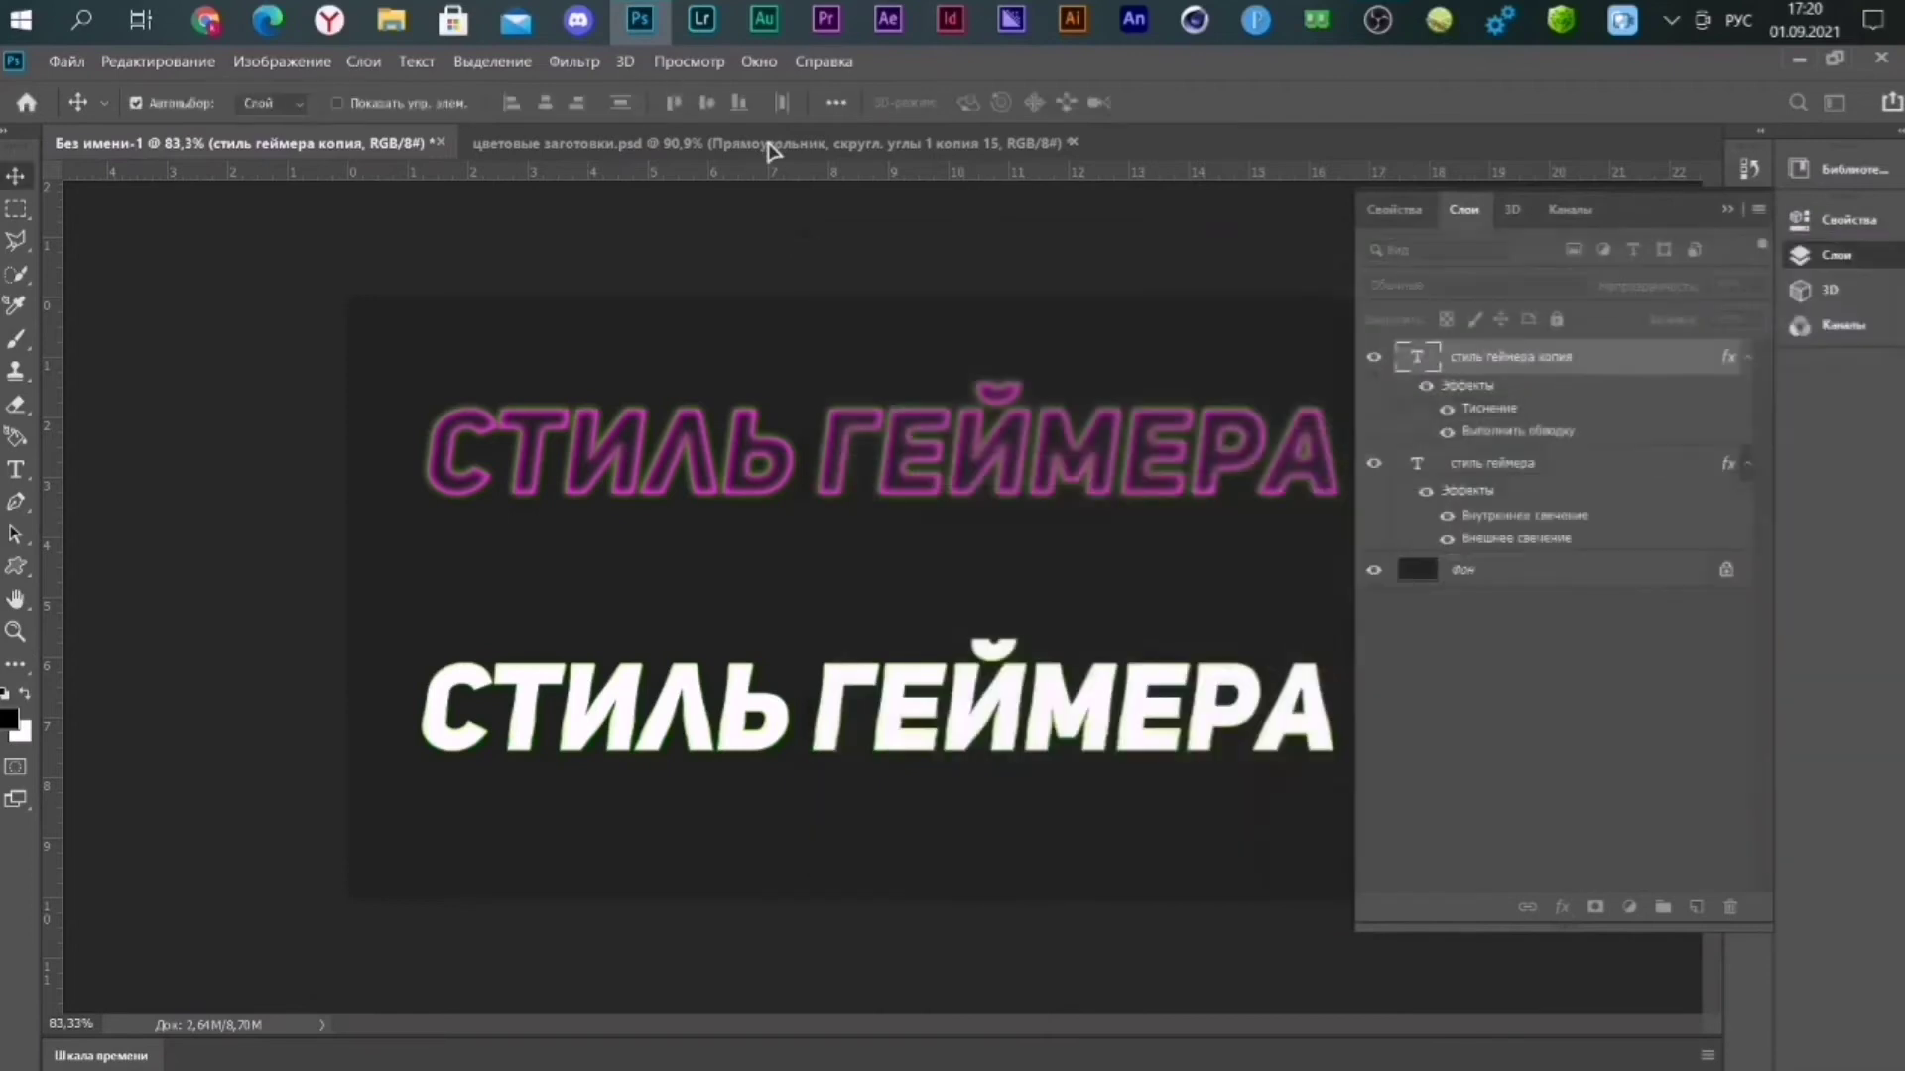
click(772, 145)
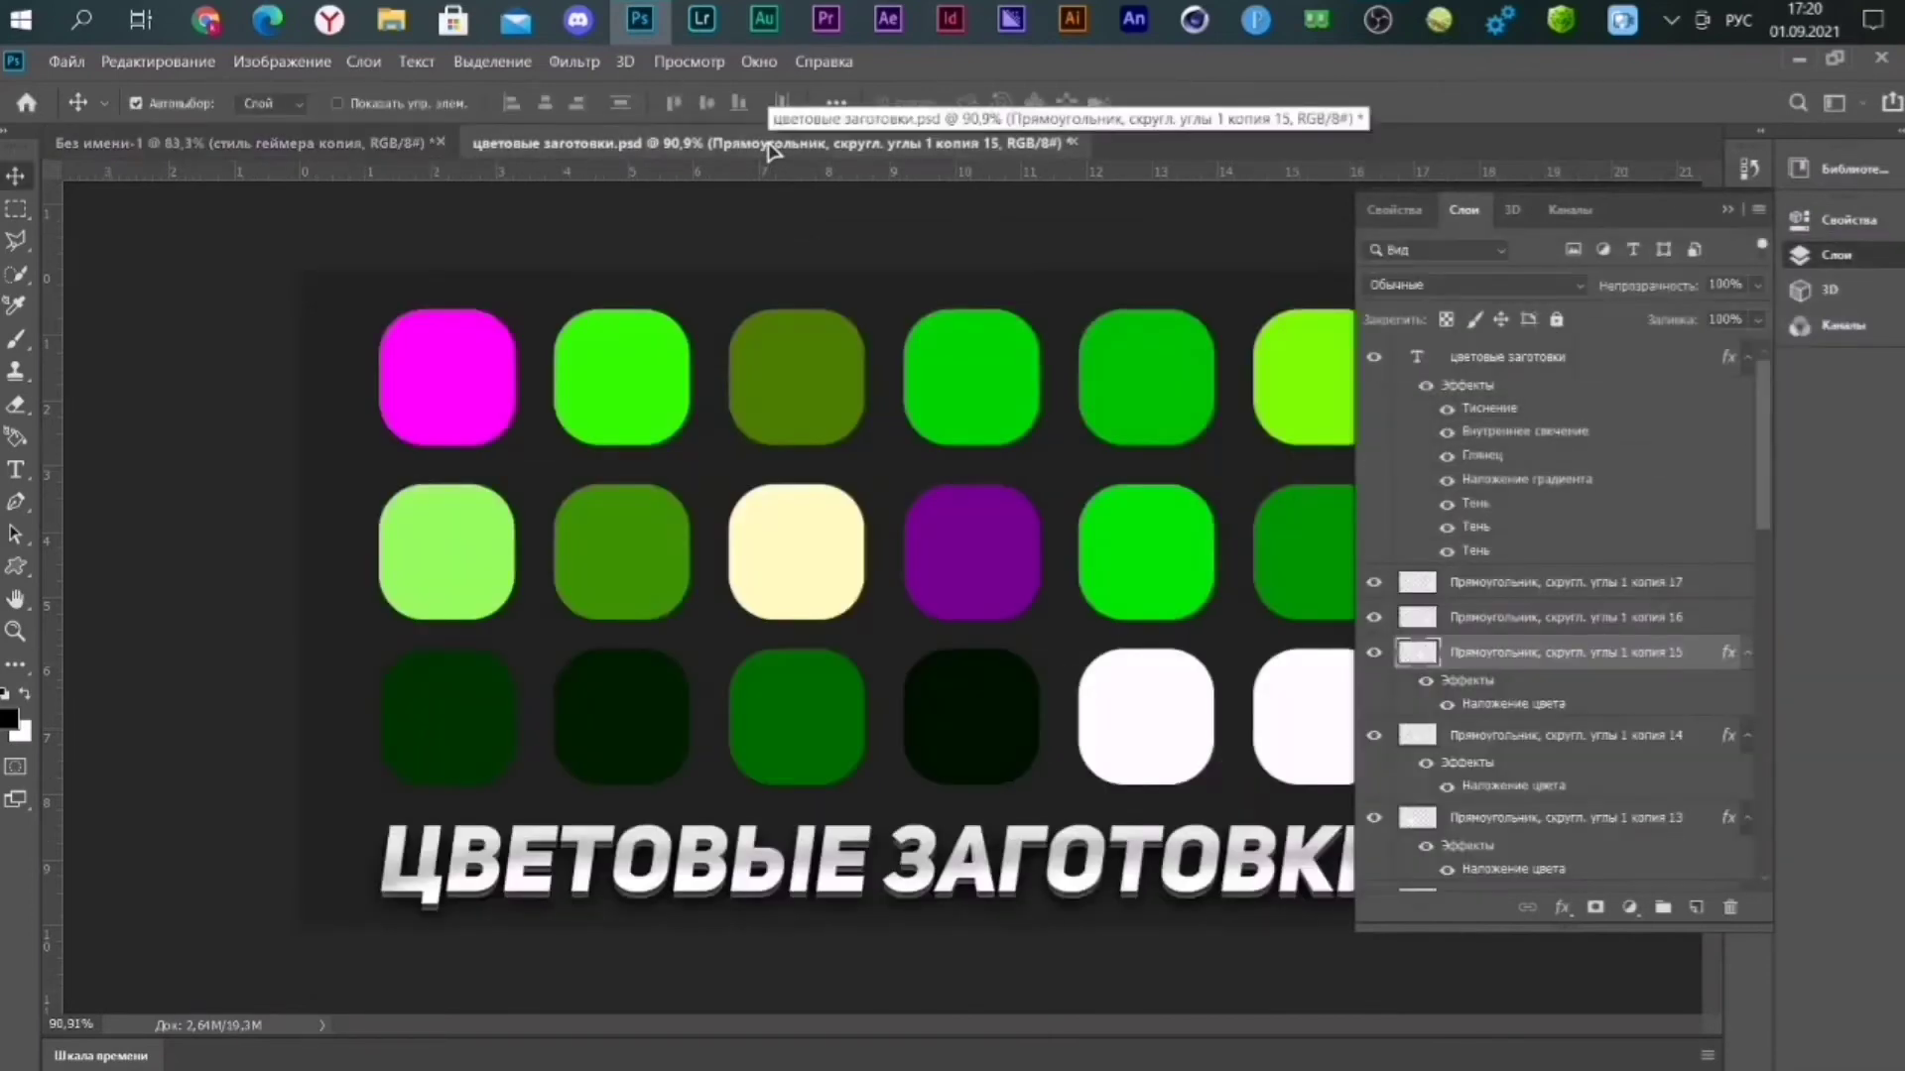
click(774, 580)
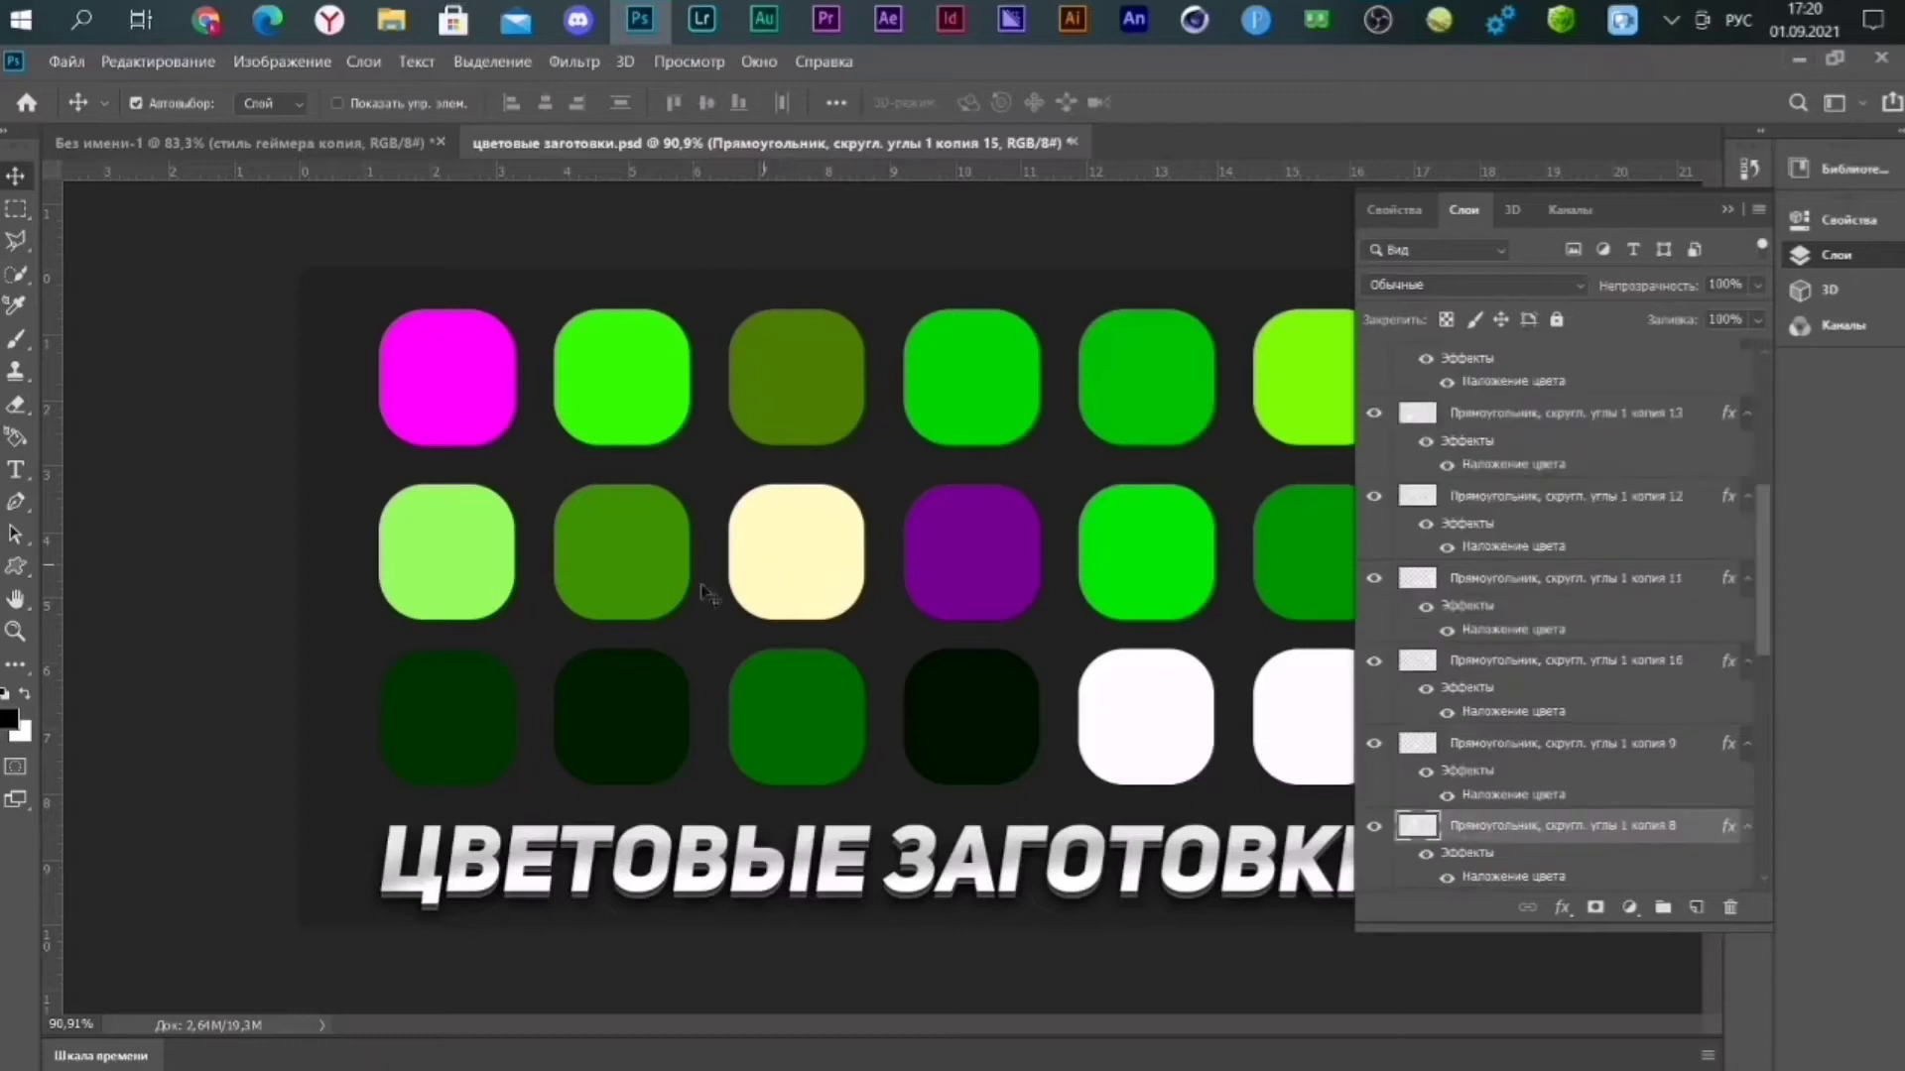
key(i)
click(779, 594)
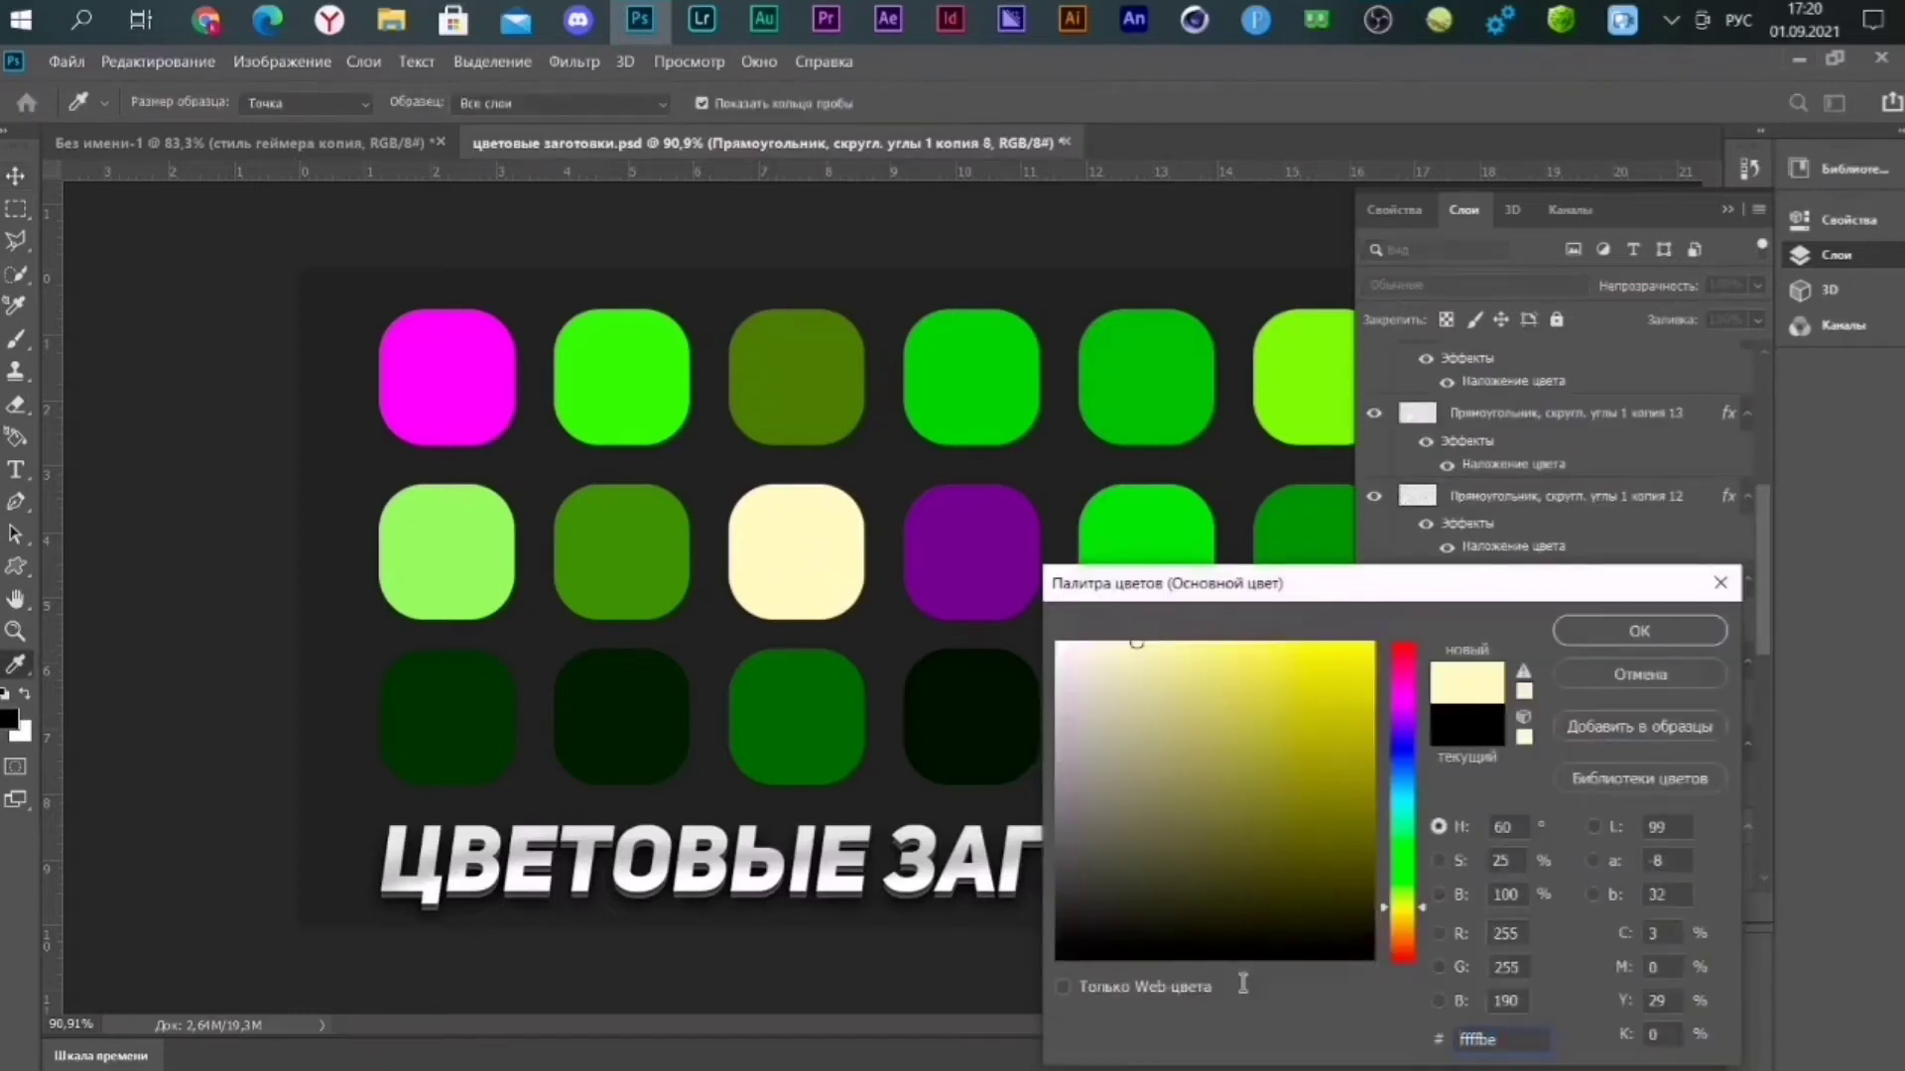
click(1612, 677)
click(238, 143)
key(v)
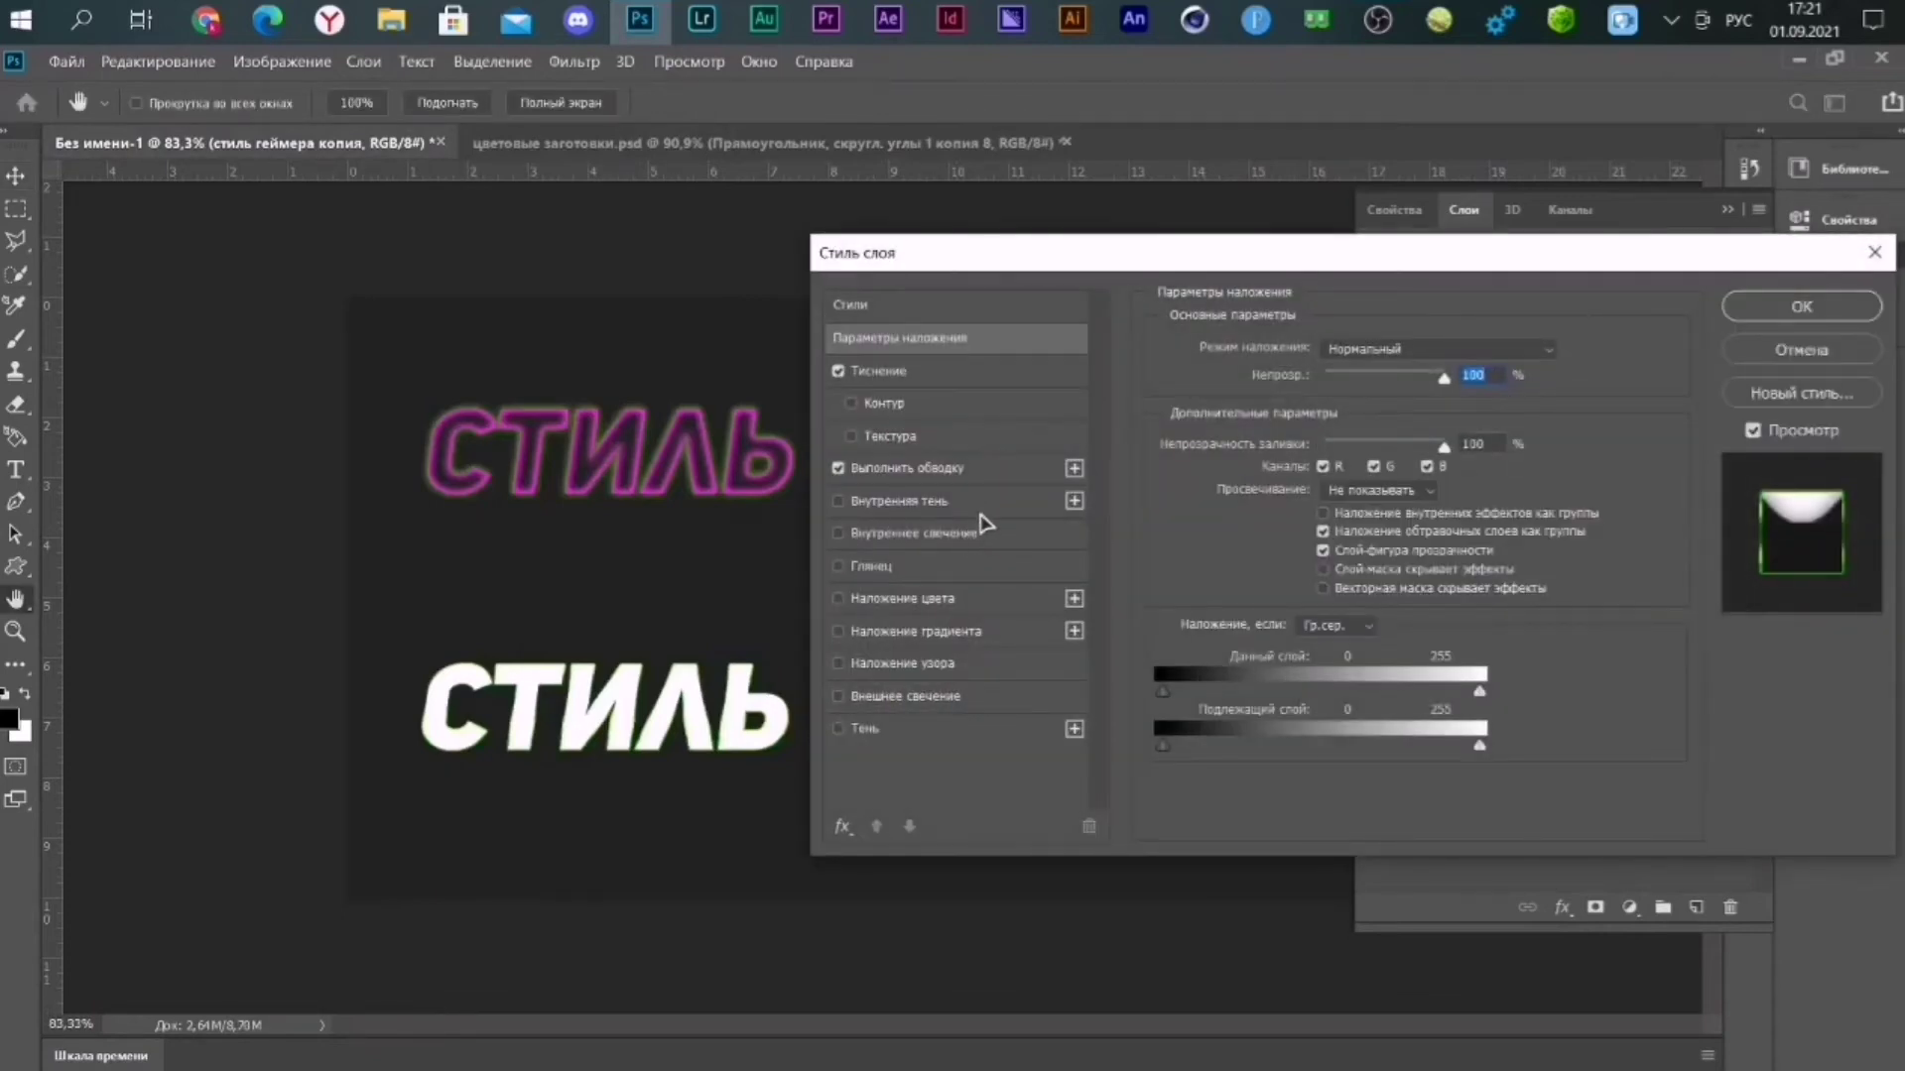
Add an Overlay (Перекрытие) inner shadow: 50% opacity, 120° angle without global light, 5 px distance.
click(960, 508)
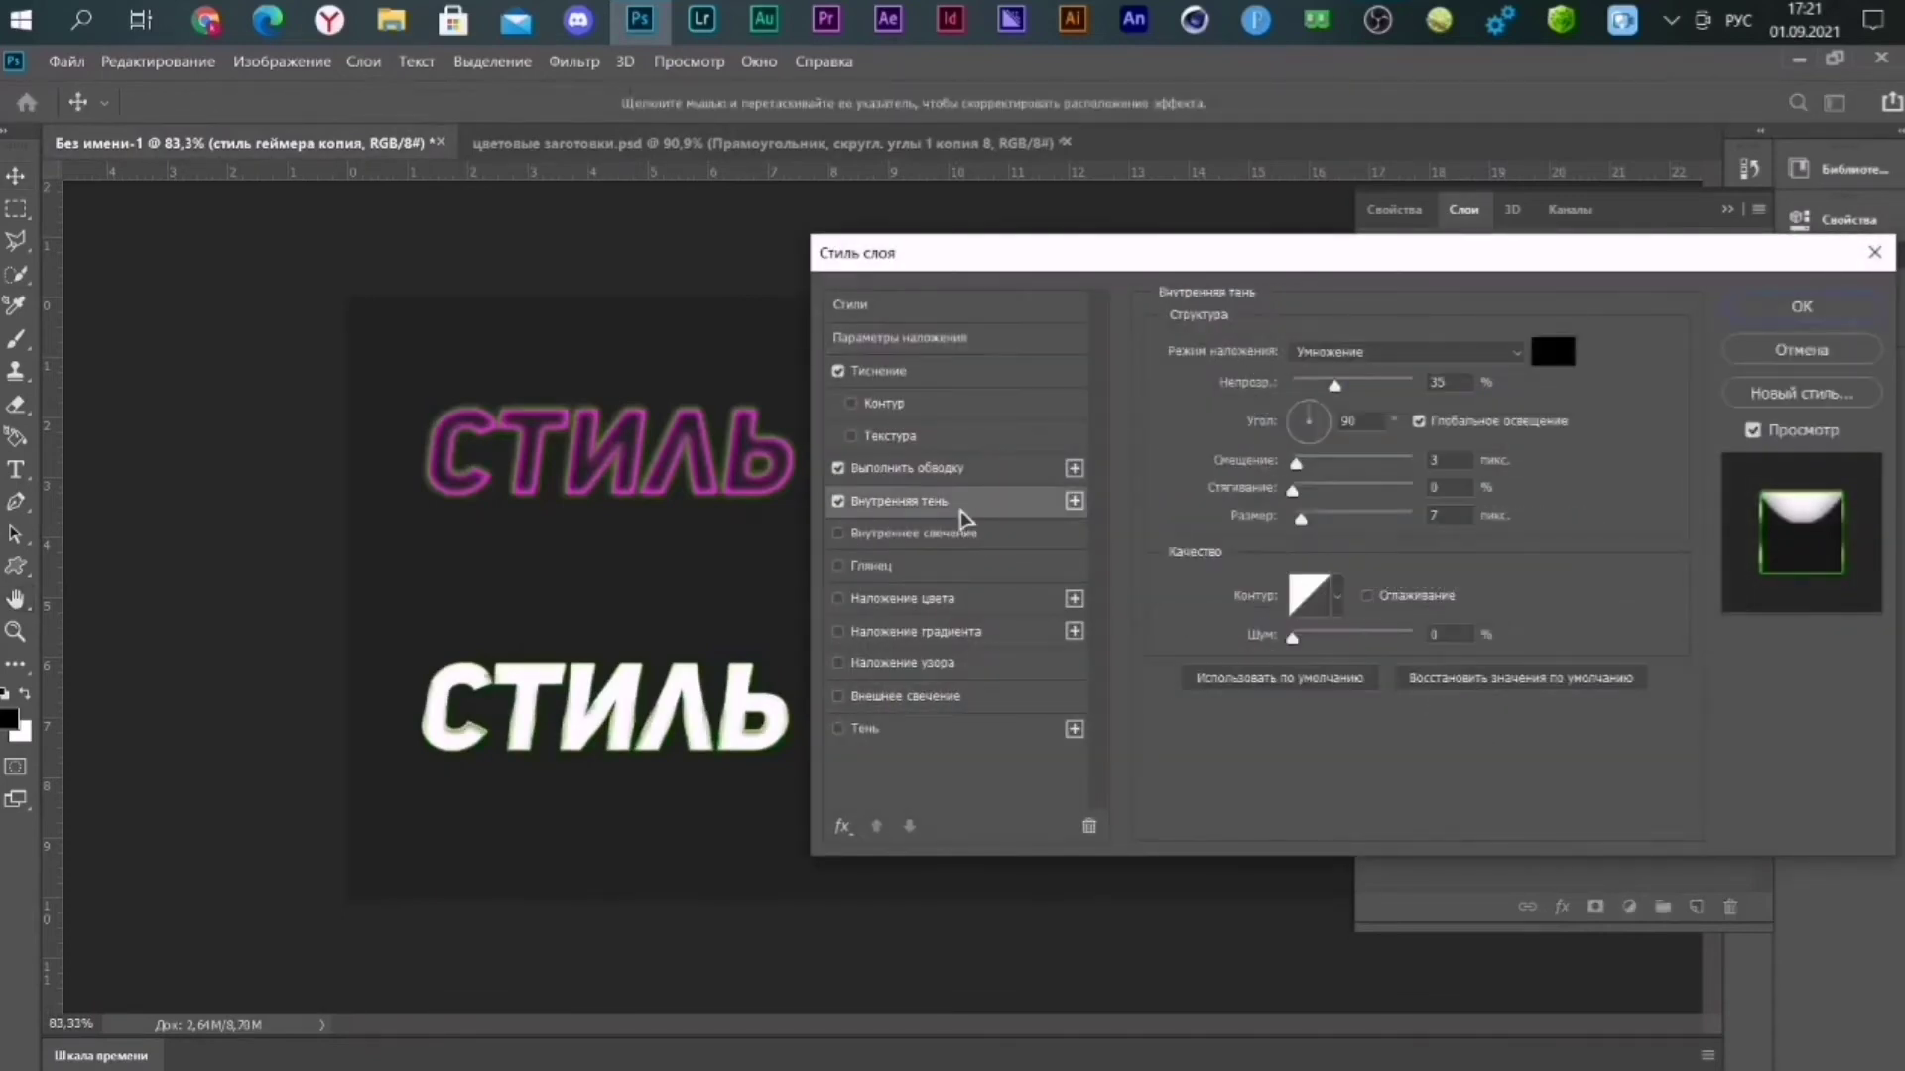
click(1332, 354)
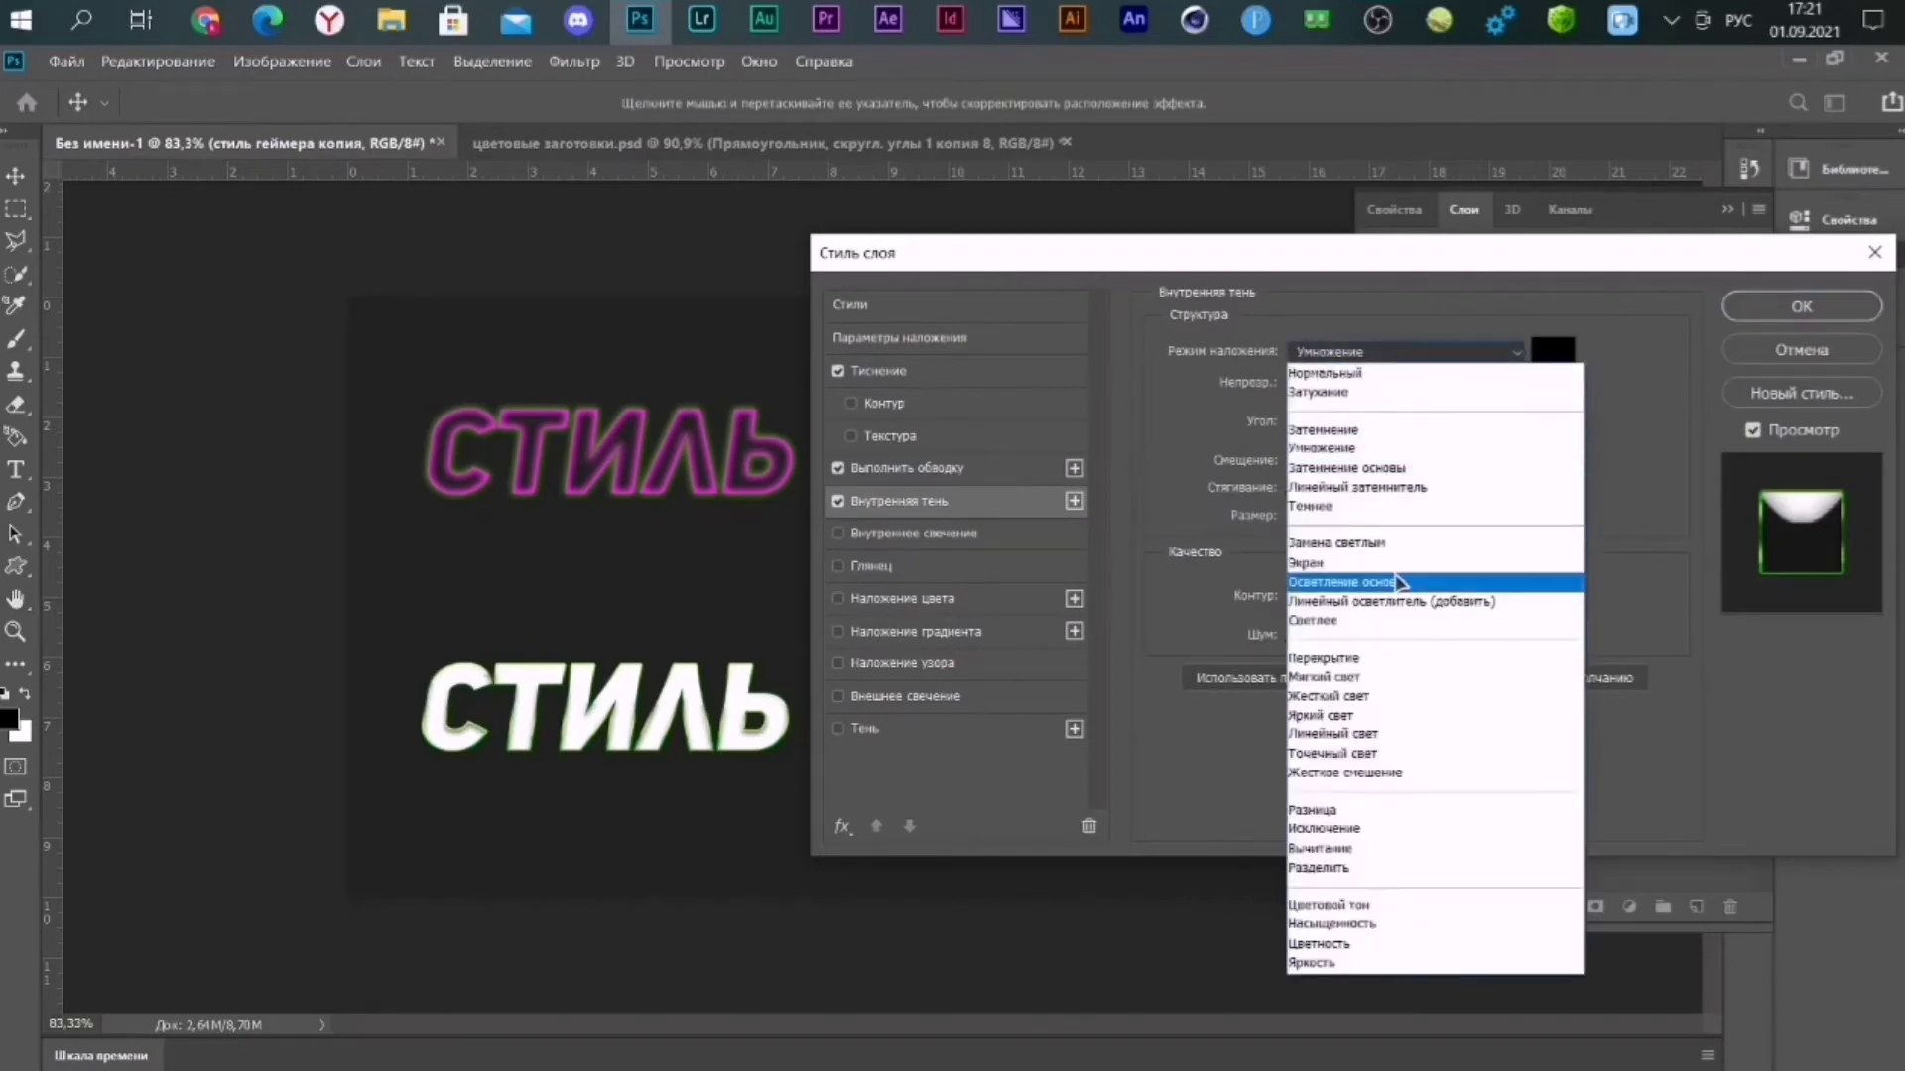
click(1388, 625)
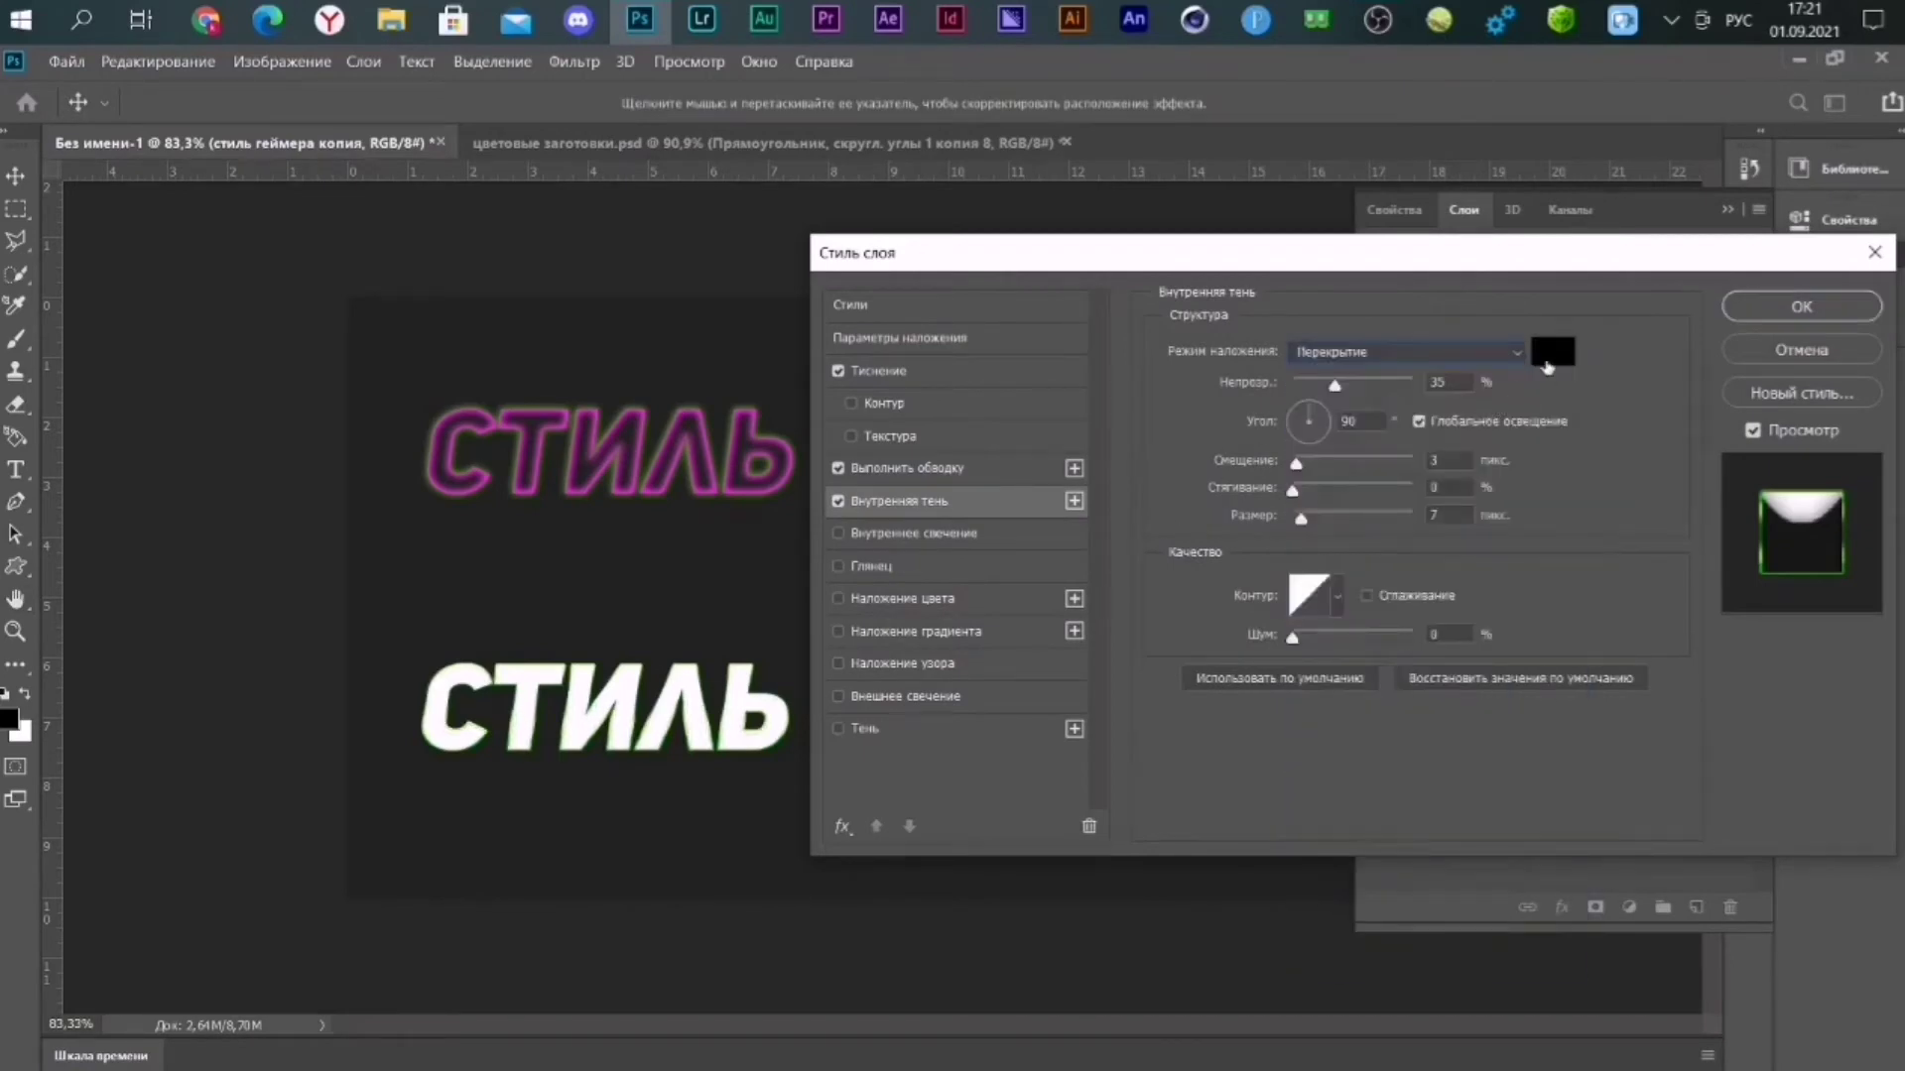
drag(1255, 383, 1275, 385)
click(1420, 420)
text(120)
drag(1307, 468, 1249, 527)
Enable a cream inner glow in Color Dodge (Осветление основы) blend mode.
click(1004, 536)
click(1448, 349)
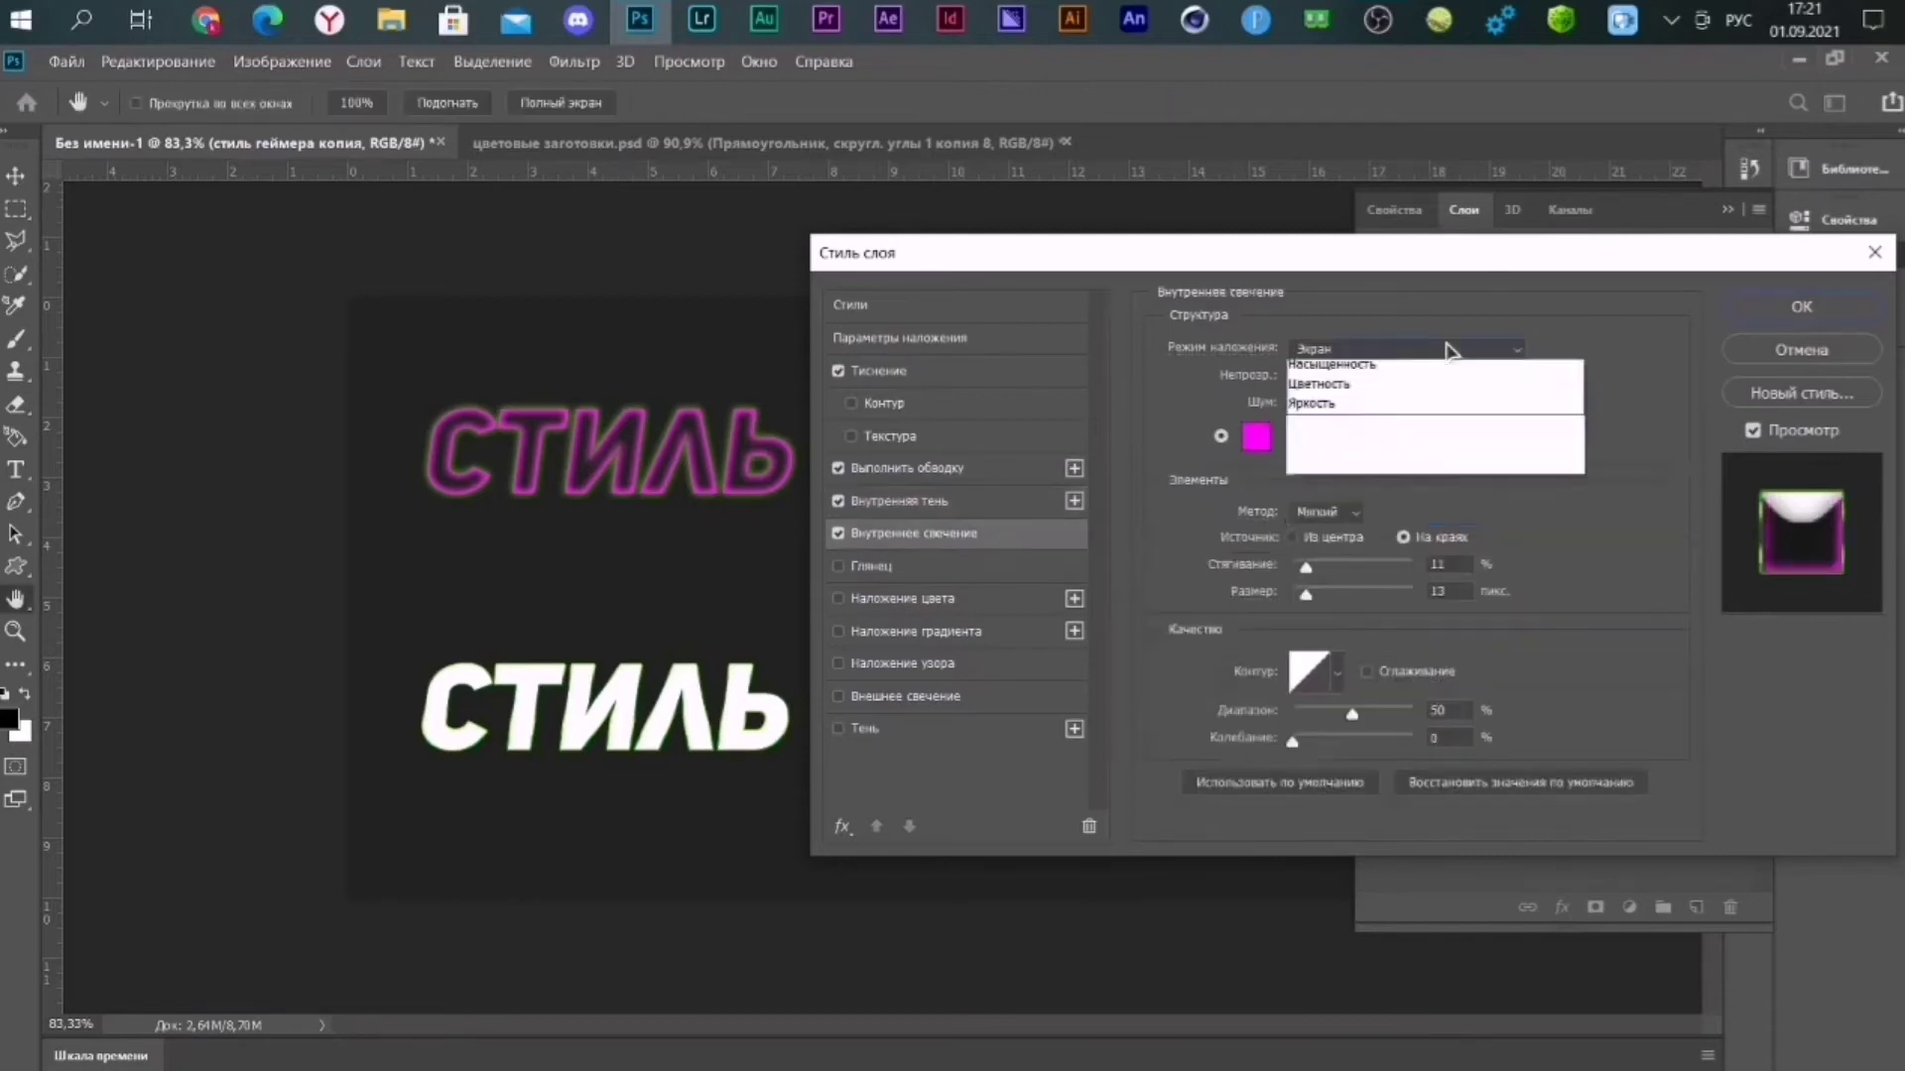
click(1399, 595)
click(1257, 436)
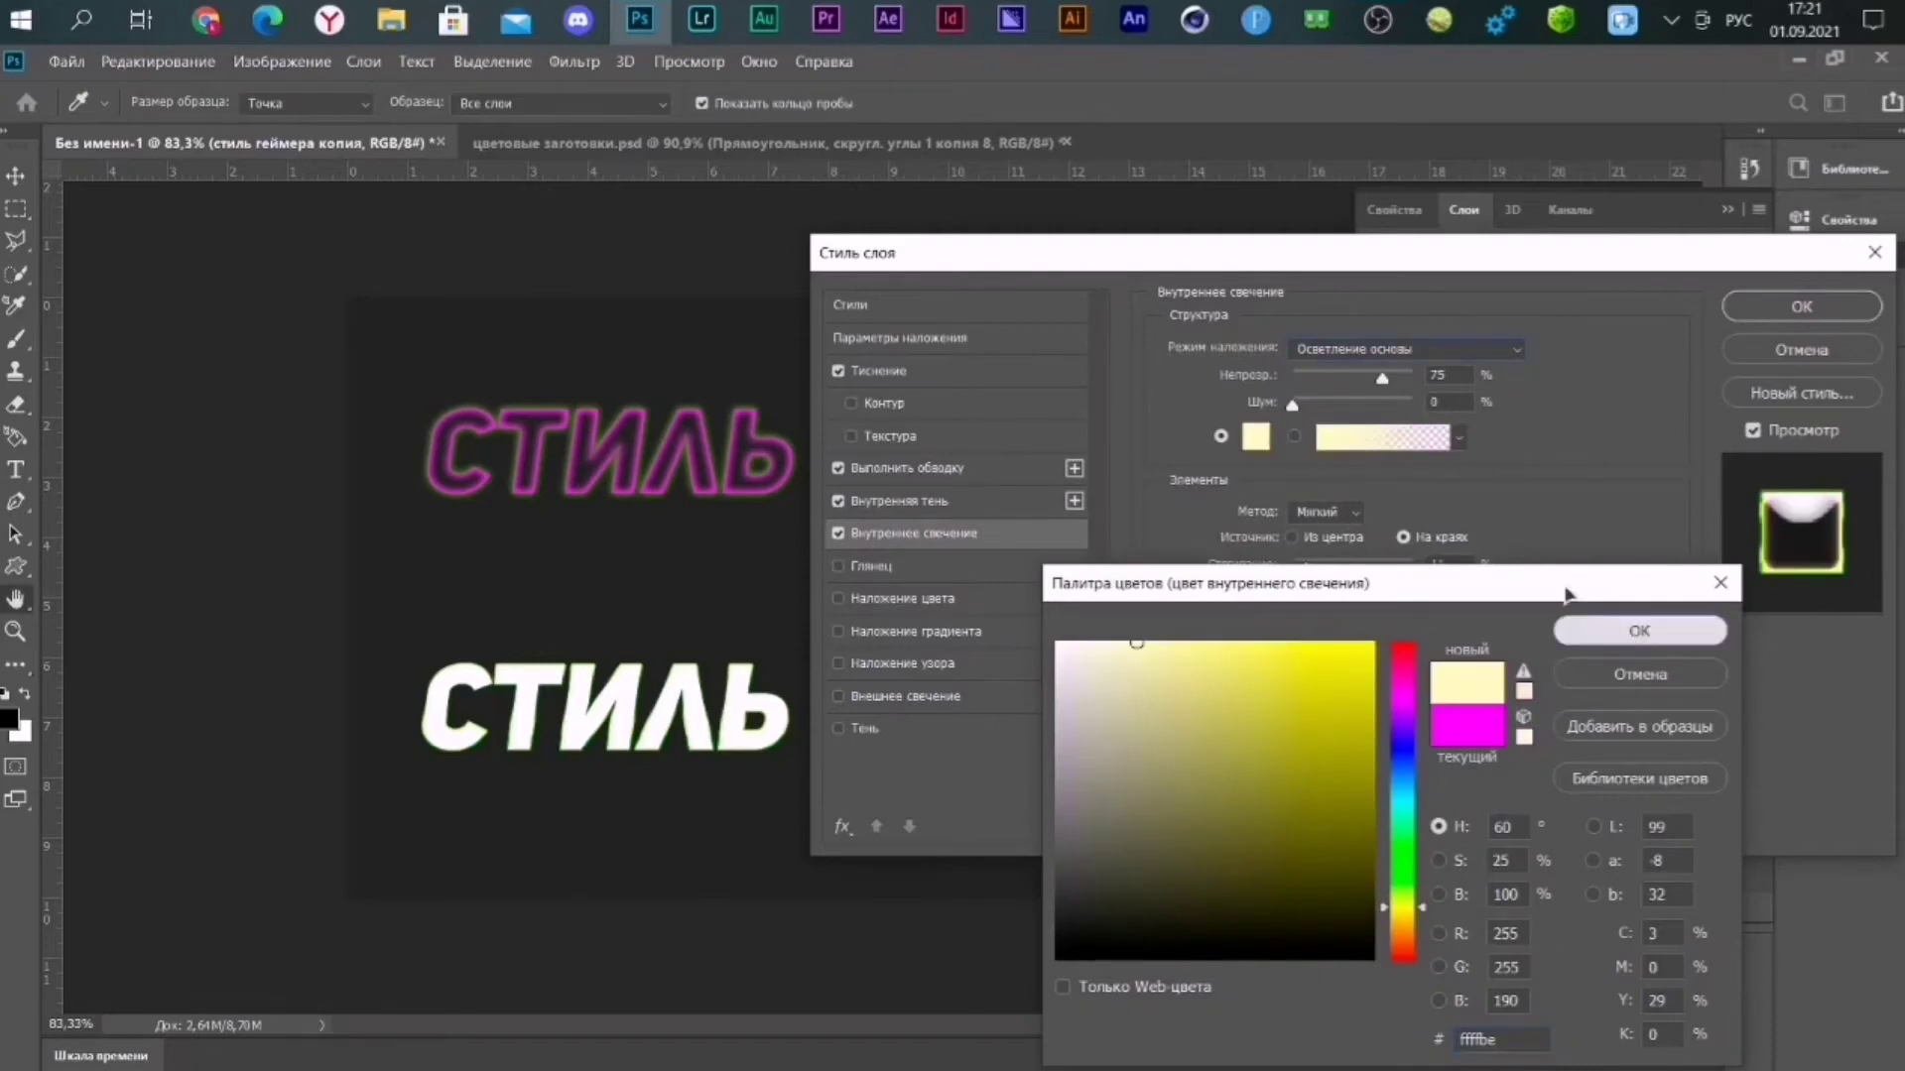
click(1639, 631)
Set the inner glow to 31% opacity, 0 choke, 7 px size with a bell contour, and enable Satin.
double_click(1444, 375)
text(31)
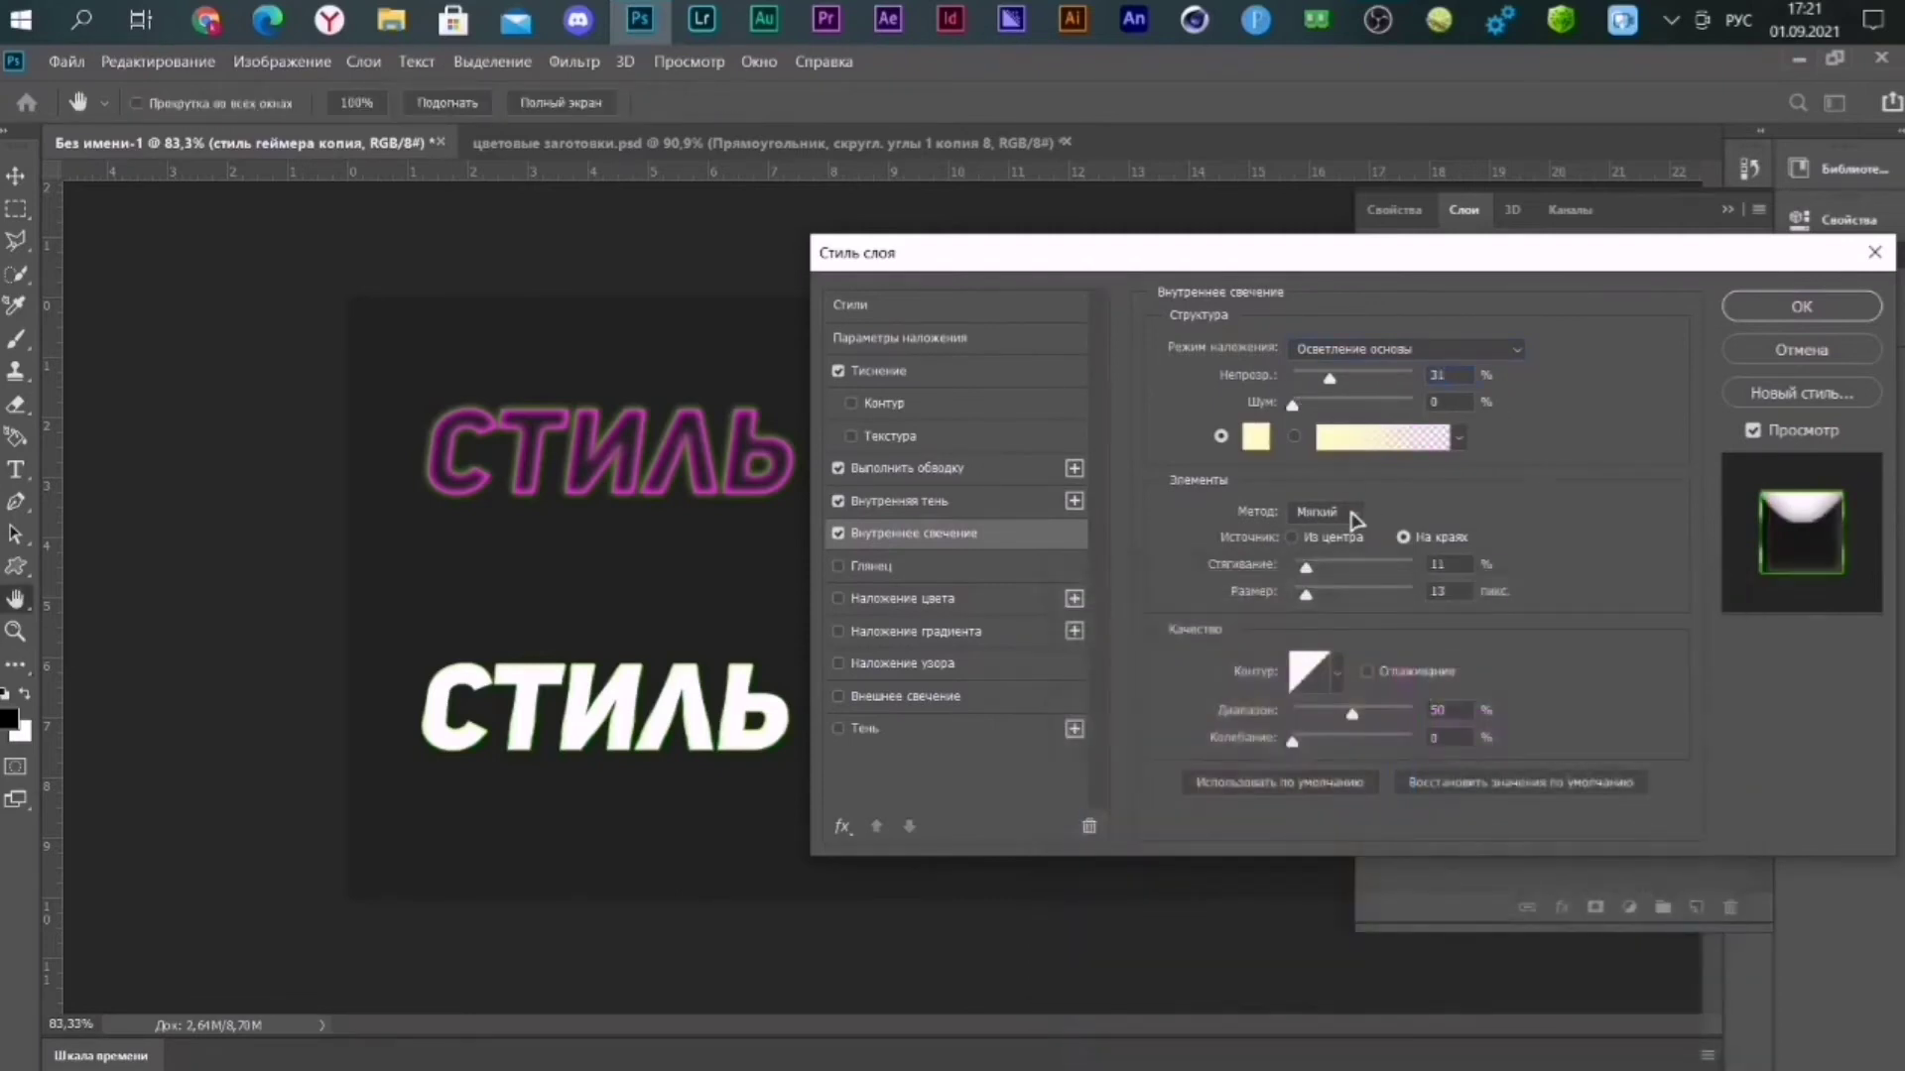
double_click(1438, 563)
text(0)
key(Tab)
text(7)
click(1337, 673)
click(1228, 729)
click(1464, 680)
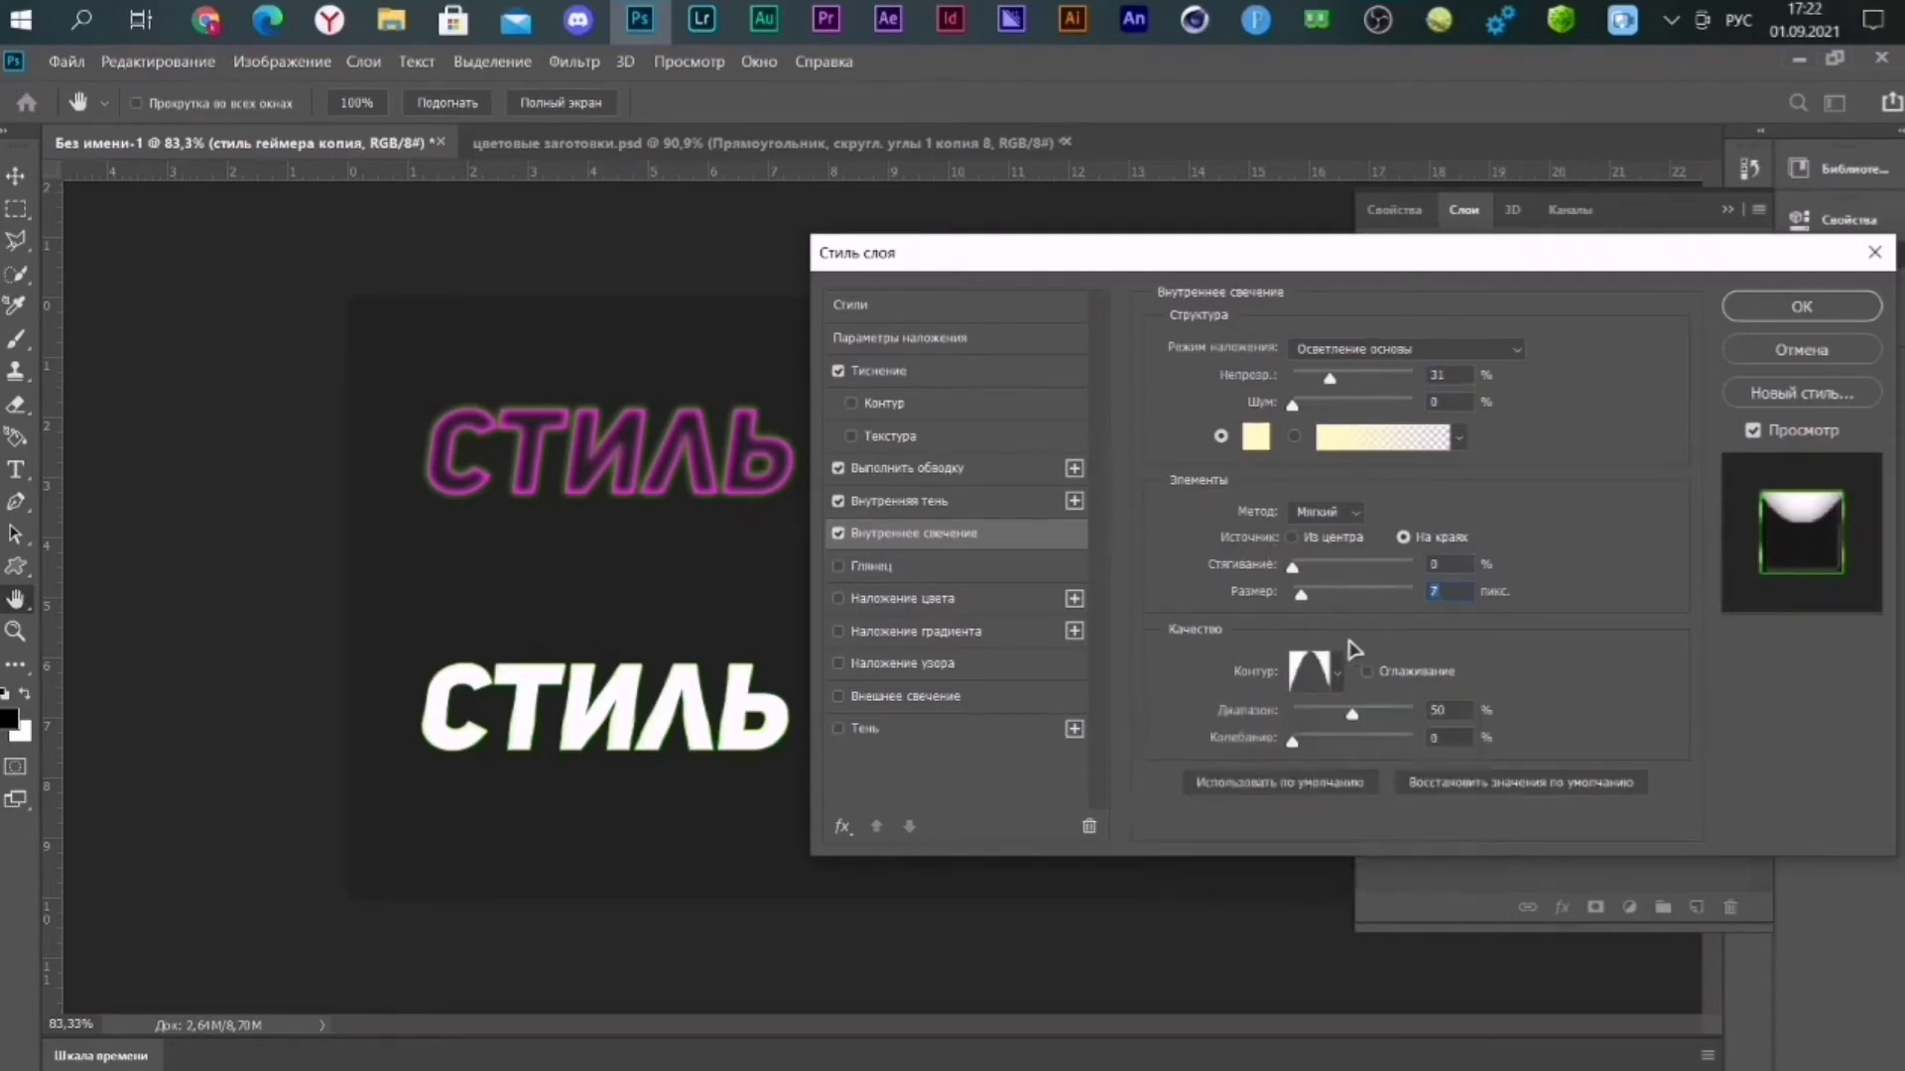
click(937, 574)
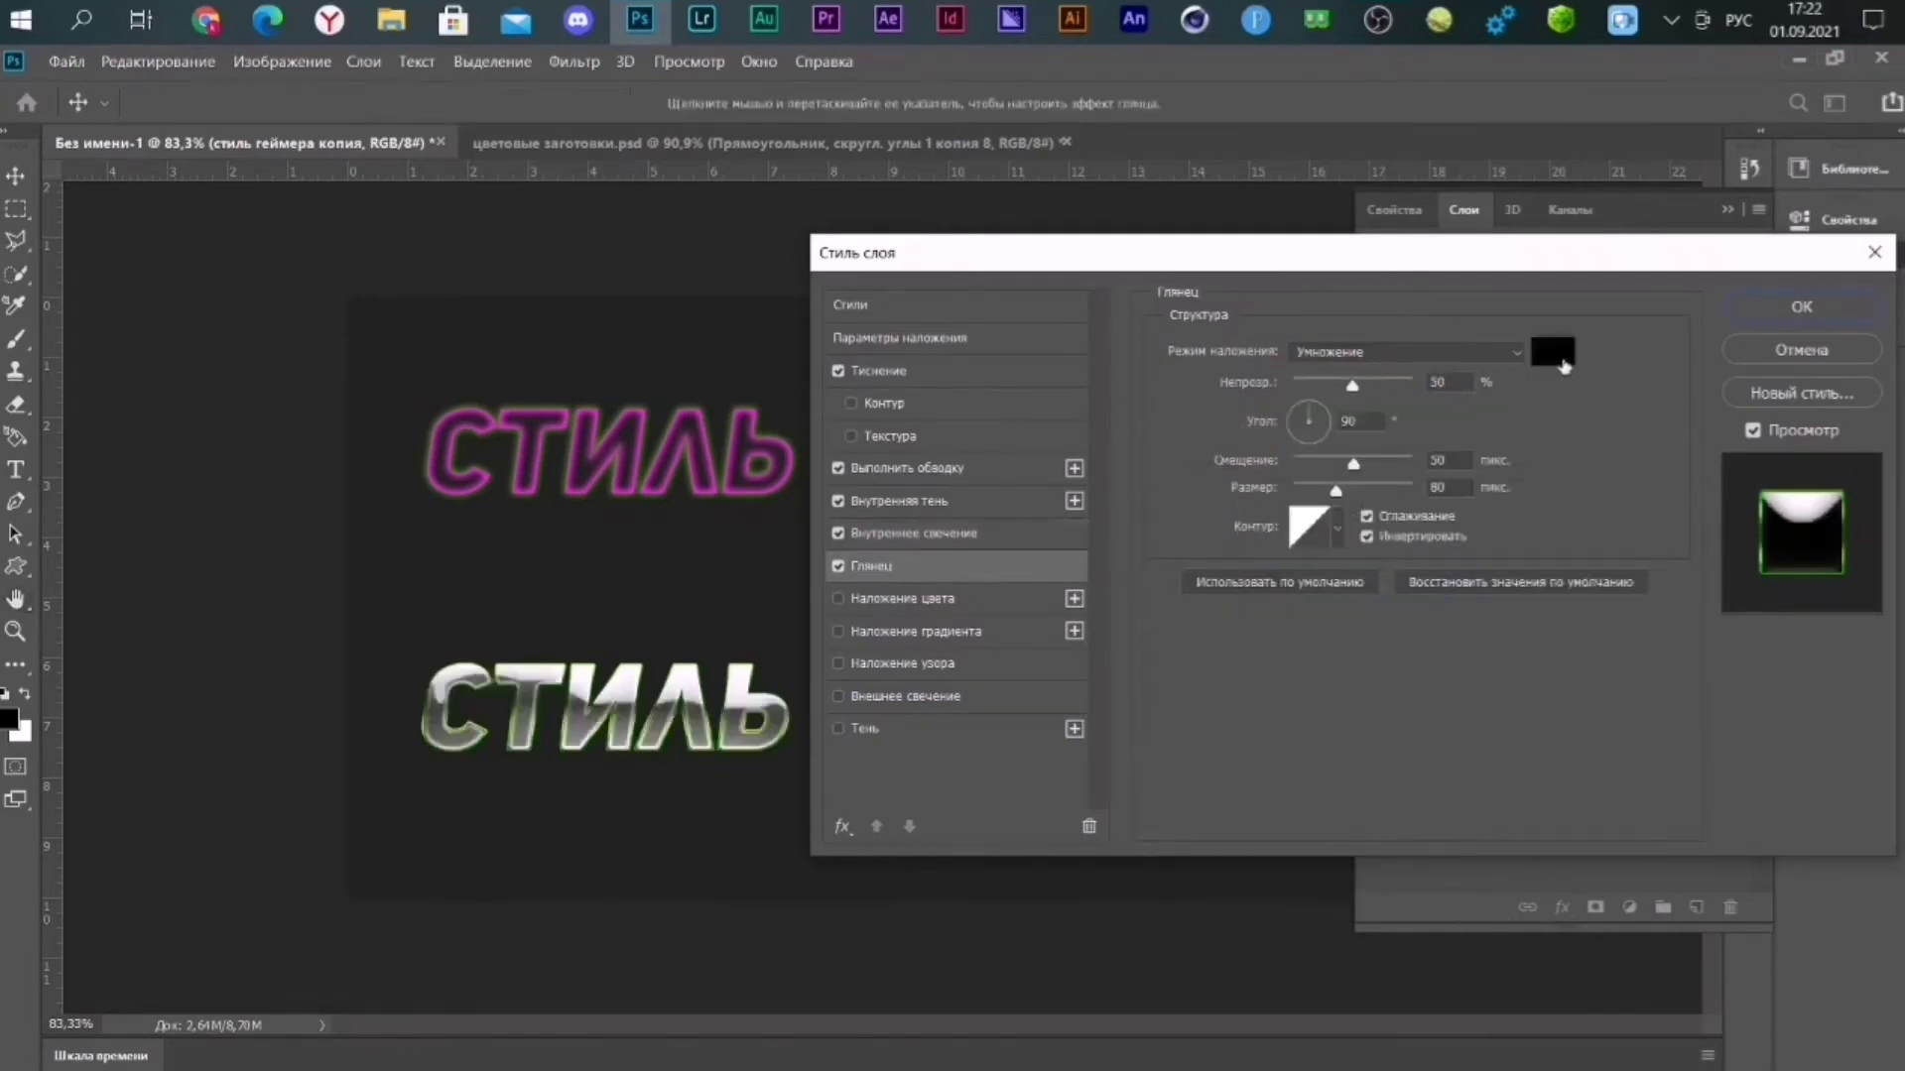
Set the satin to white Vivid Light at 30% opacity, 19° angle, 11 px distance and size.
click(1552, 351)
click(1058, 650)
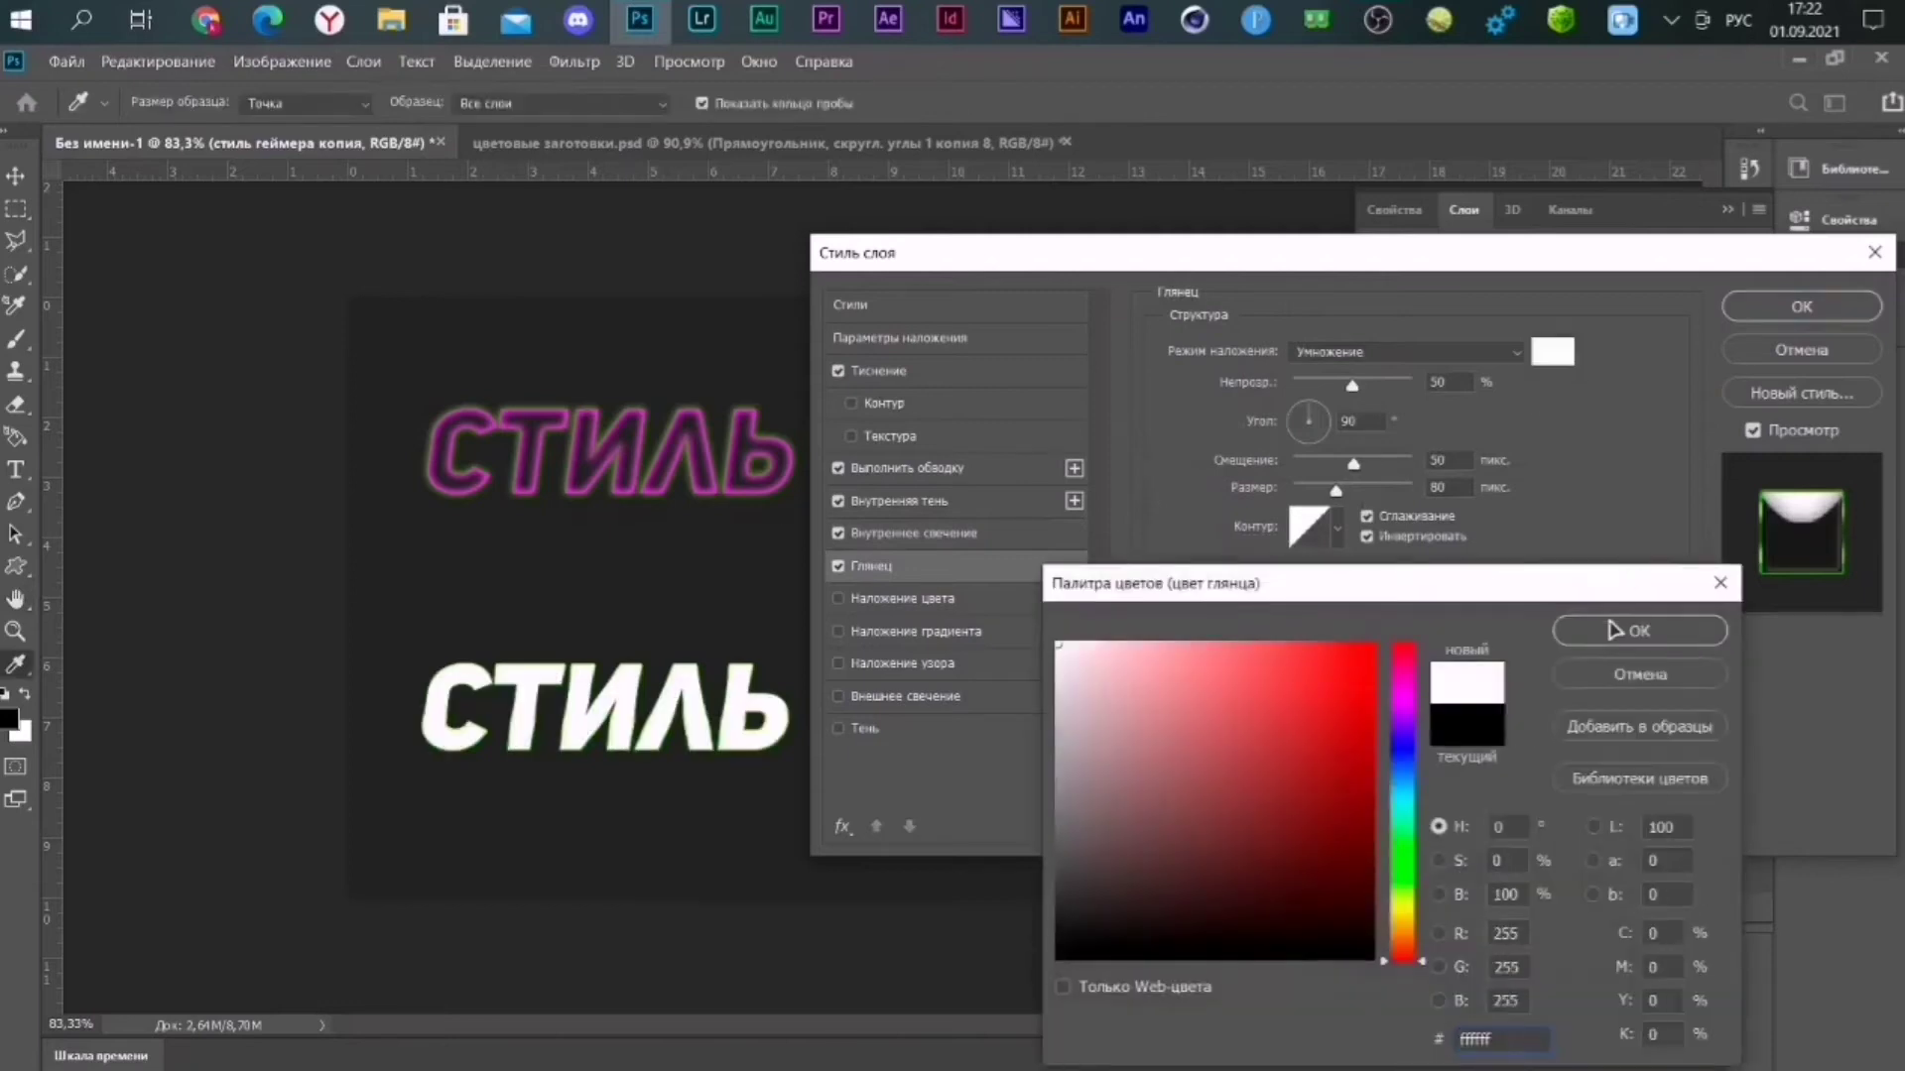
click(1638, 625)
click(1398, 351)
click(1384, 726)
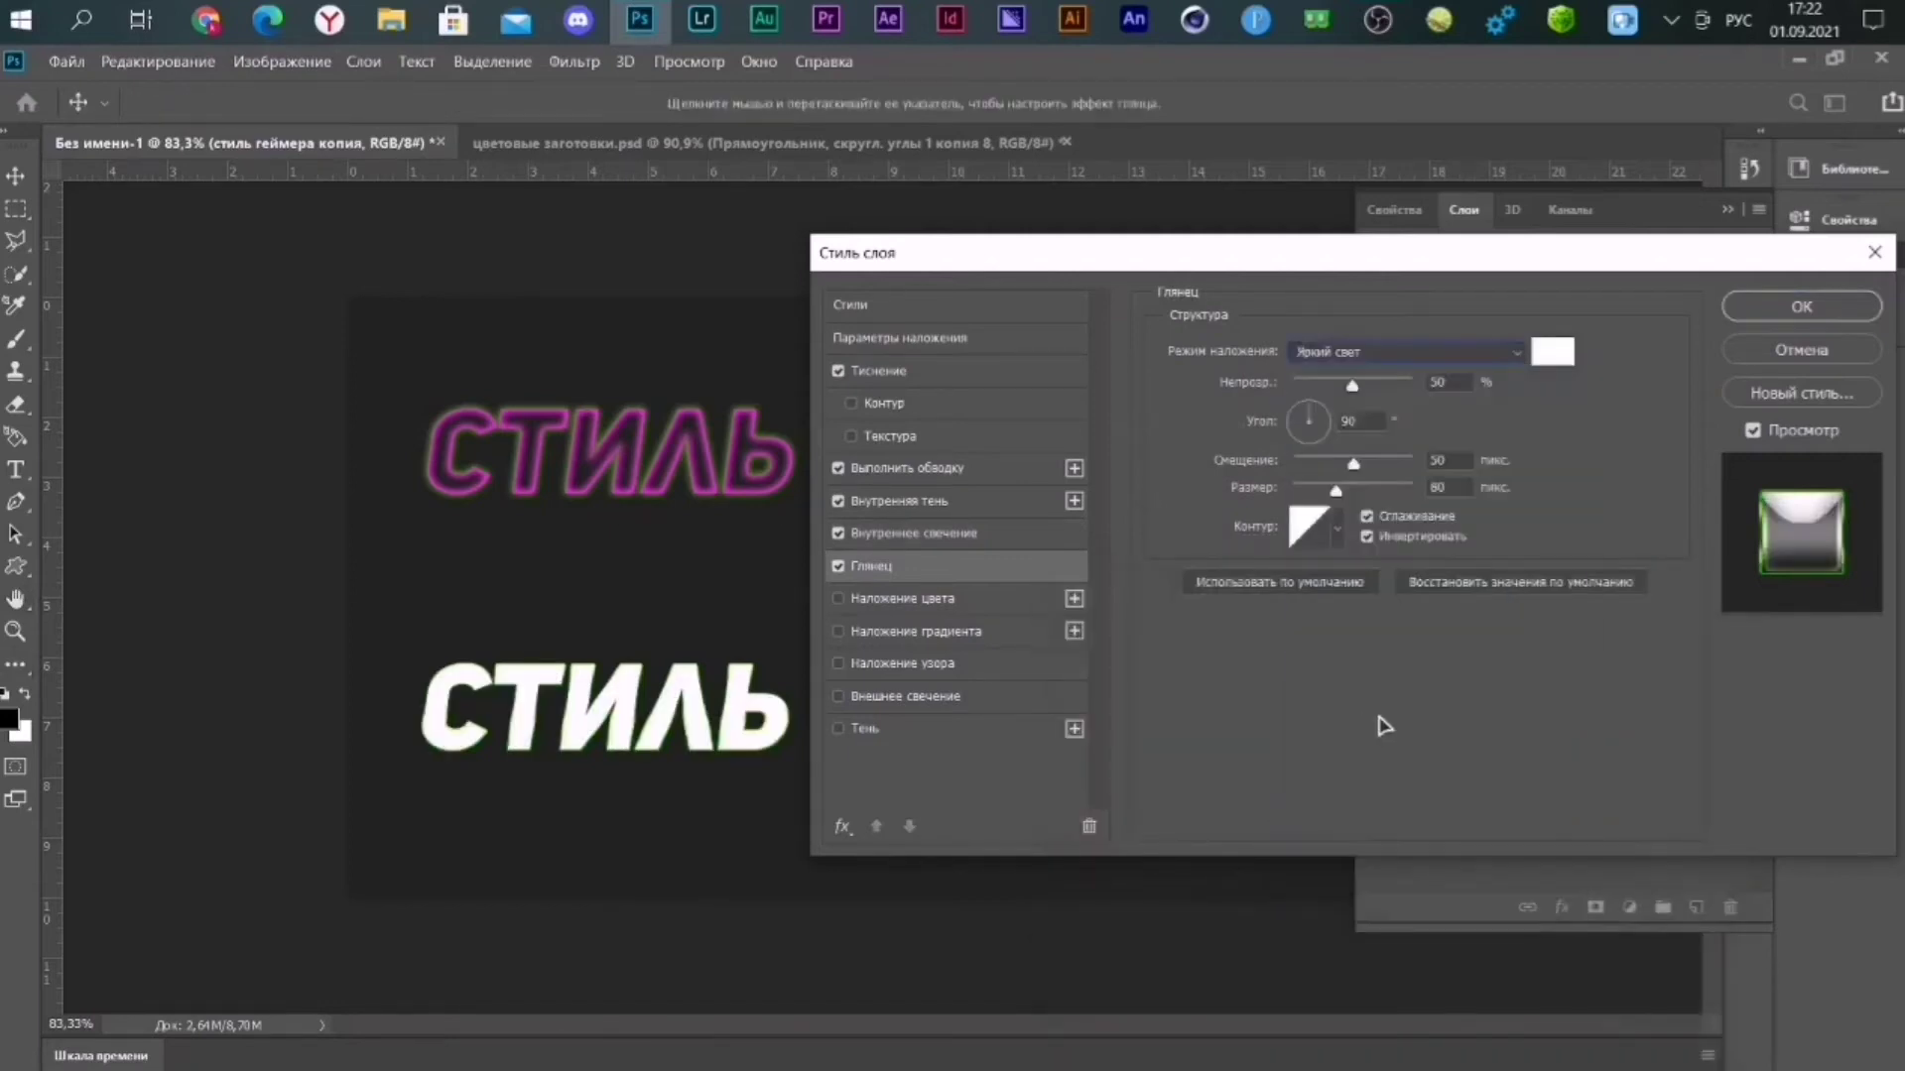
drag(1230, 382, 1211, 382)
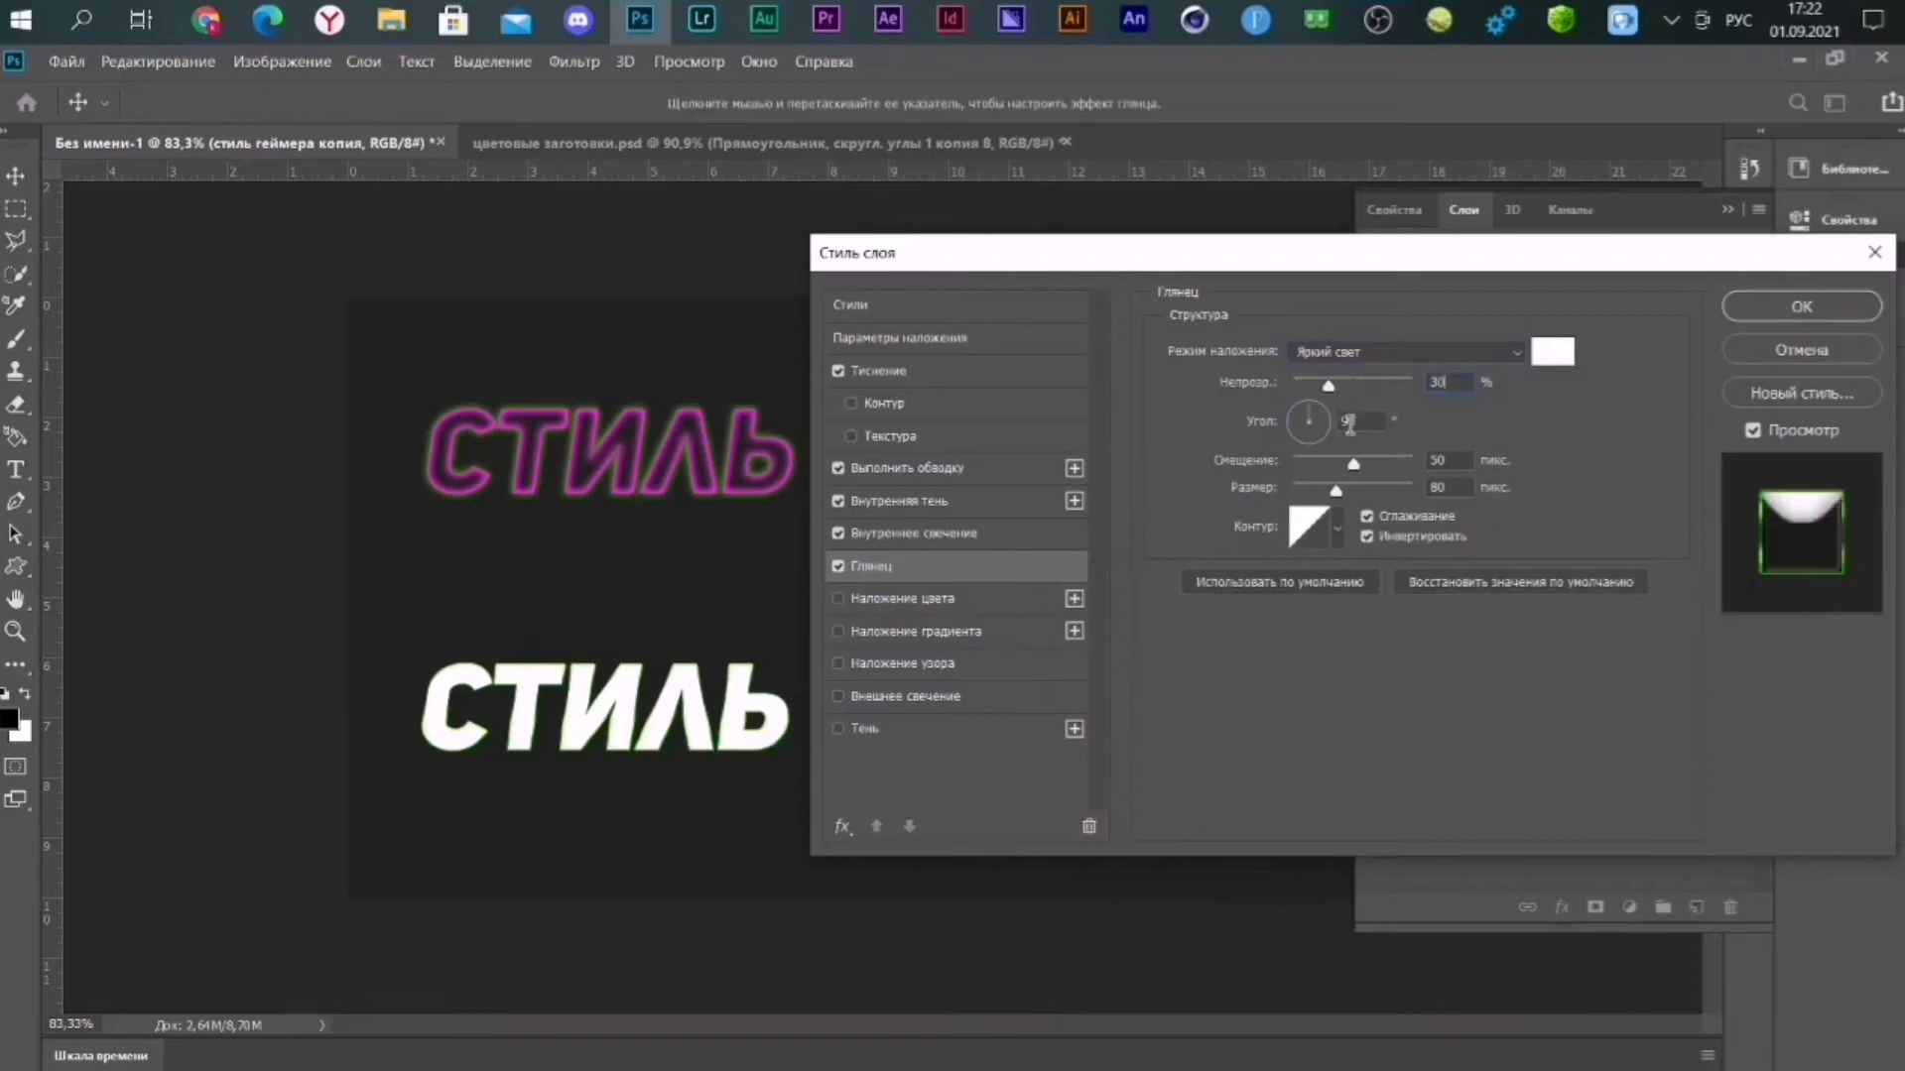
text(19)
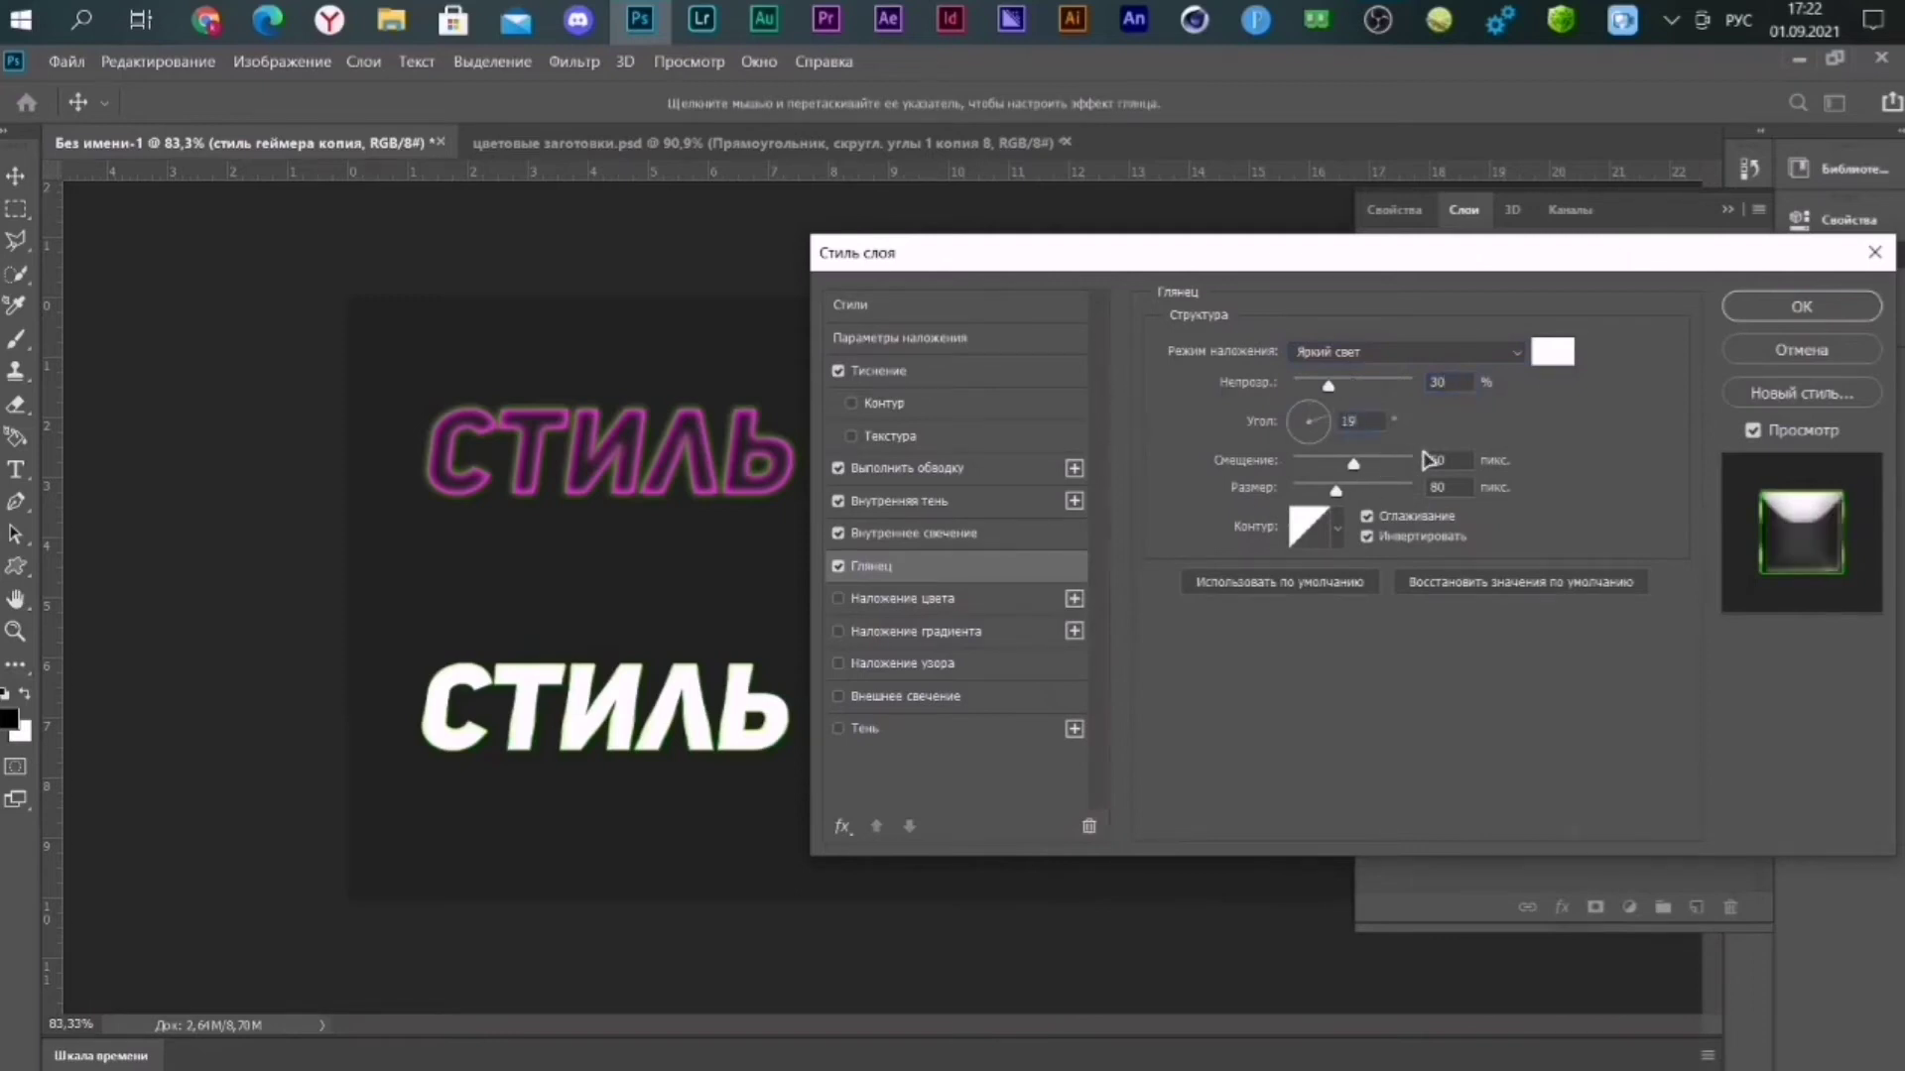
key(Tab)
text(11)
key(Tab)
text(11)
Give the satin a Rounded Steps (Скругленные ступени) contour, enable Color Overlay and apply the style.
click(1310, 525)
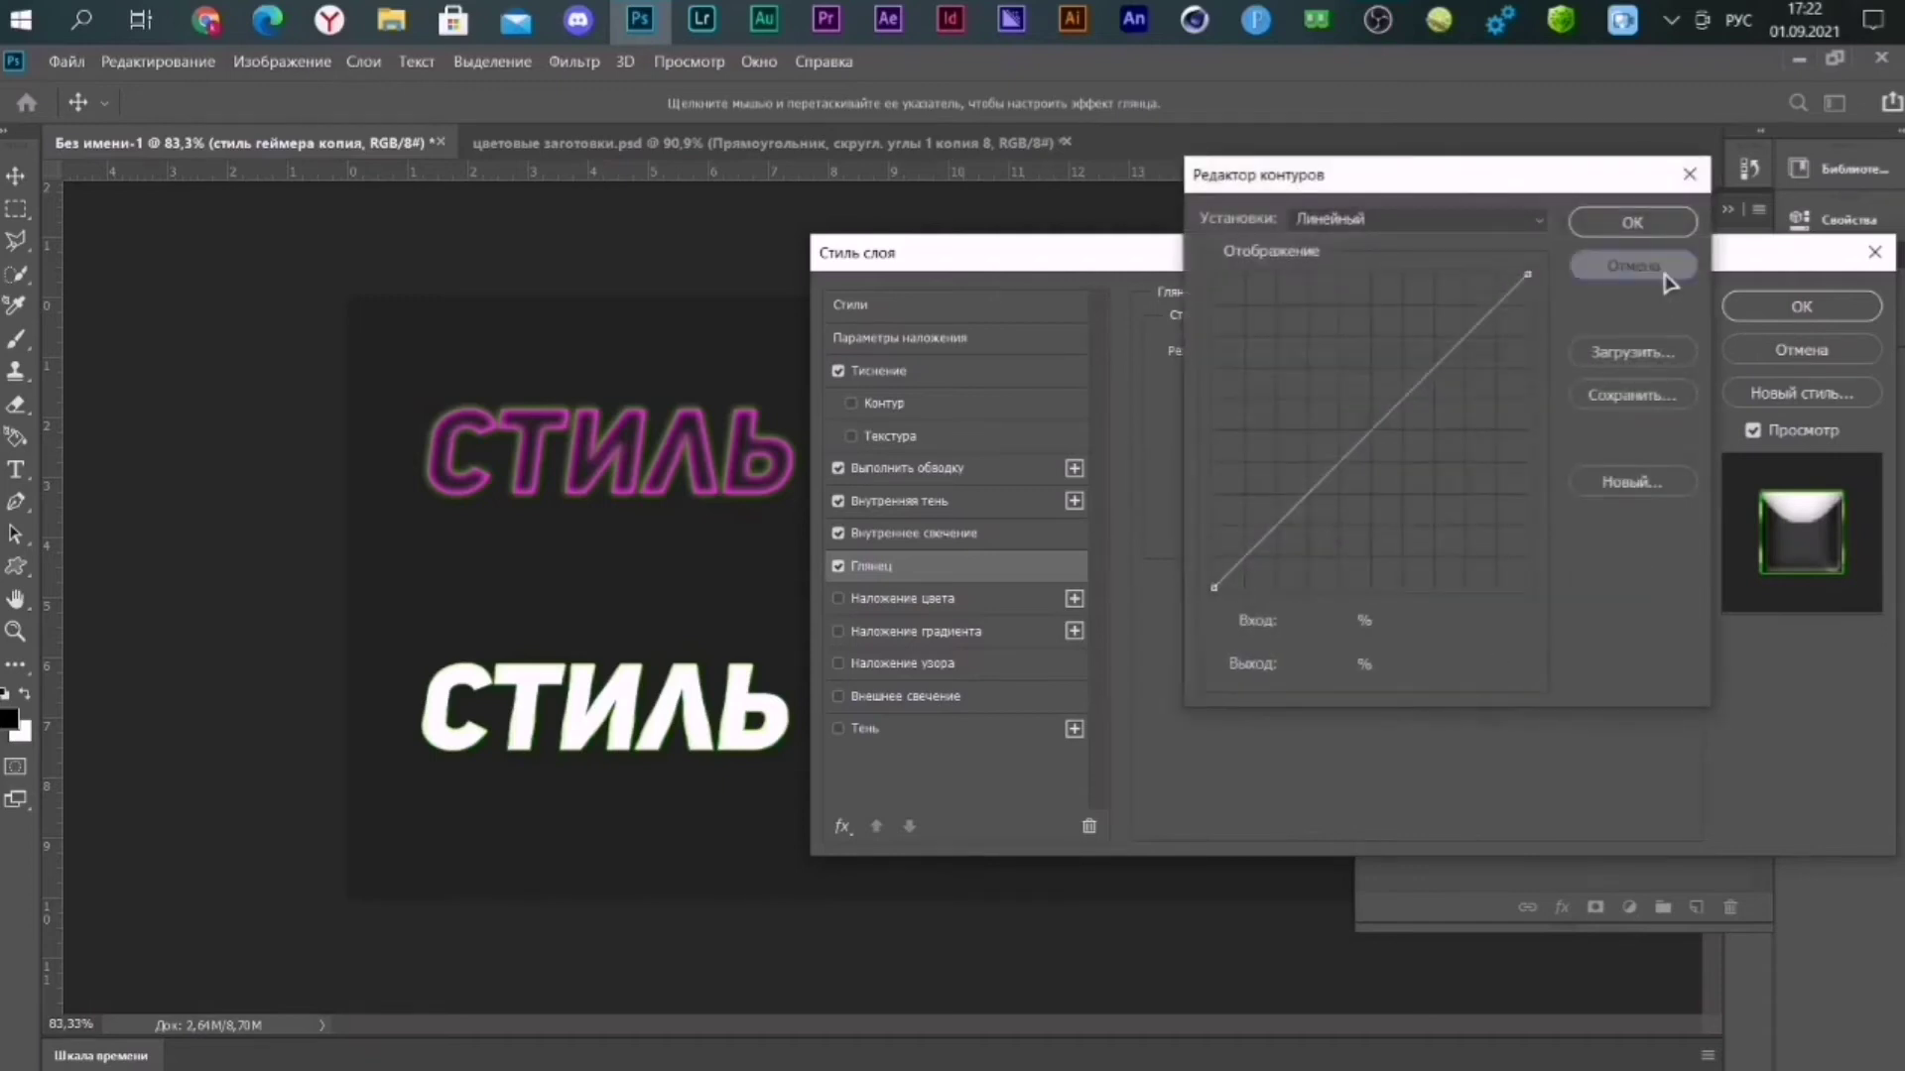
click(1663, 284)
click(1337, 529)
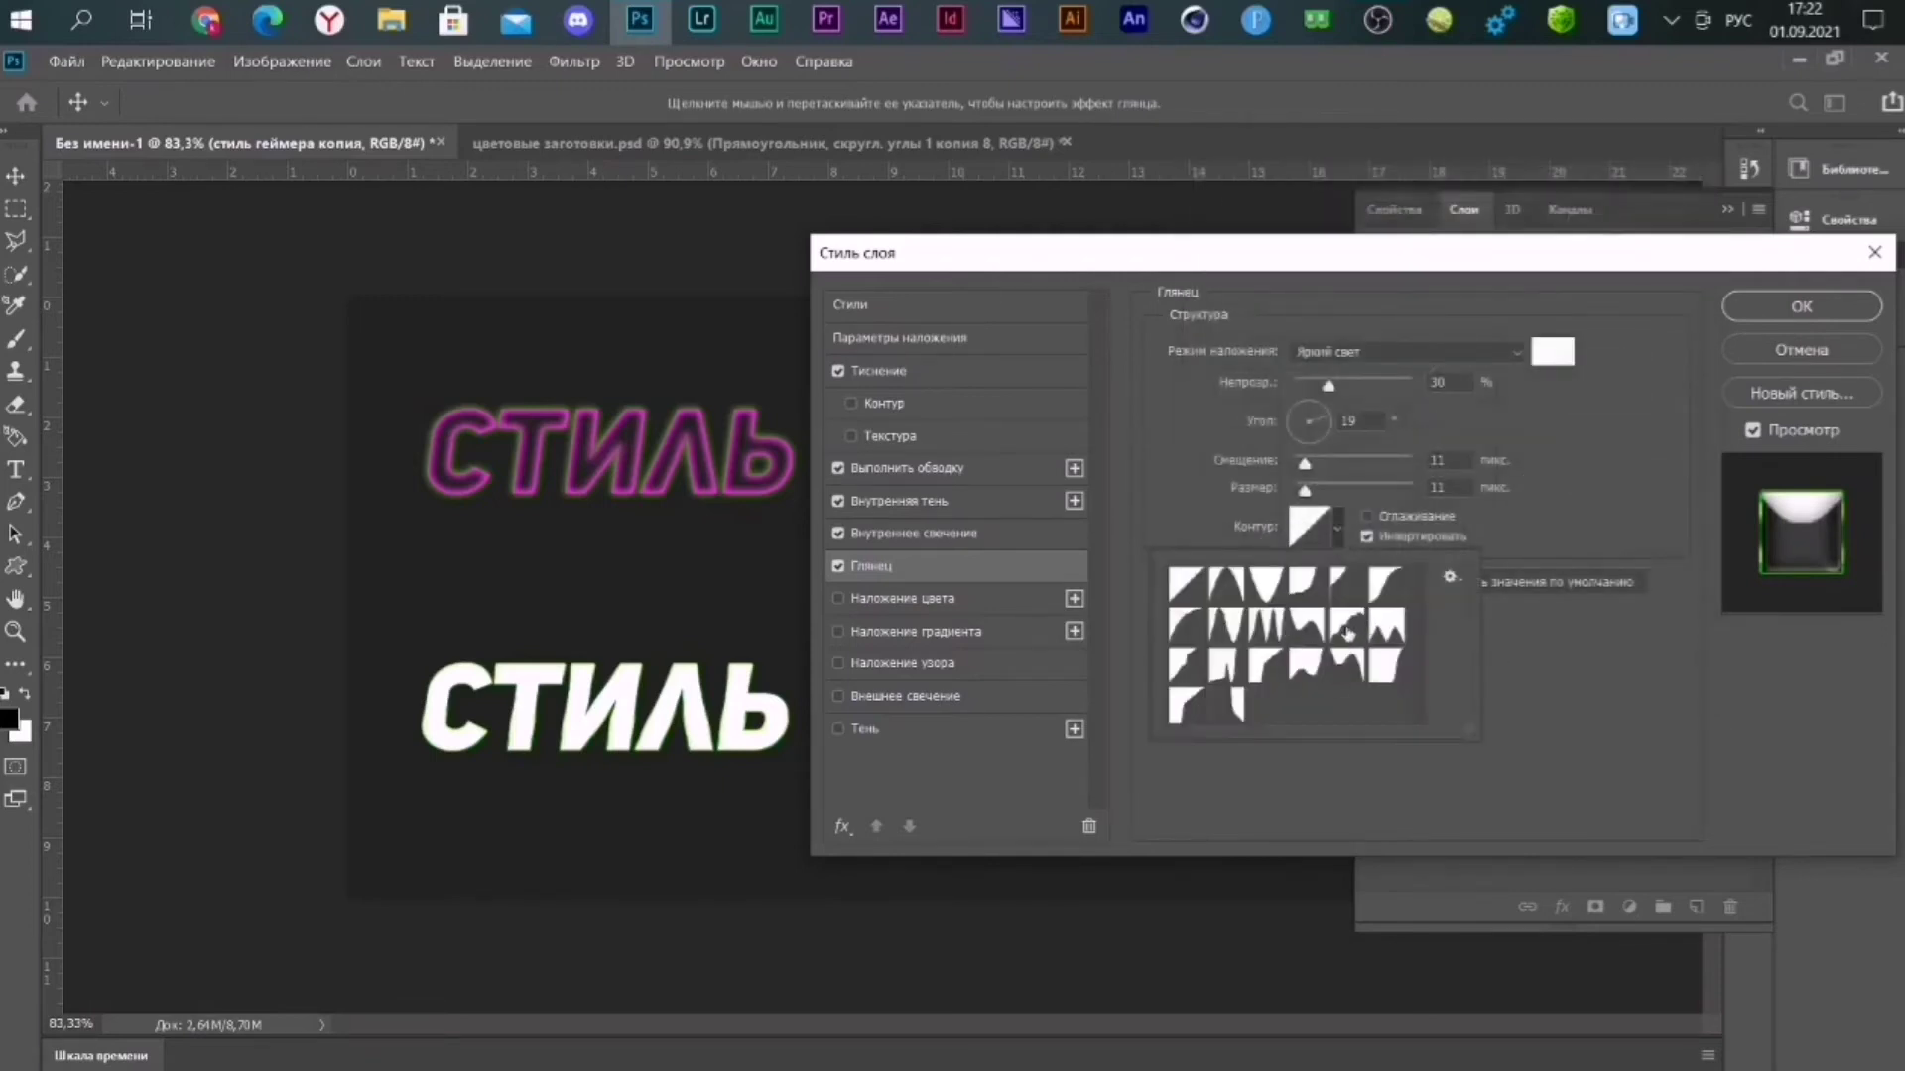
click(1347, 630)
click(1309, 526)
click(1631, 223)
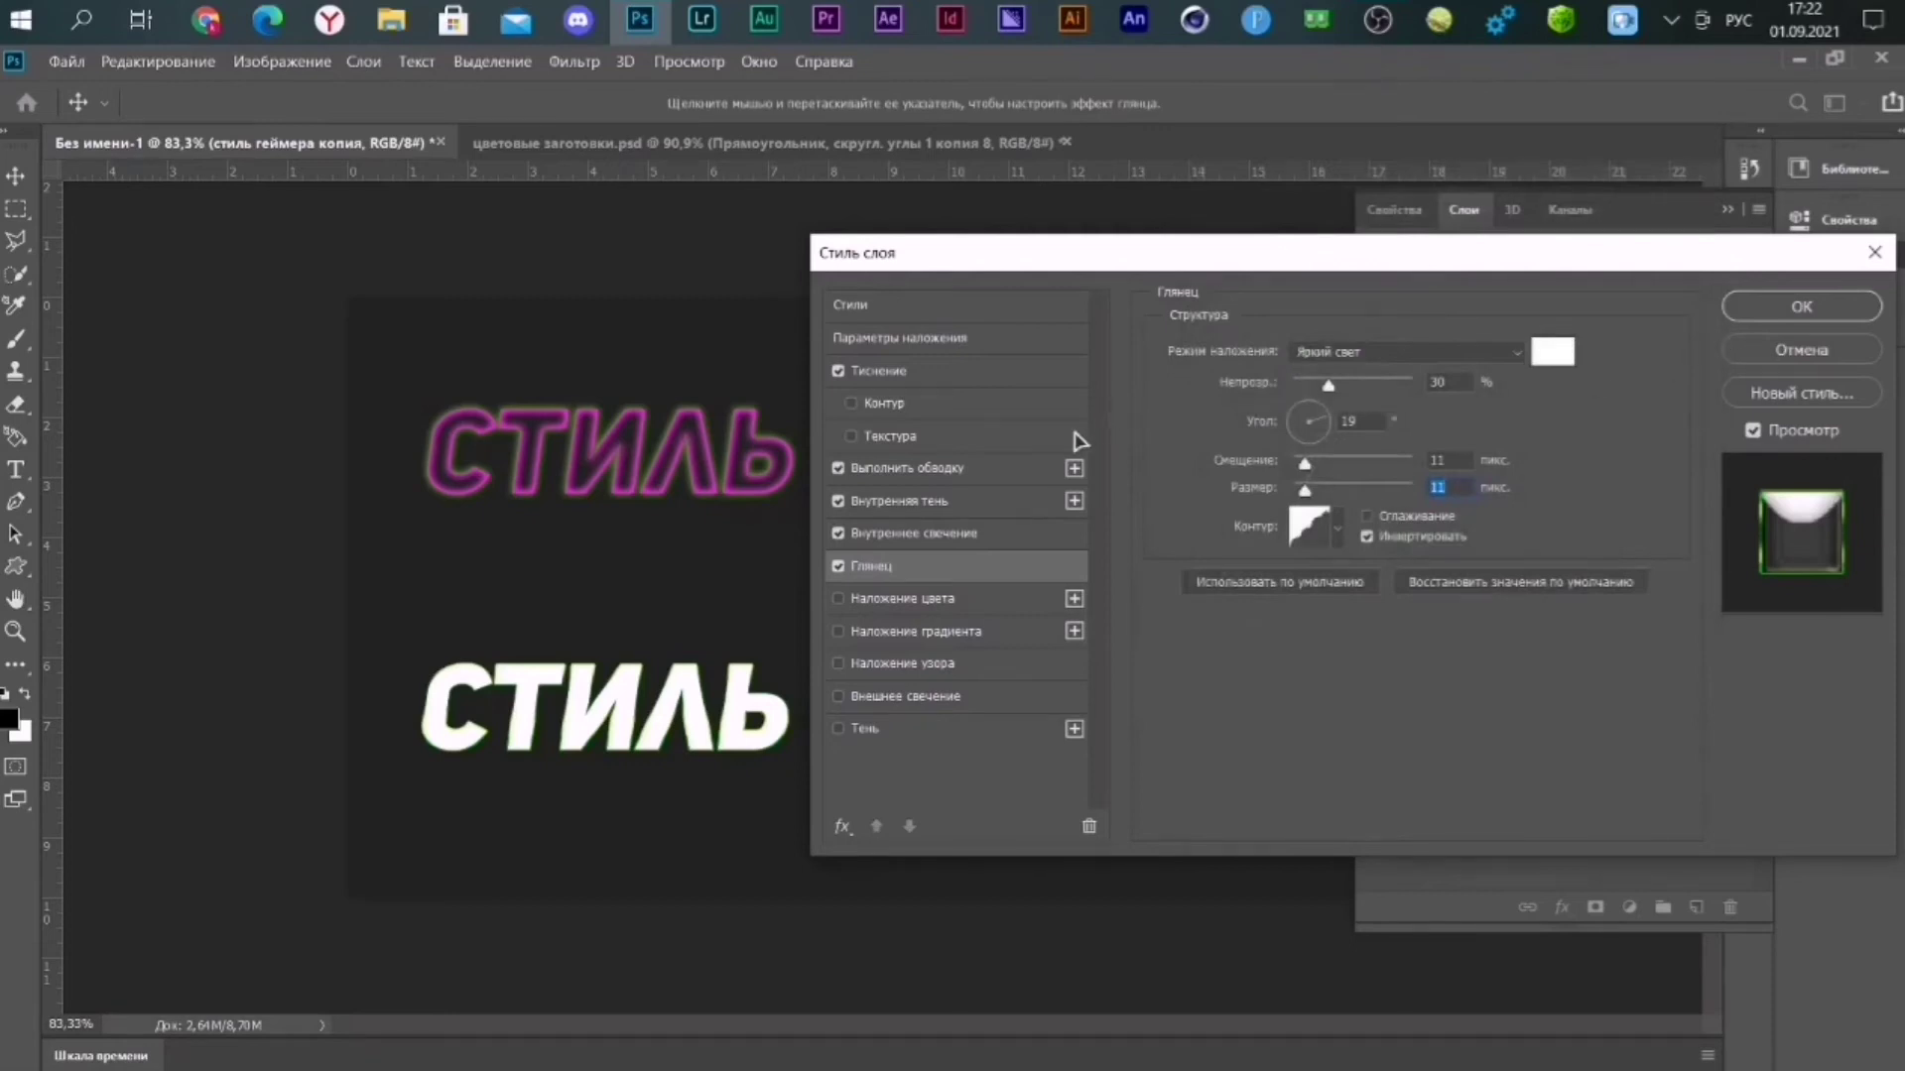
click(1002, 598)
click(1825, 310)
Sample the purple swatch colour as the foreground from the swatches document.
click(853, 144)
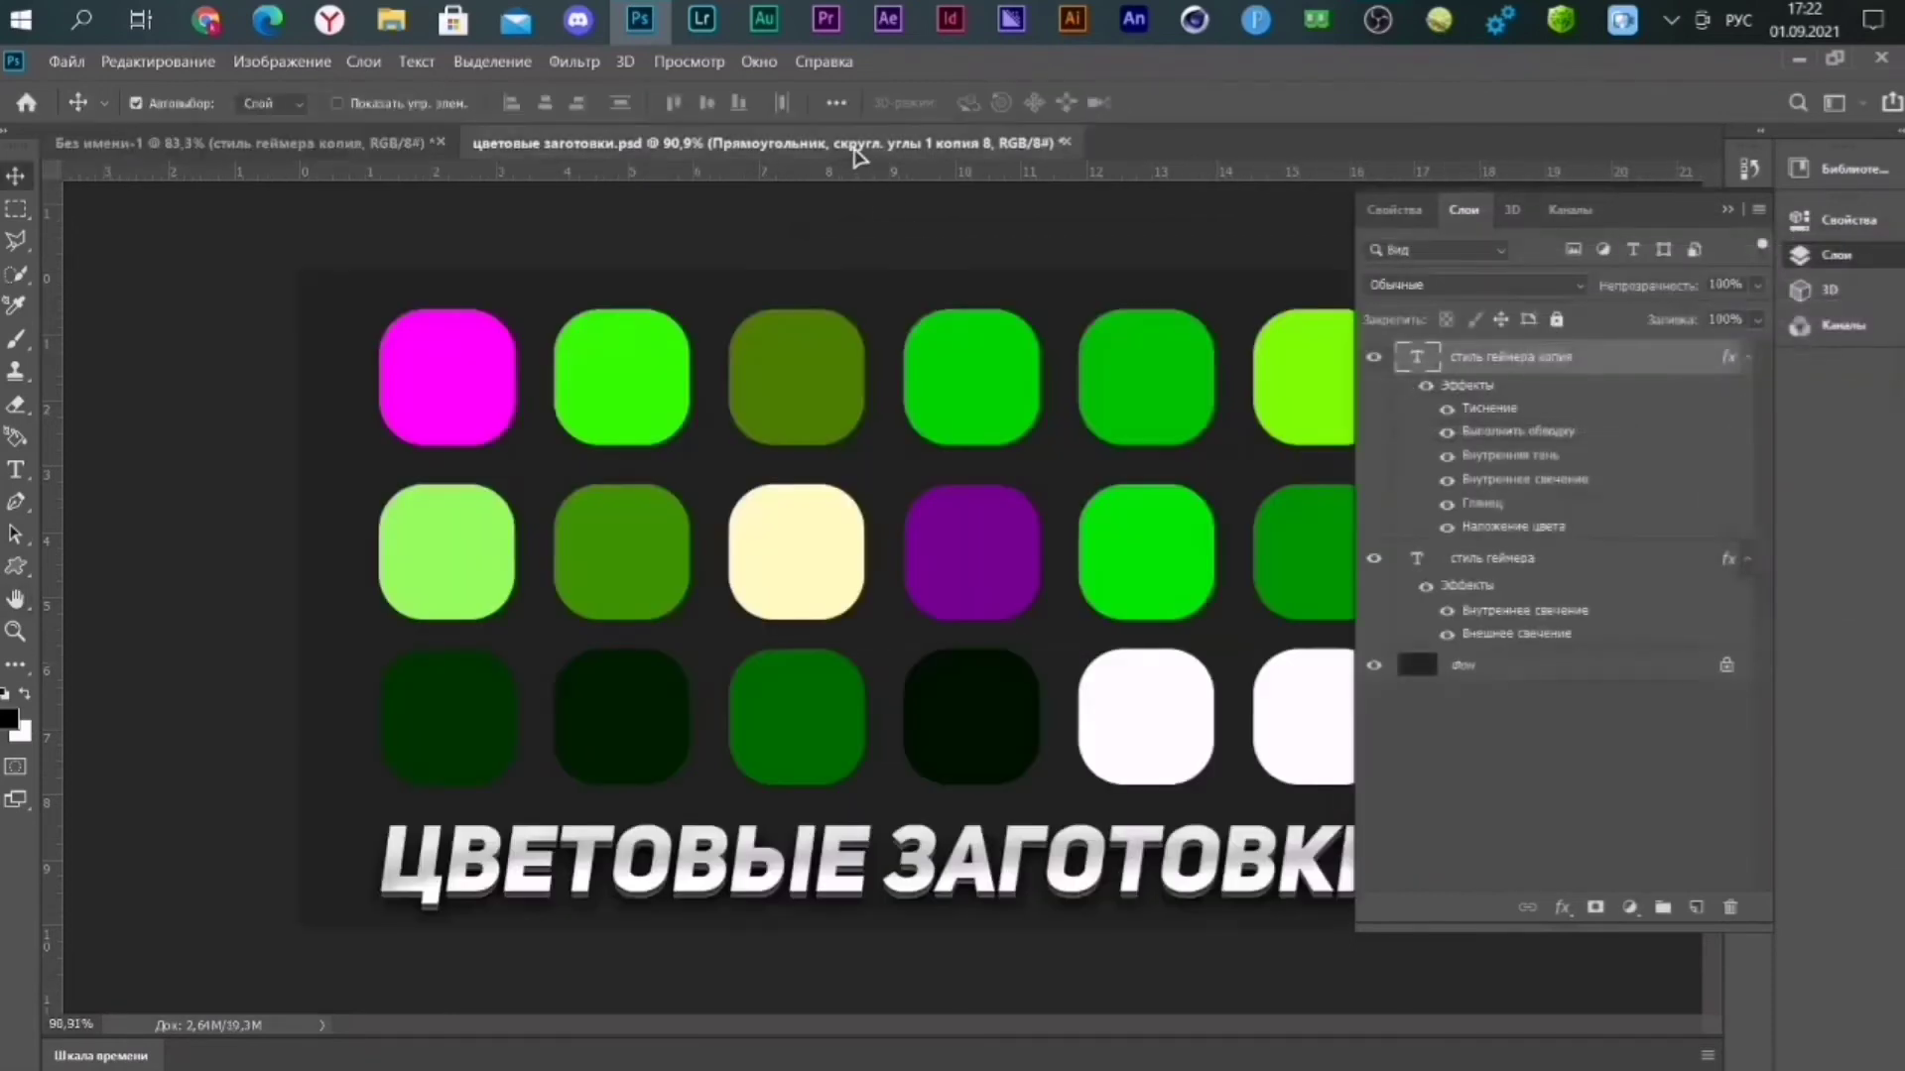
click(9, 718)
click(969, 555)
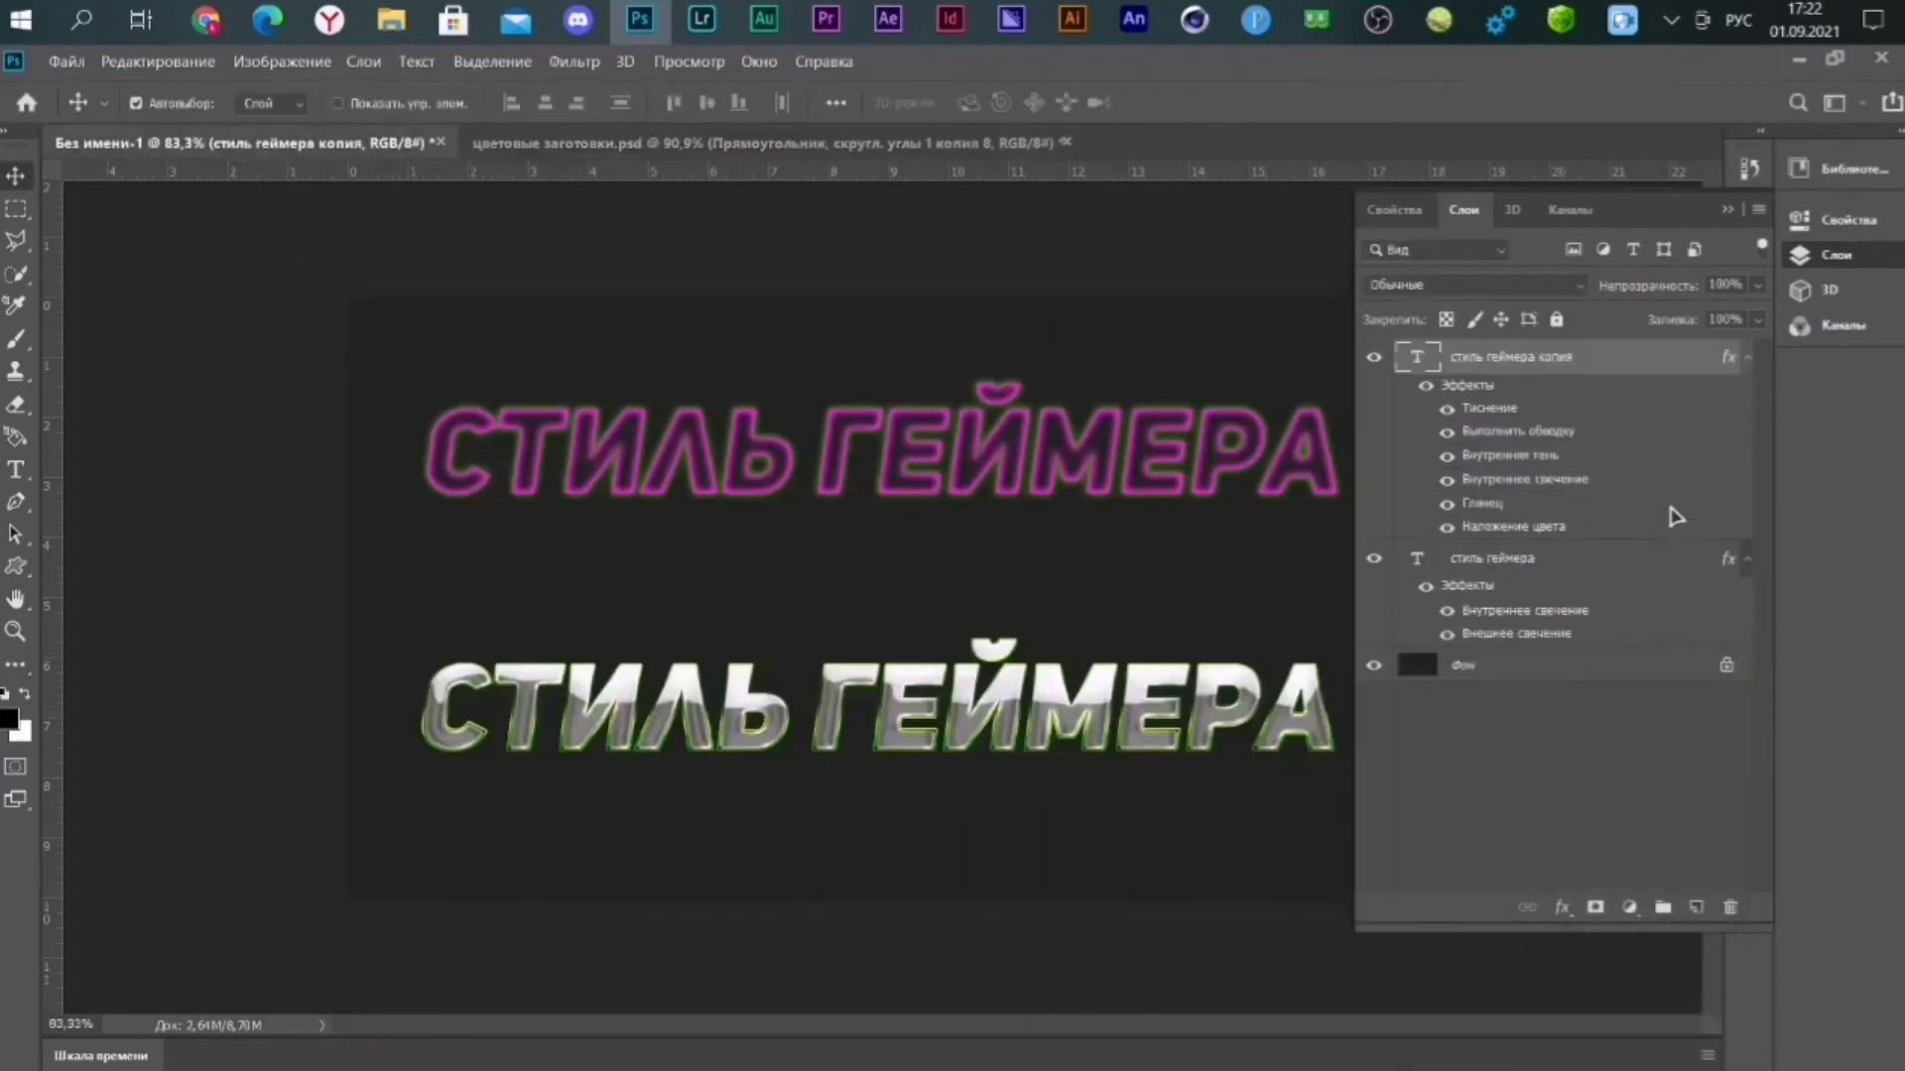
Set the lower text's colour overlay to the sampled purple in Hue (Цветовой тон) blend mode.
double_click(1497, 437)
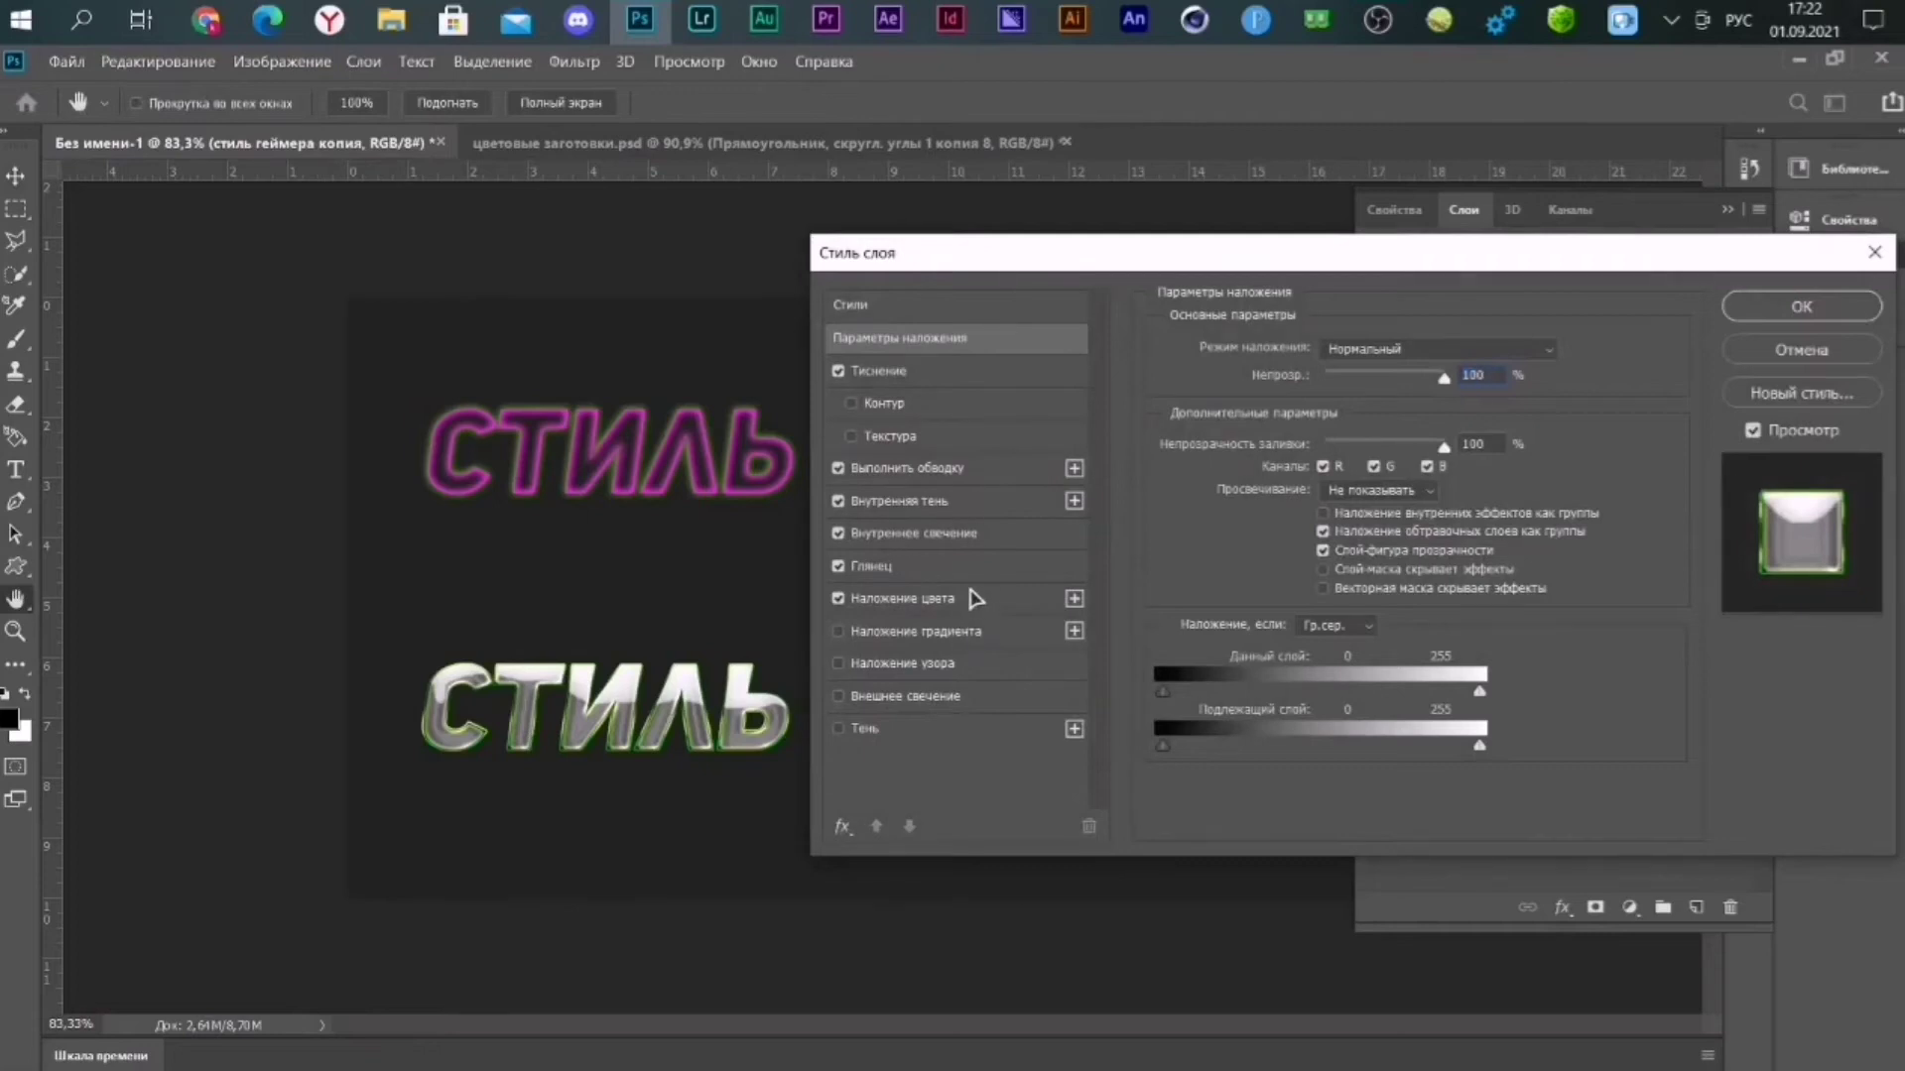
click(957, 598)
click(1554, 352)
click(1667, 633)
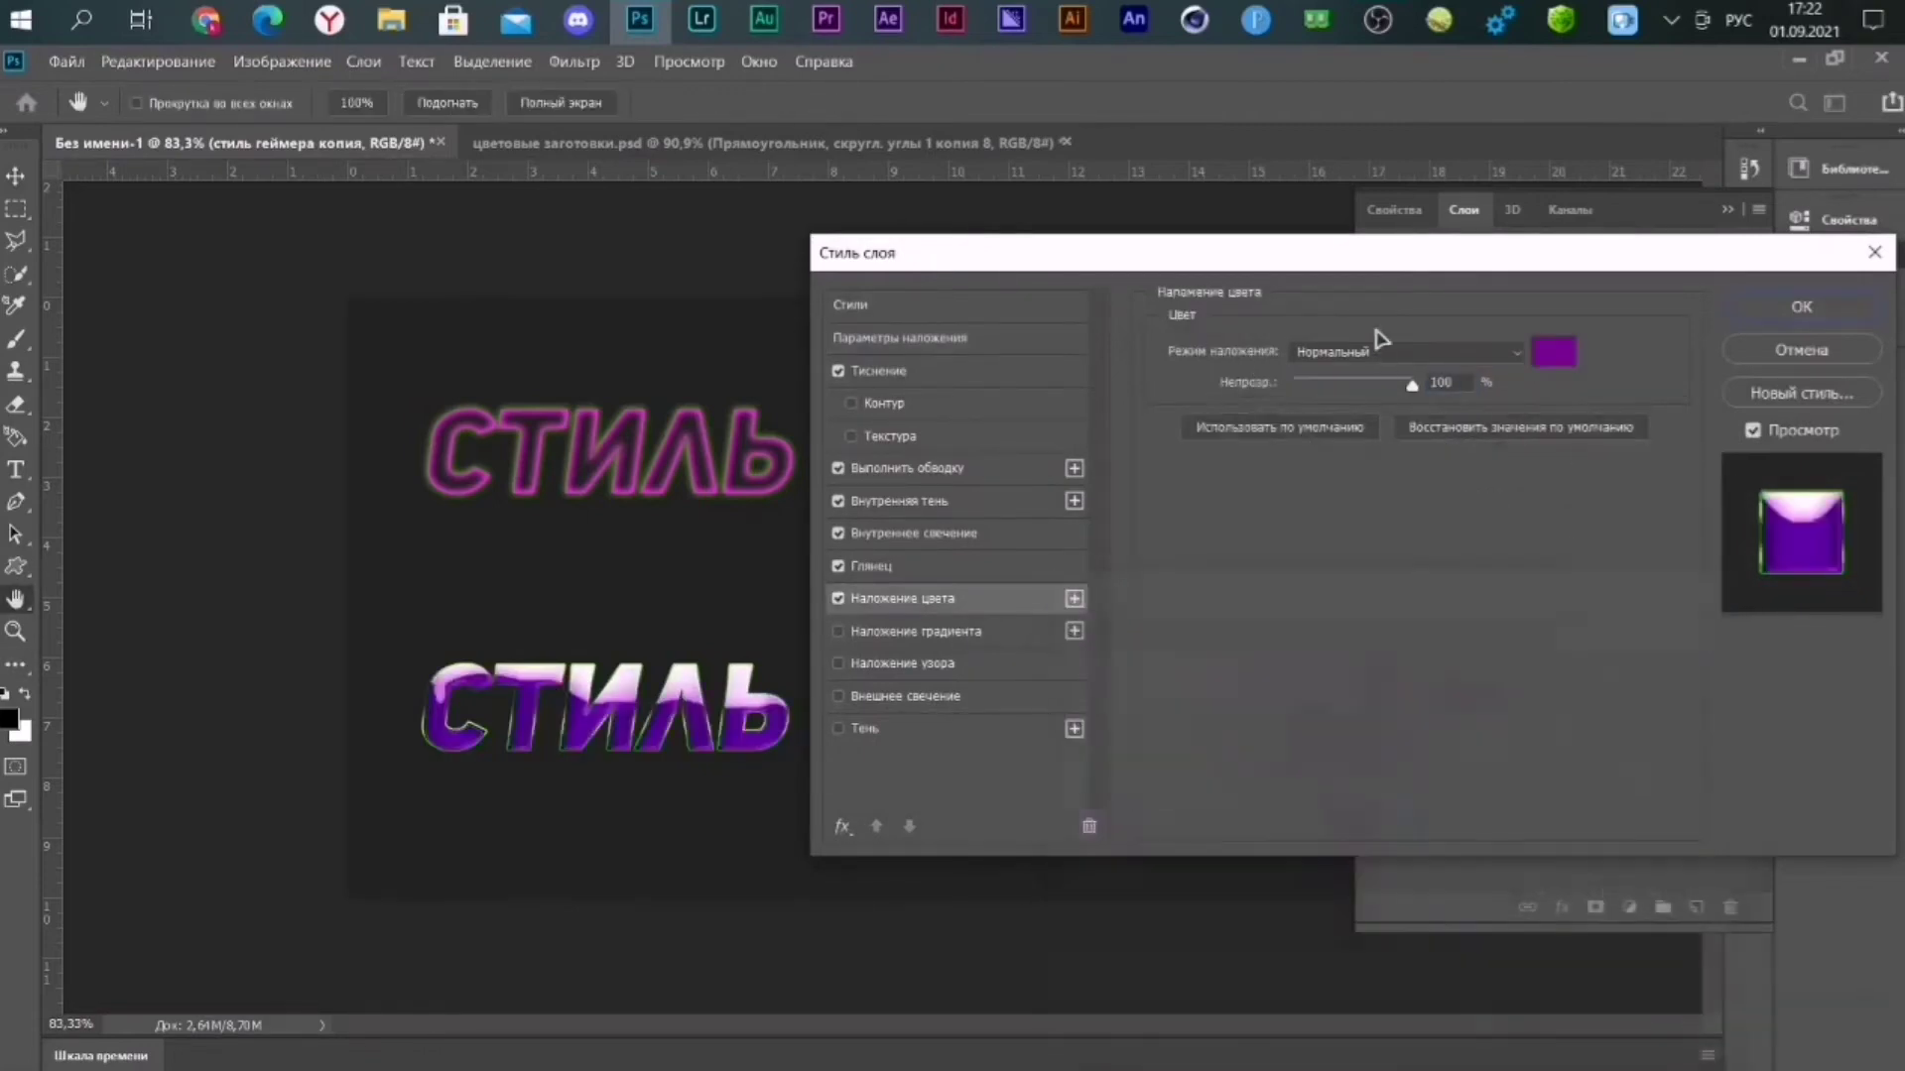
click(1382, 352)
click(1355, 909)
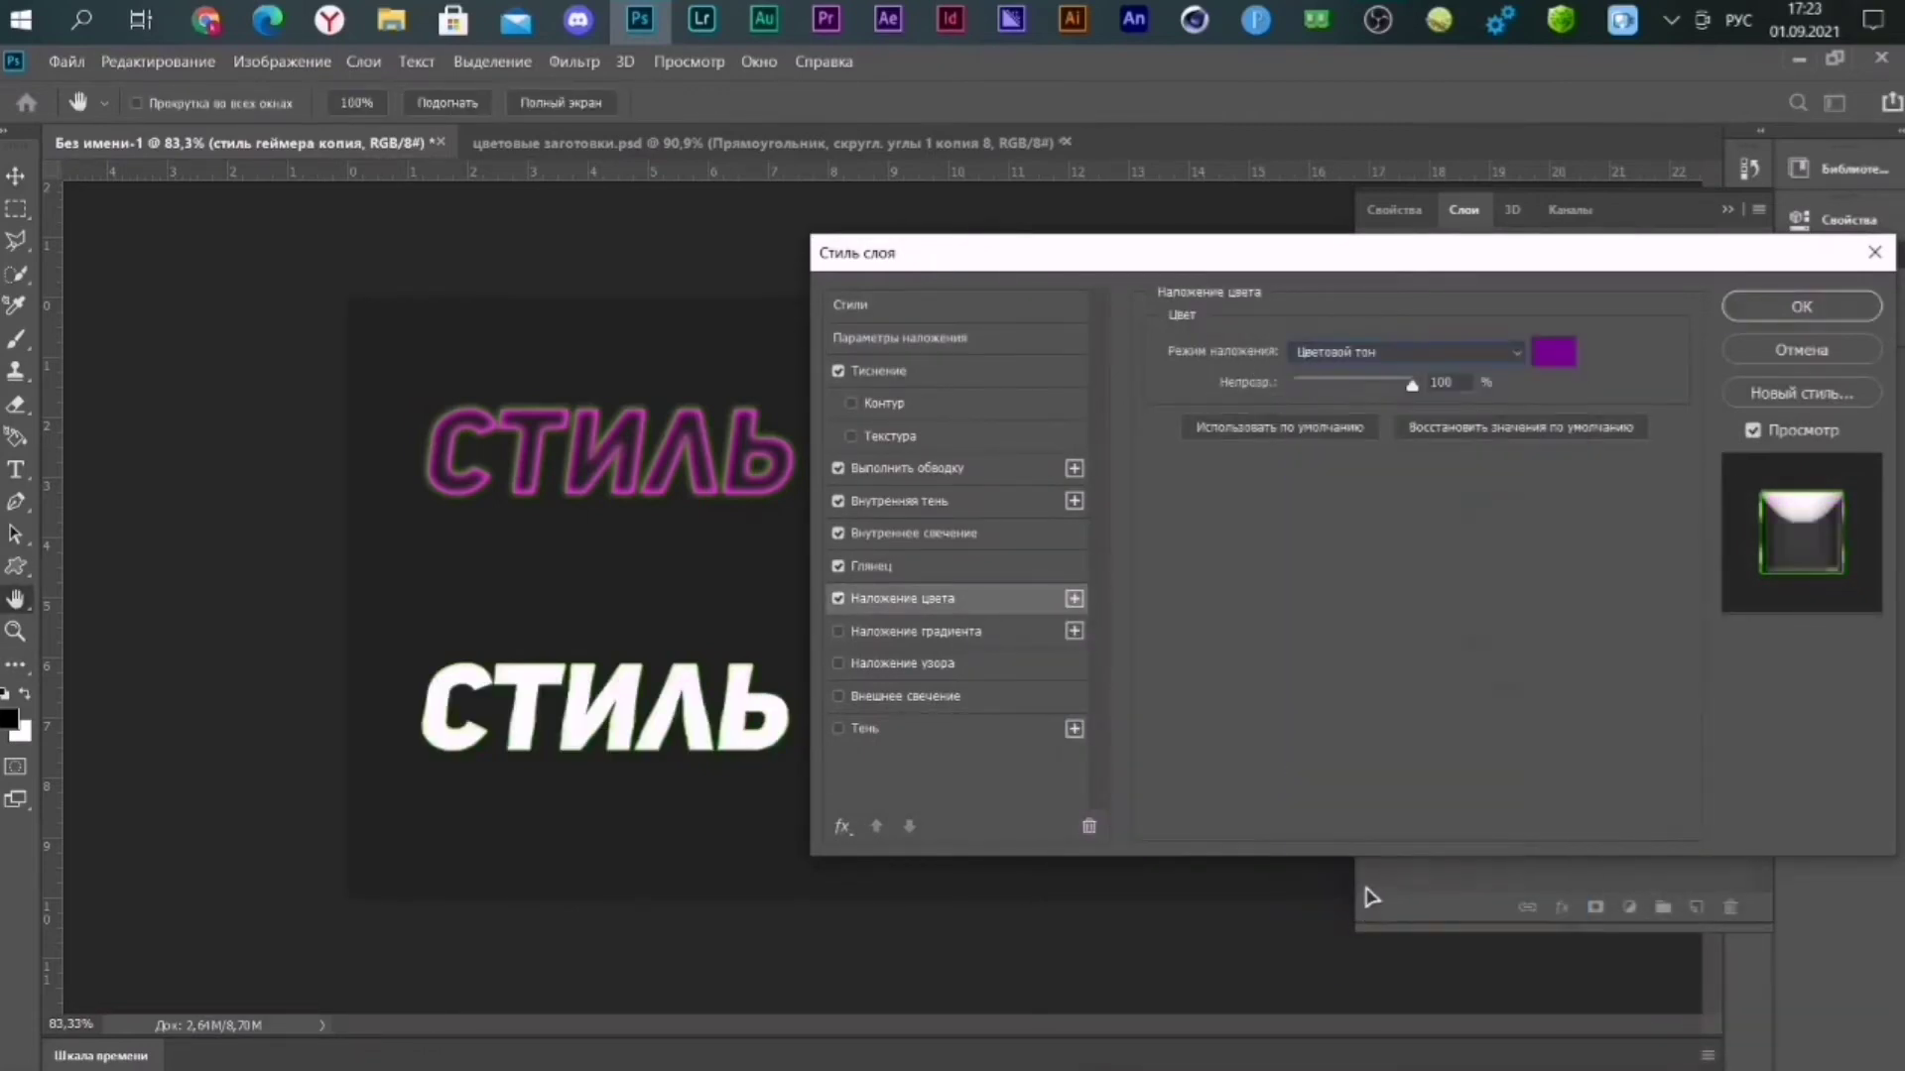
Enable a reversed Hard Light (Жесткий свет) gradient overlay at 150% scale and apply the style.
click(1007, 635)
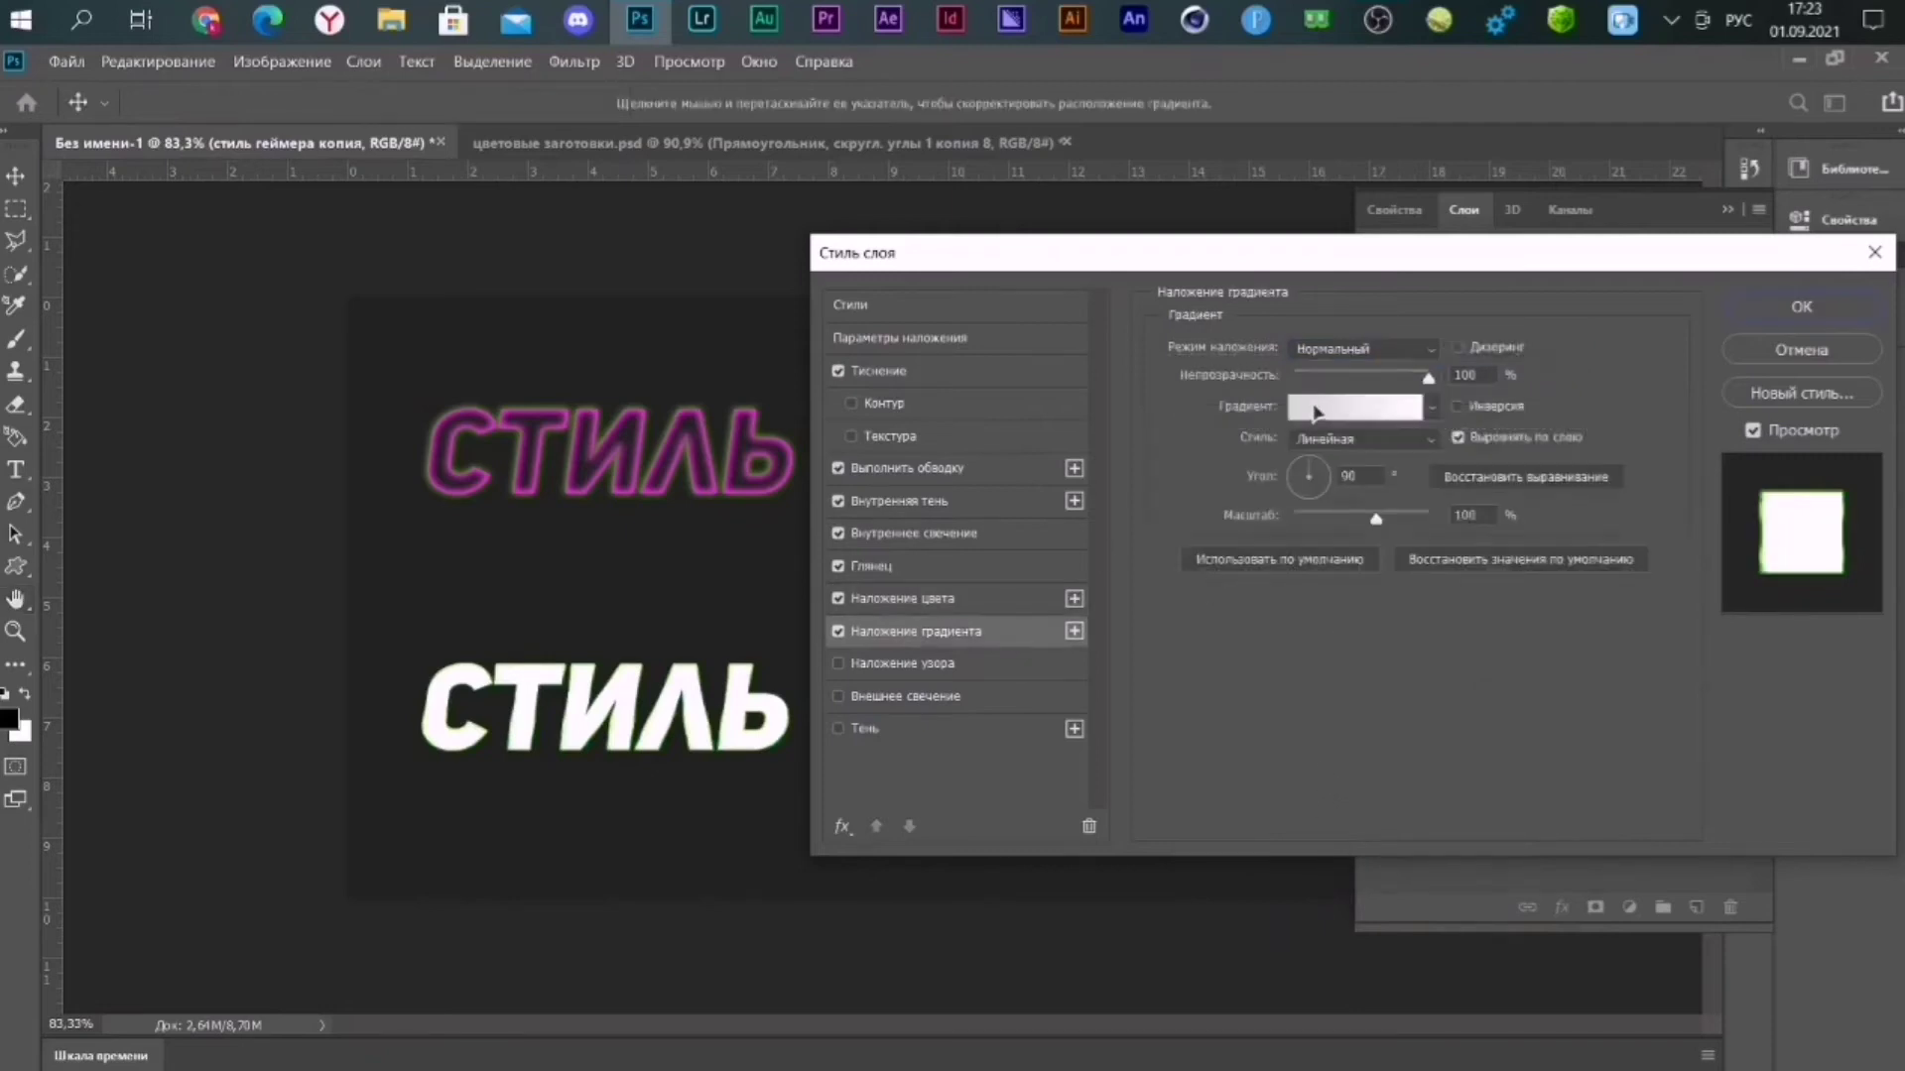
click(1379, 354)
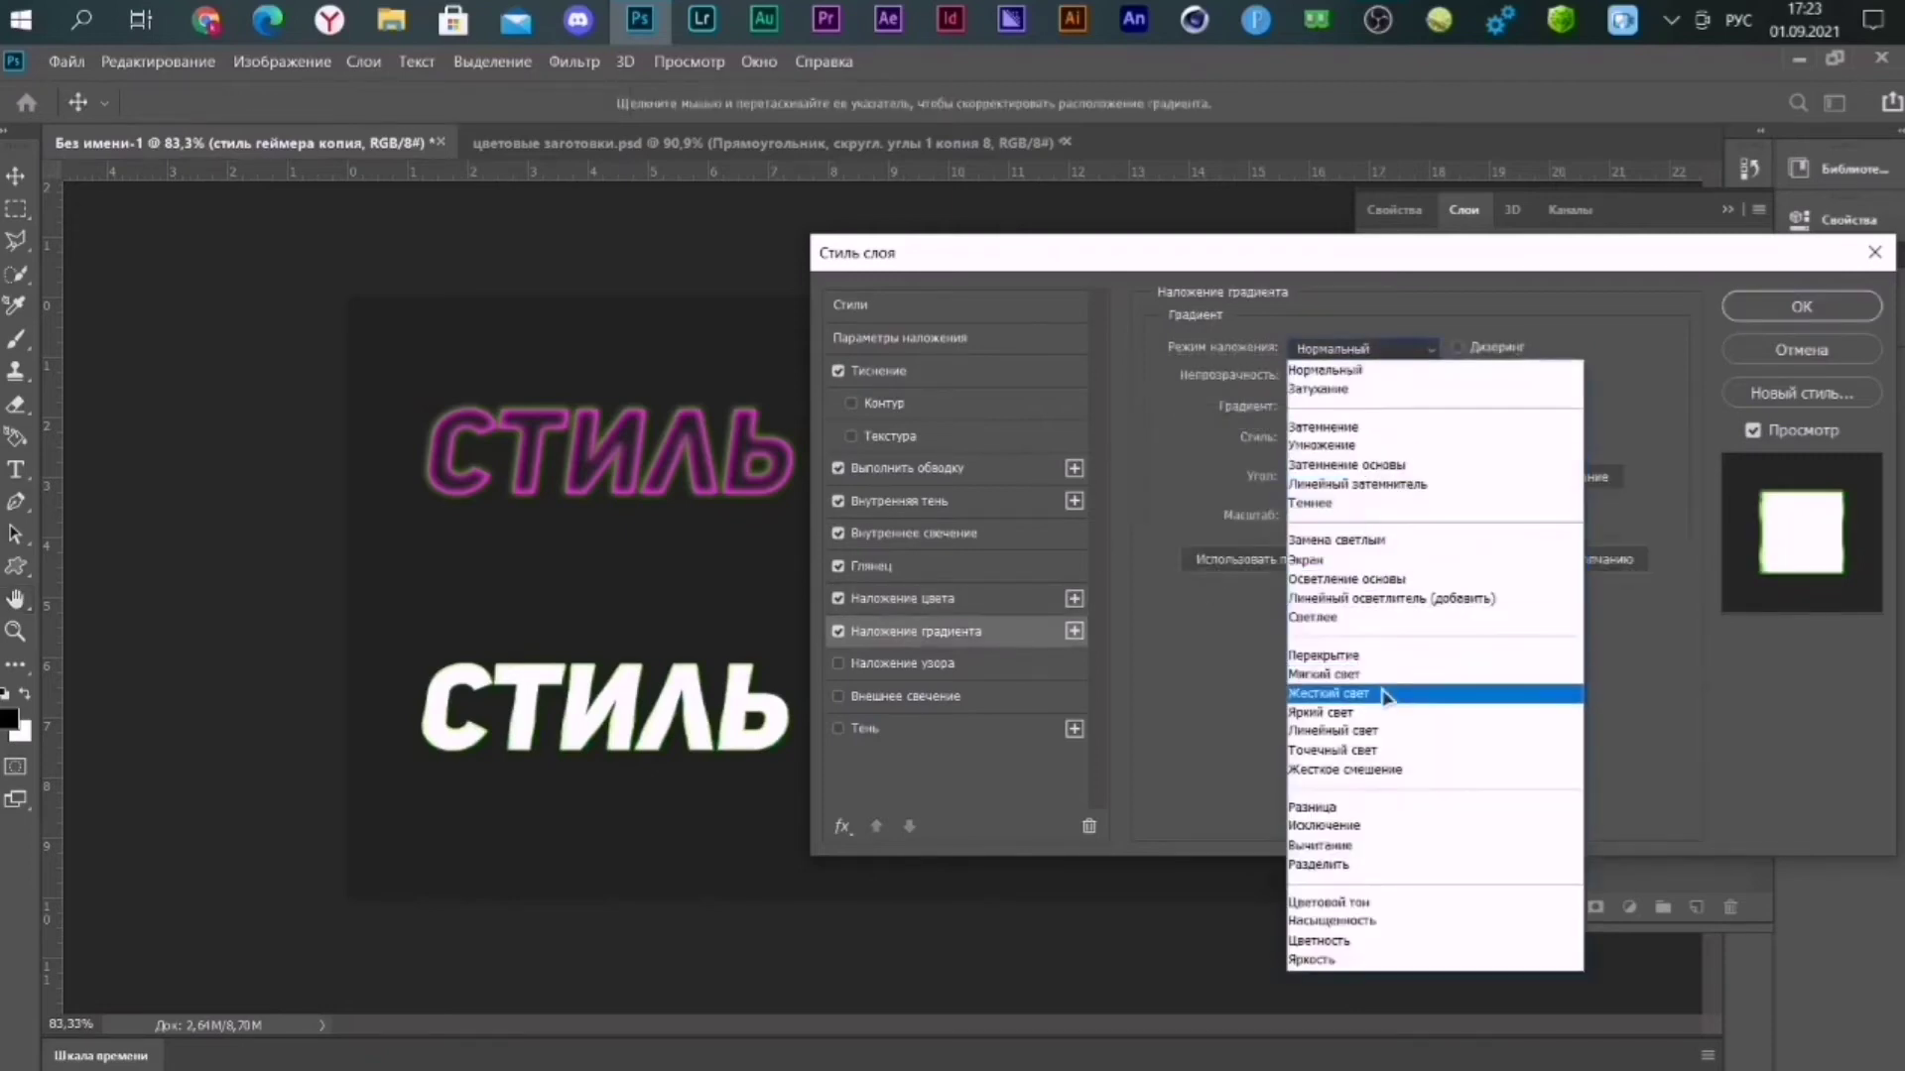
click(1329, 688)
click(1458, 407)
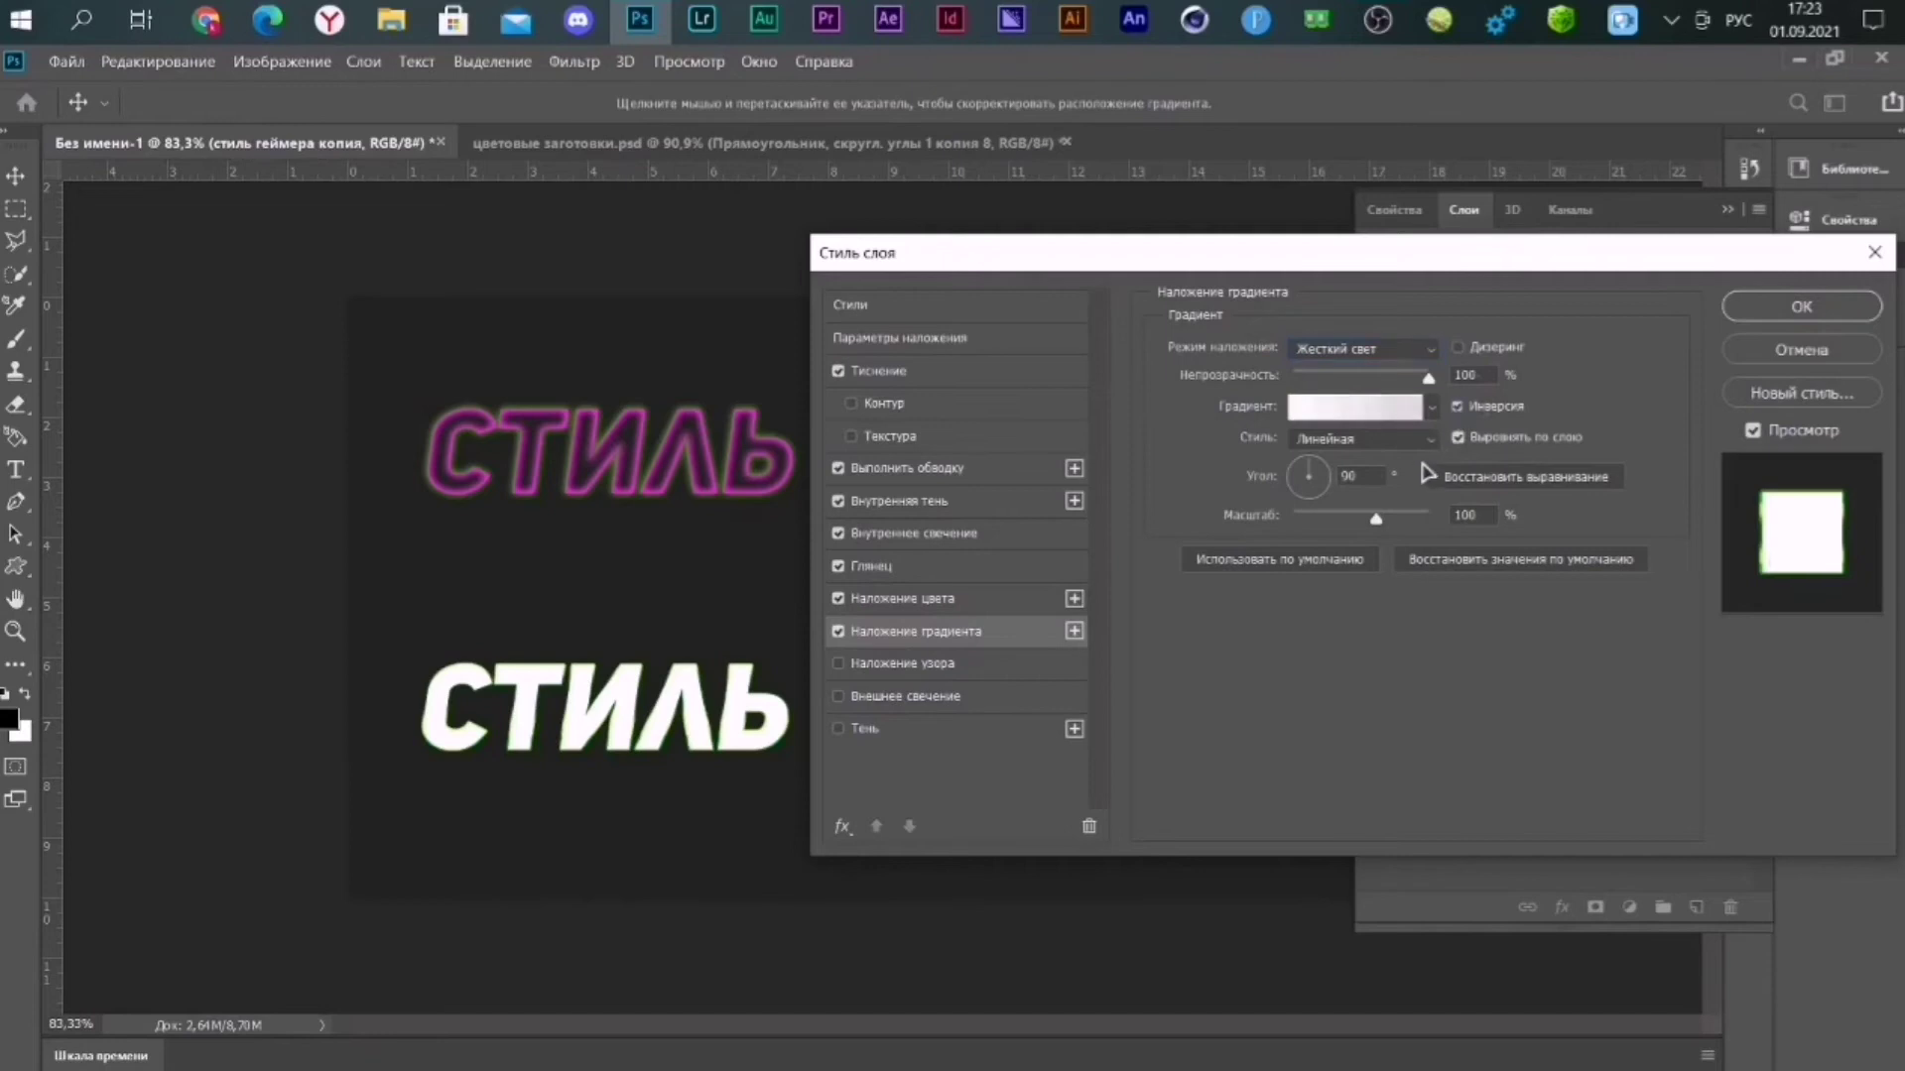
drag(1376, 518, 1428, 517)
click(1783, 315)
Check the bright green 5ce927 in the swatches file, dismiss the picker and return.
click(942, 143)
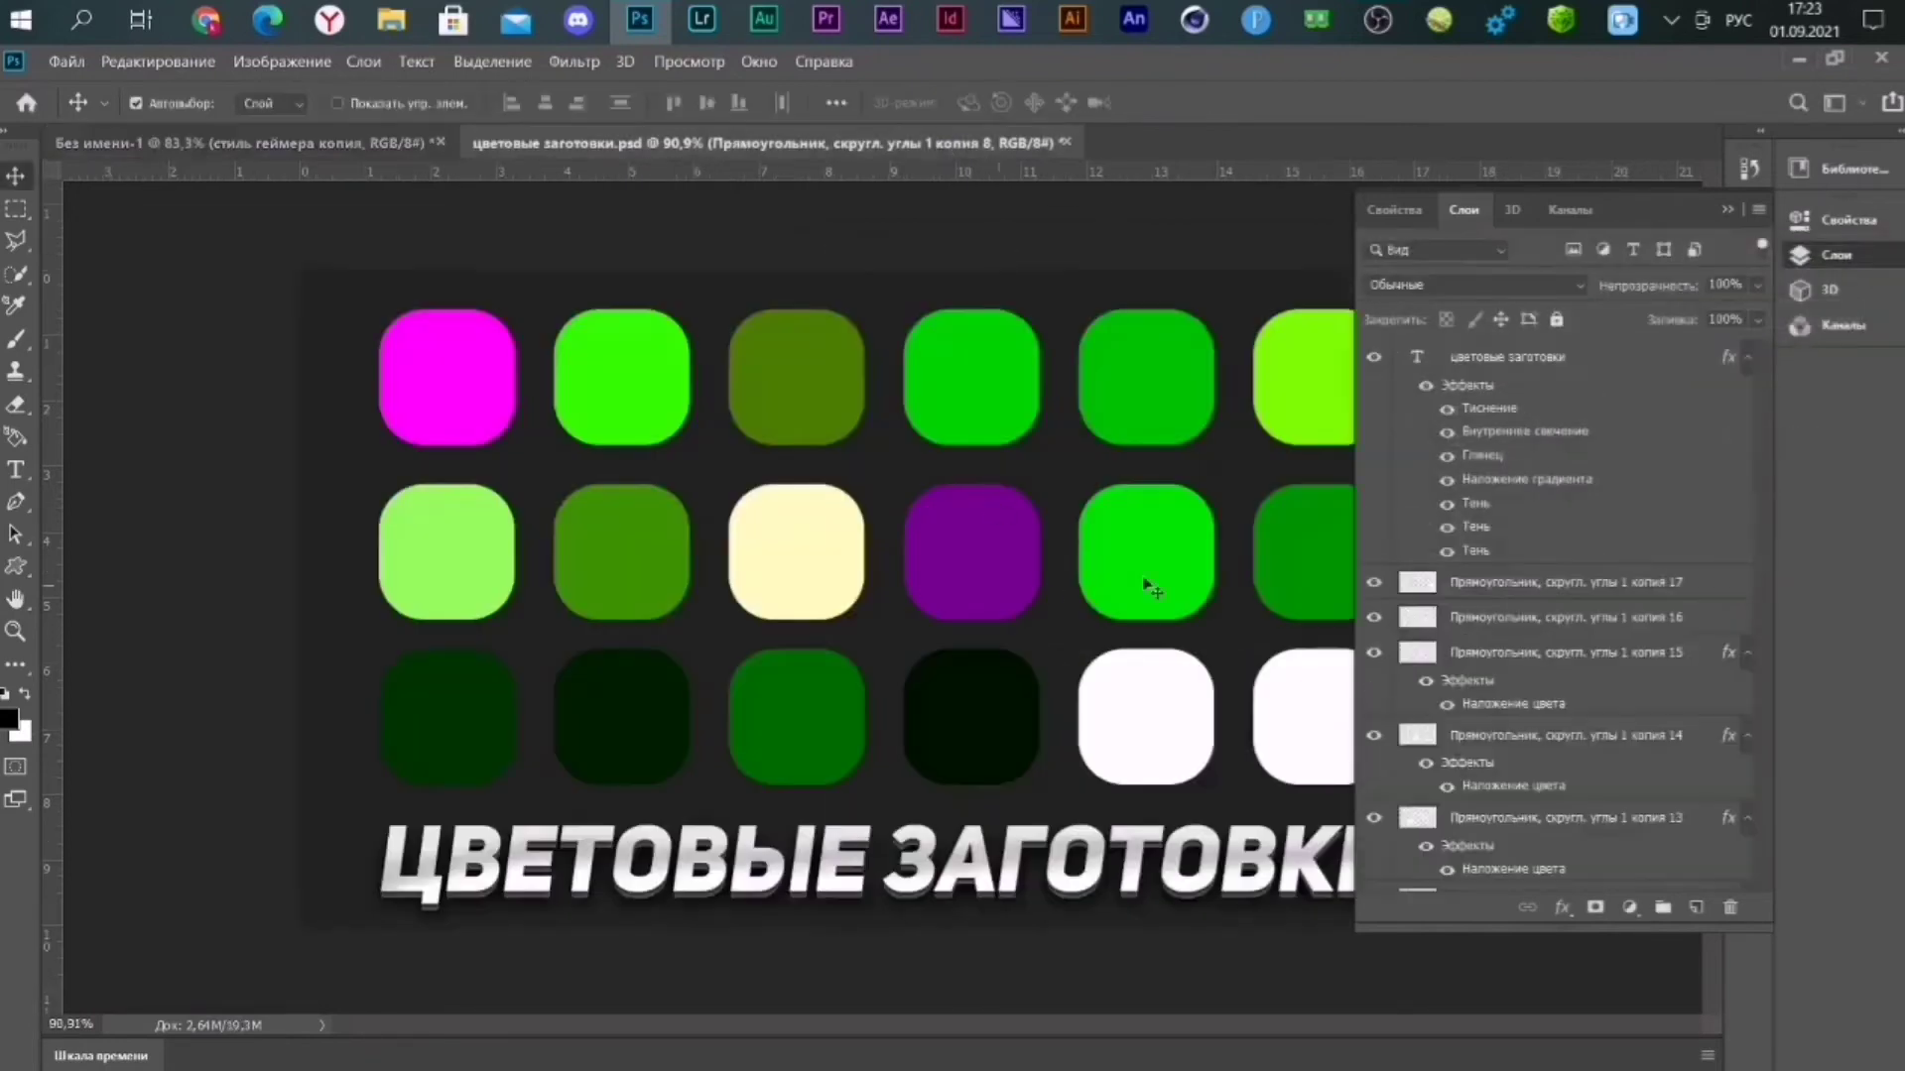
click(9, 718)
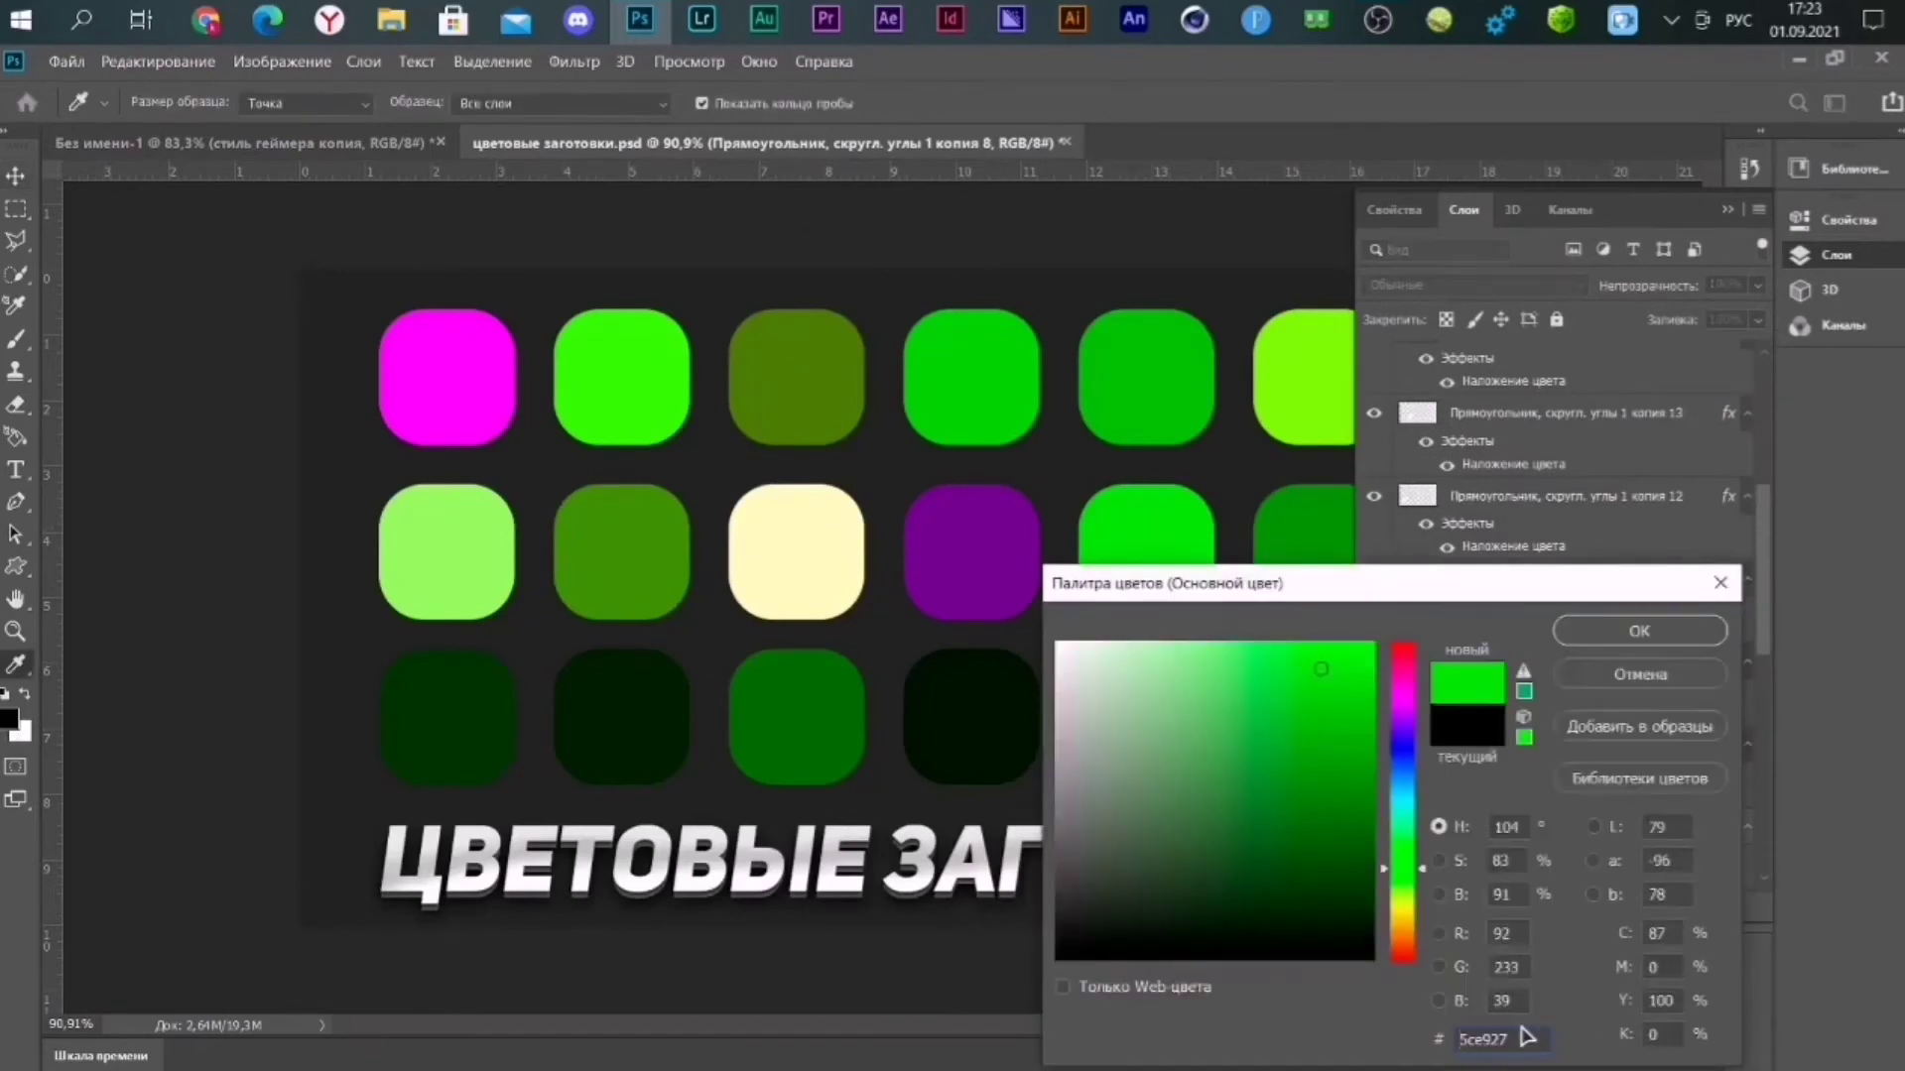
click(1639, 674)
key(ctrl+Tab)
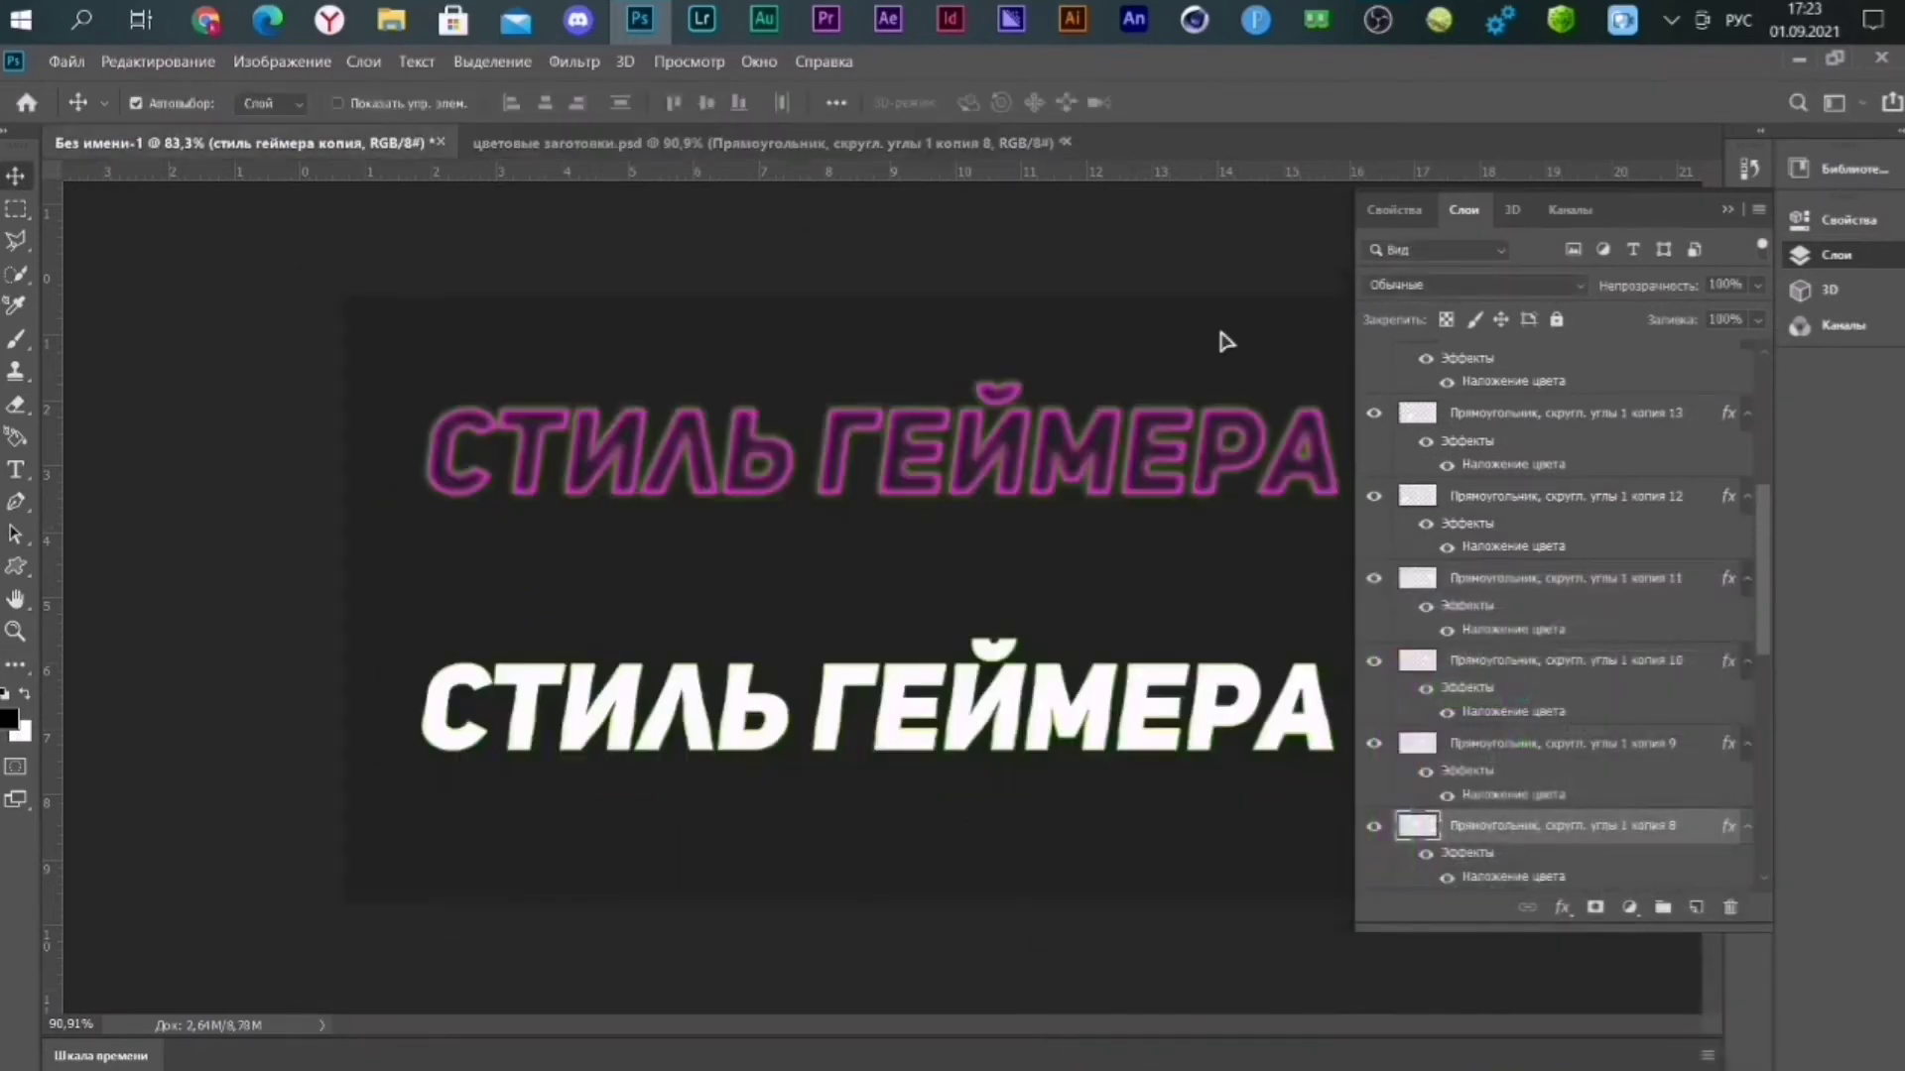
Set the lower text's gradient overlay left stop to green and apply the style.
double_click(1637, 357)
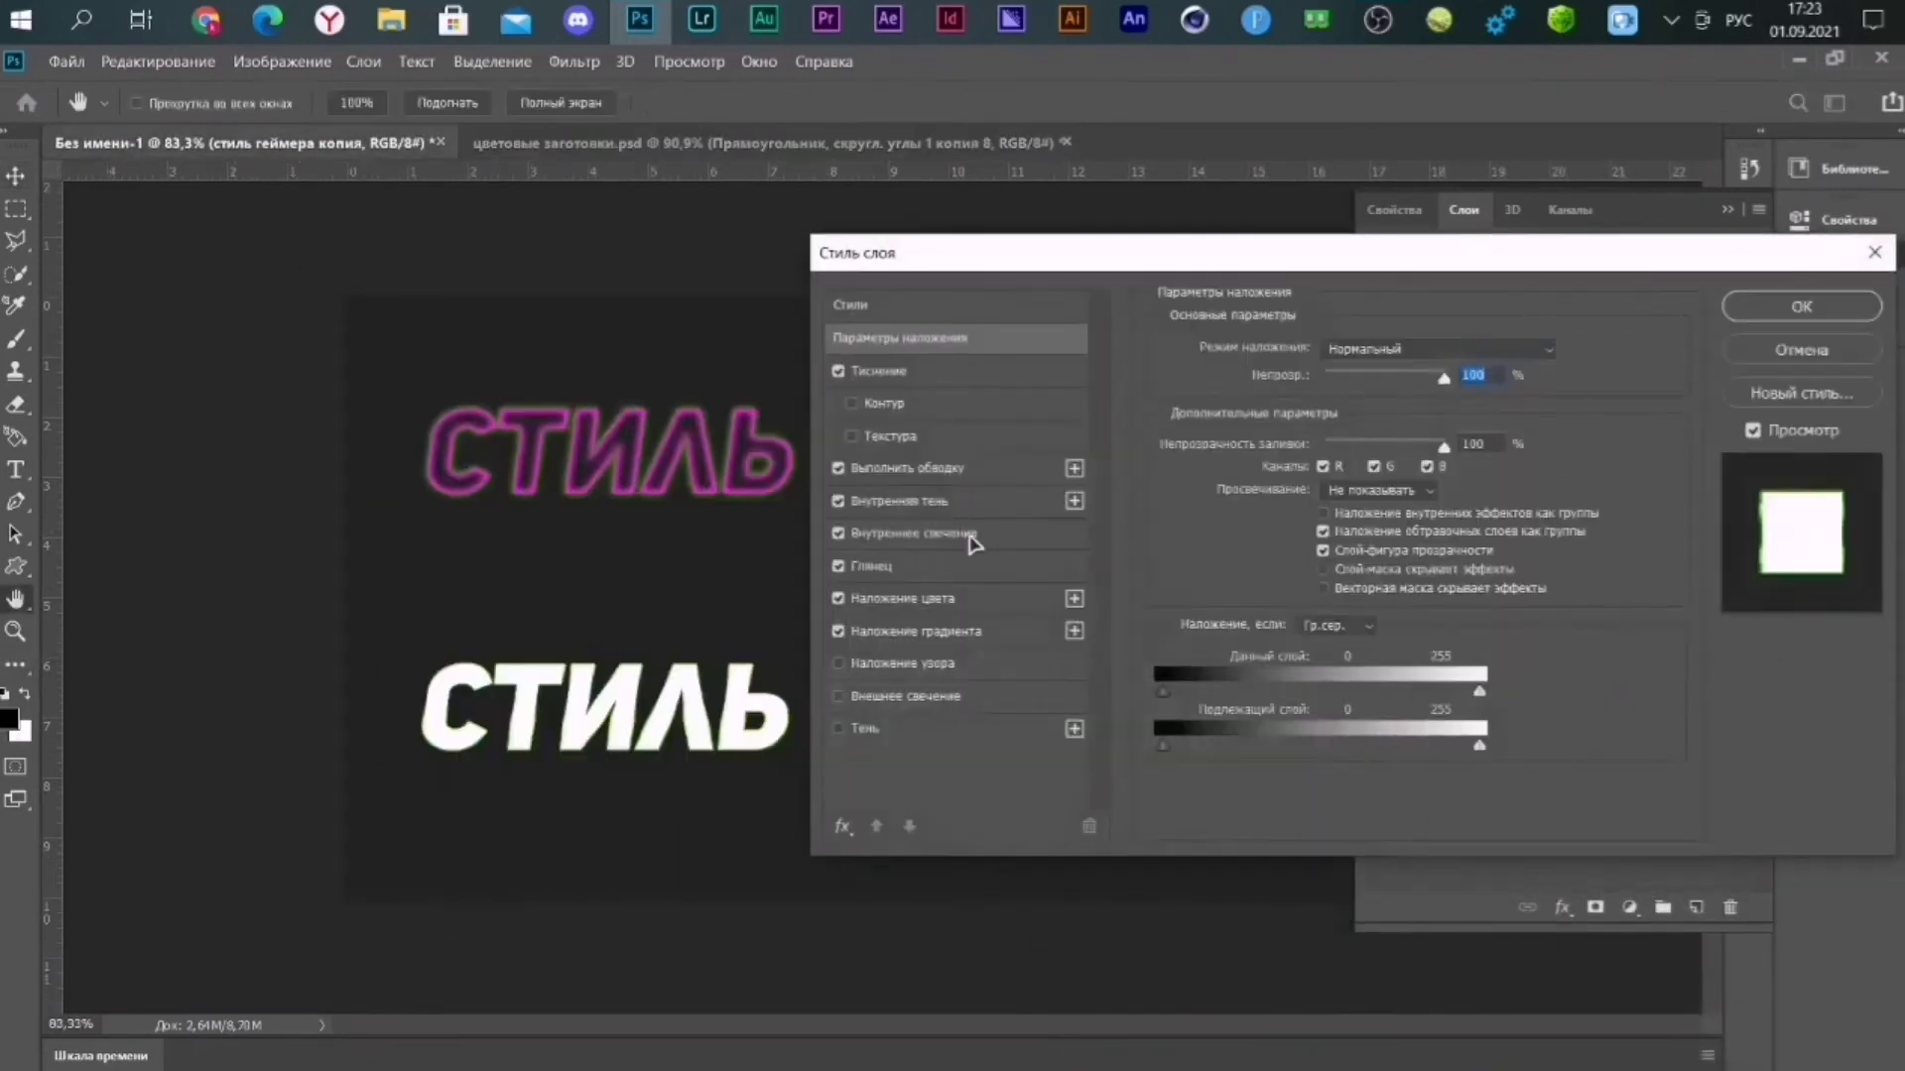
click(992, 631)
click(1171, 545)
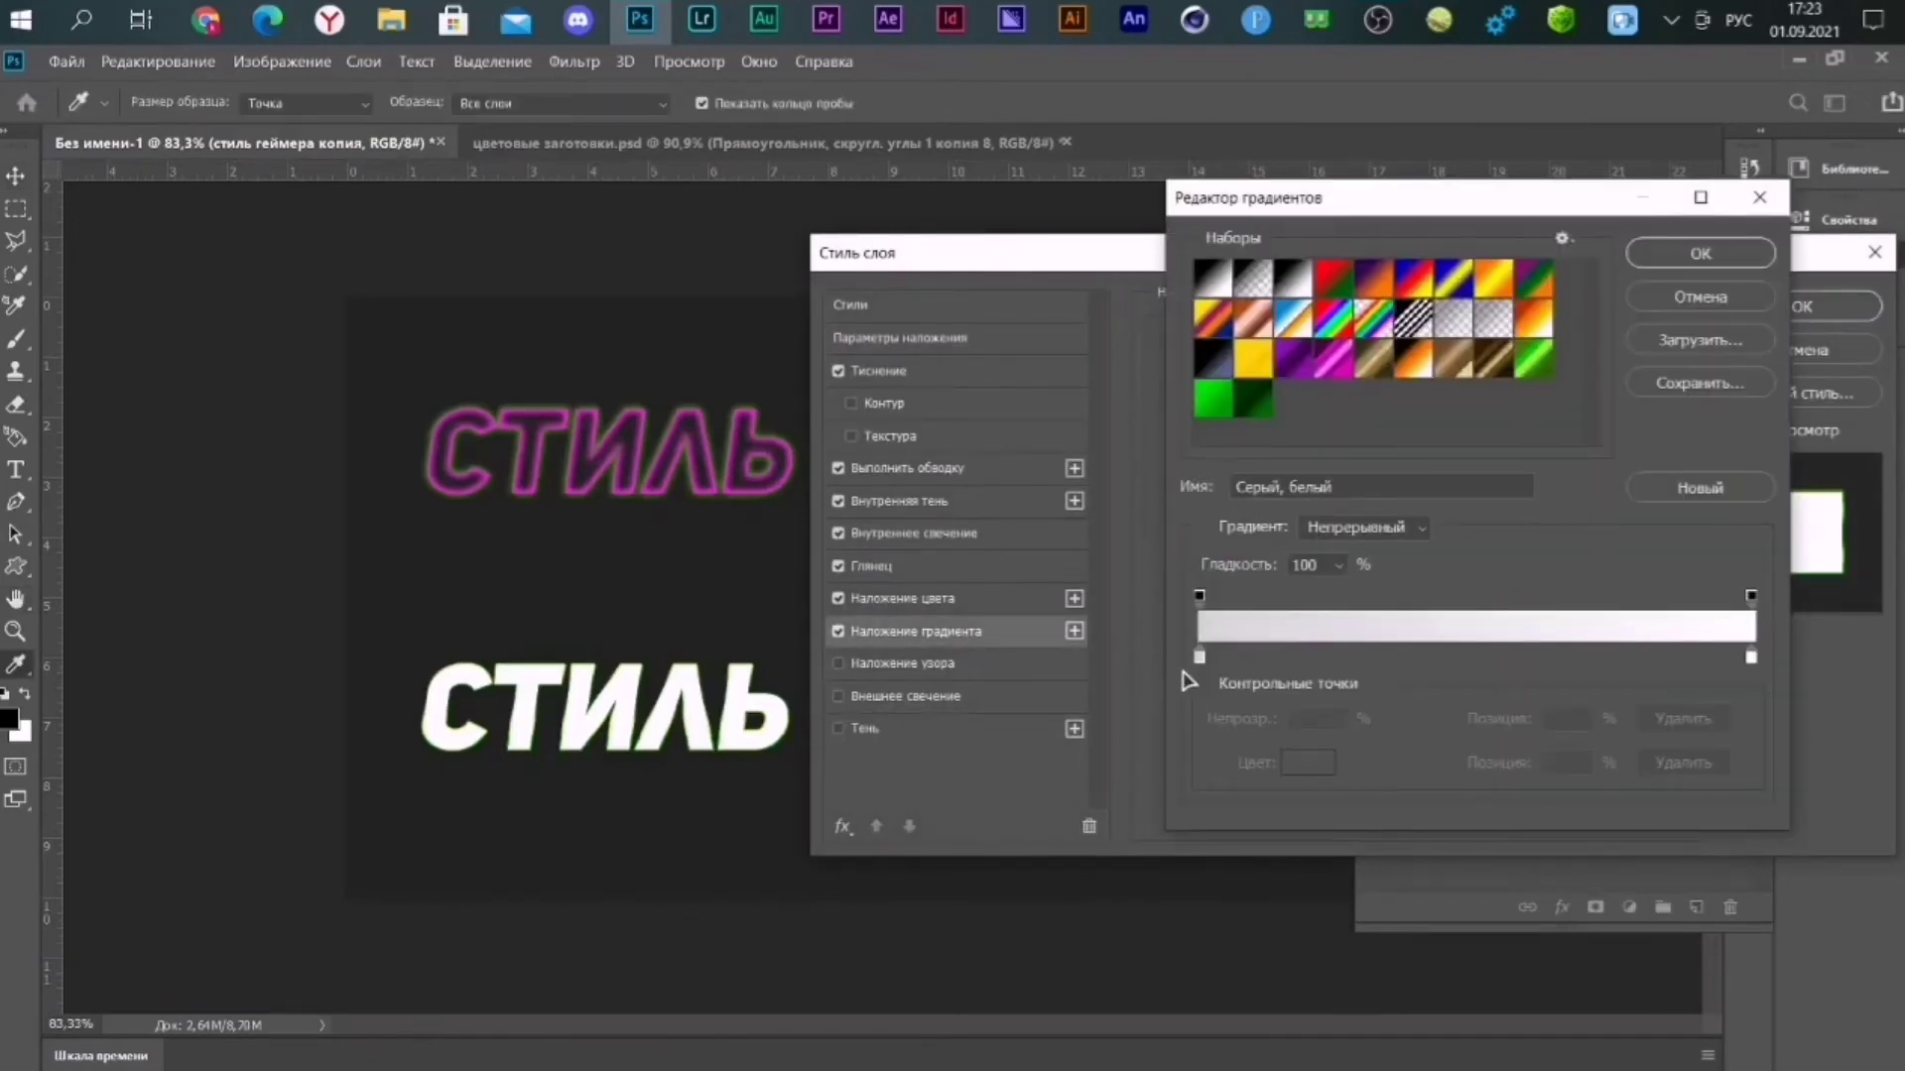
click(1200, 656)
click(1308, 762)
click(1210, 397)
click(1700, 625)
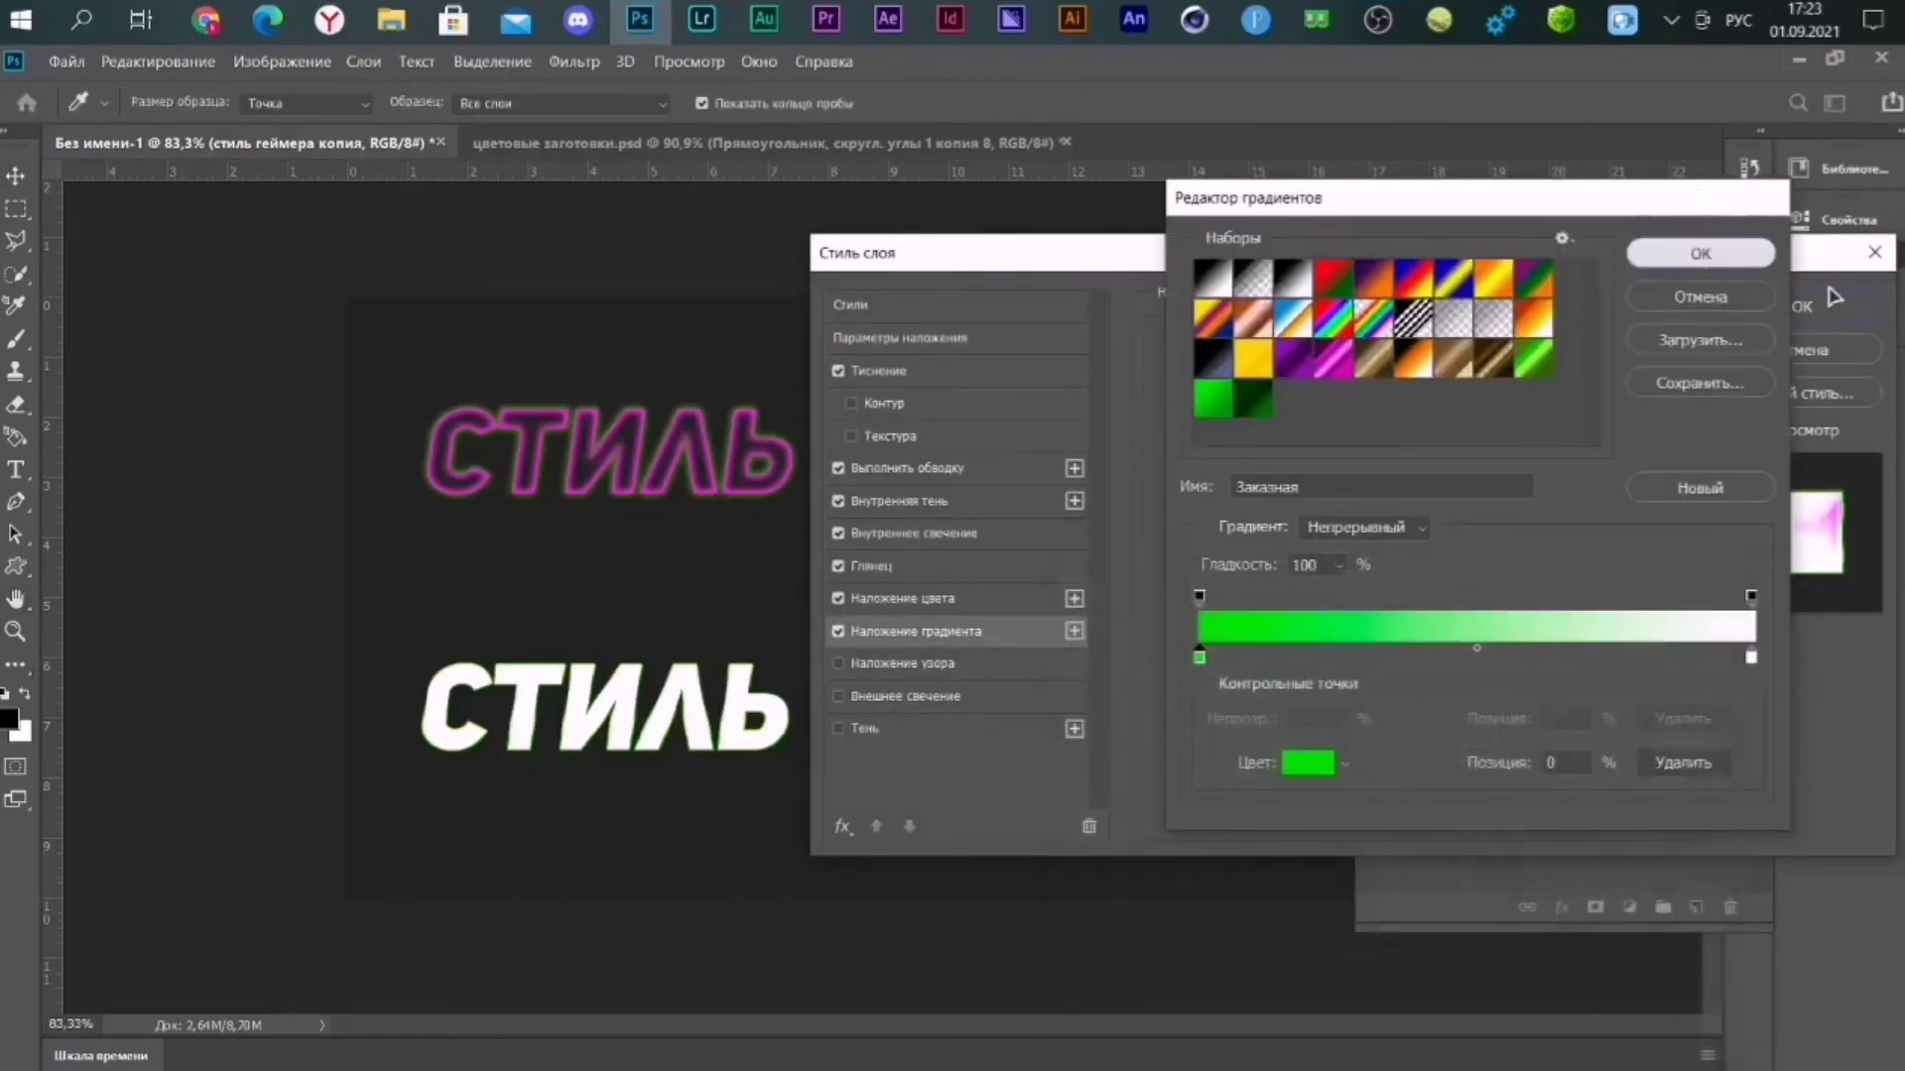
click(1701, 253)
click(1835, 307)
Sample a green from the colour presets document, then return to the gaming text.
click(764, 142)
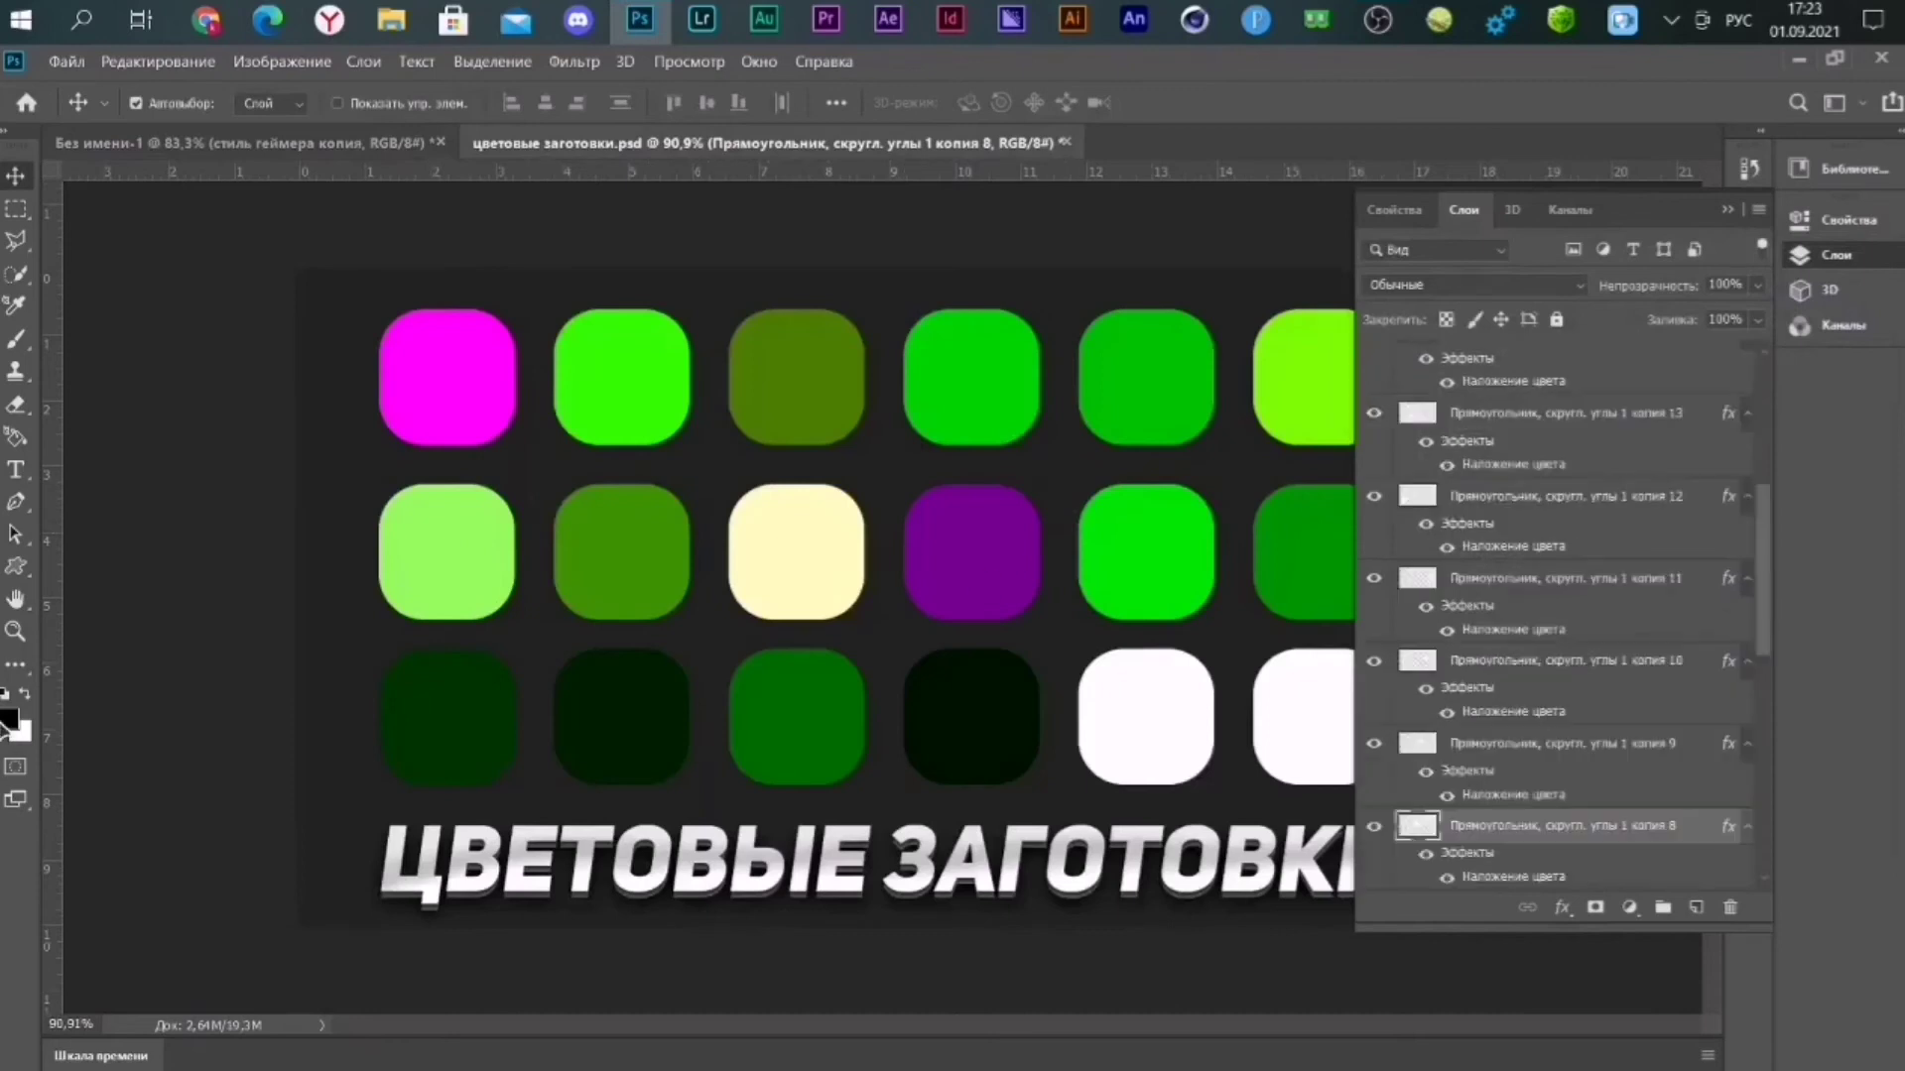
click(8, 718)
text(449403)
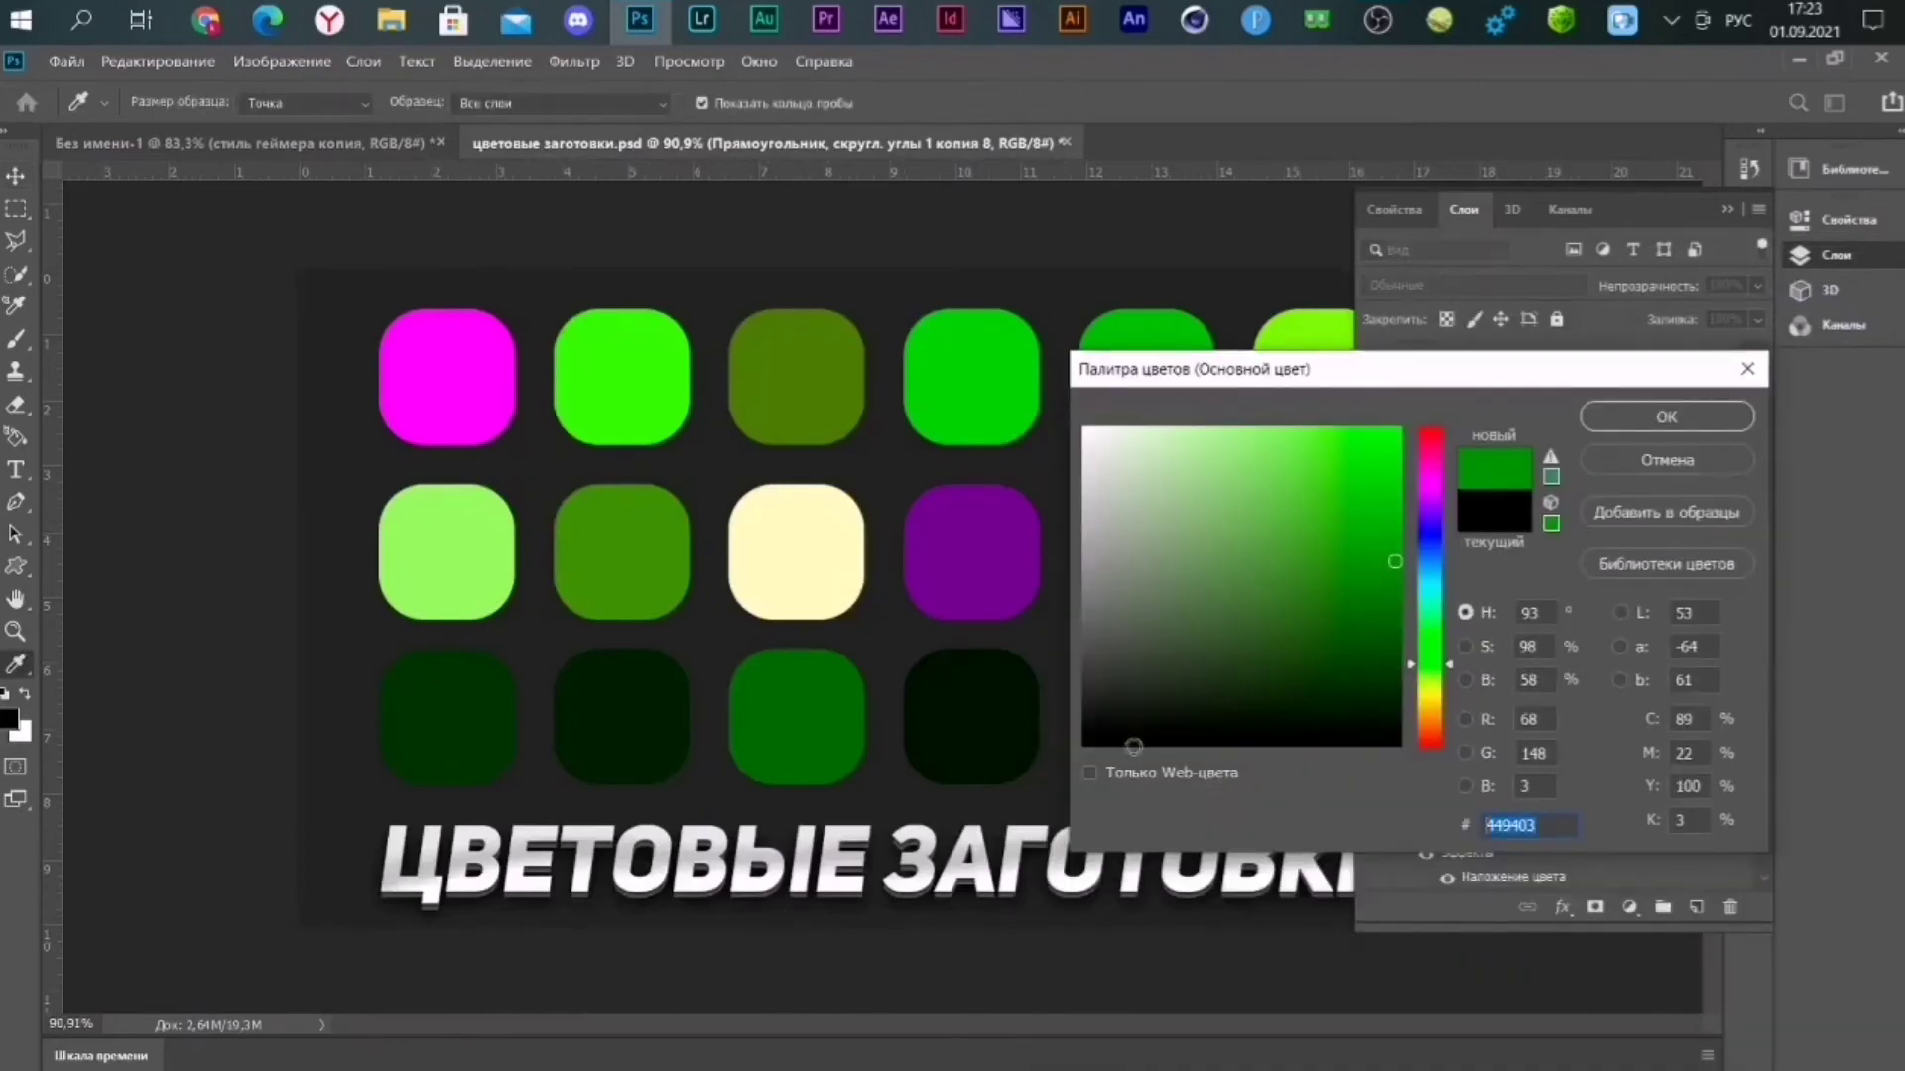
click(1598, 461)
key(ctrl+Tab)
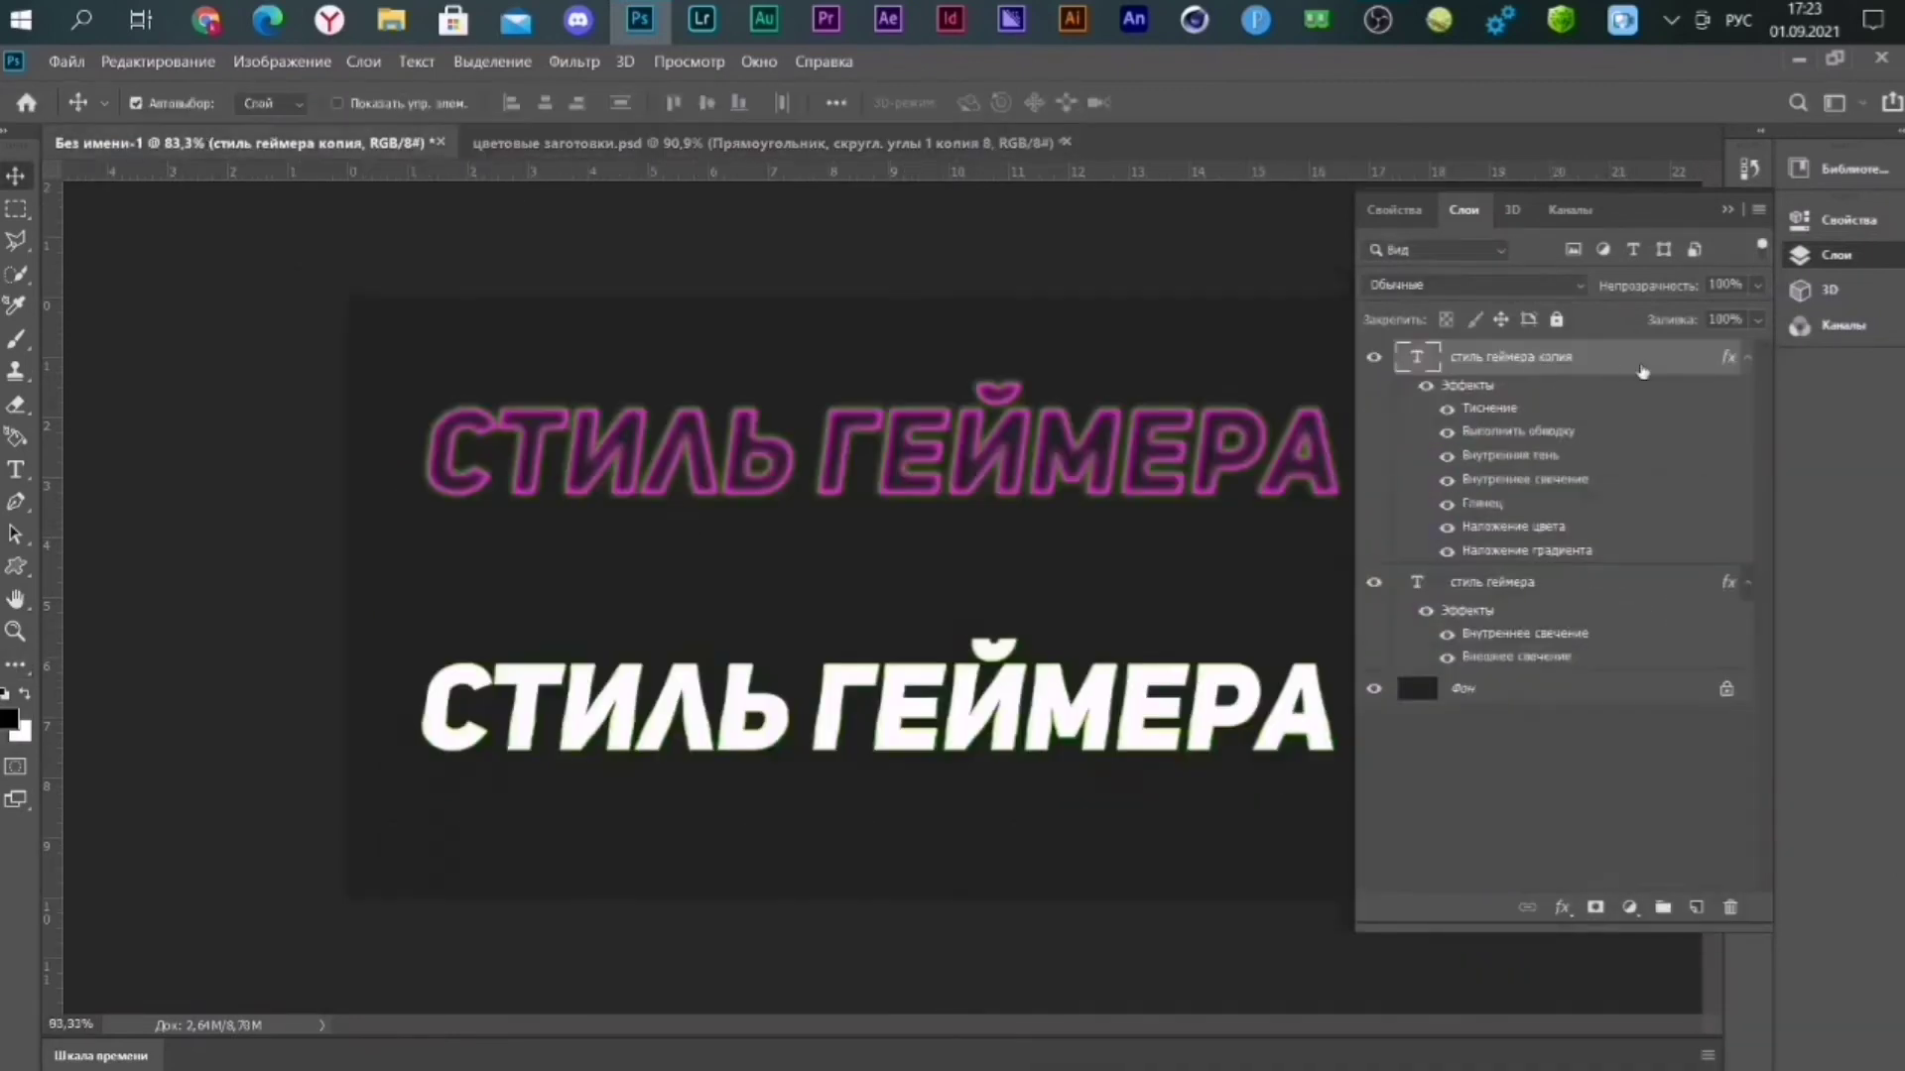
Recolour the gradient overlay's right stop green and enable Pattern Overlay.
double_click(1587, 362)
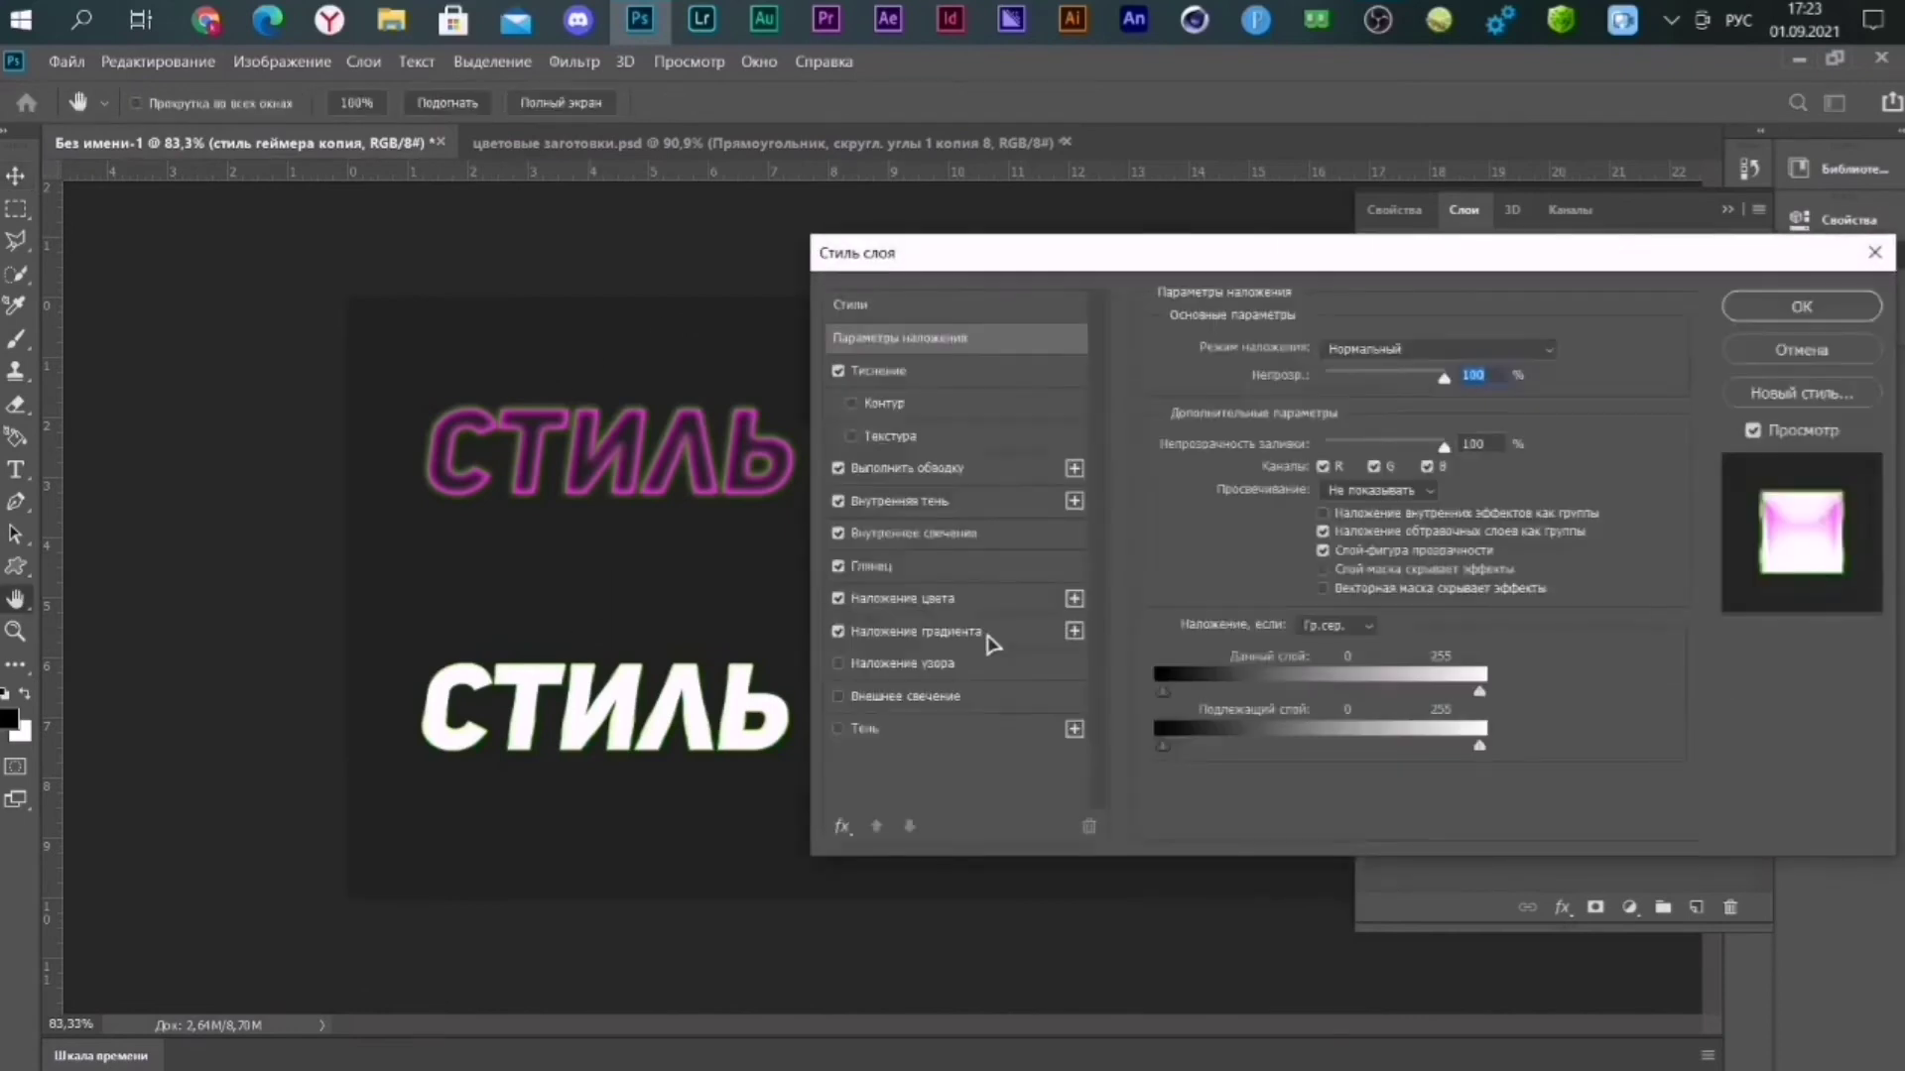
click(914, 631)
click(1354, 397)
click(1749, 657)
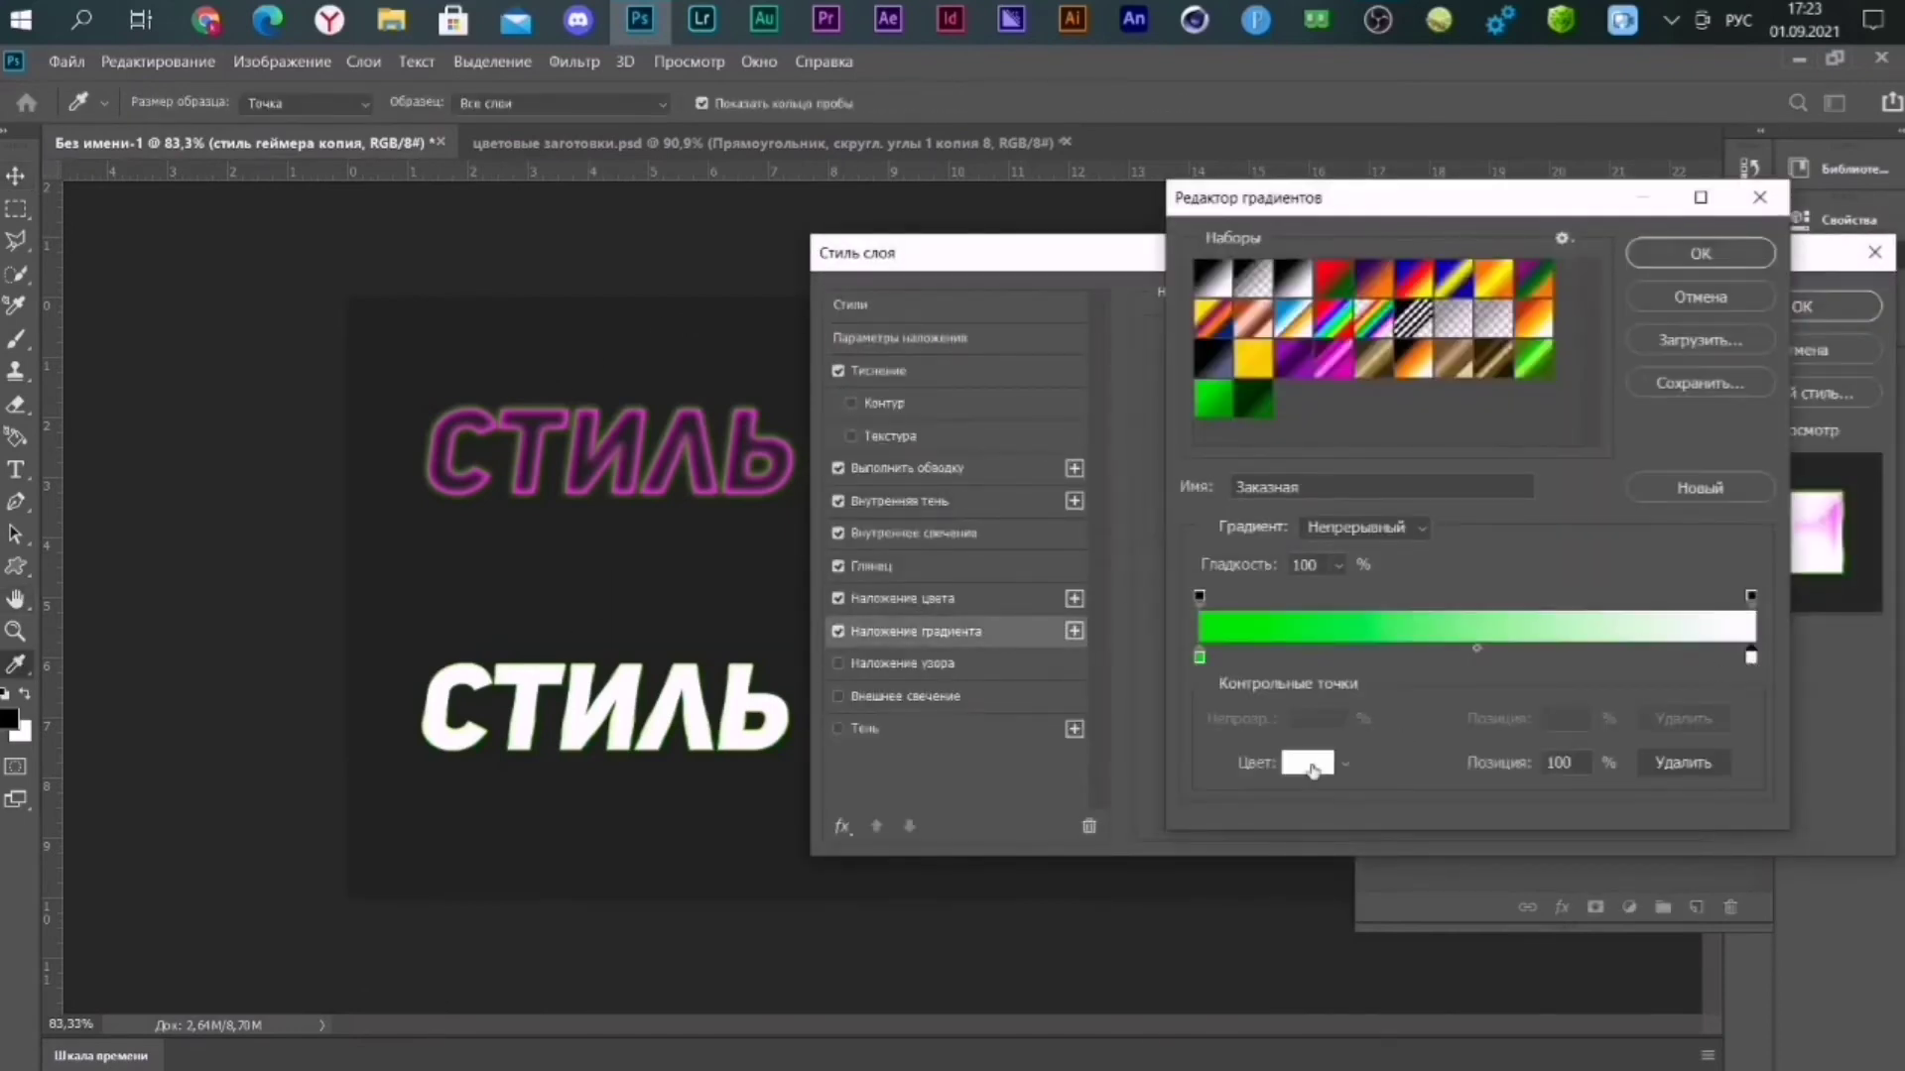
click(1307, 762)
click(1634, 418)
click(1700, 254)
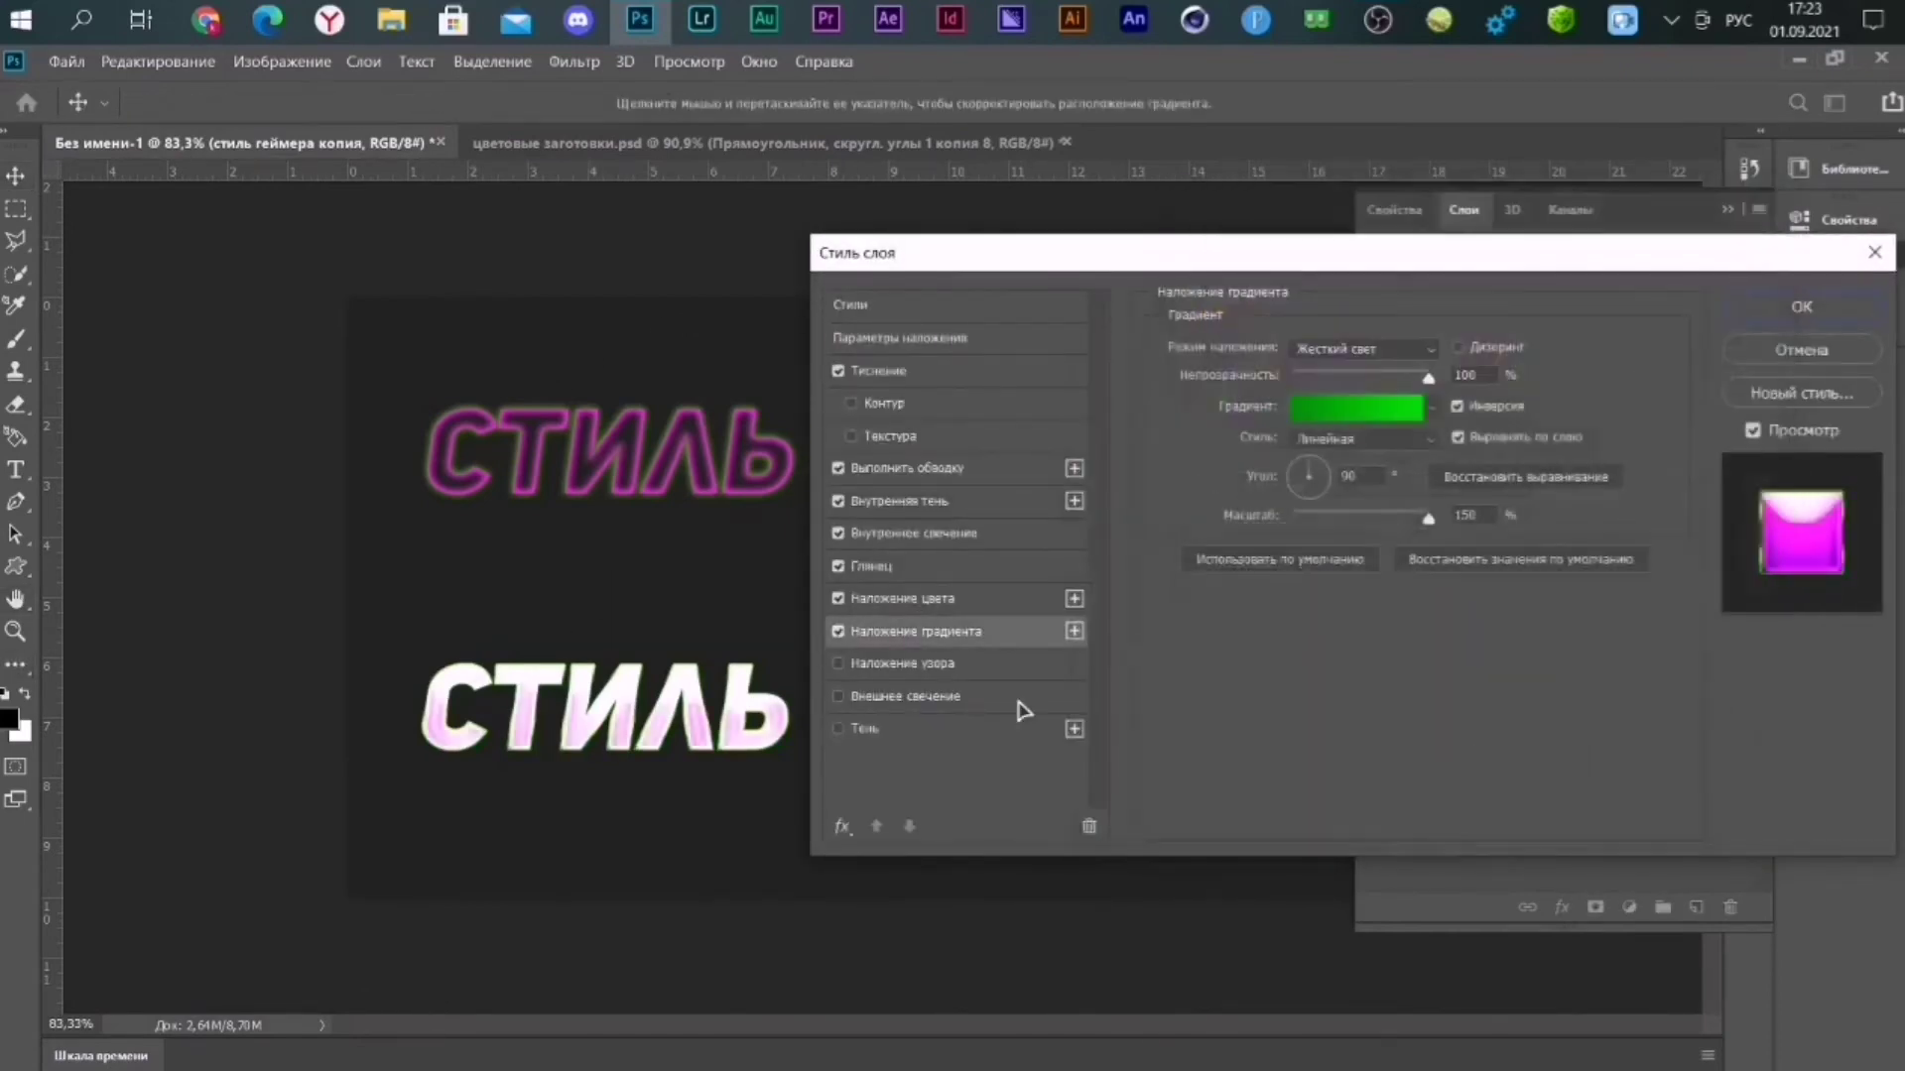
click(969, 664)
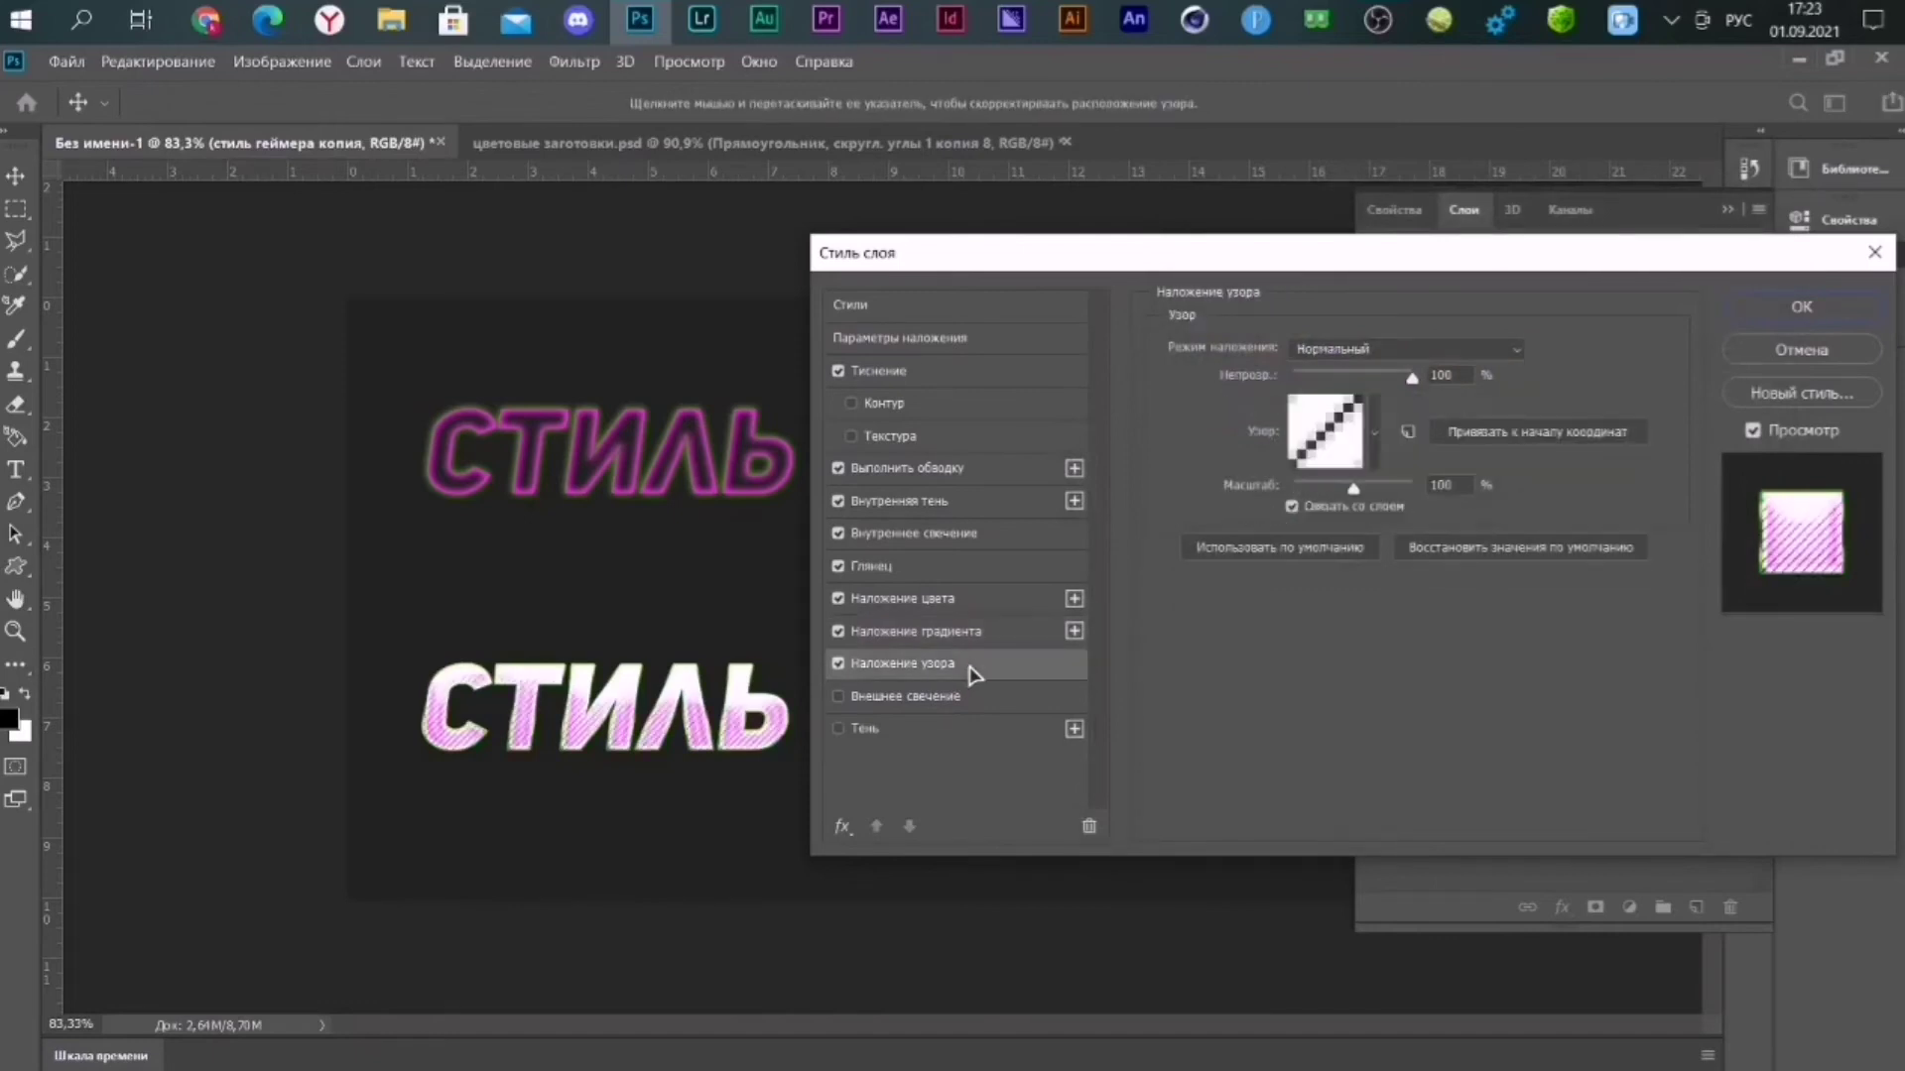
Choose the black pattern for the overlay and enable Outer Glow in Normal mode.
click(1375, 442)
click(1287, 620)
click(1298, 699)
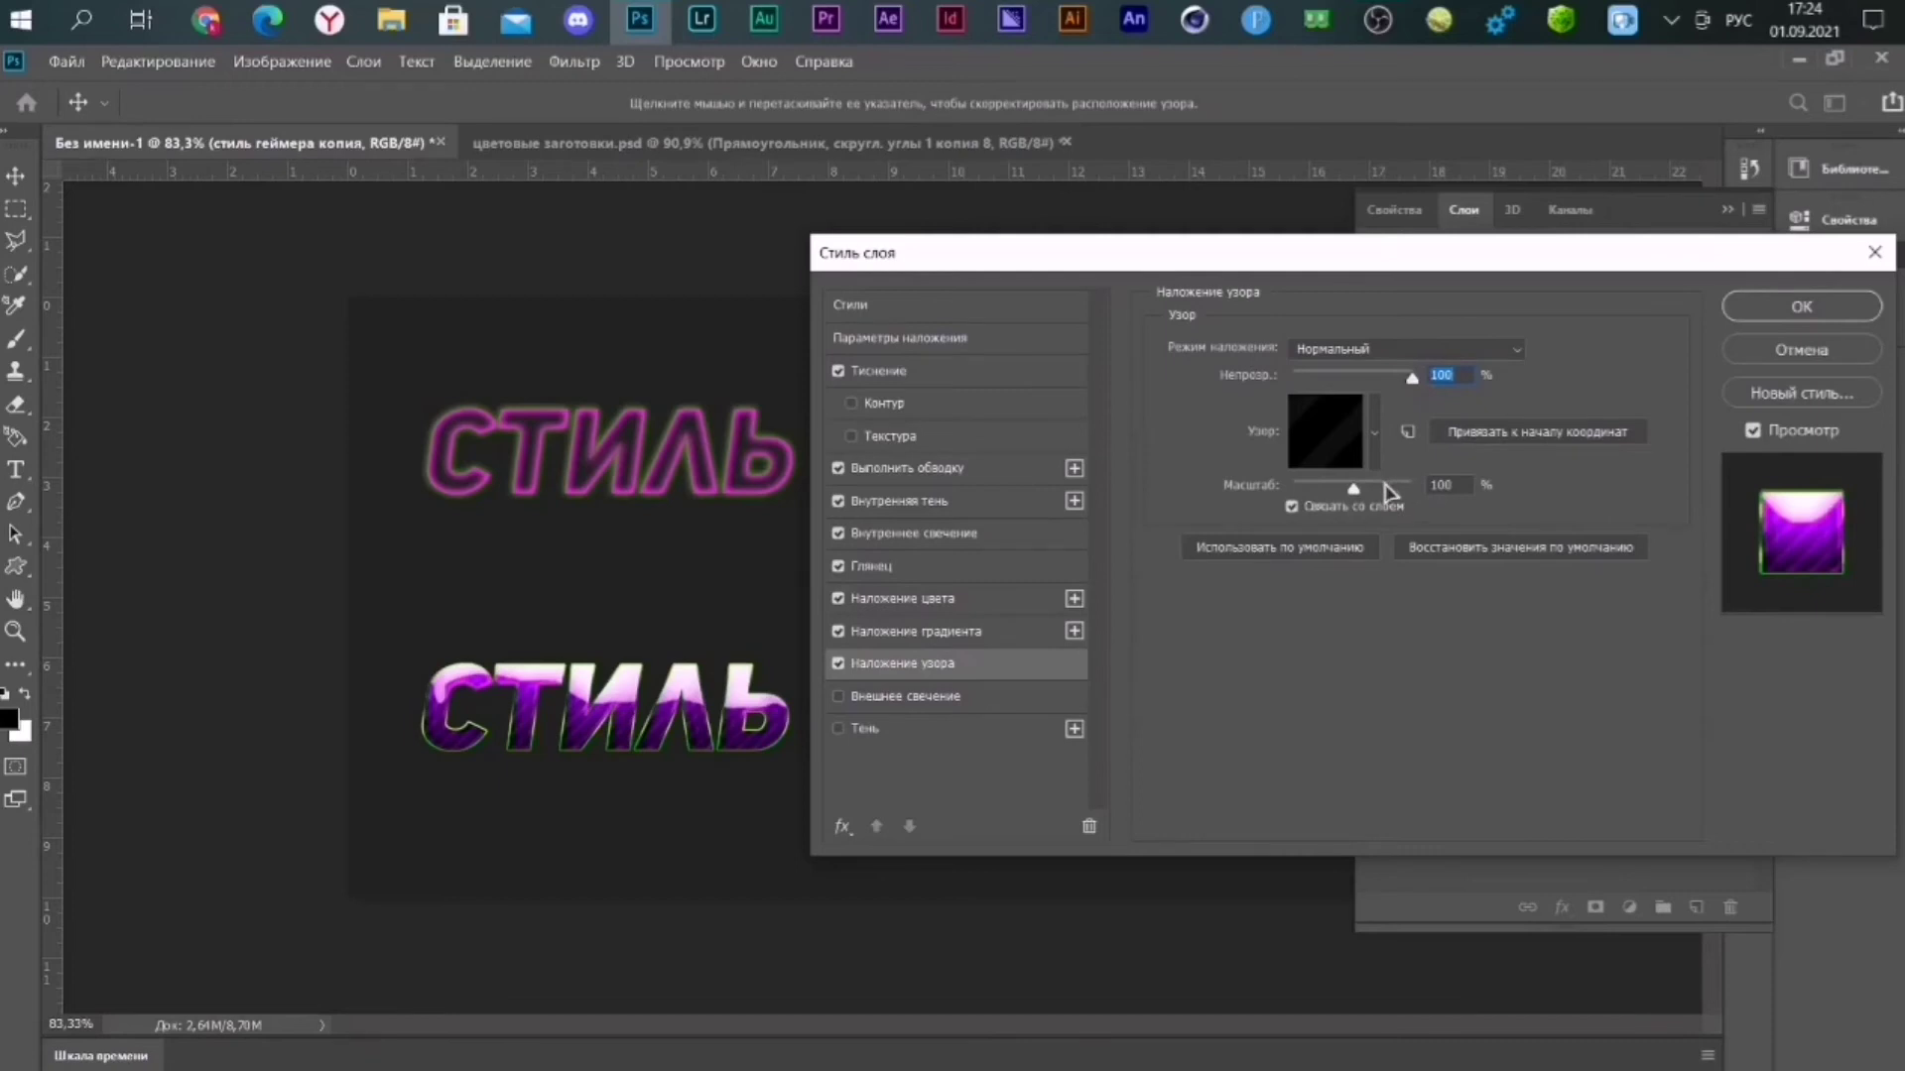
click(1017, 699)
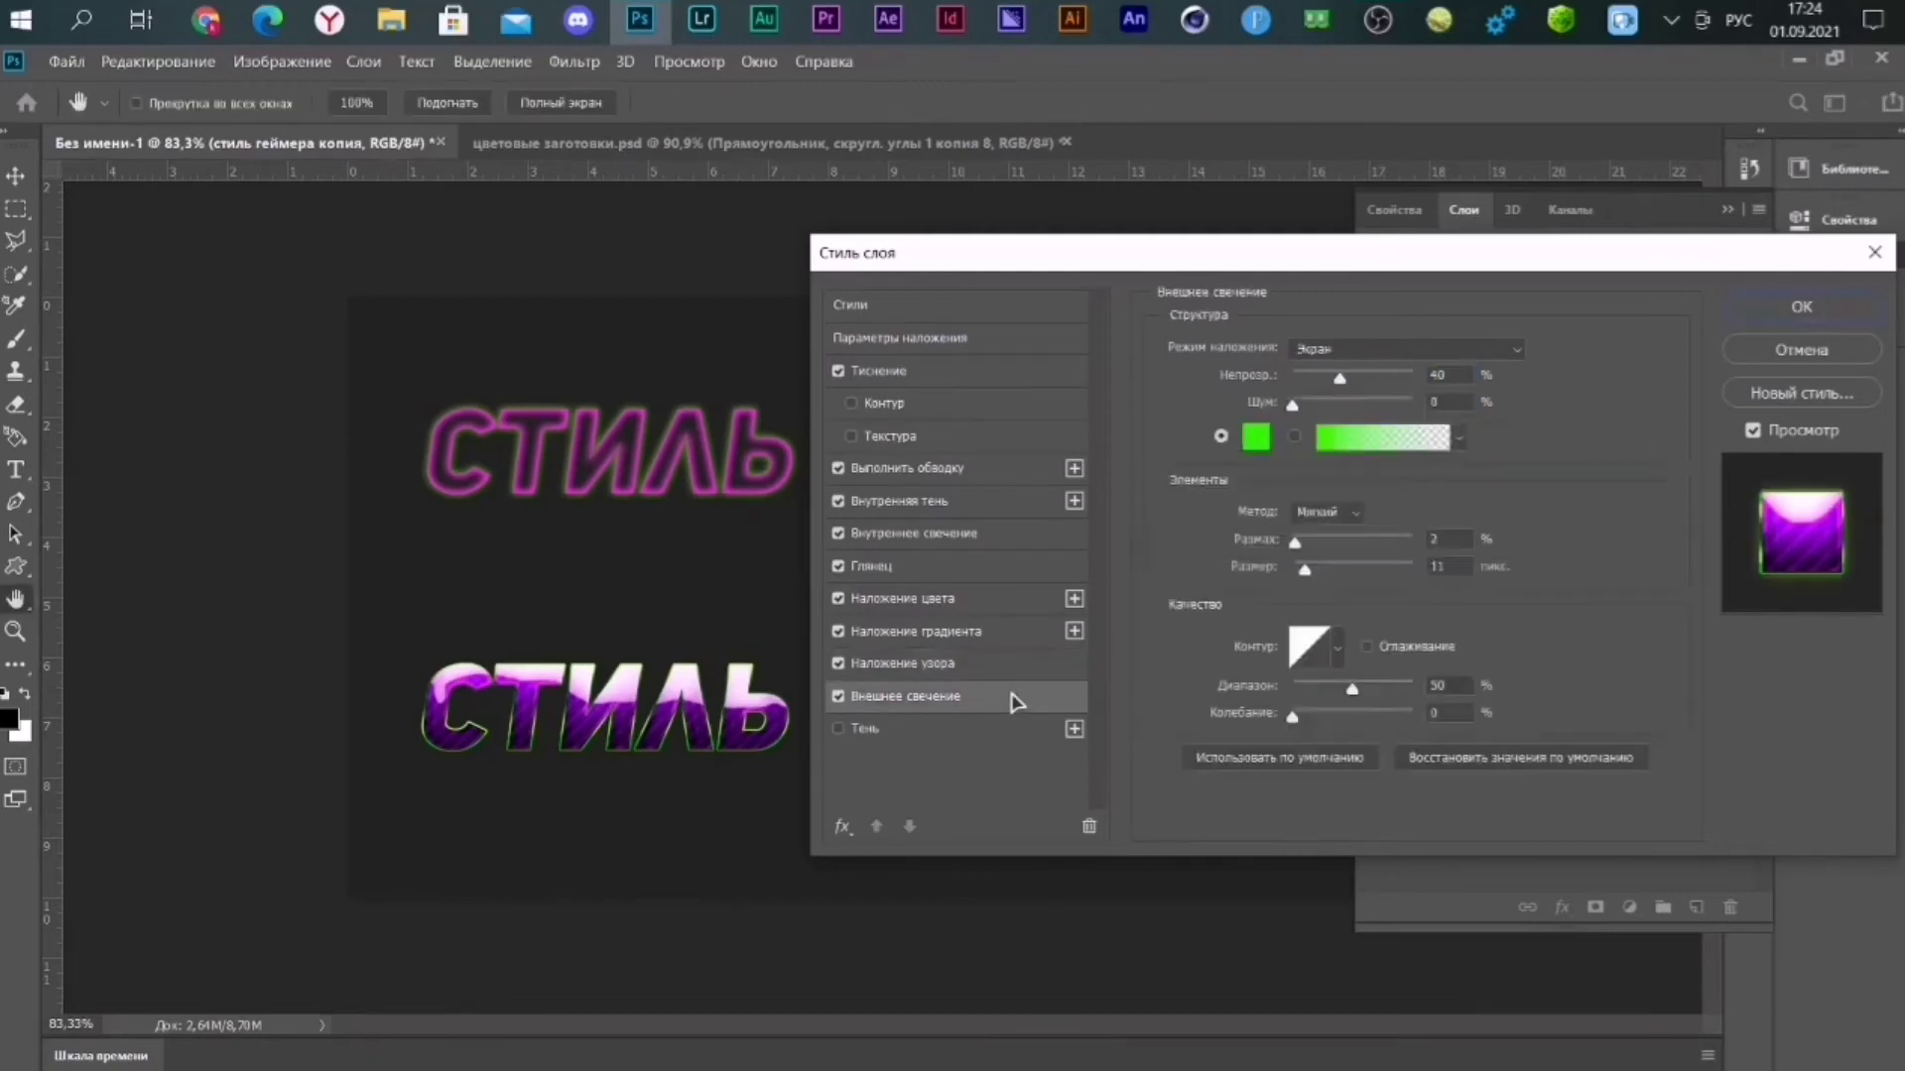
click(1357, 351)
click(1369, 375)
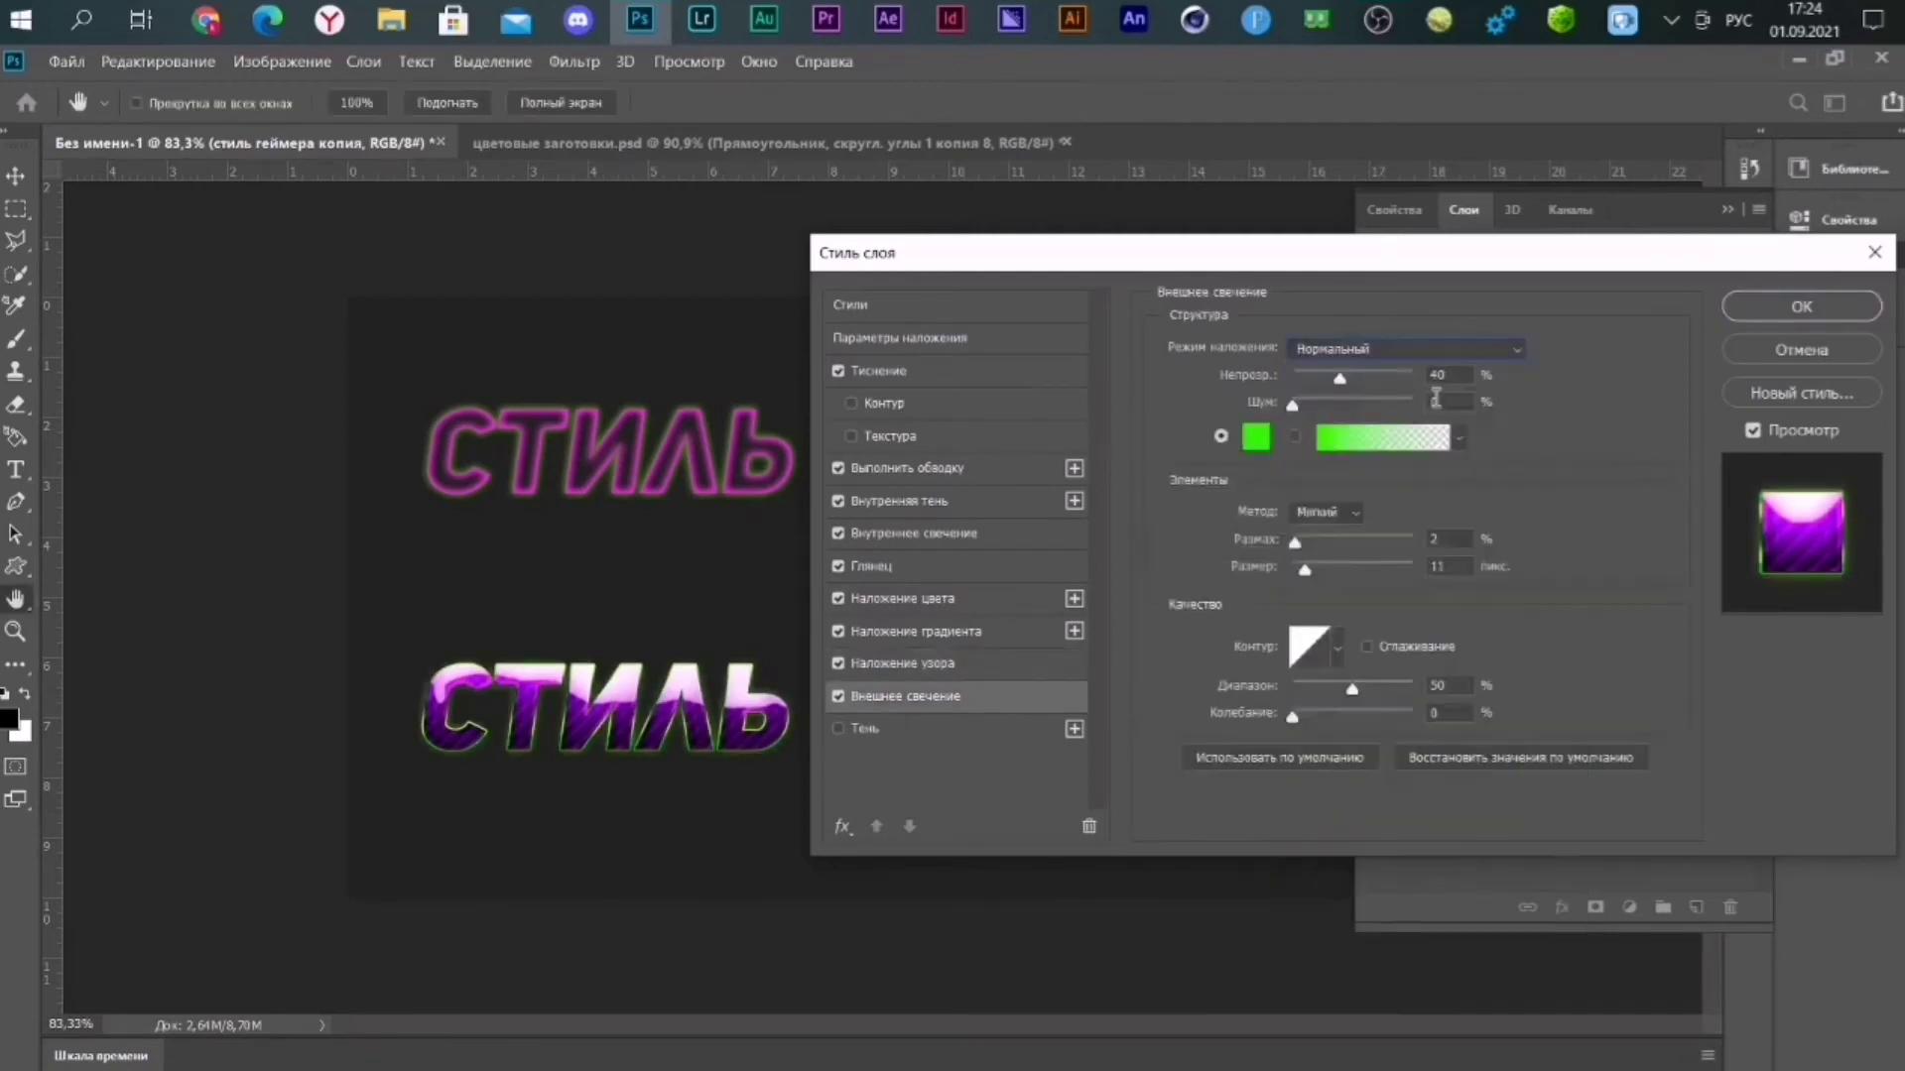
Set Outer Glow to opacity 100, Precise, spread 46, size 5, range 57, and apply.
double_click(1436, 374)
text(100)
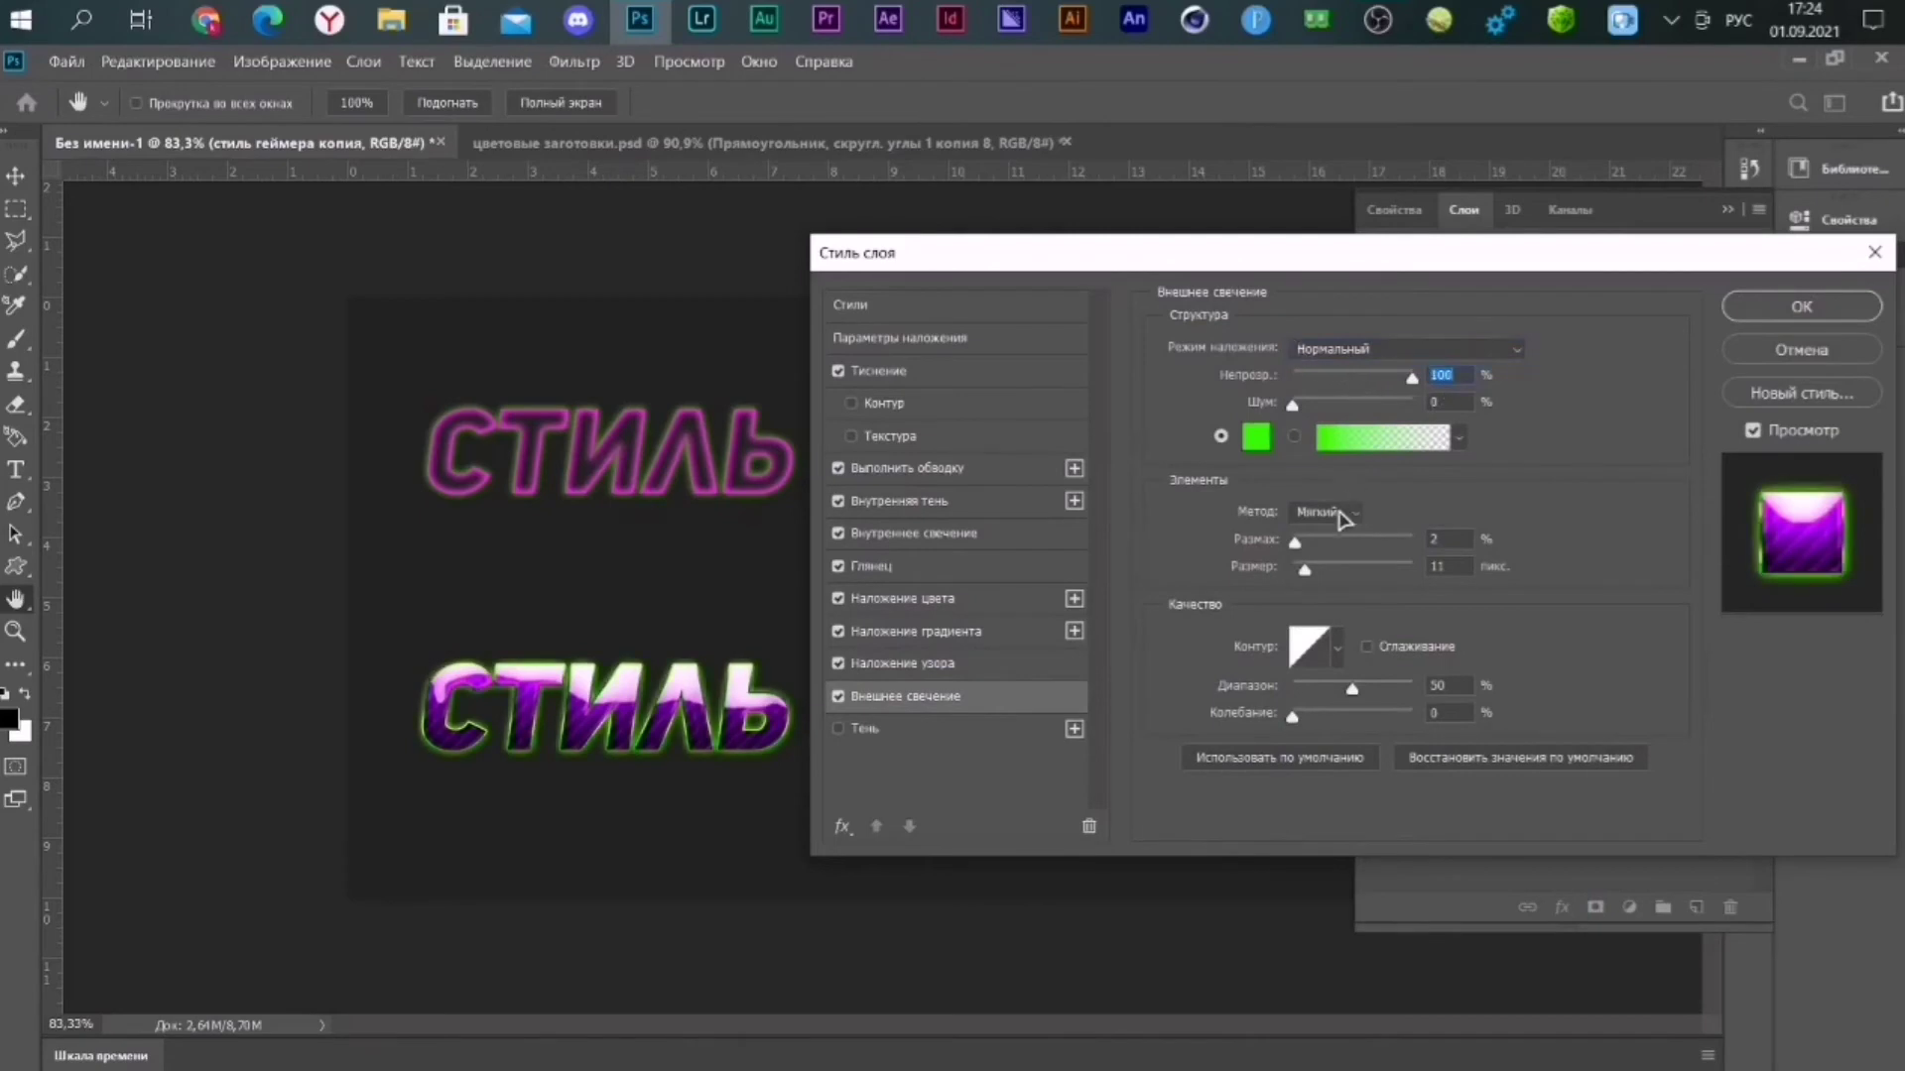
click(1314, 534)
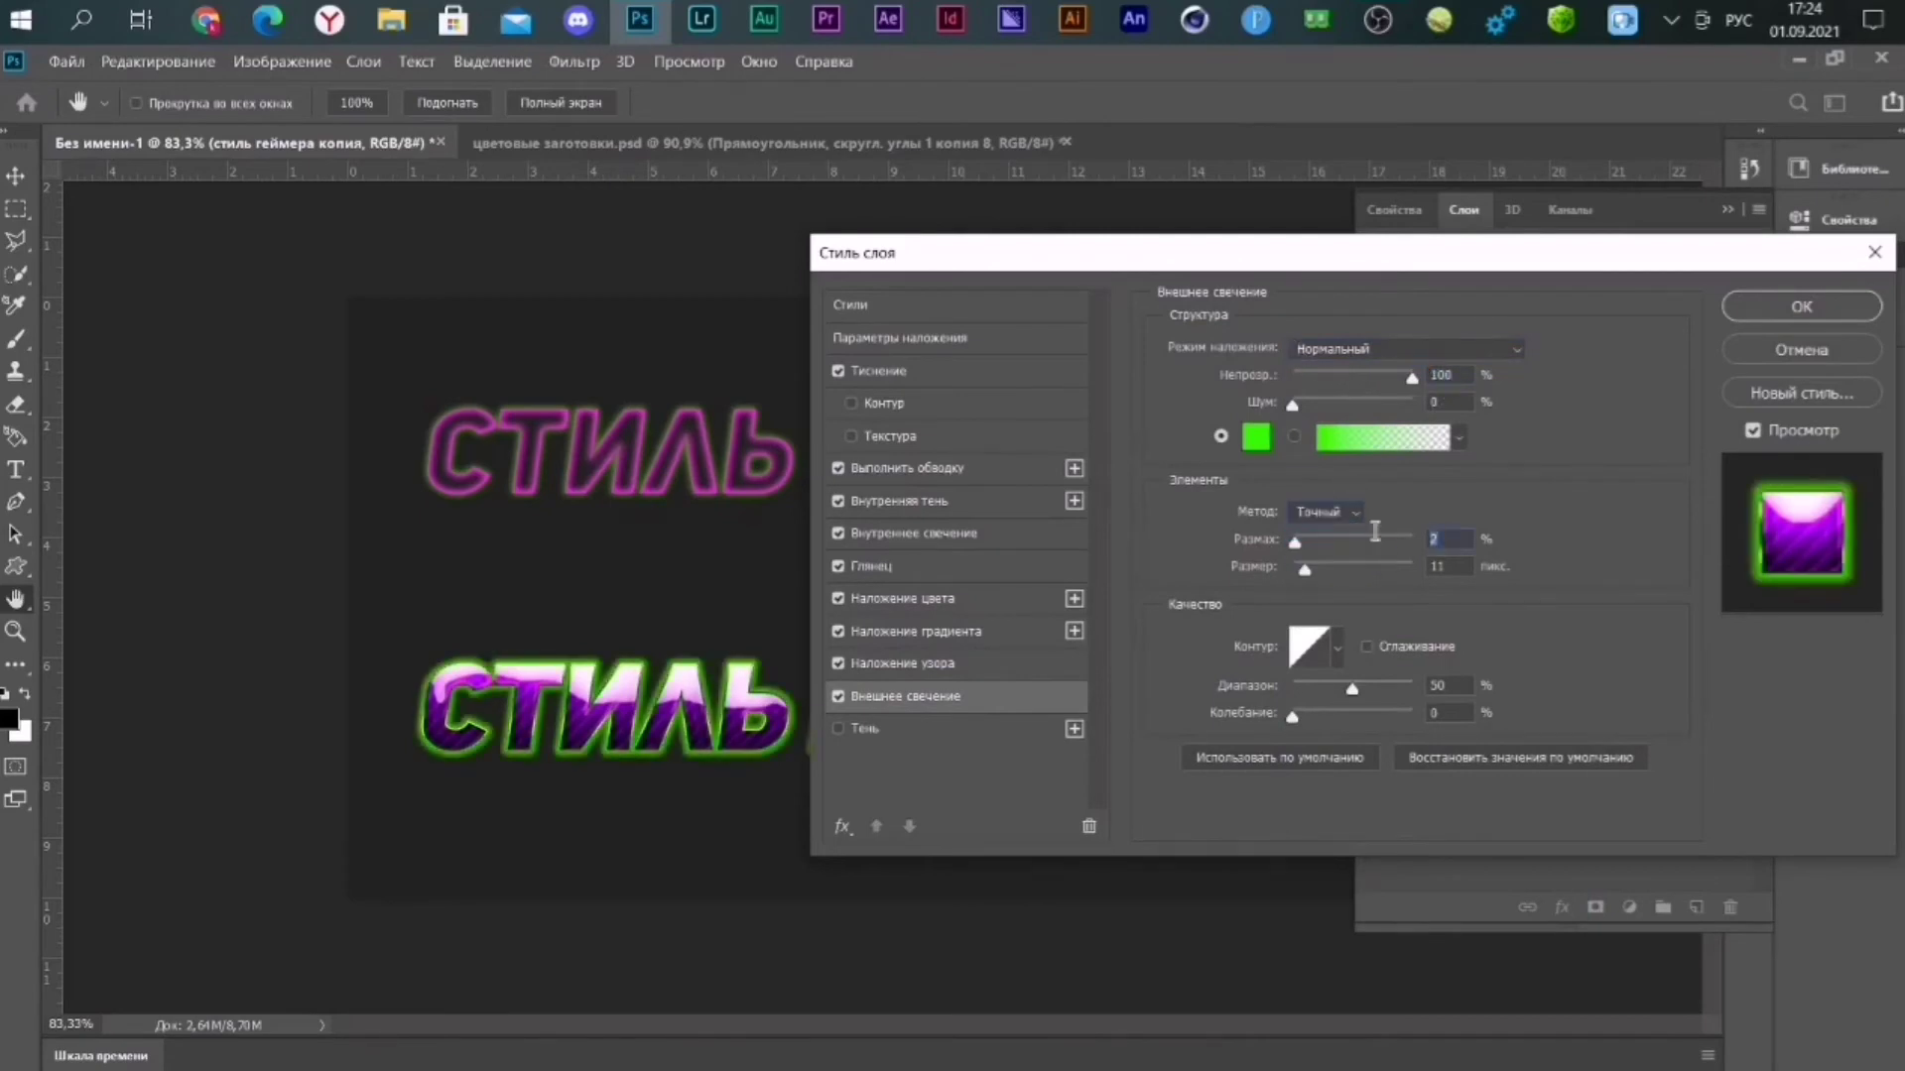
text(46)
key(Tab)
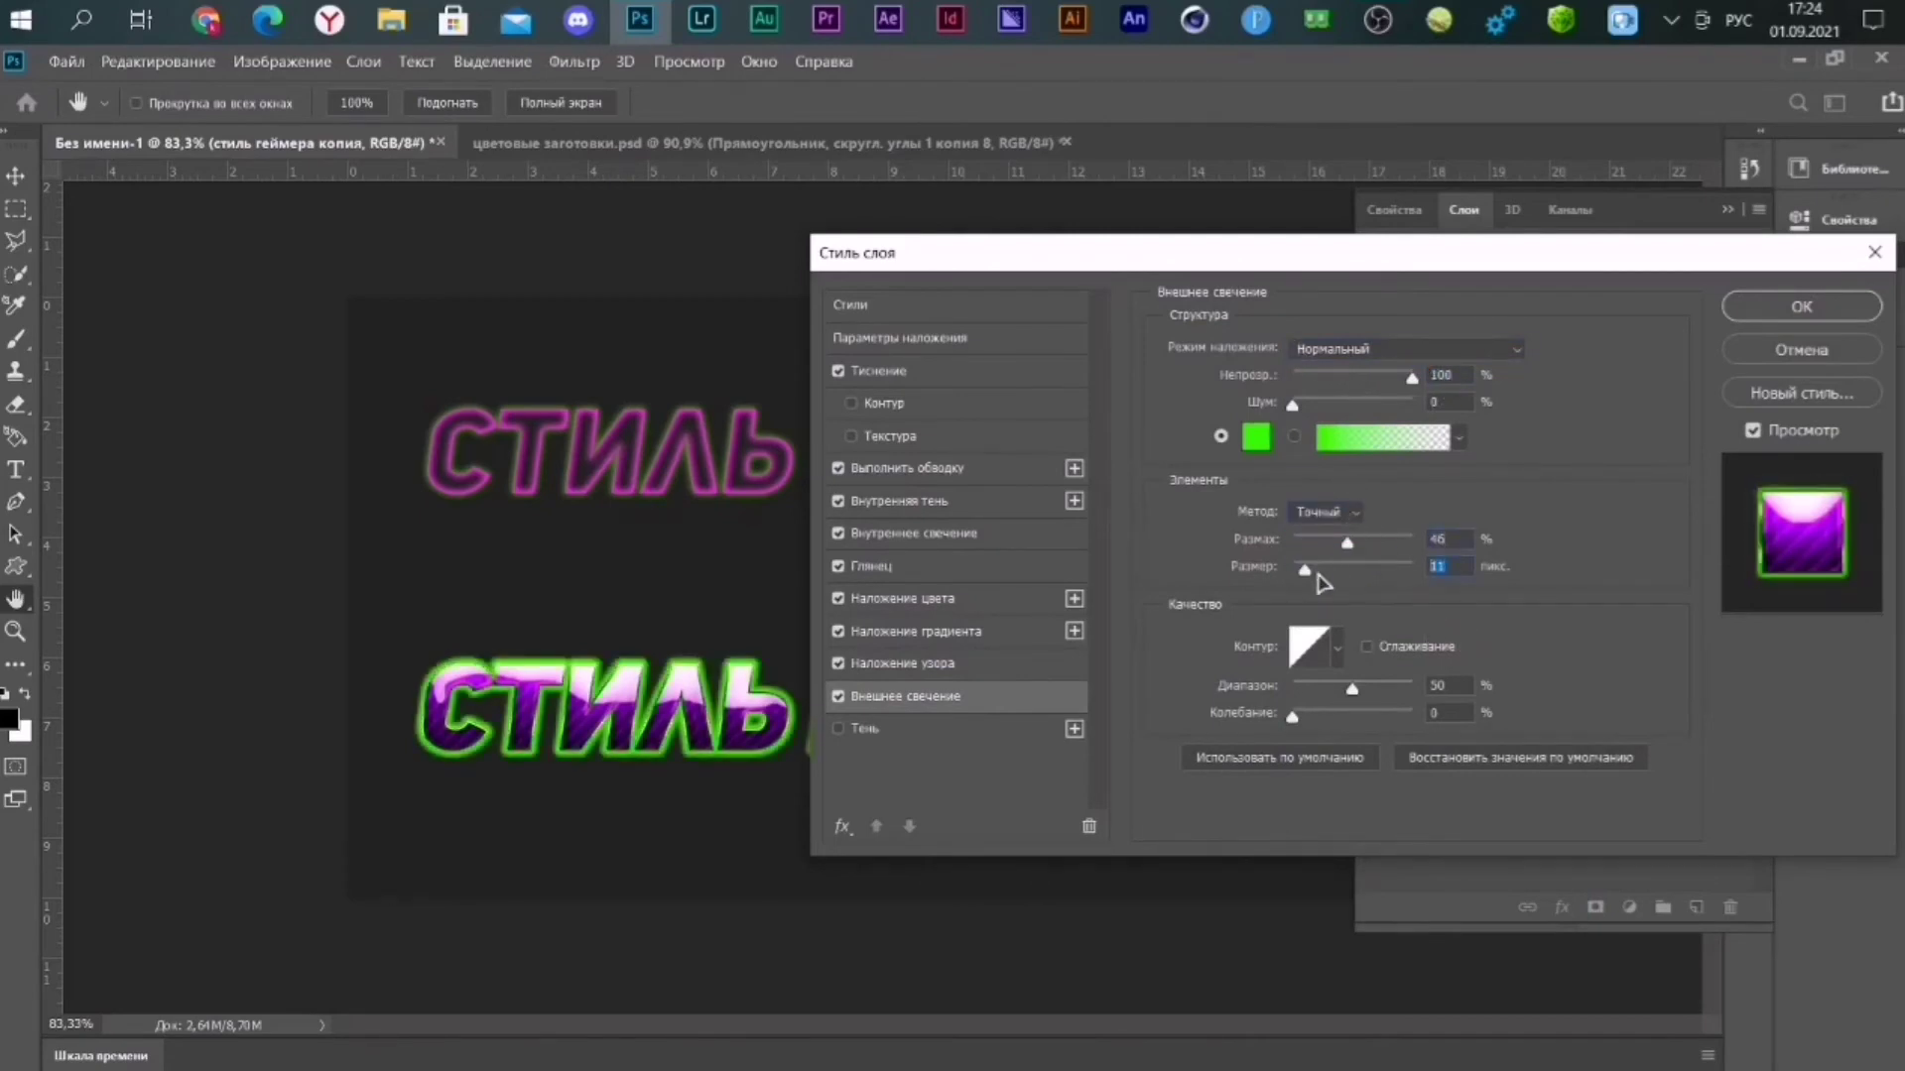
text(5)
double_click(1439, 539)
text(100)
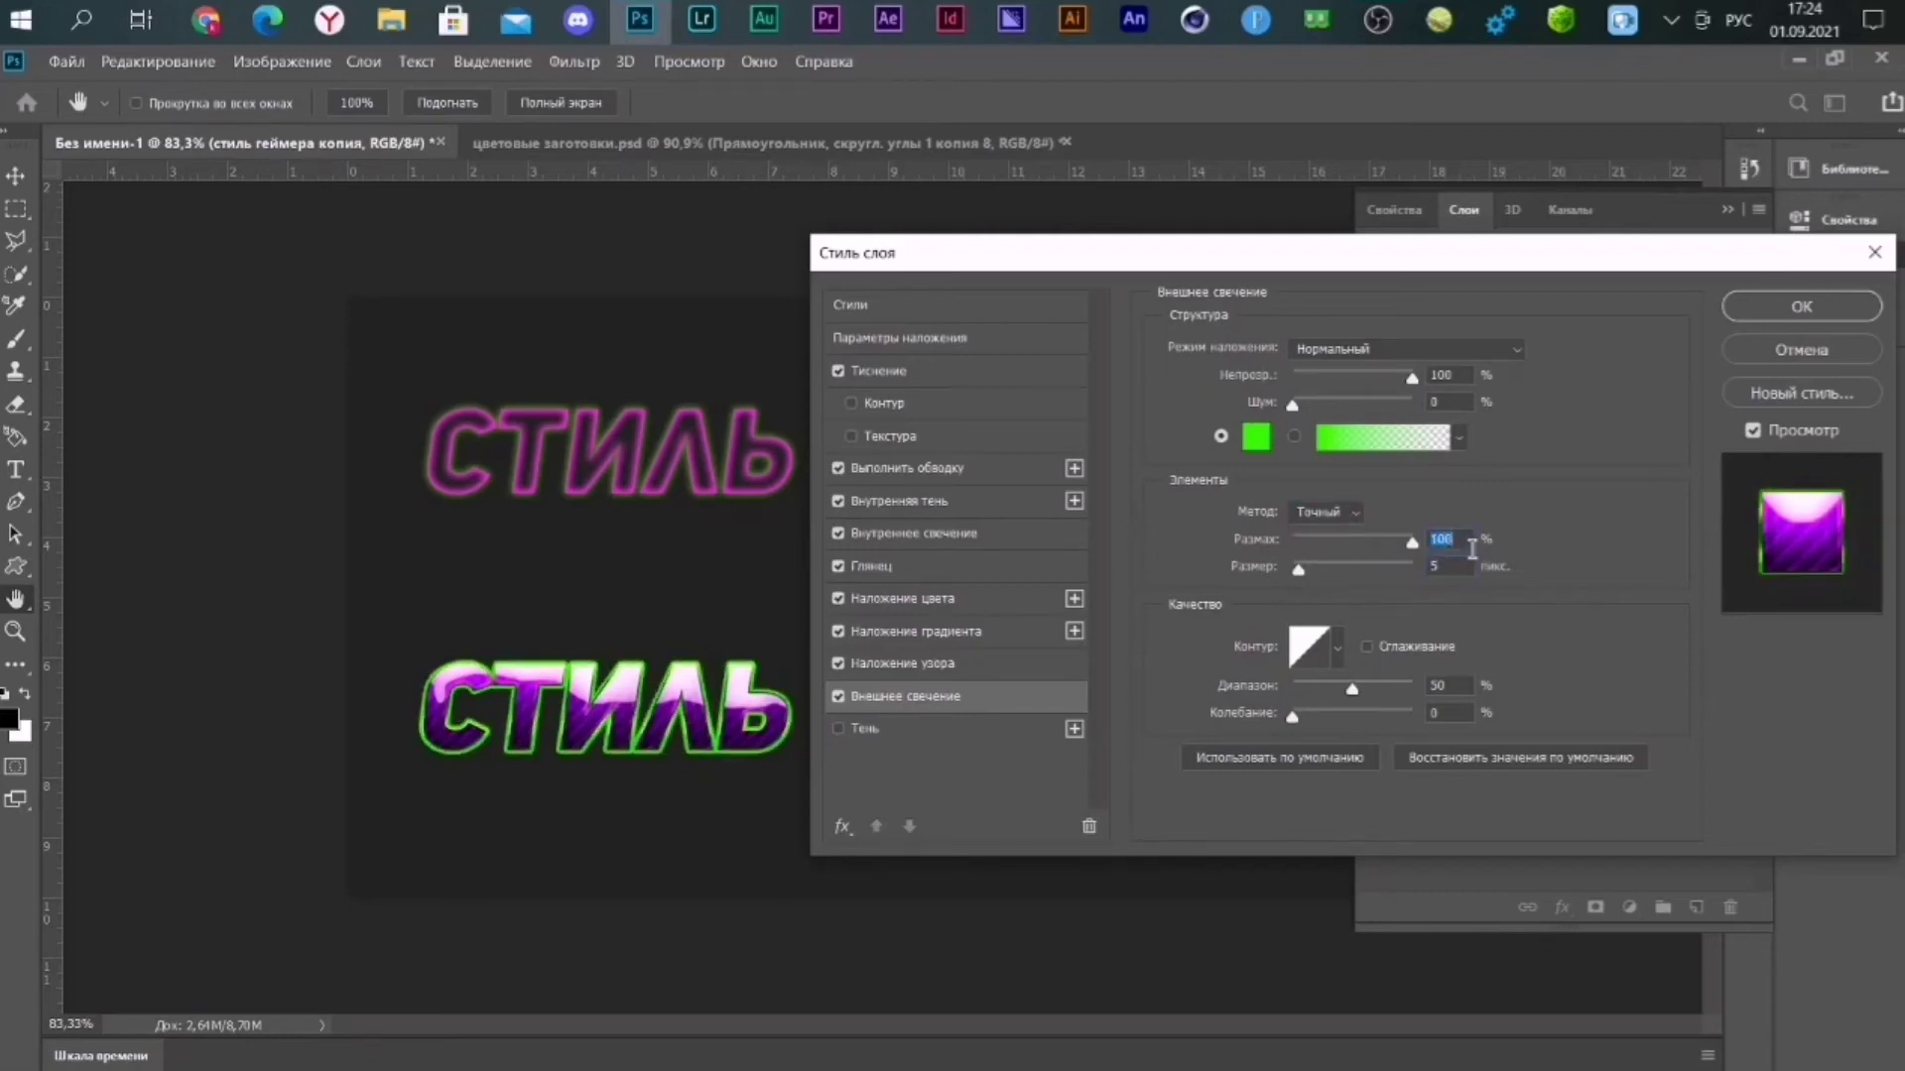
text(46)
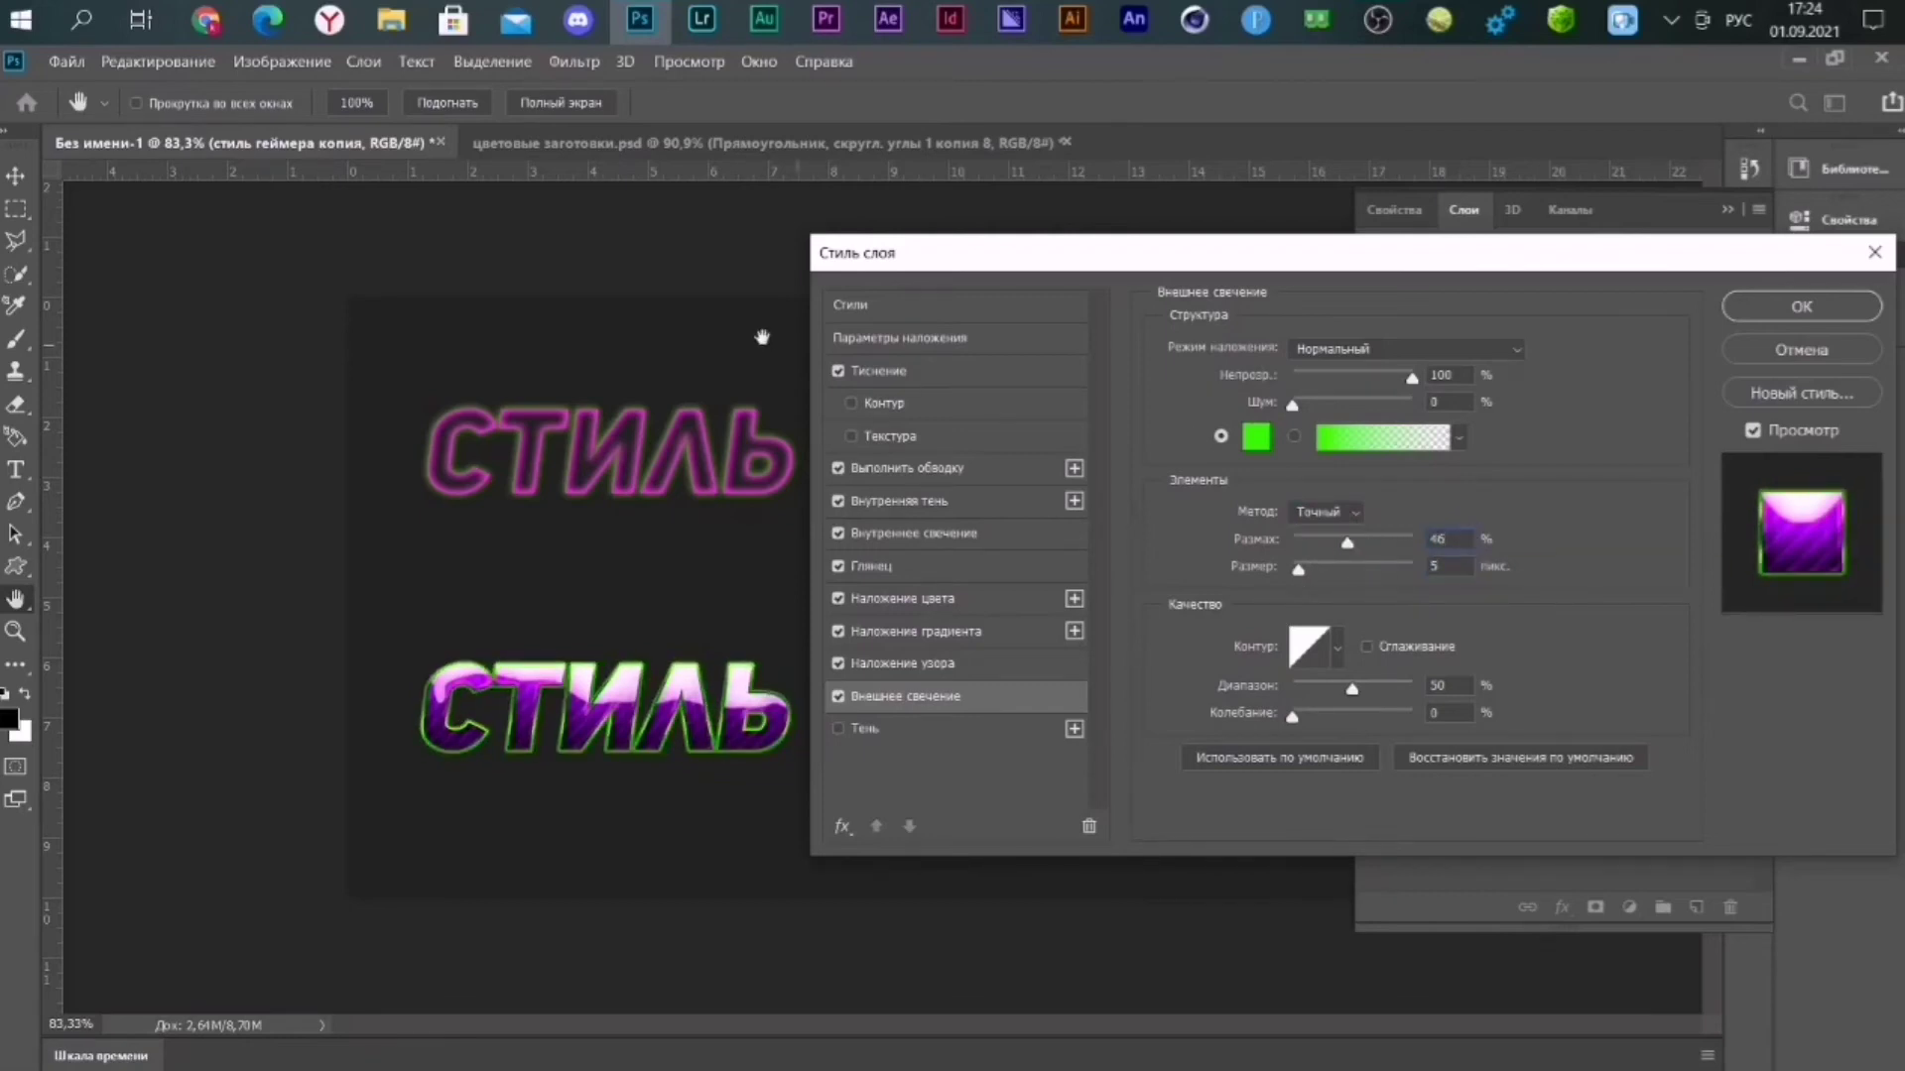
drag(1244, 684, 1251, 685)
drag(1233, 686, 1212, 686)
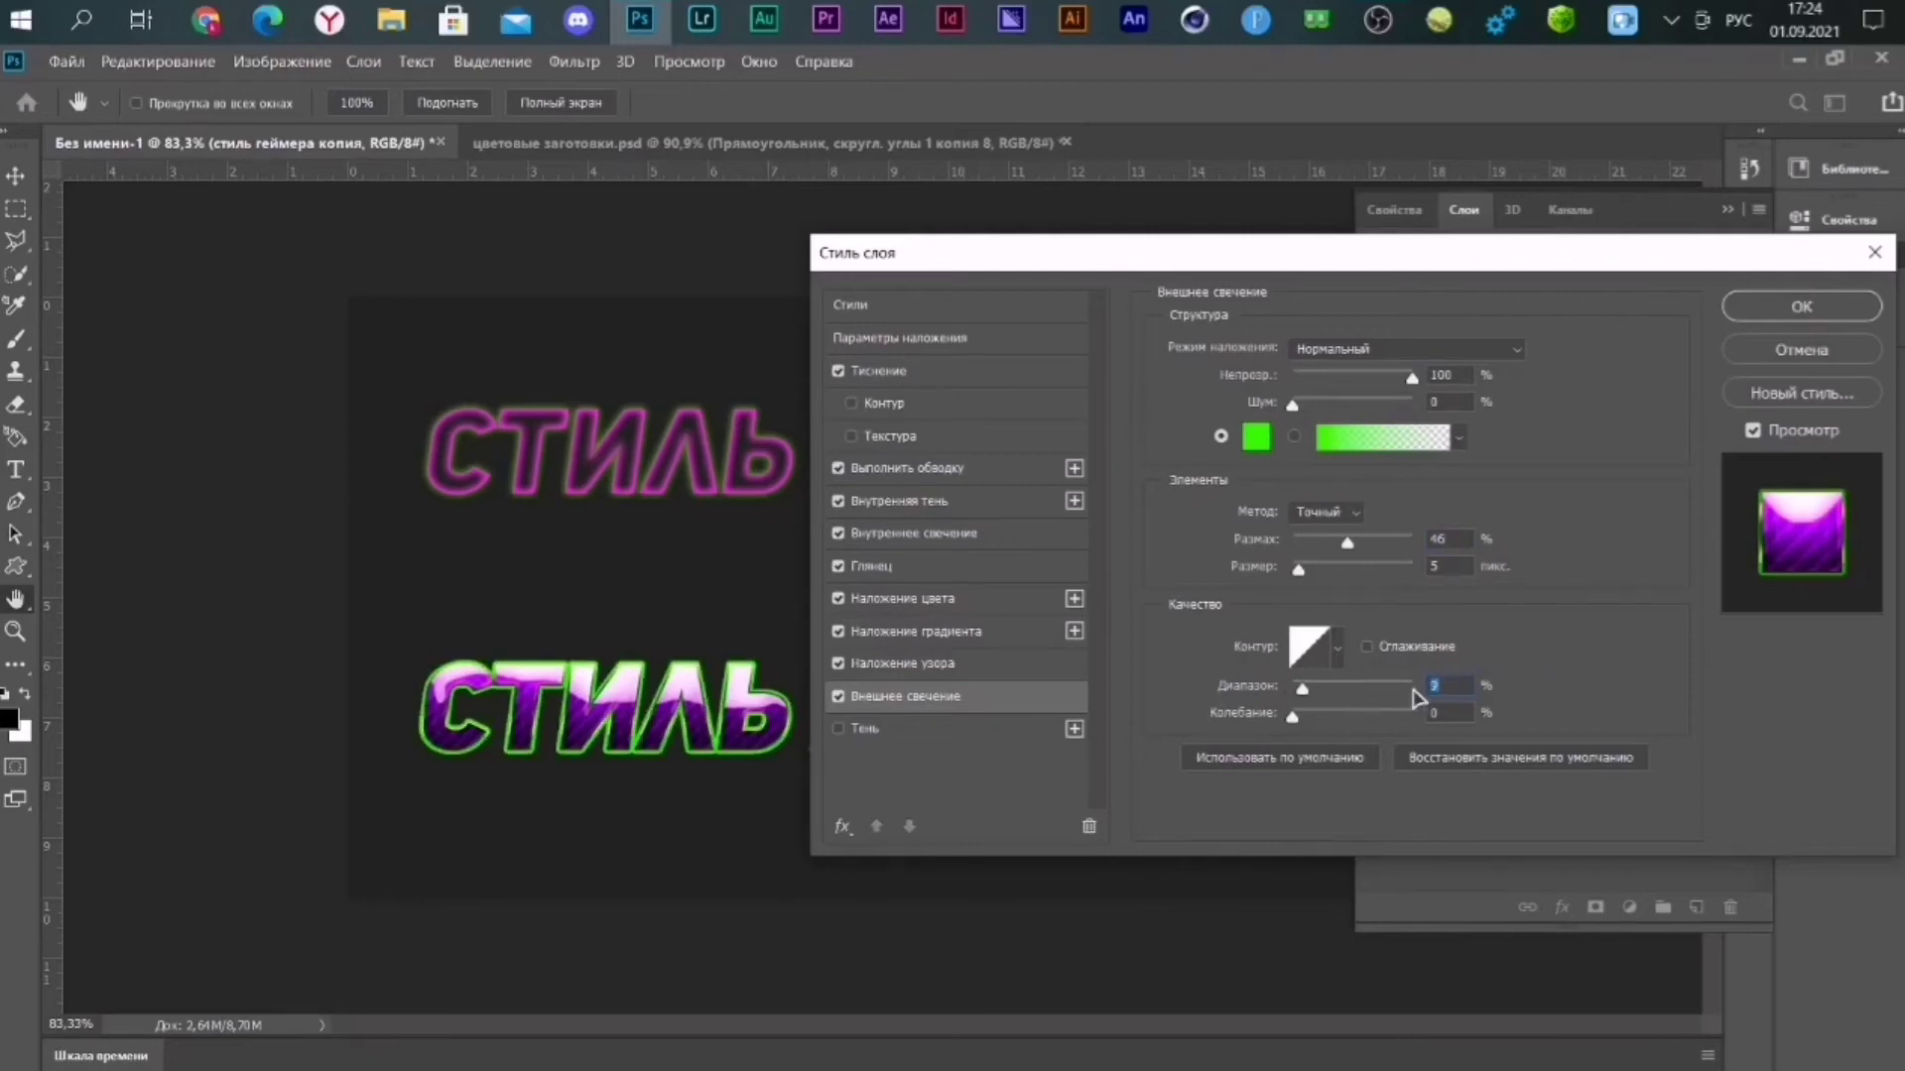
text(57)
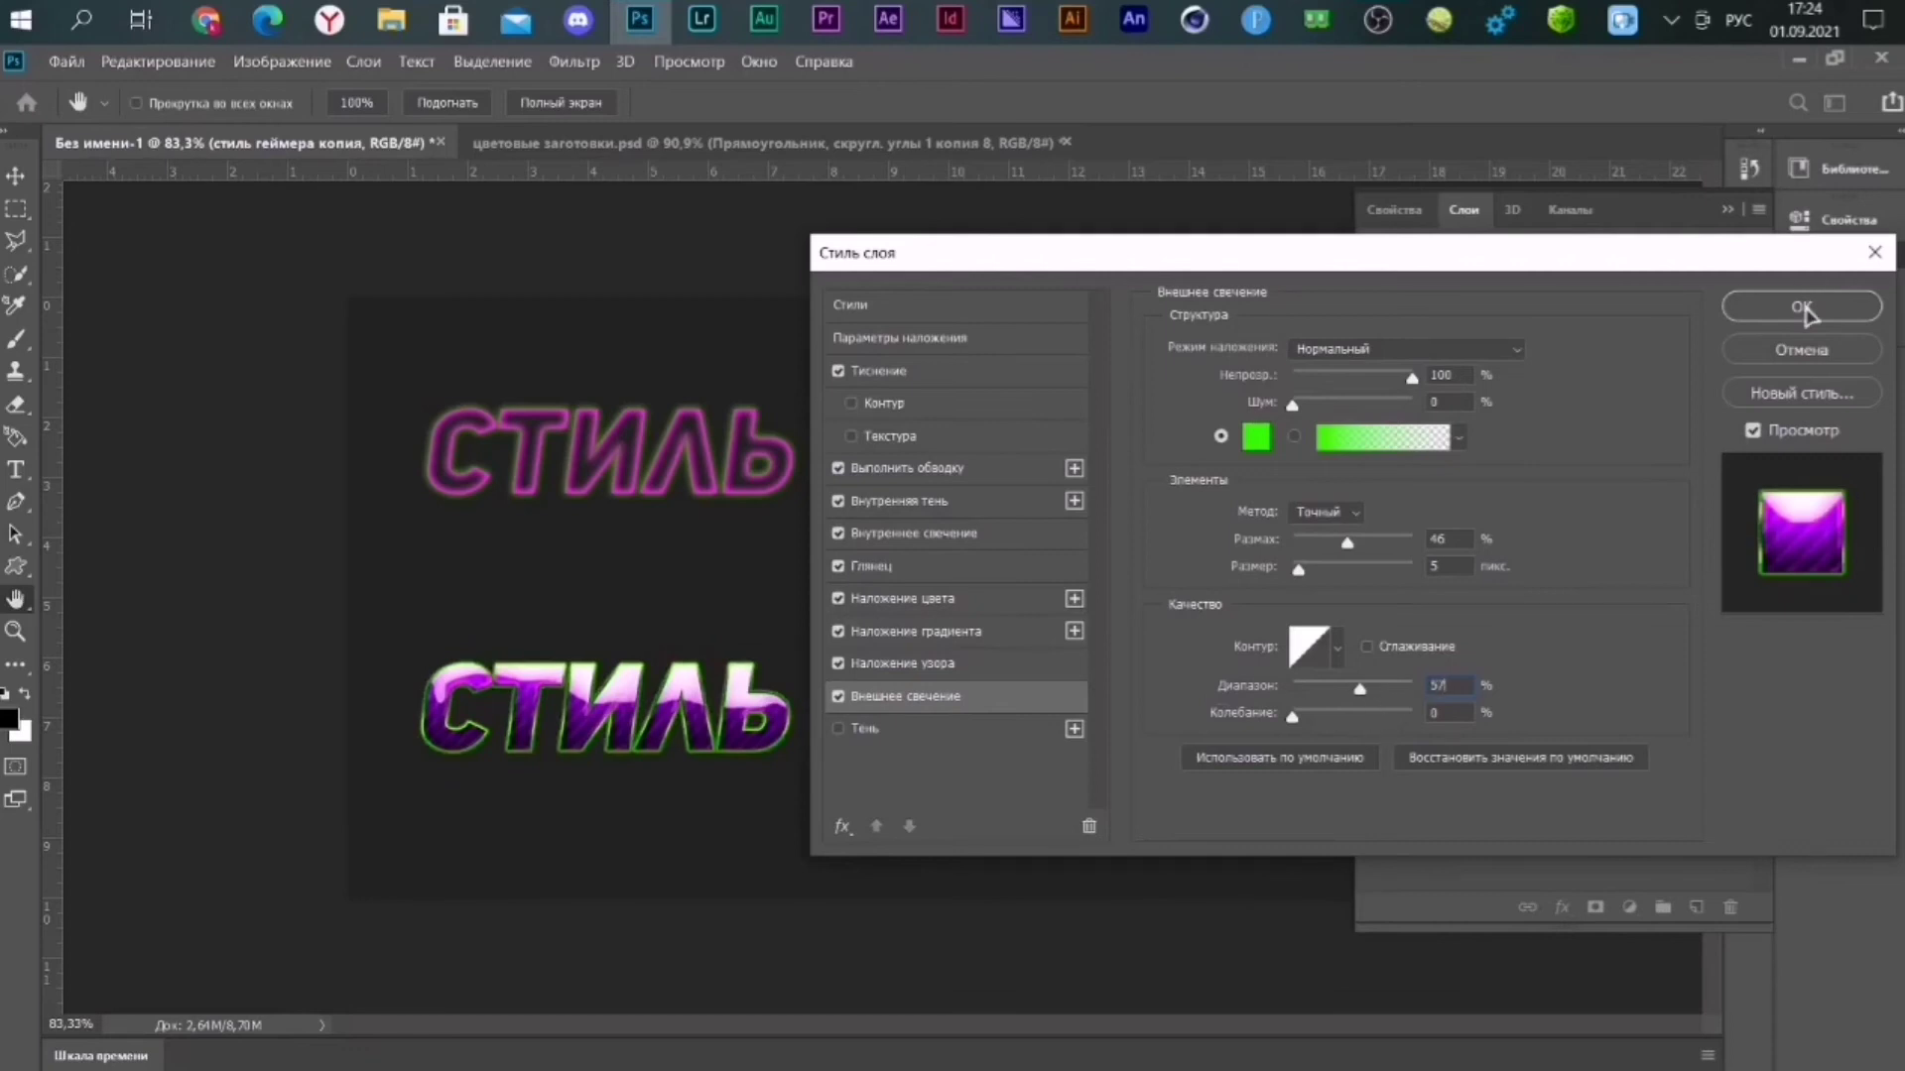
click(1801, 306)
Sample the dark green preset colour from the colour presets document.
click(906, 144)
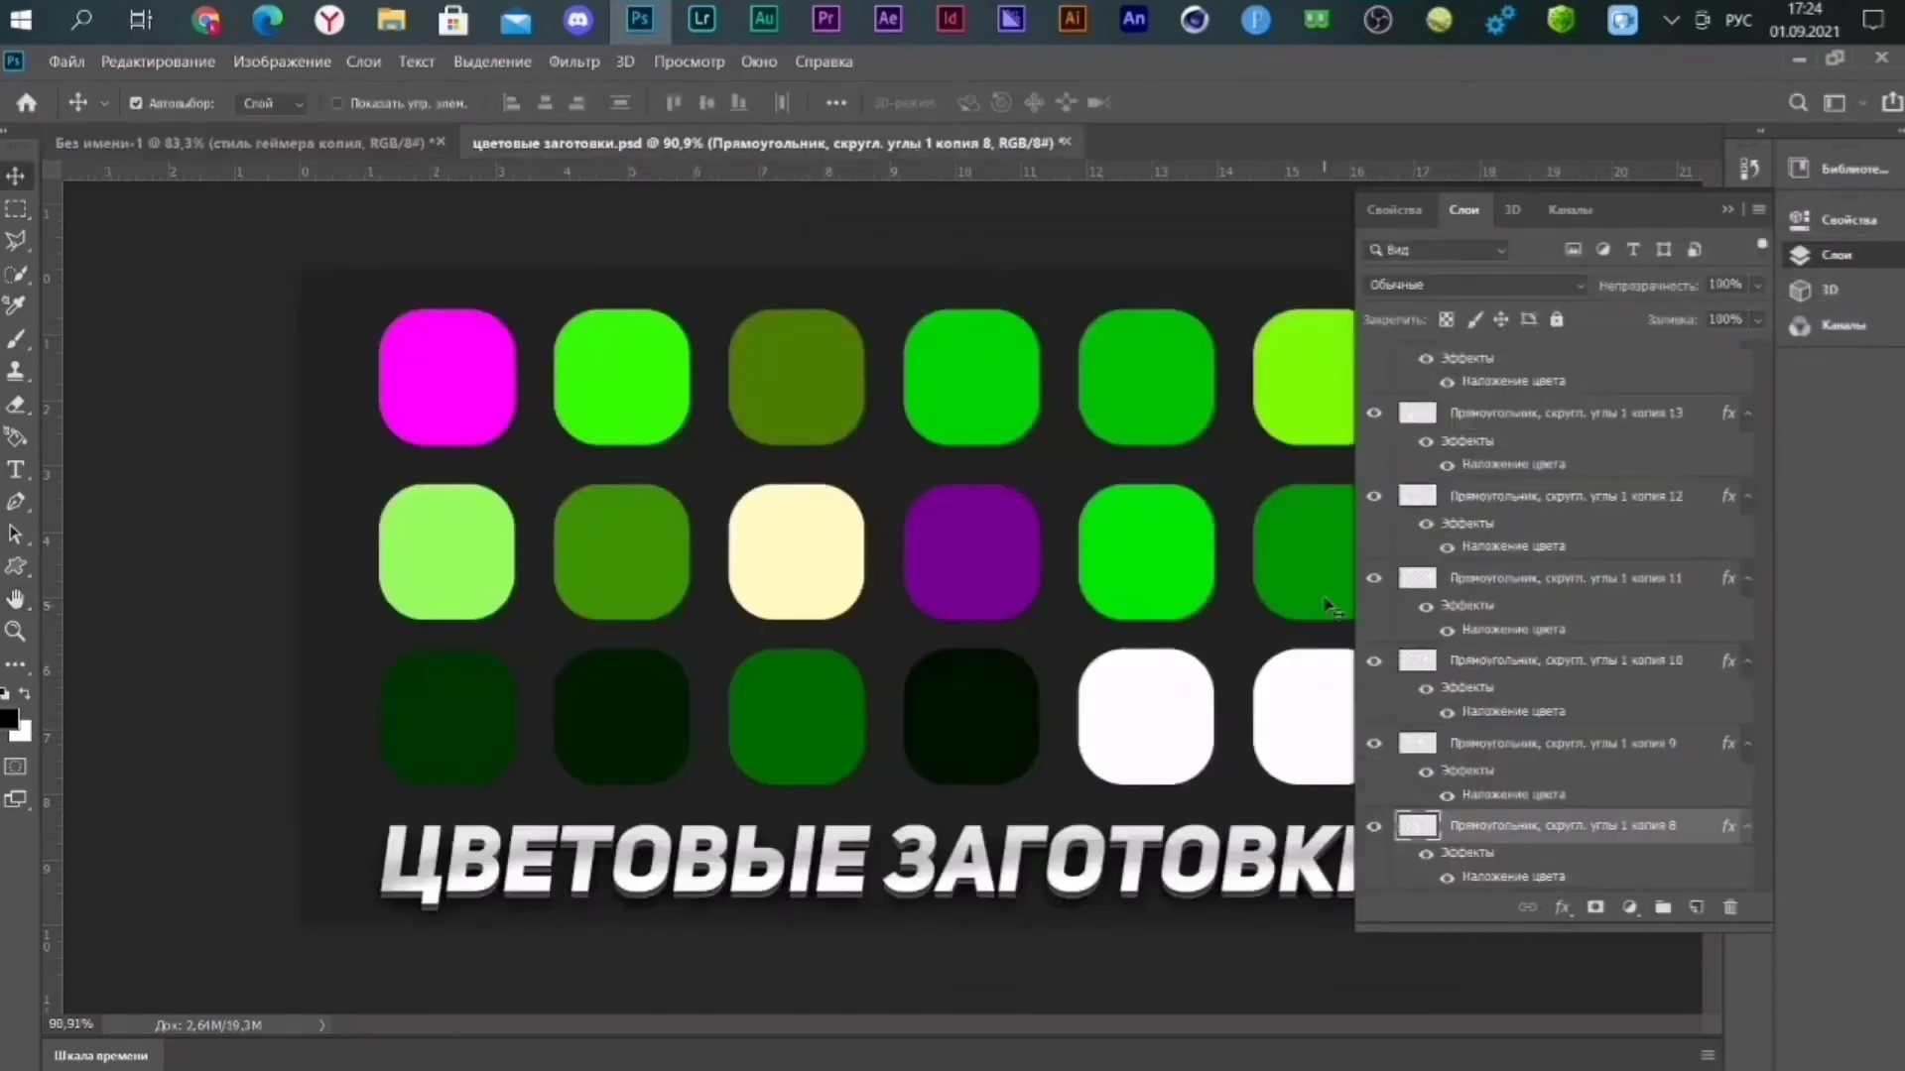
click(10, 721)
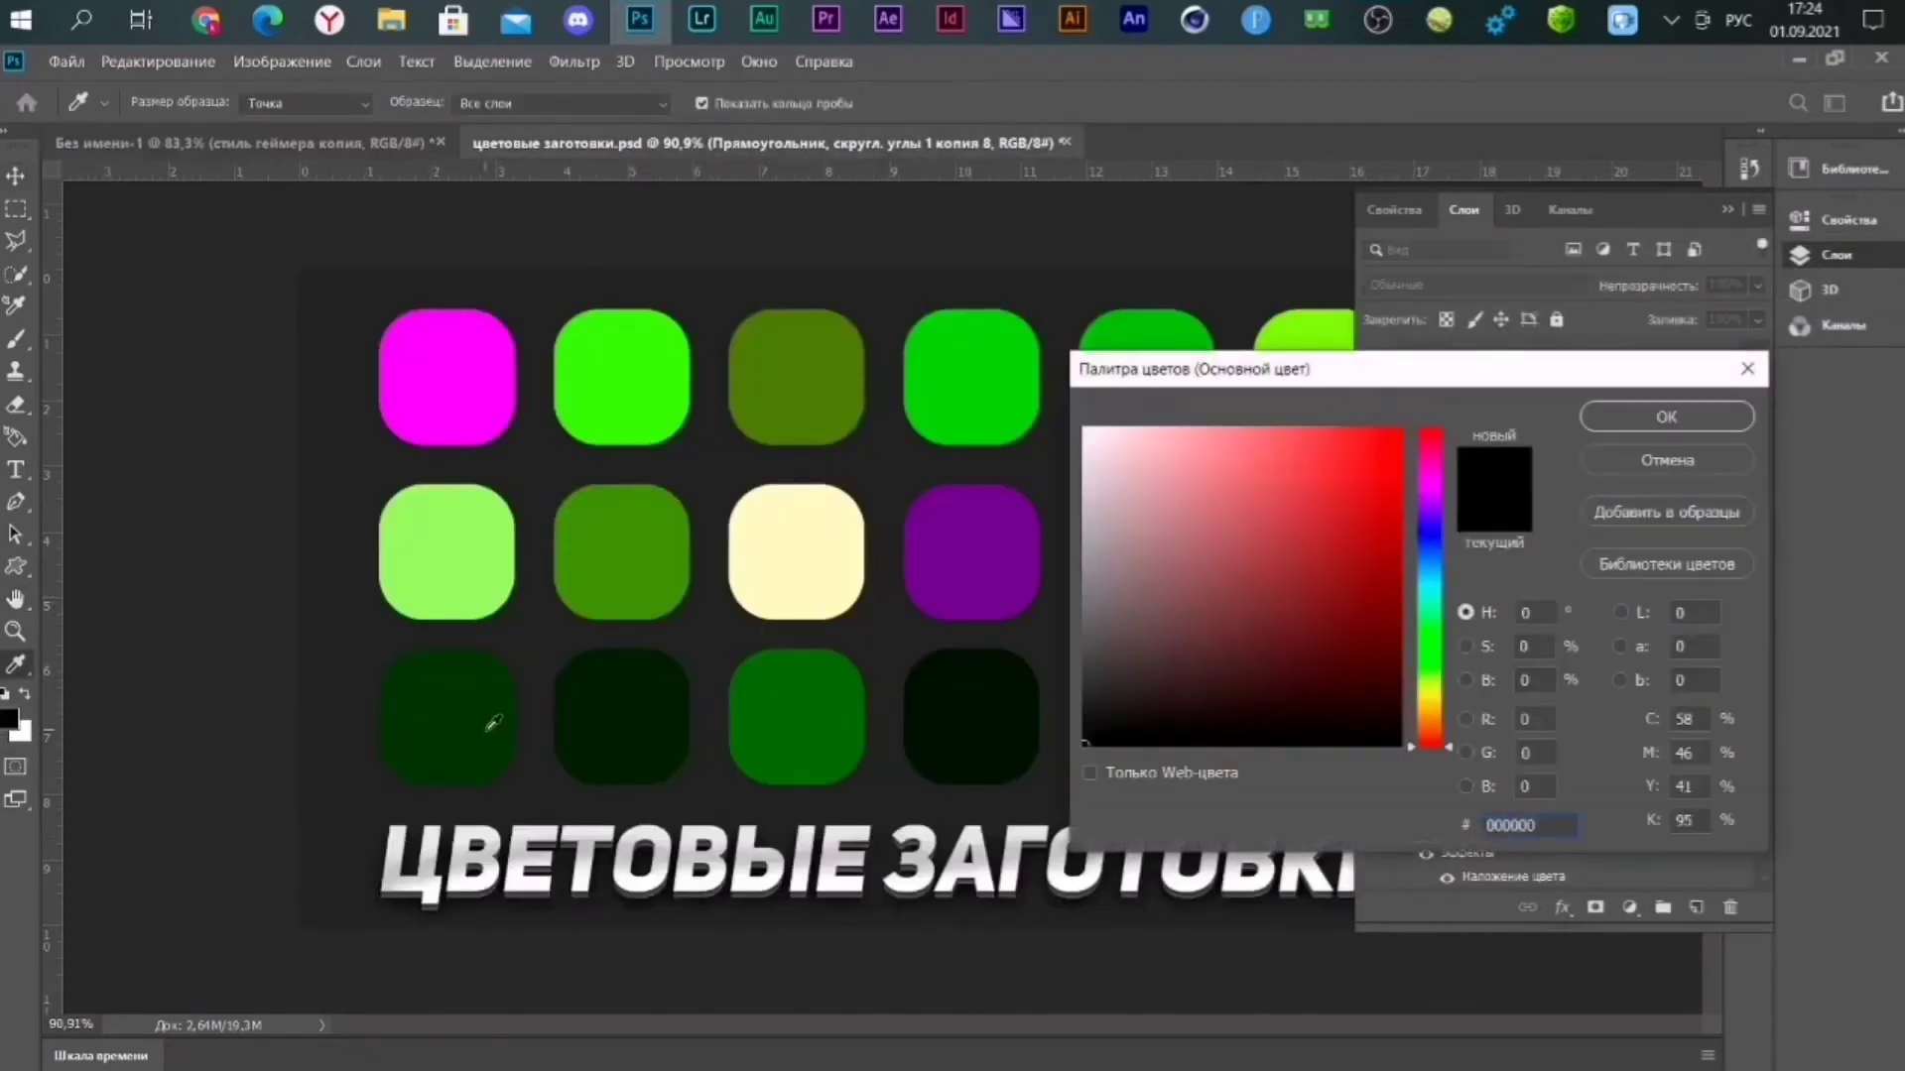
click(493, 723)
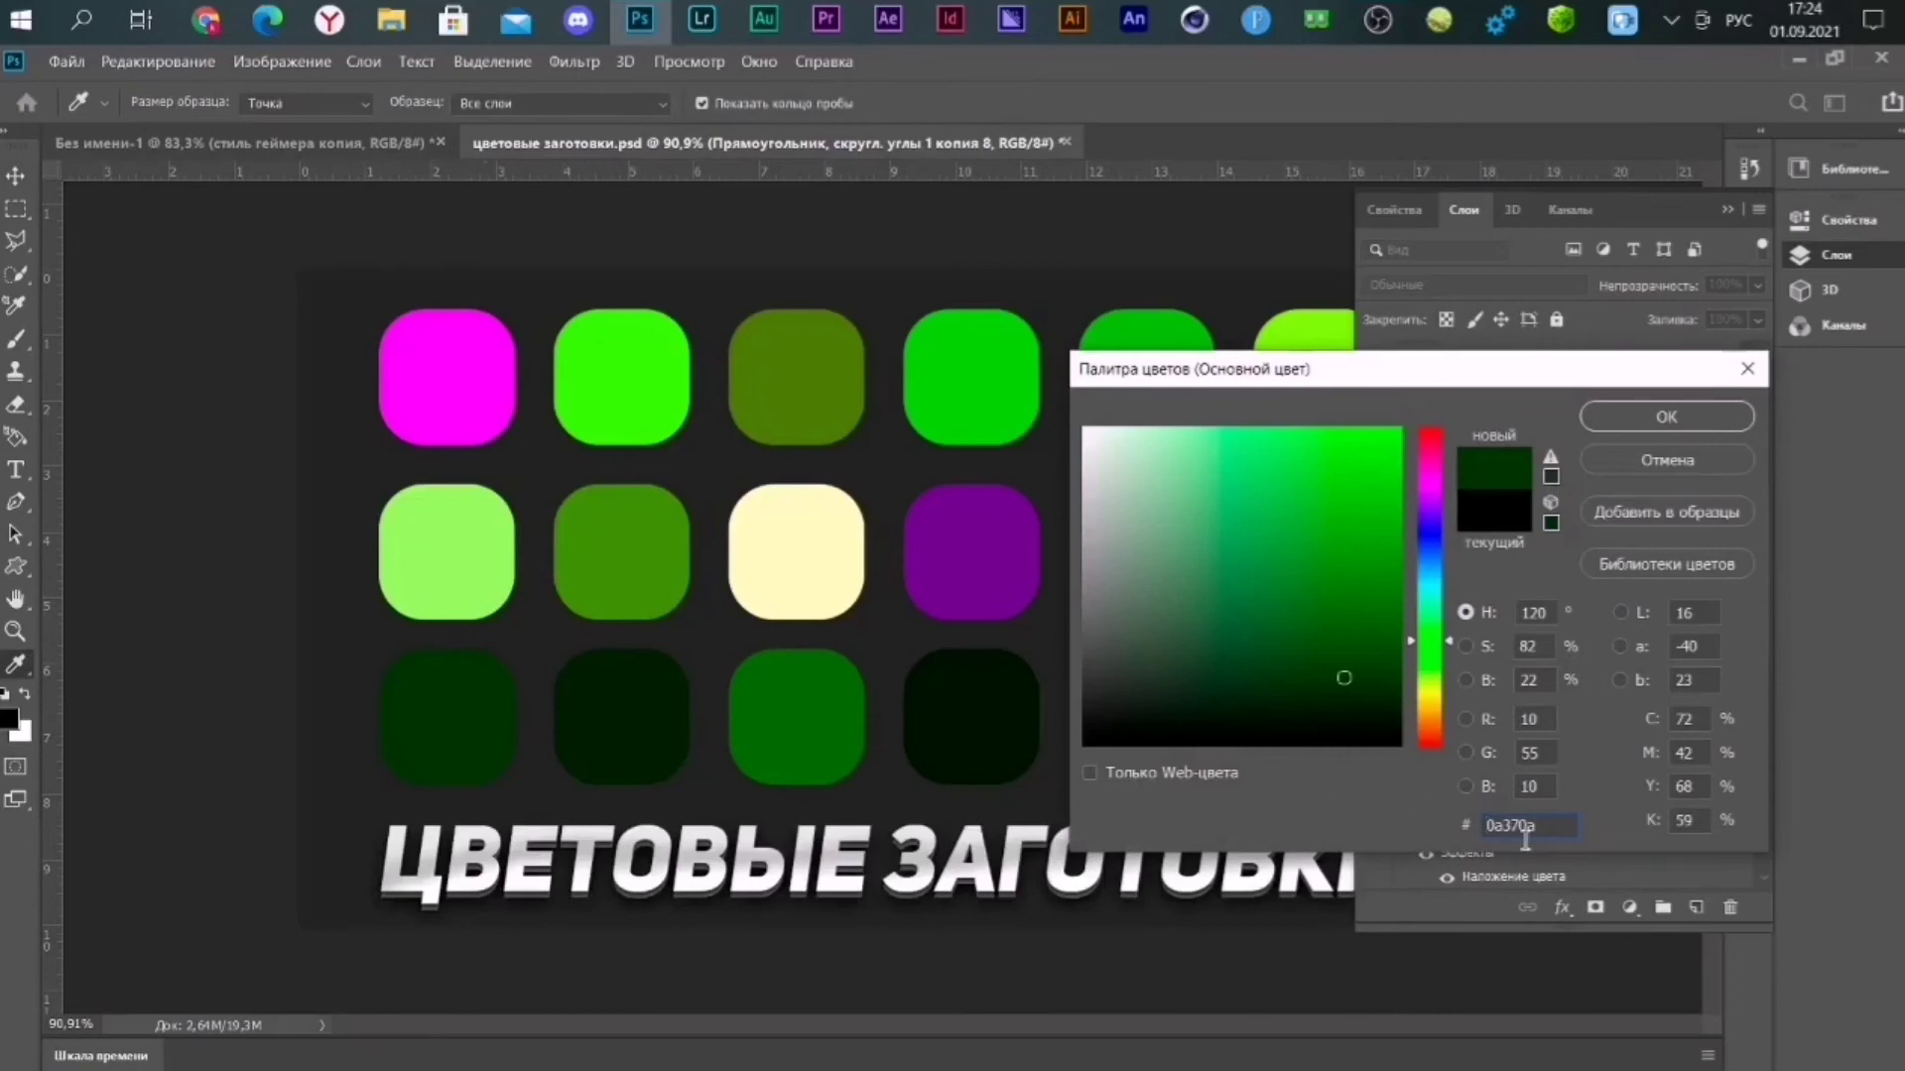
click(1646, 459)
key(ctrl+Tab)
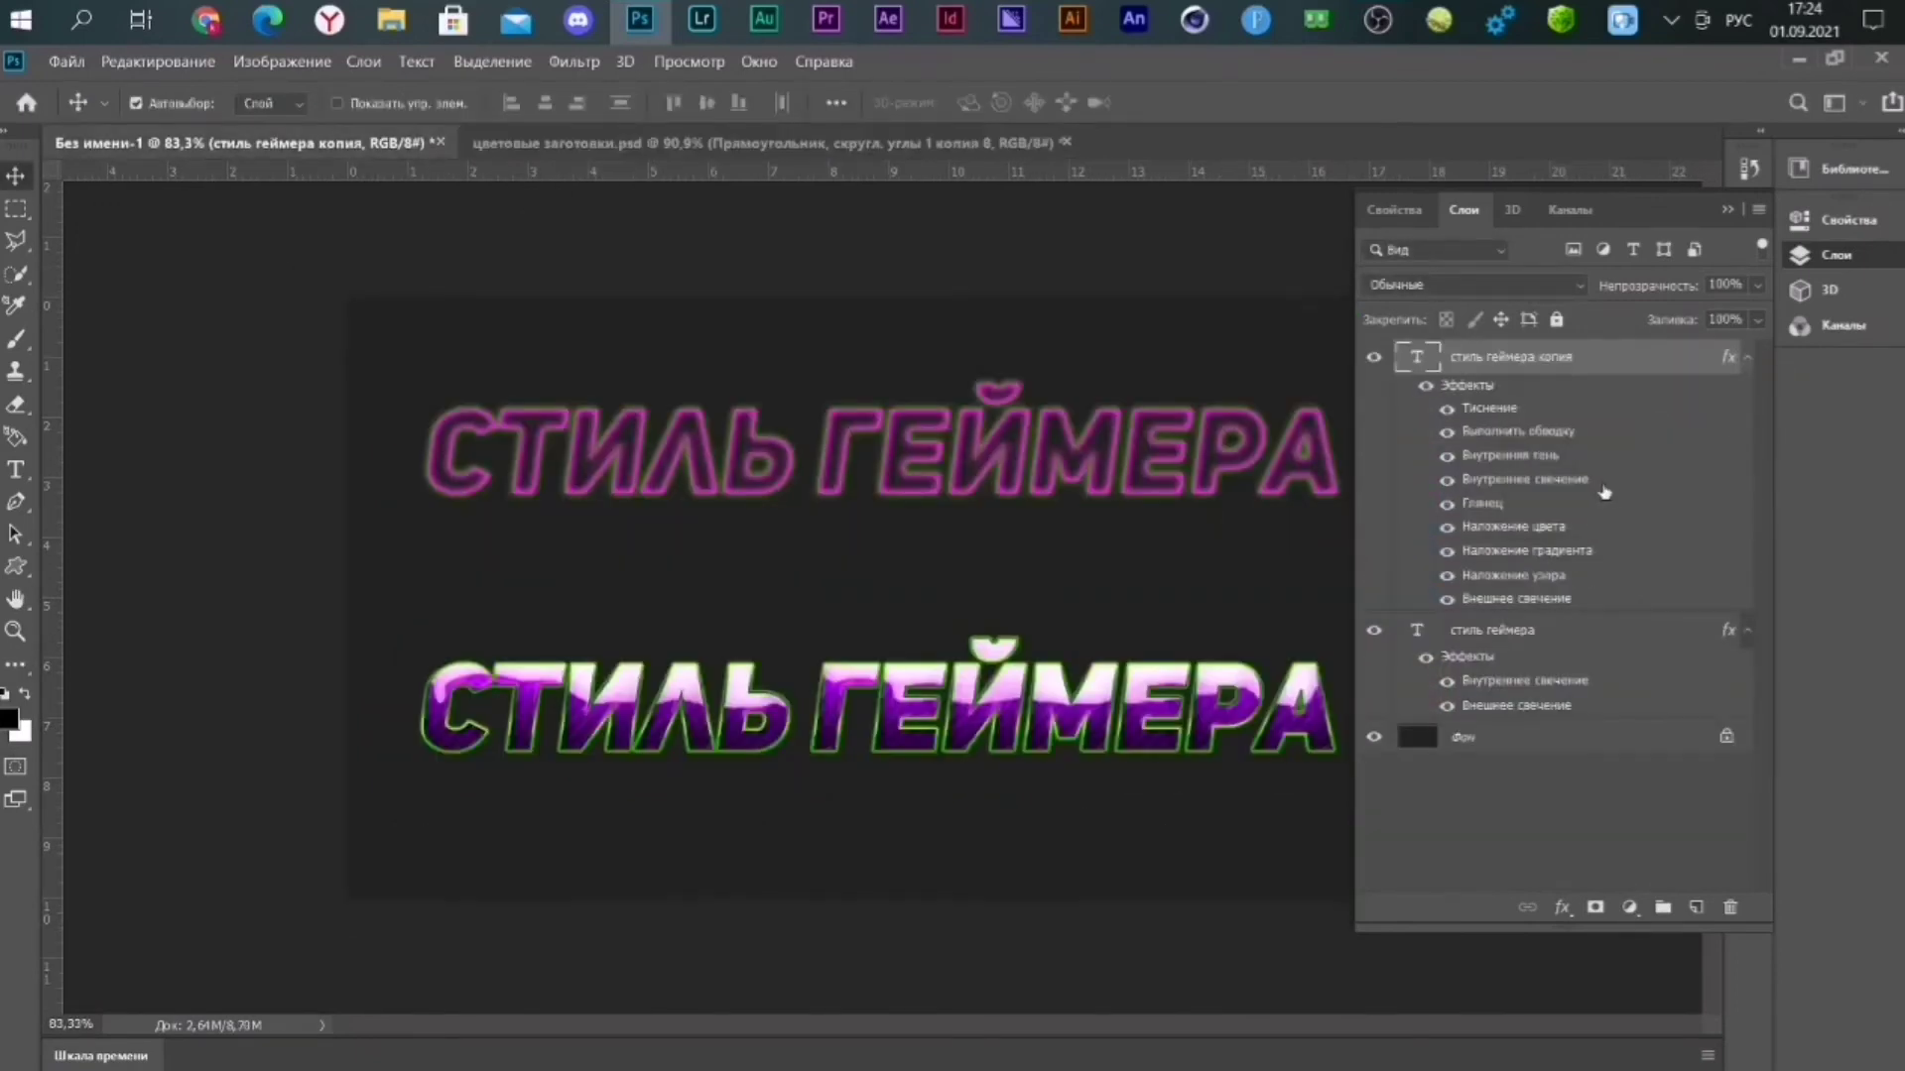
Make the outer glow dark green and add gradient stops at 28%, 45% and 100%.
double_click(1604, 493)
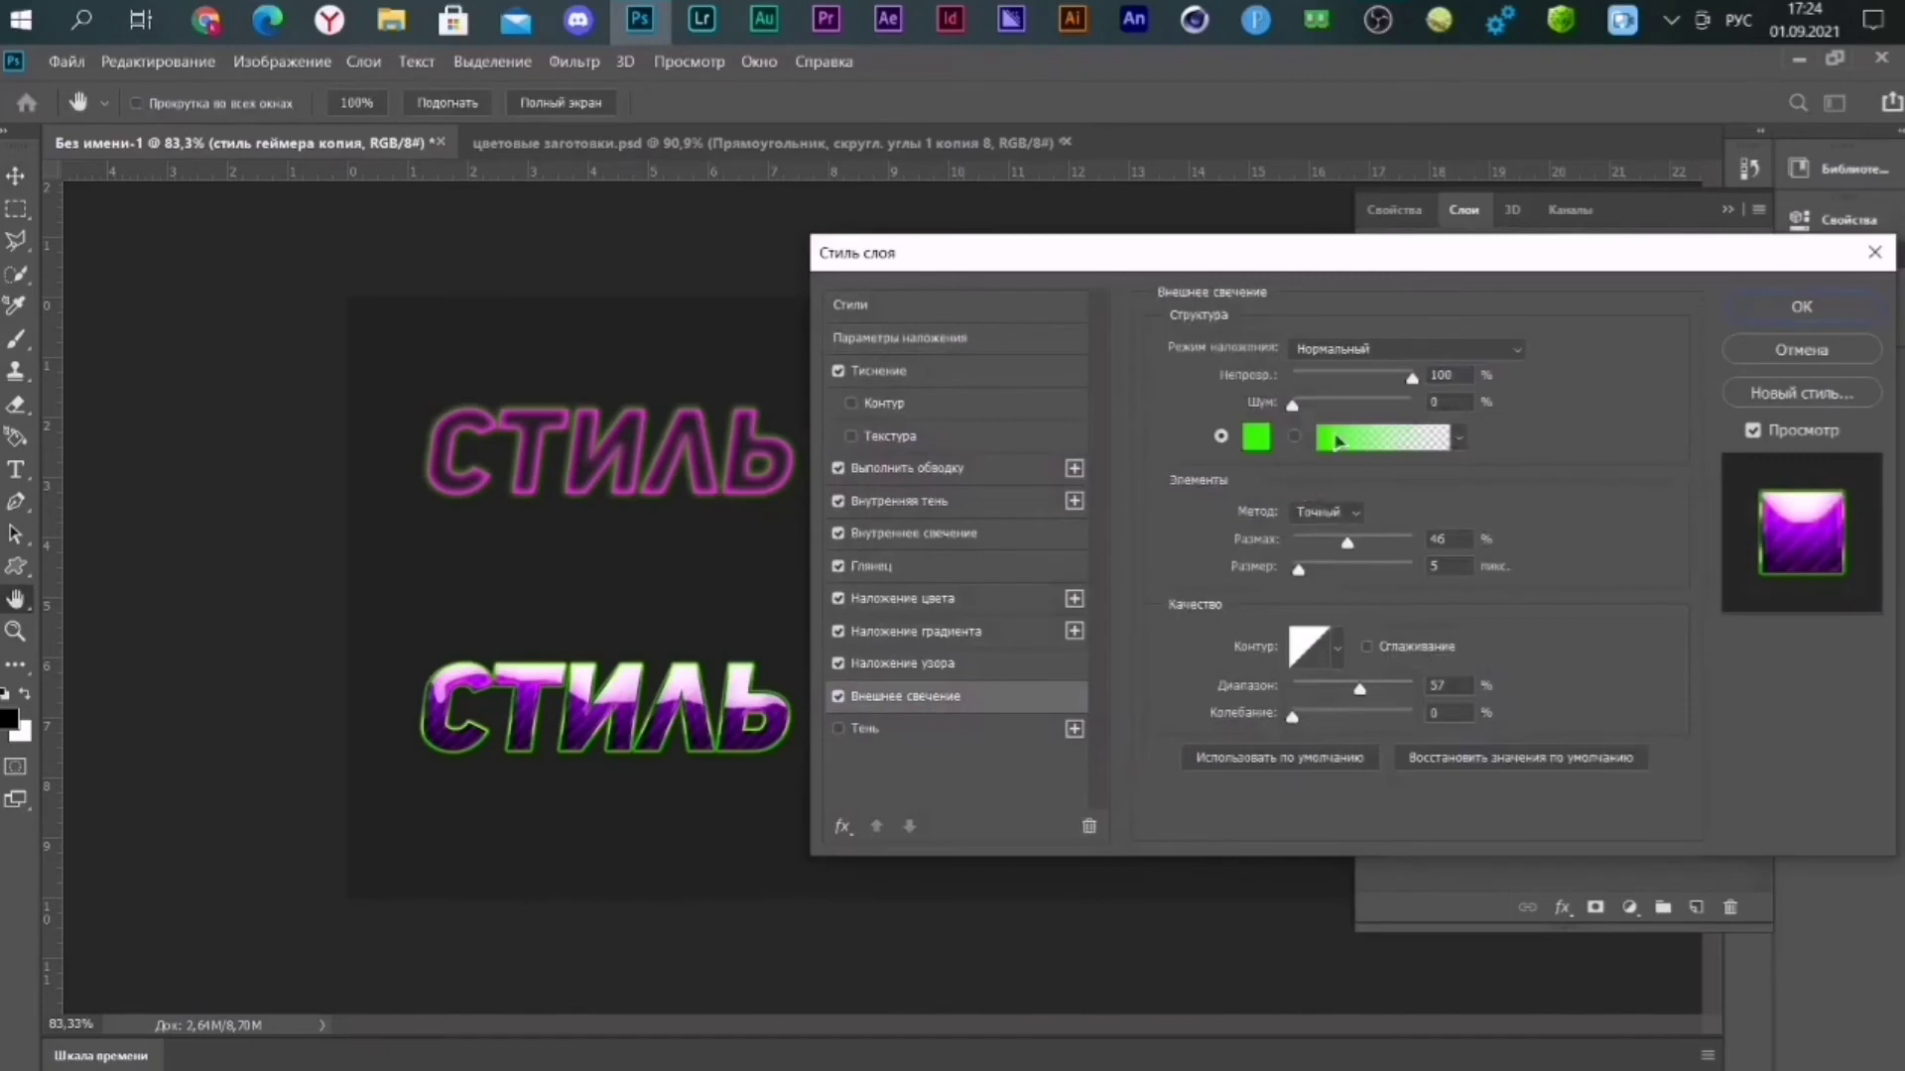
click(1256, 436)
key(Return)
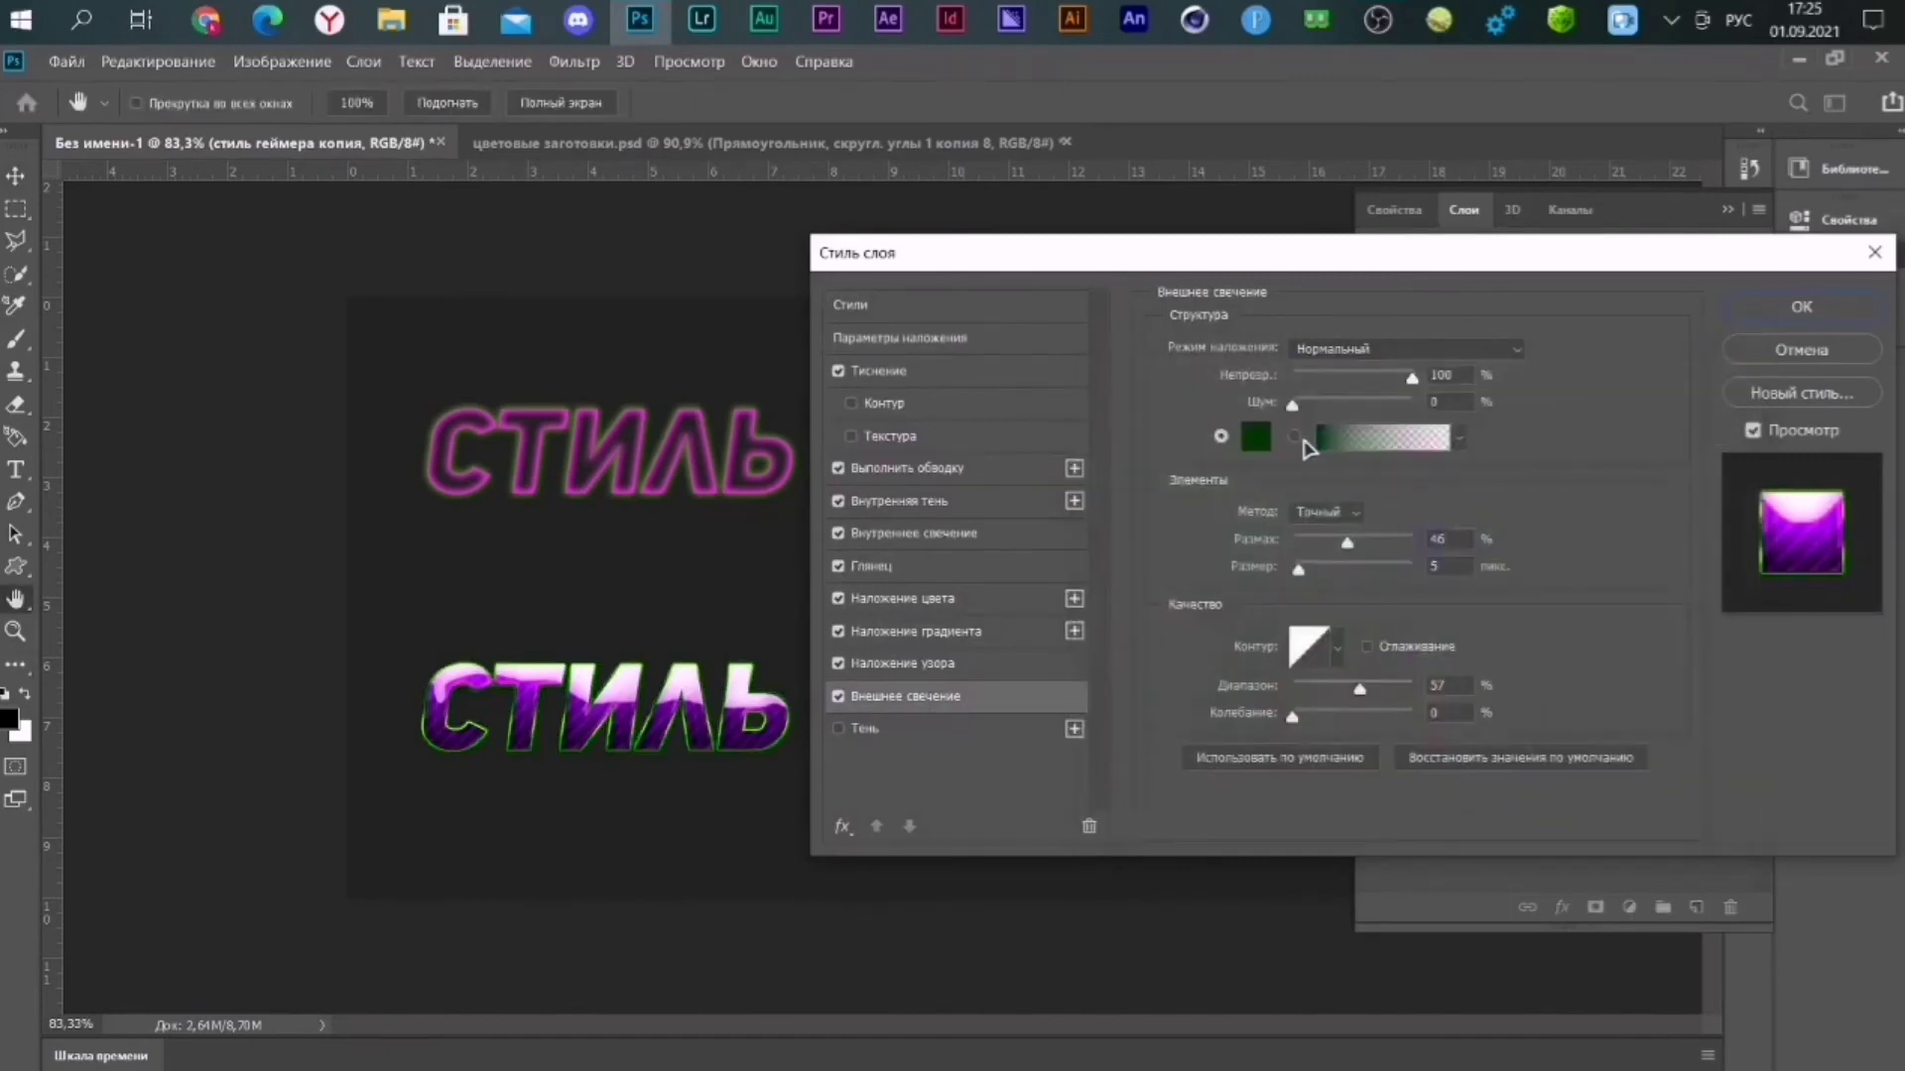
click(1365, 448)
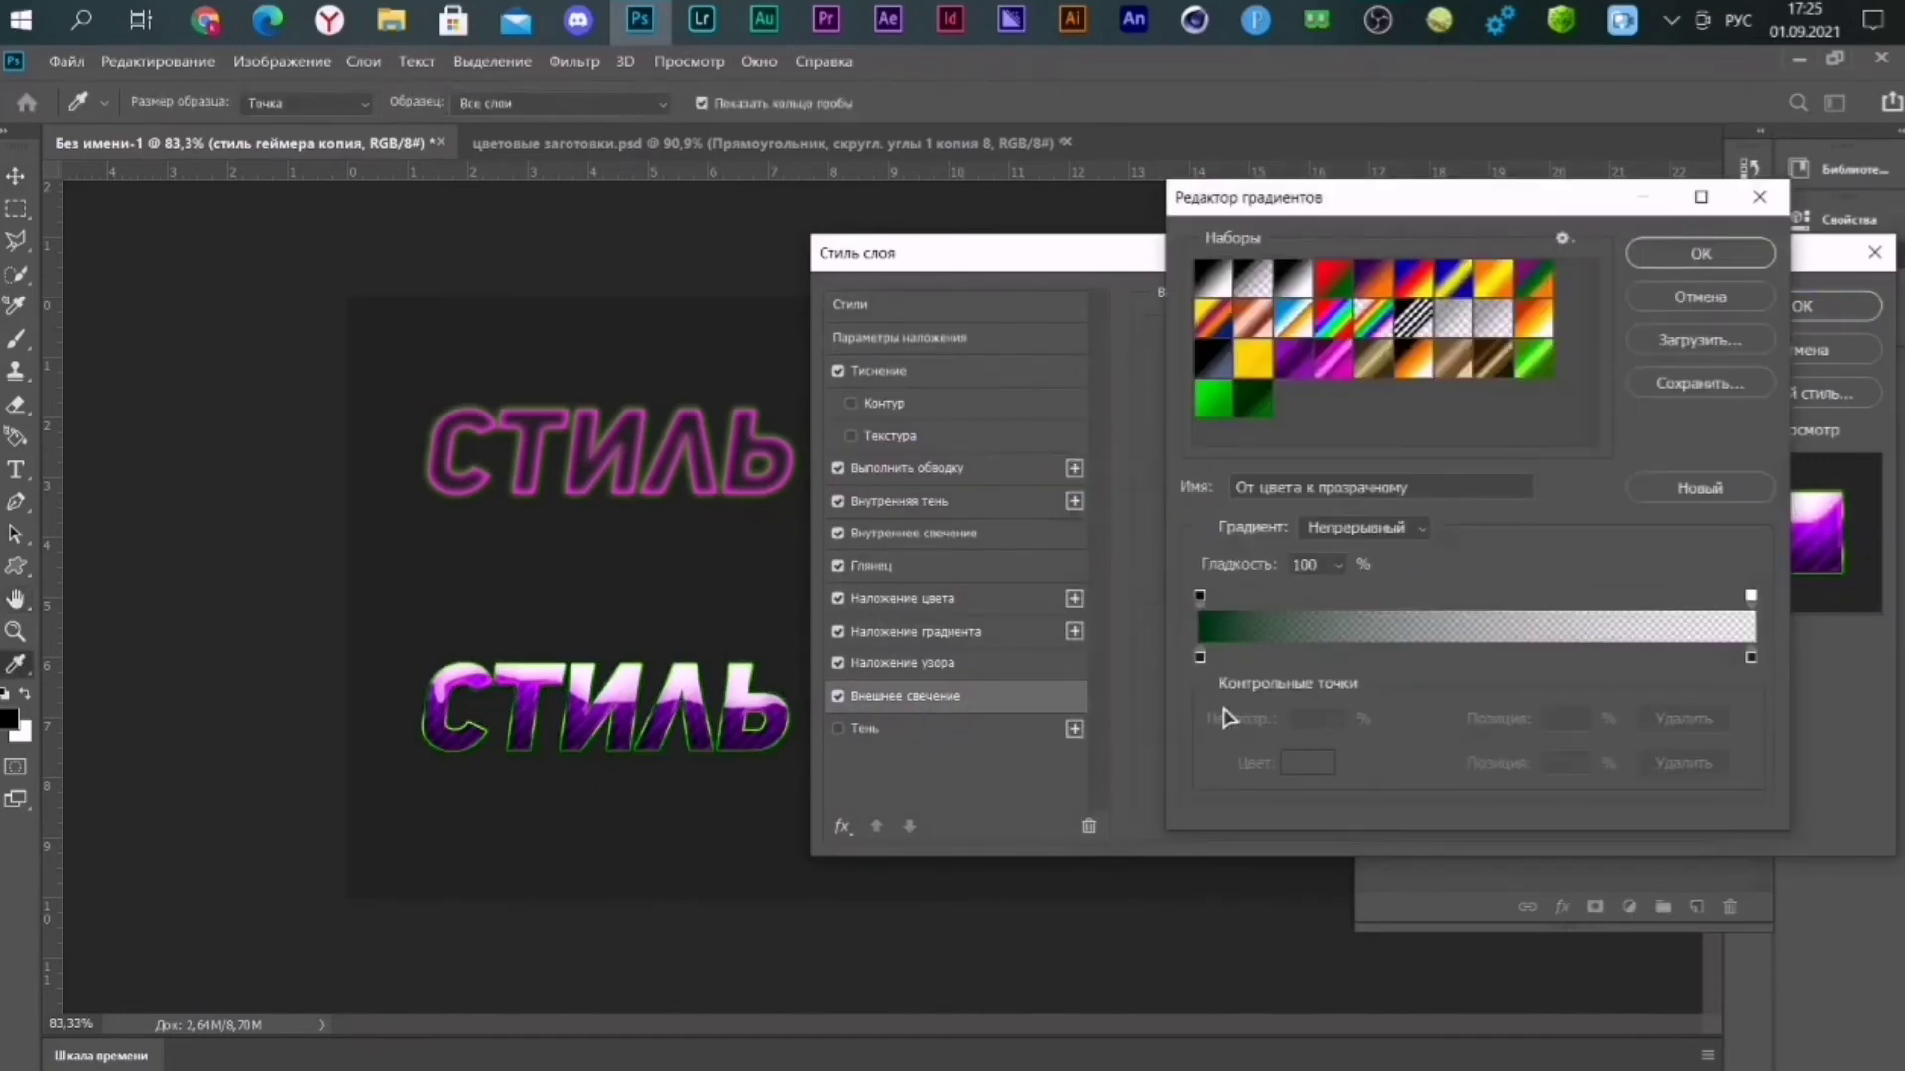
click(1199, 657)
text(28)
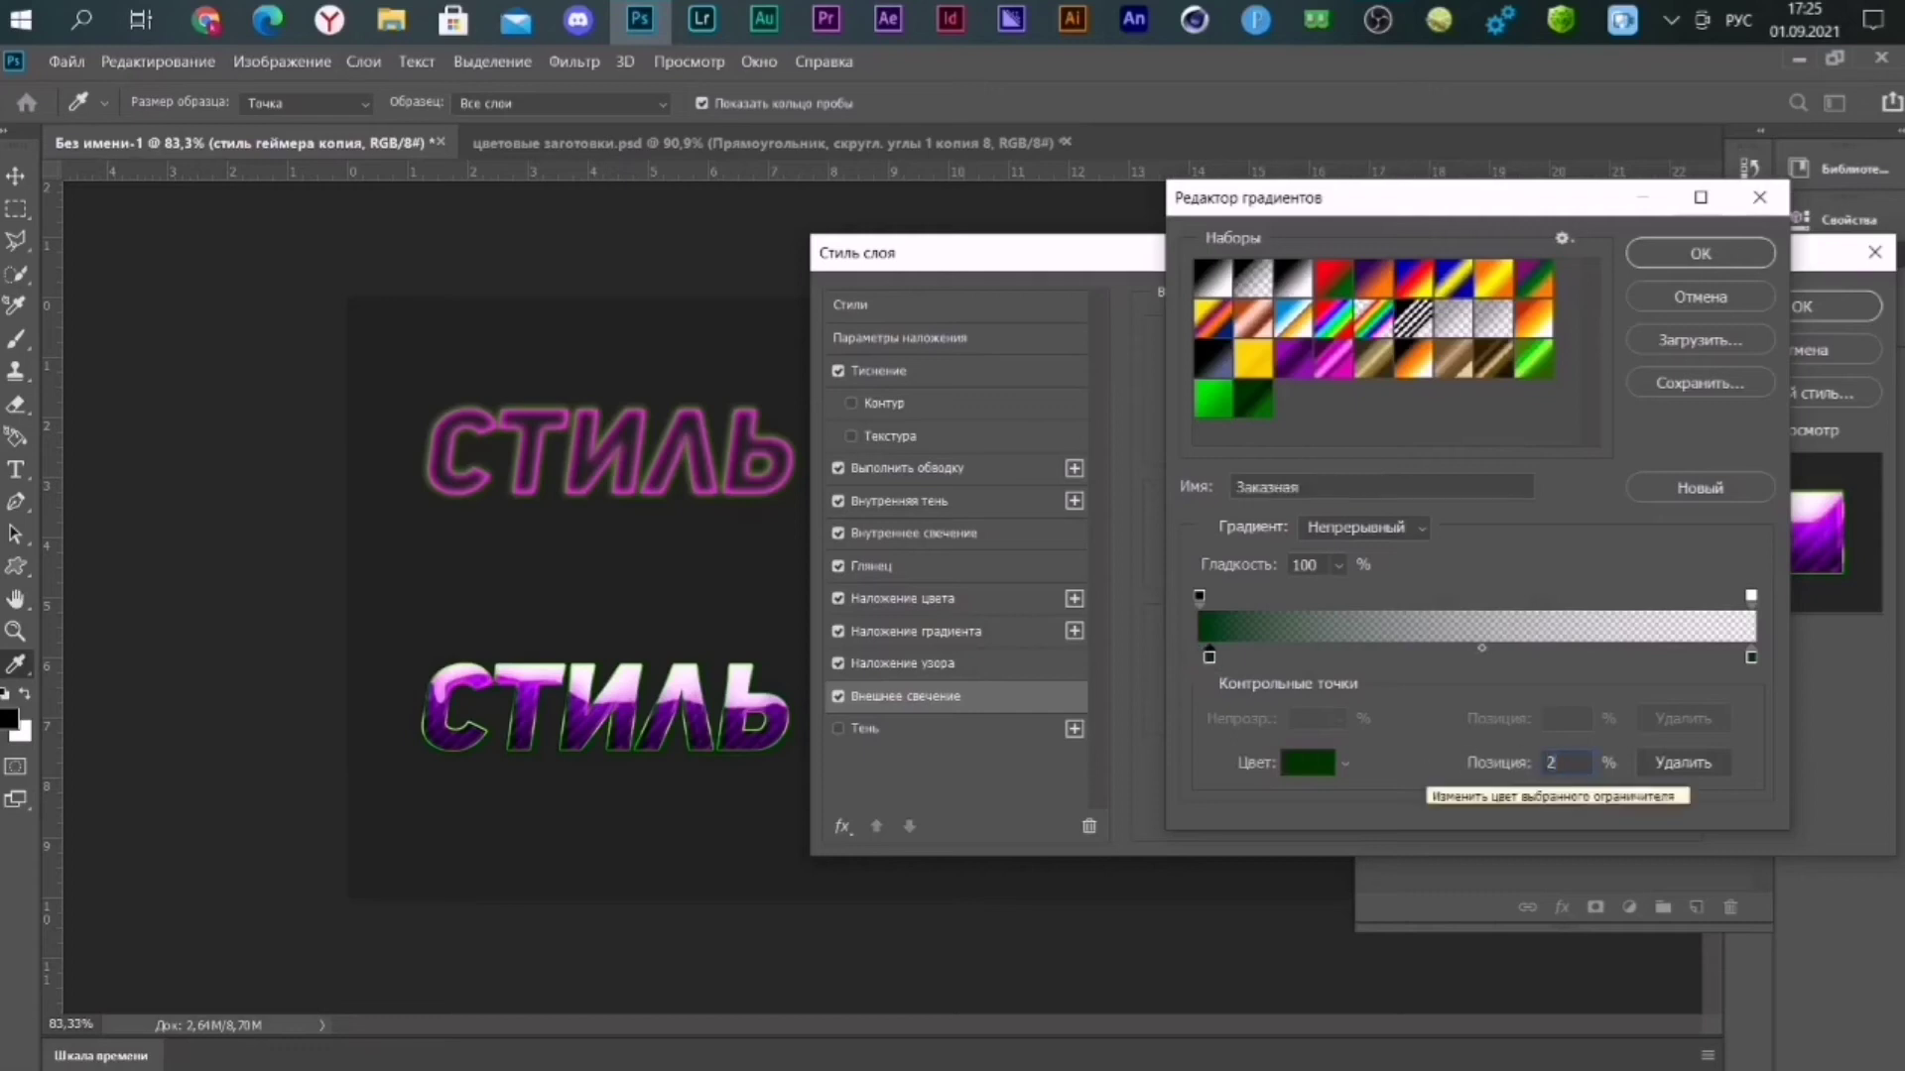
click(1441, 656)
text(45)
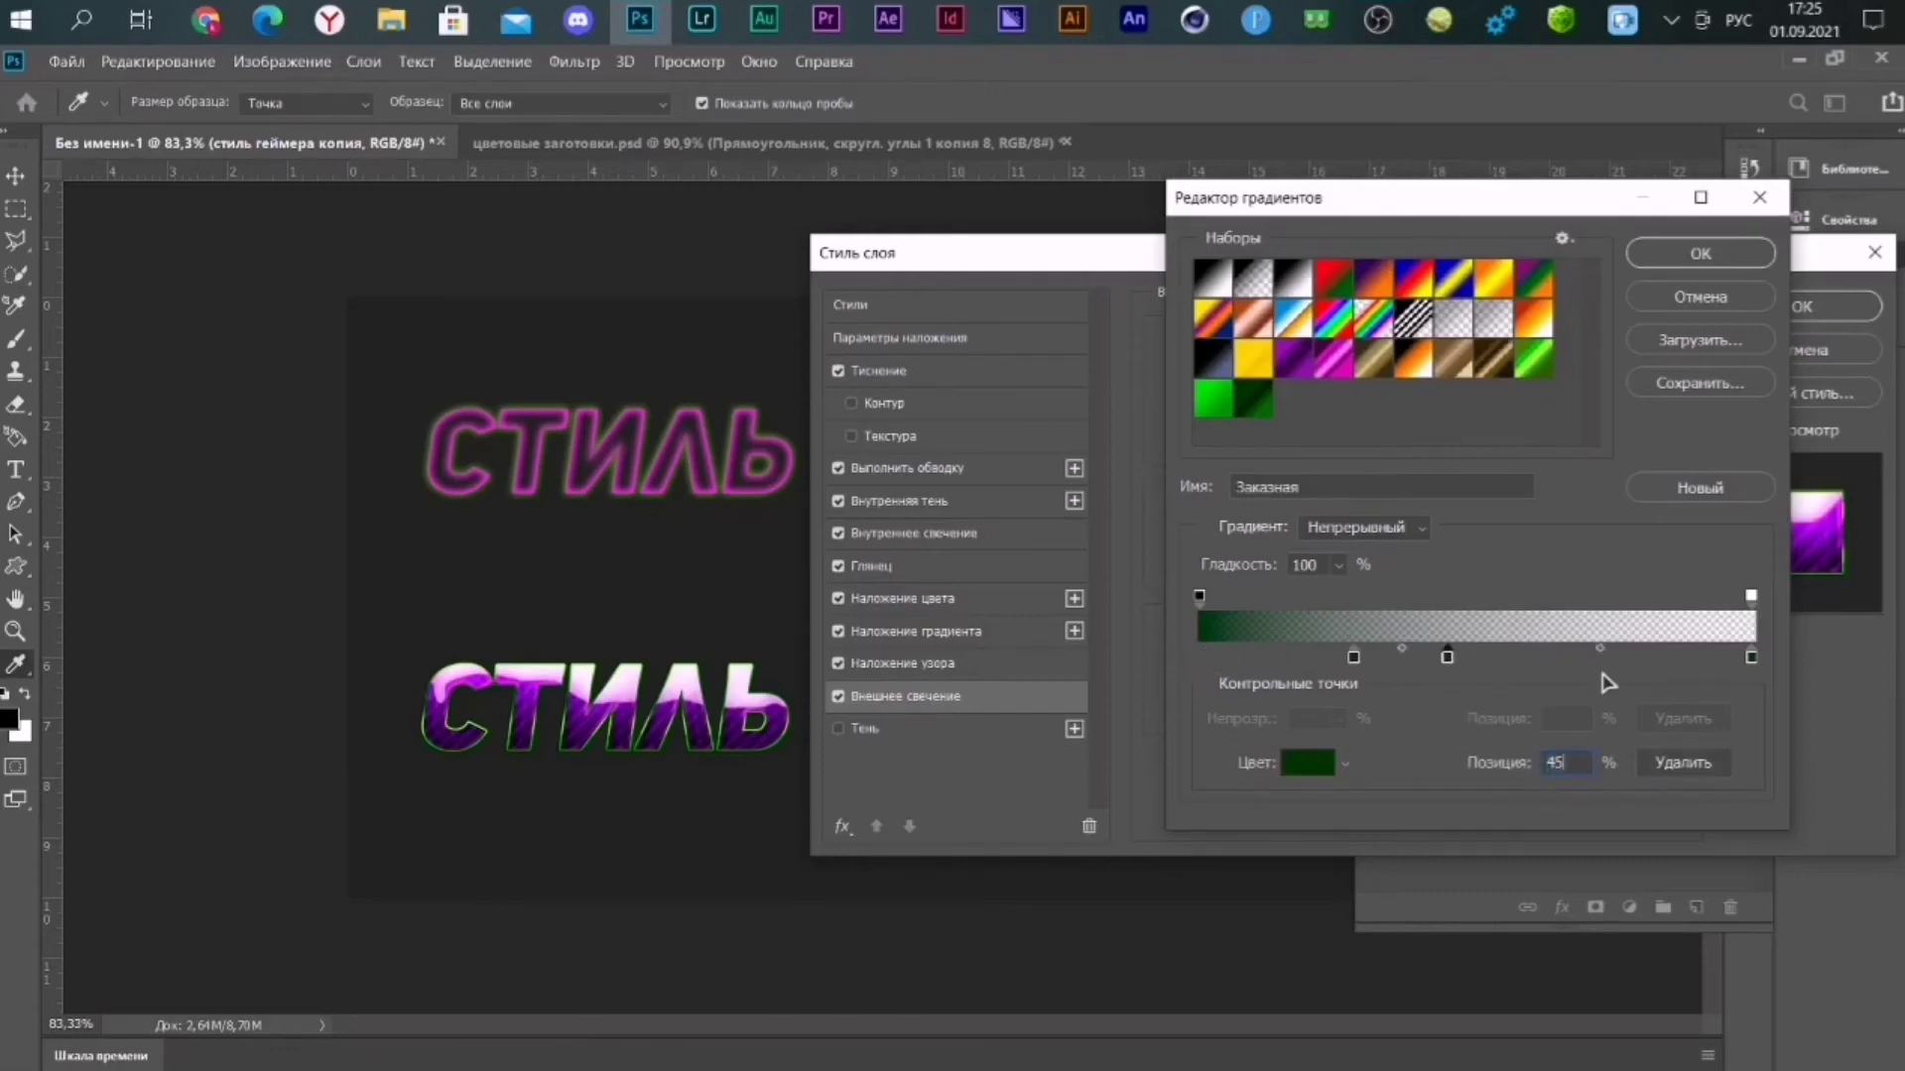
click(1600, 658)
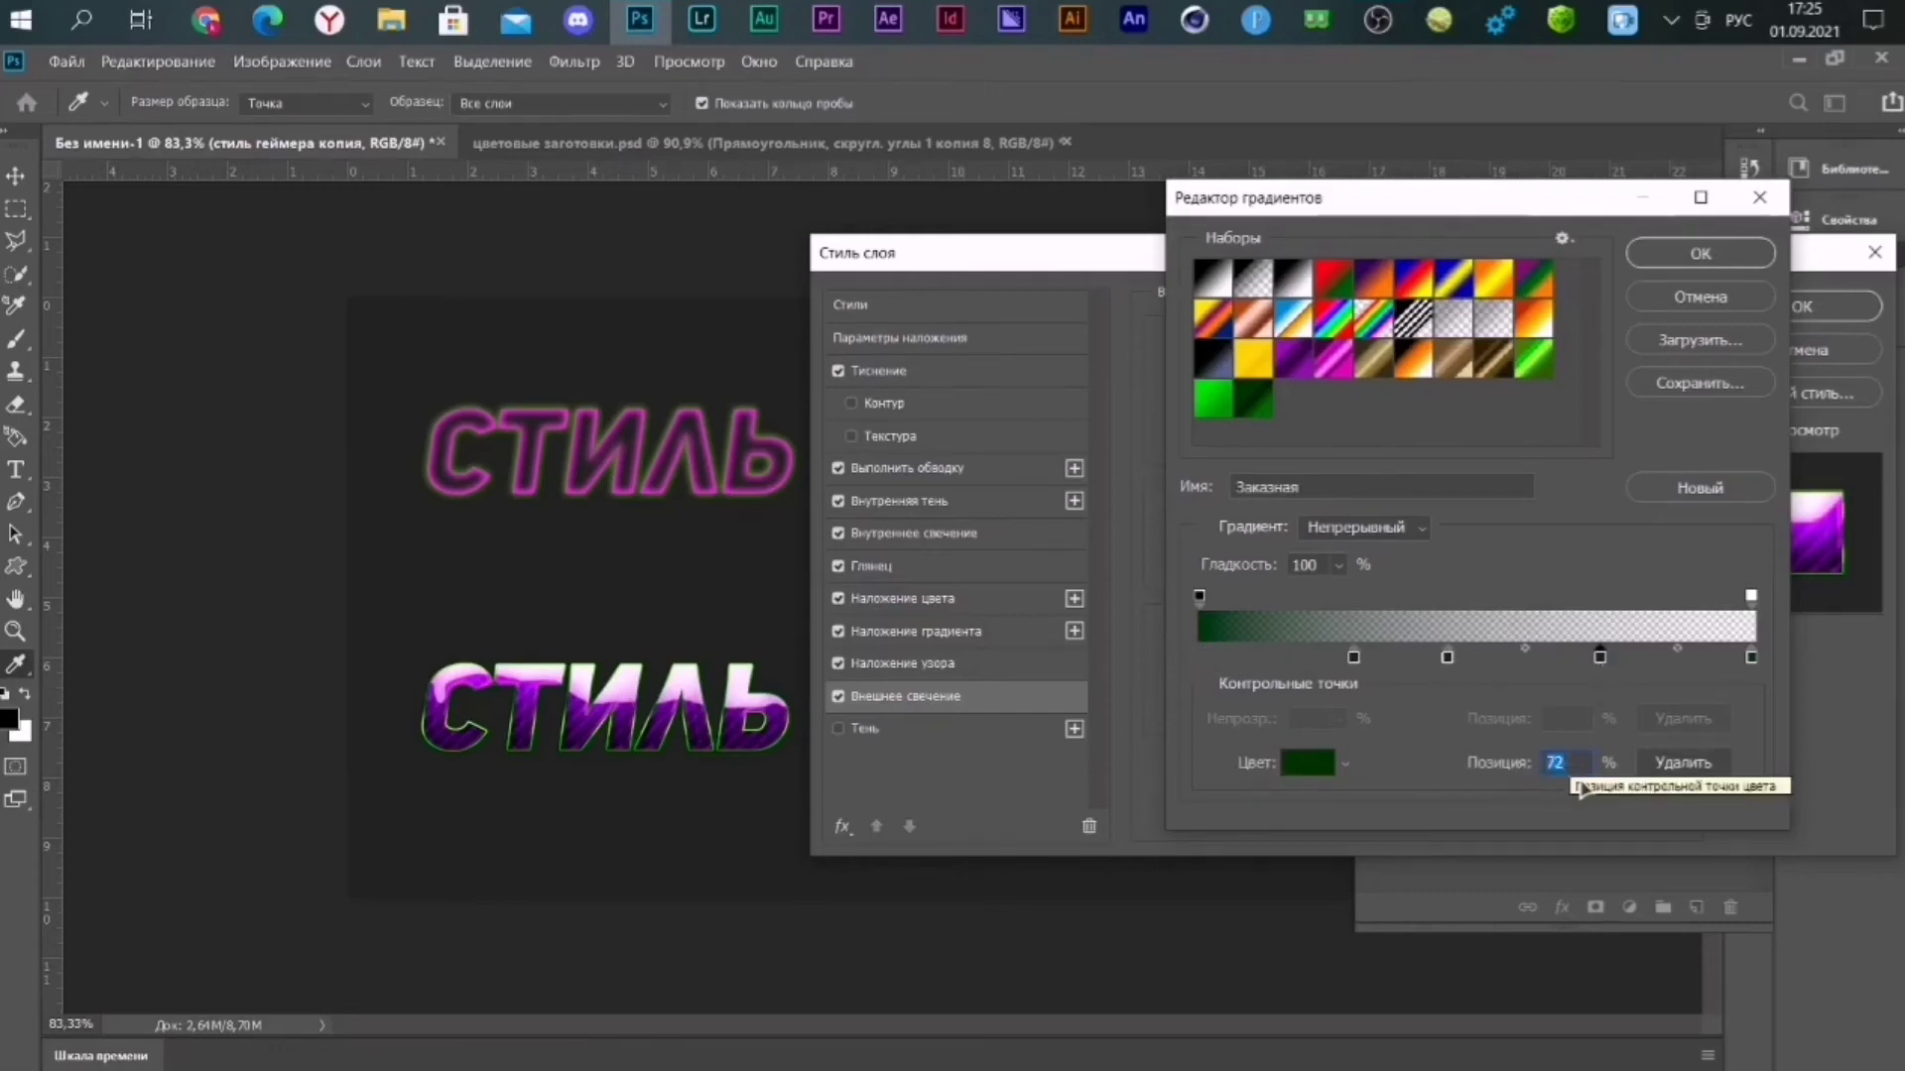
text(100)
Remove the extra opacity stops and load the black-to-white Foreground to Background preset.
click(1750, 598)
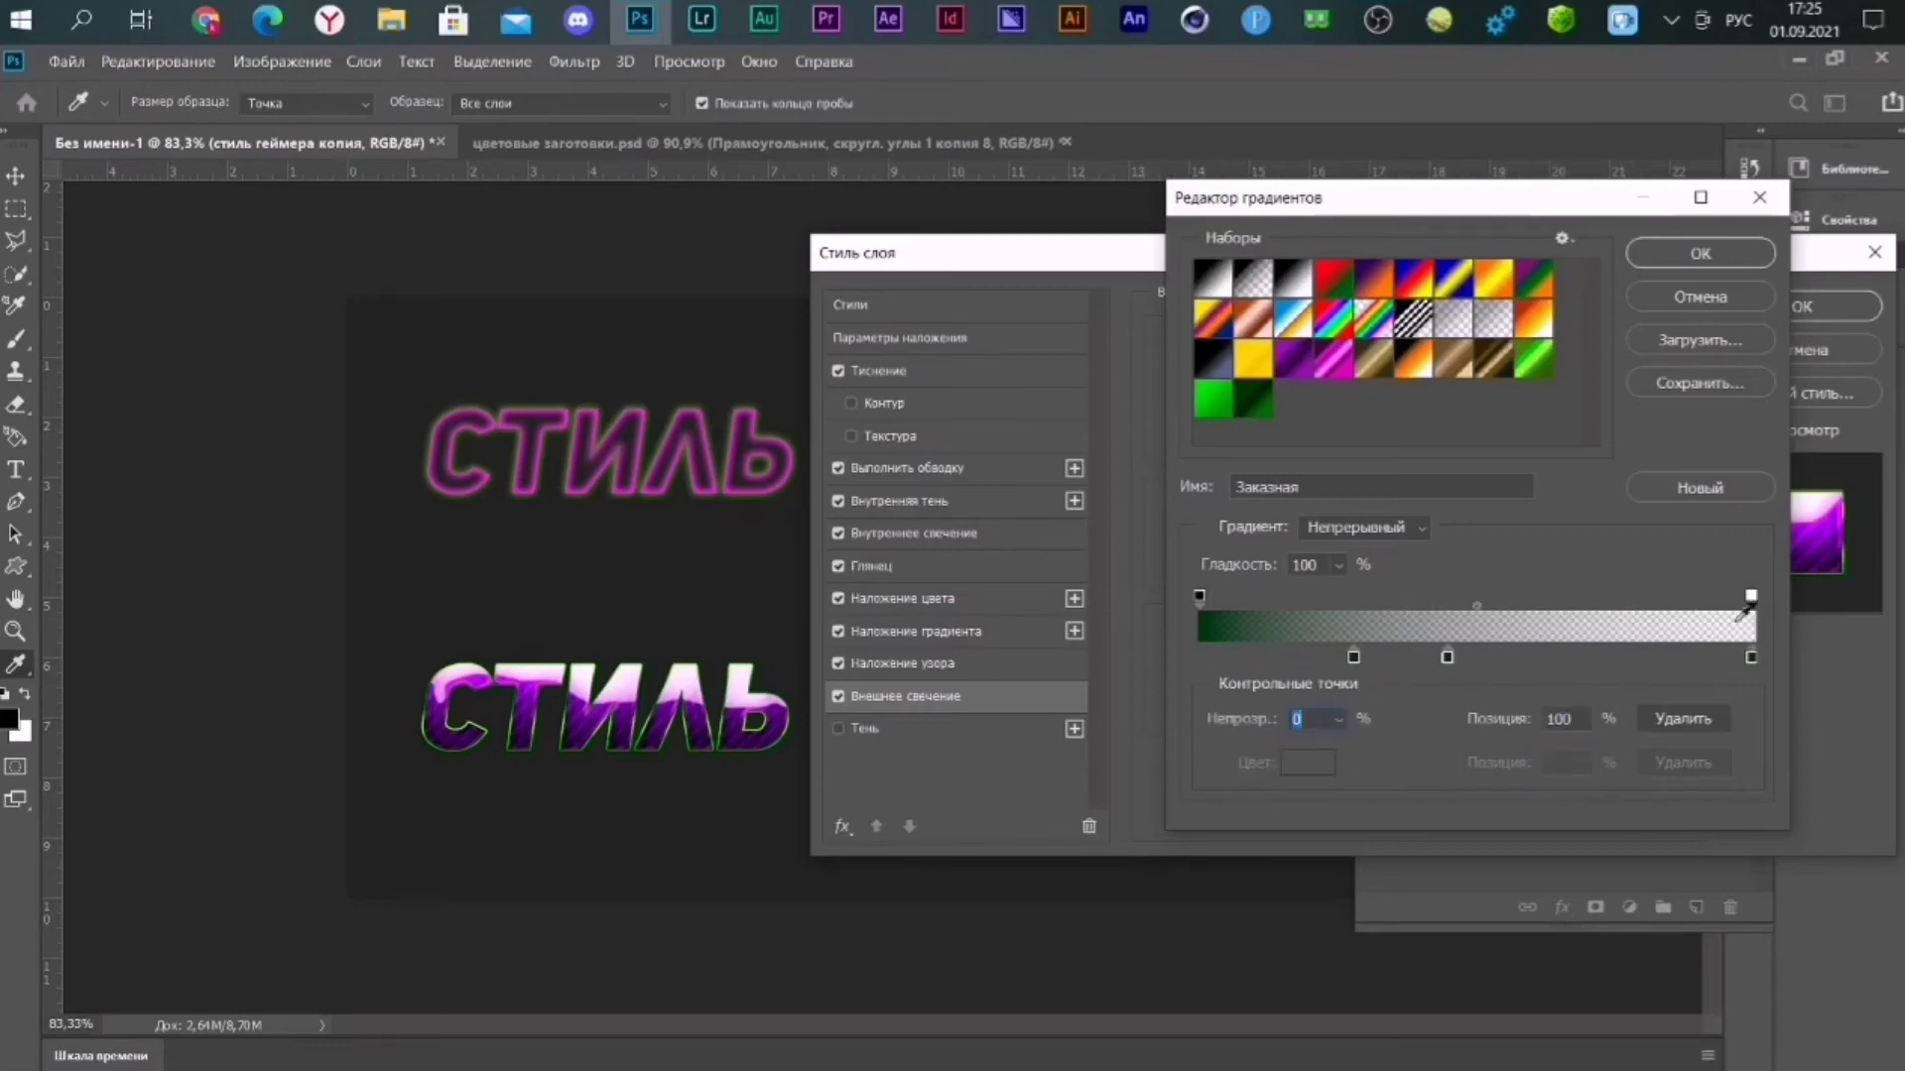
click(1683, 718)
key(ctrl+z)
drag(1753, 598, 1760, 638)
drag(1597, 595, 1271, 570)
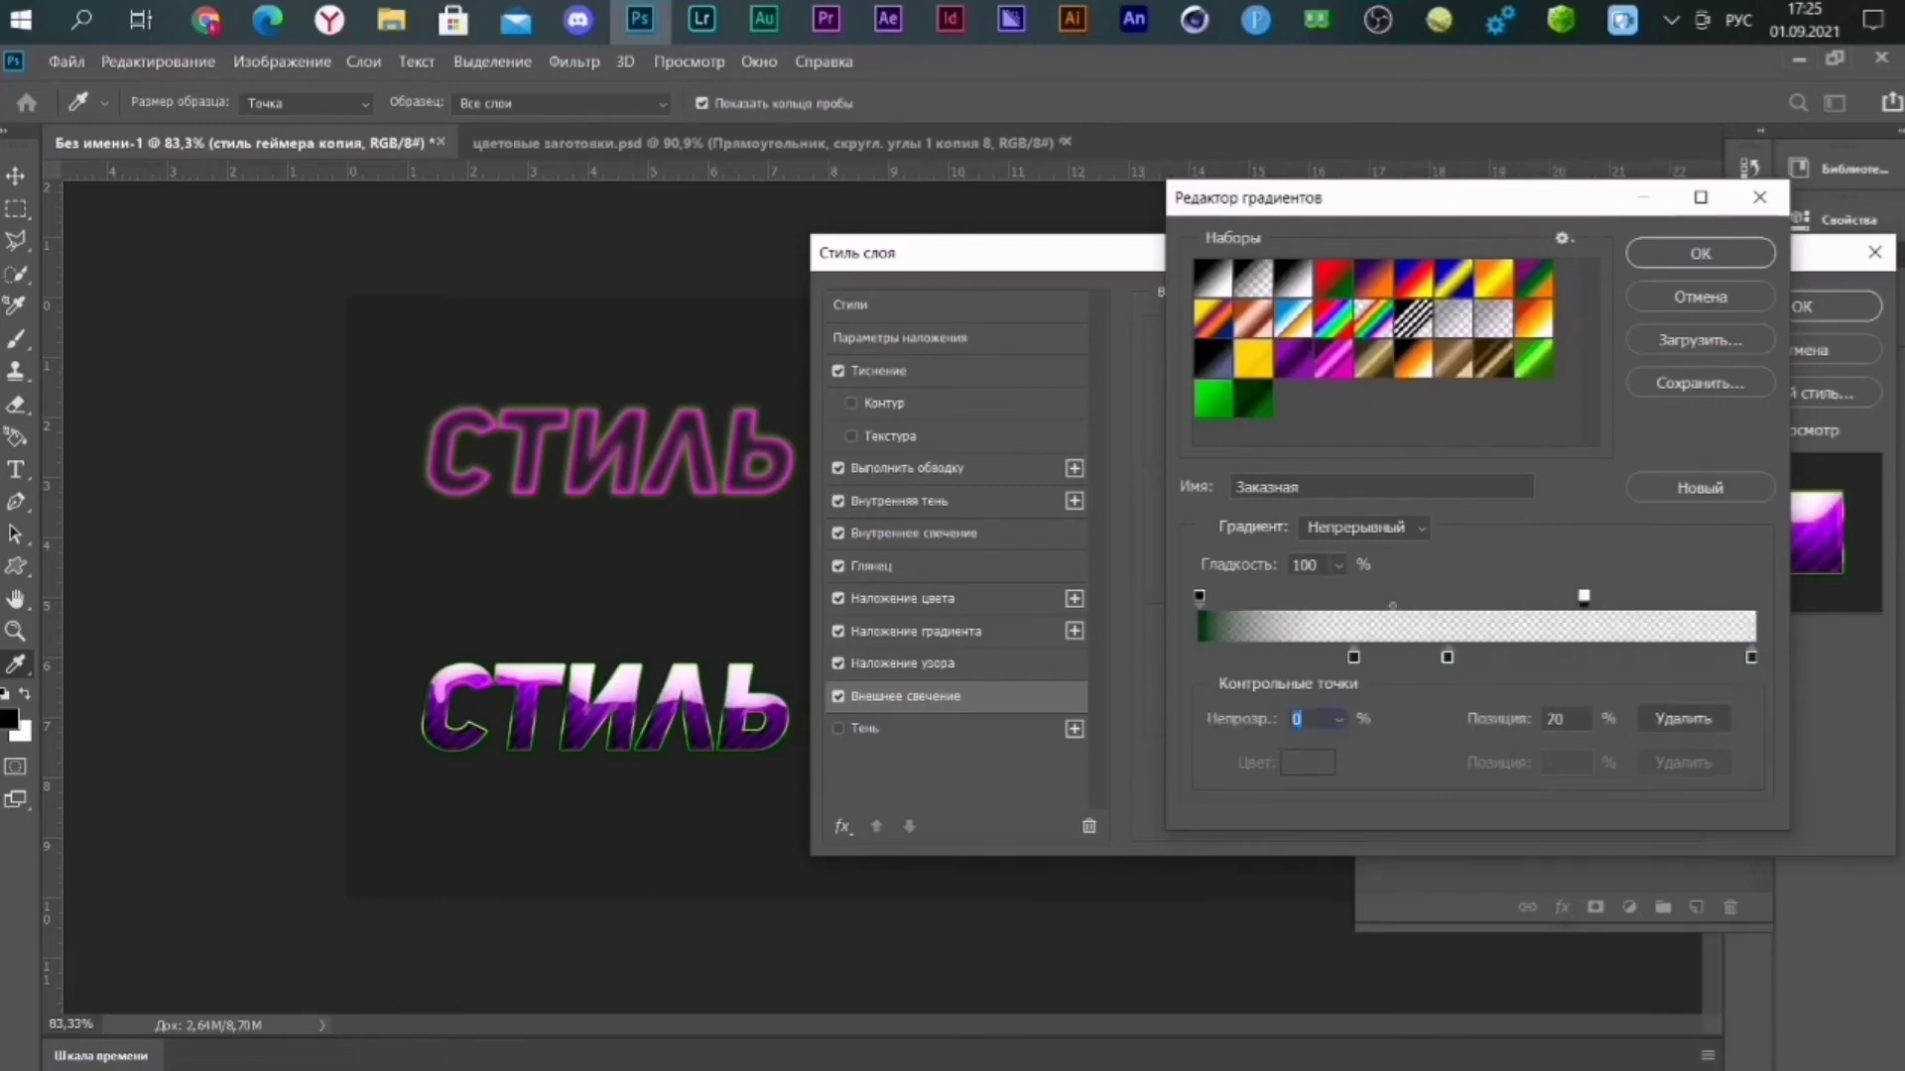
click(1200, 597)
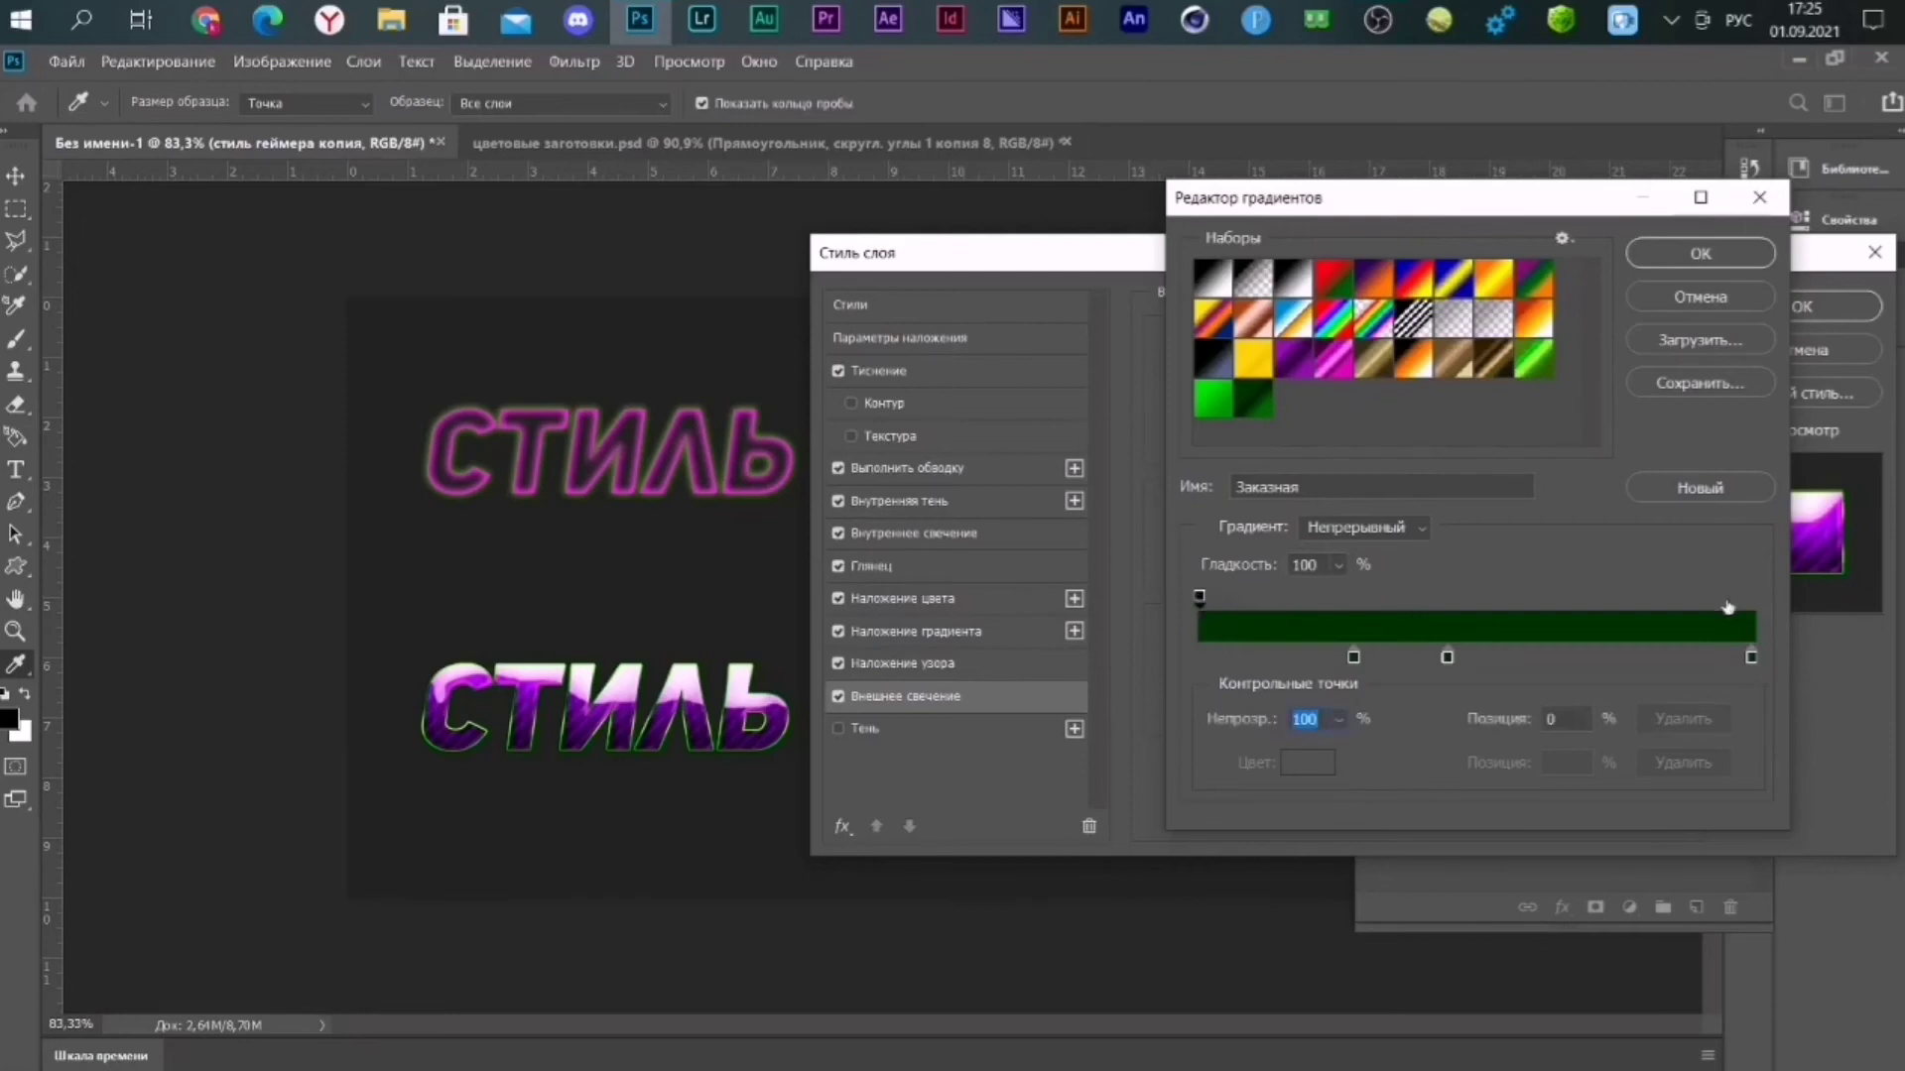
drag(1727, 601, 1776, 601)
click(1221, 287)
text(28)
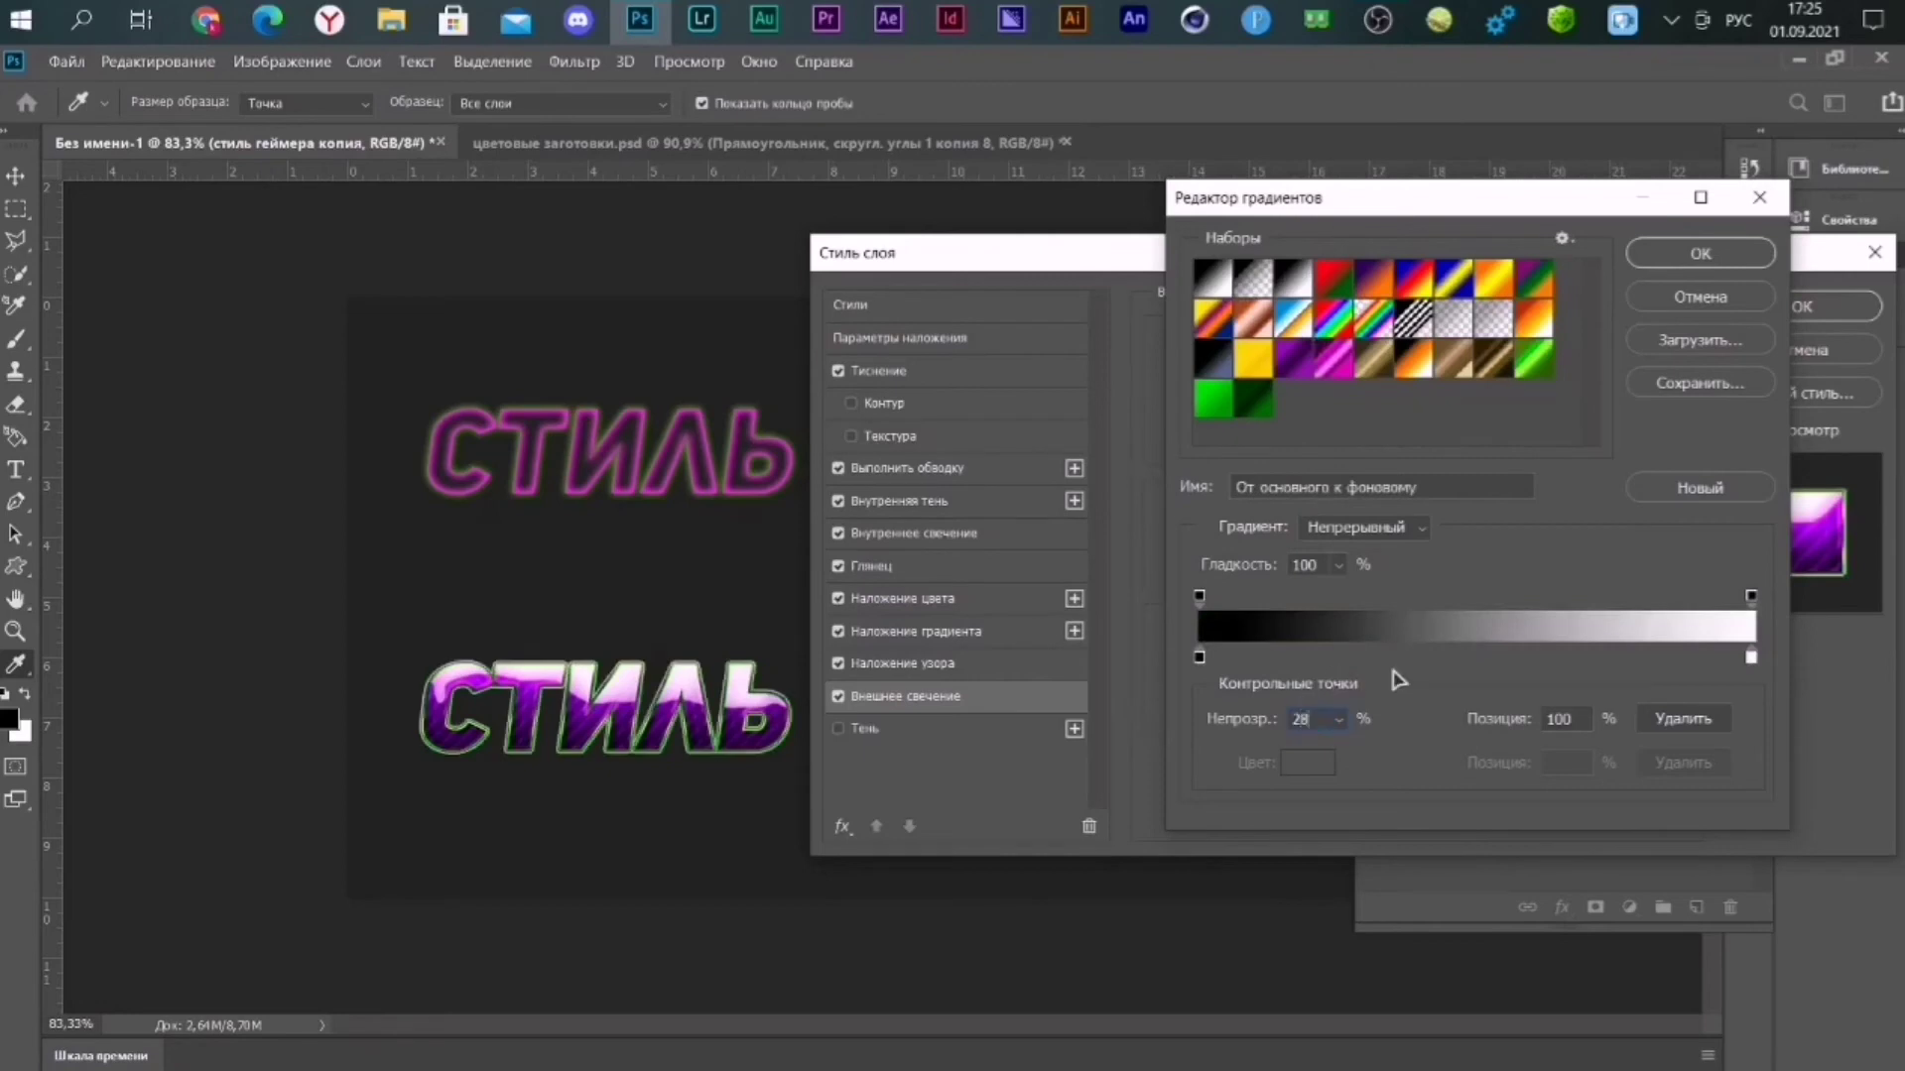
Move the black stop to 28%, add black at 45% and dark green at 28%, then apply.
click(1201, 658)
click(1042, 481)
drag(1200, 658, 1353, 657)
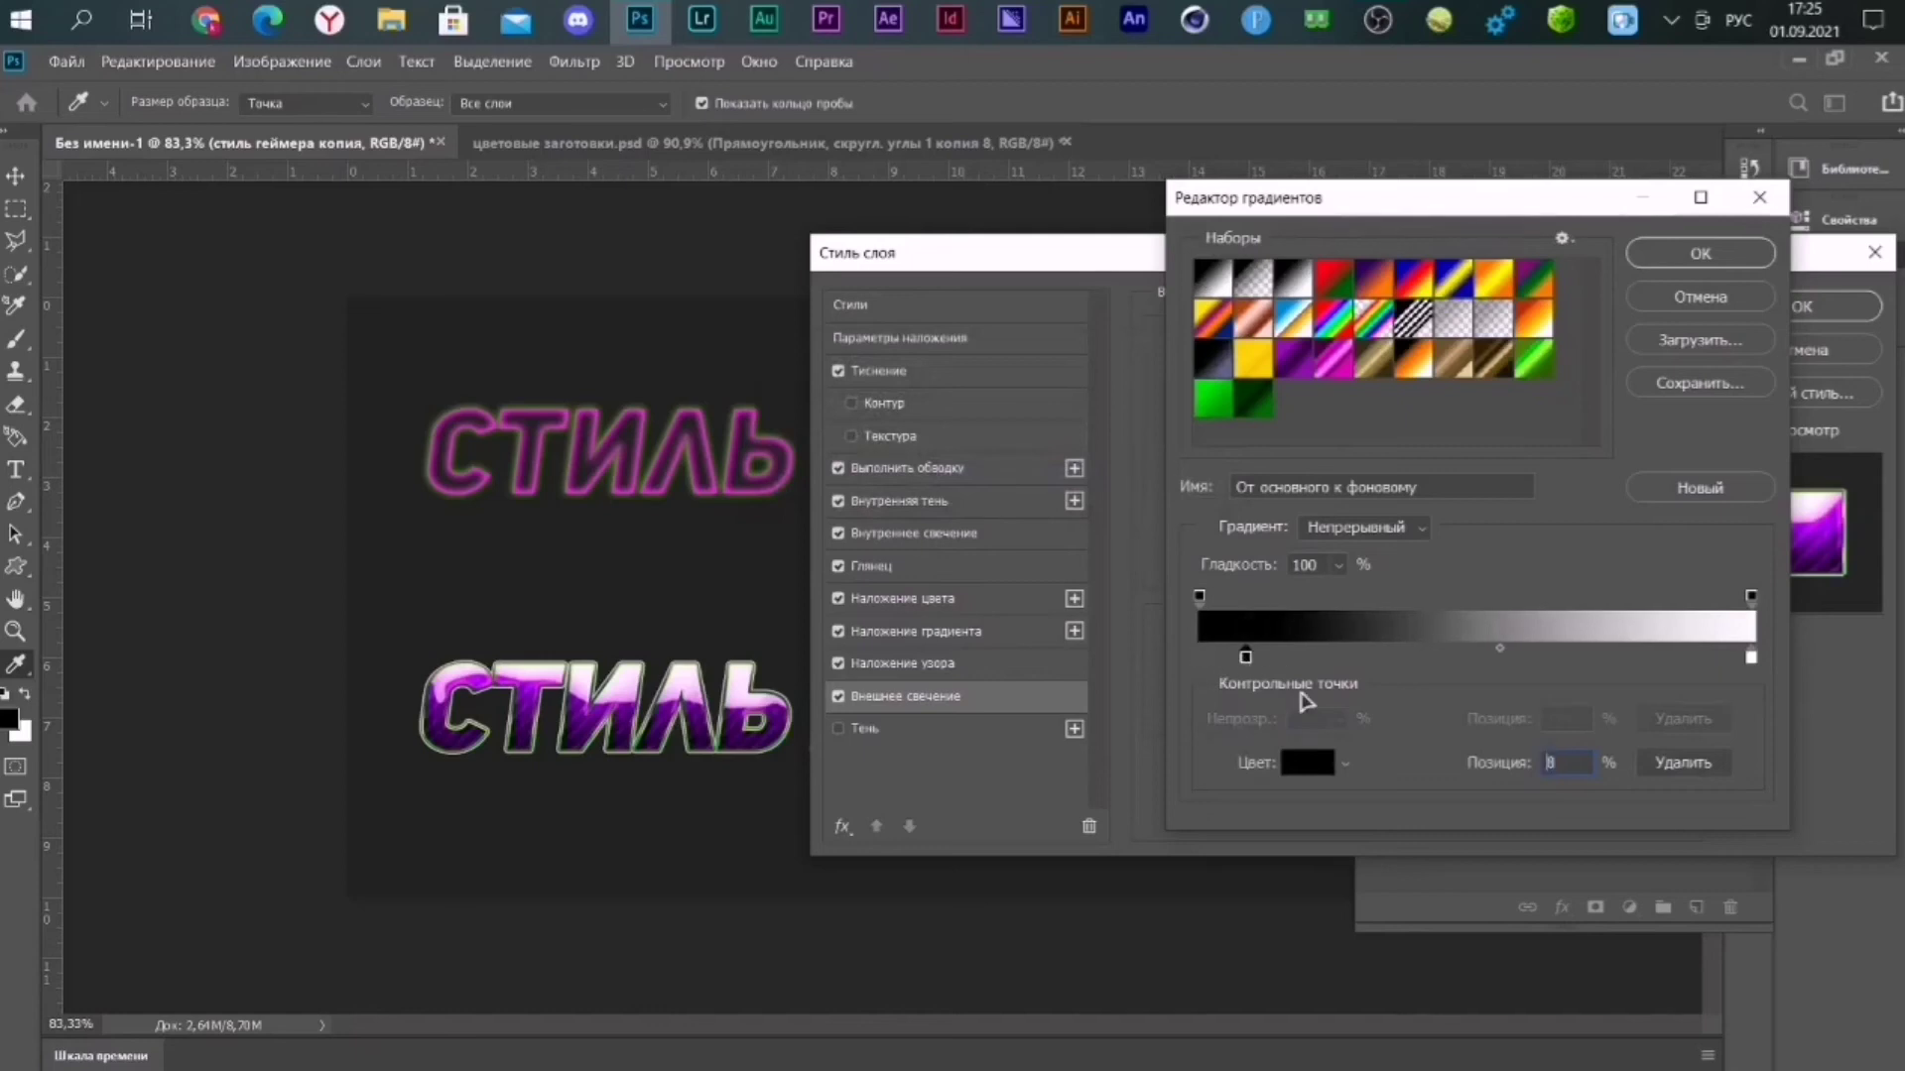
click(1482, 657)
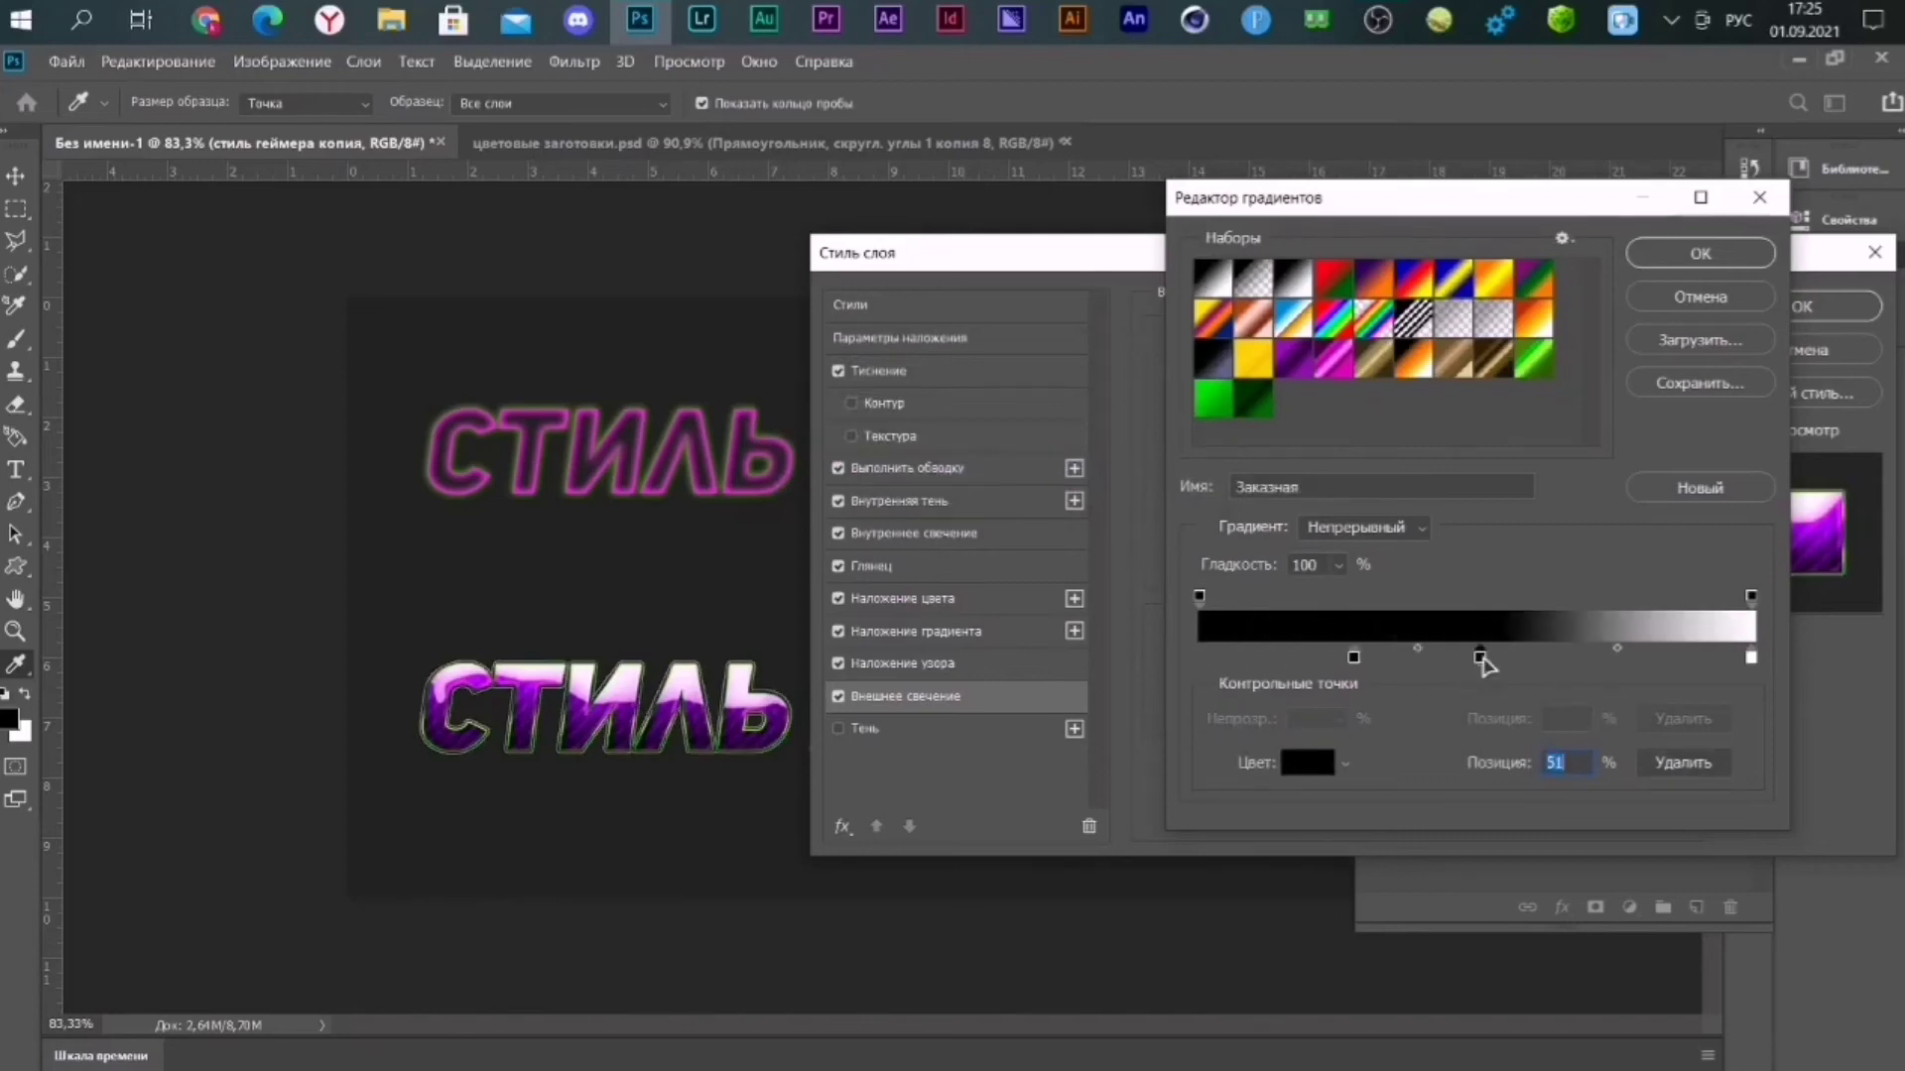
drag(1480, 658, 1446, 657)
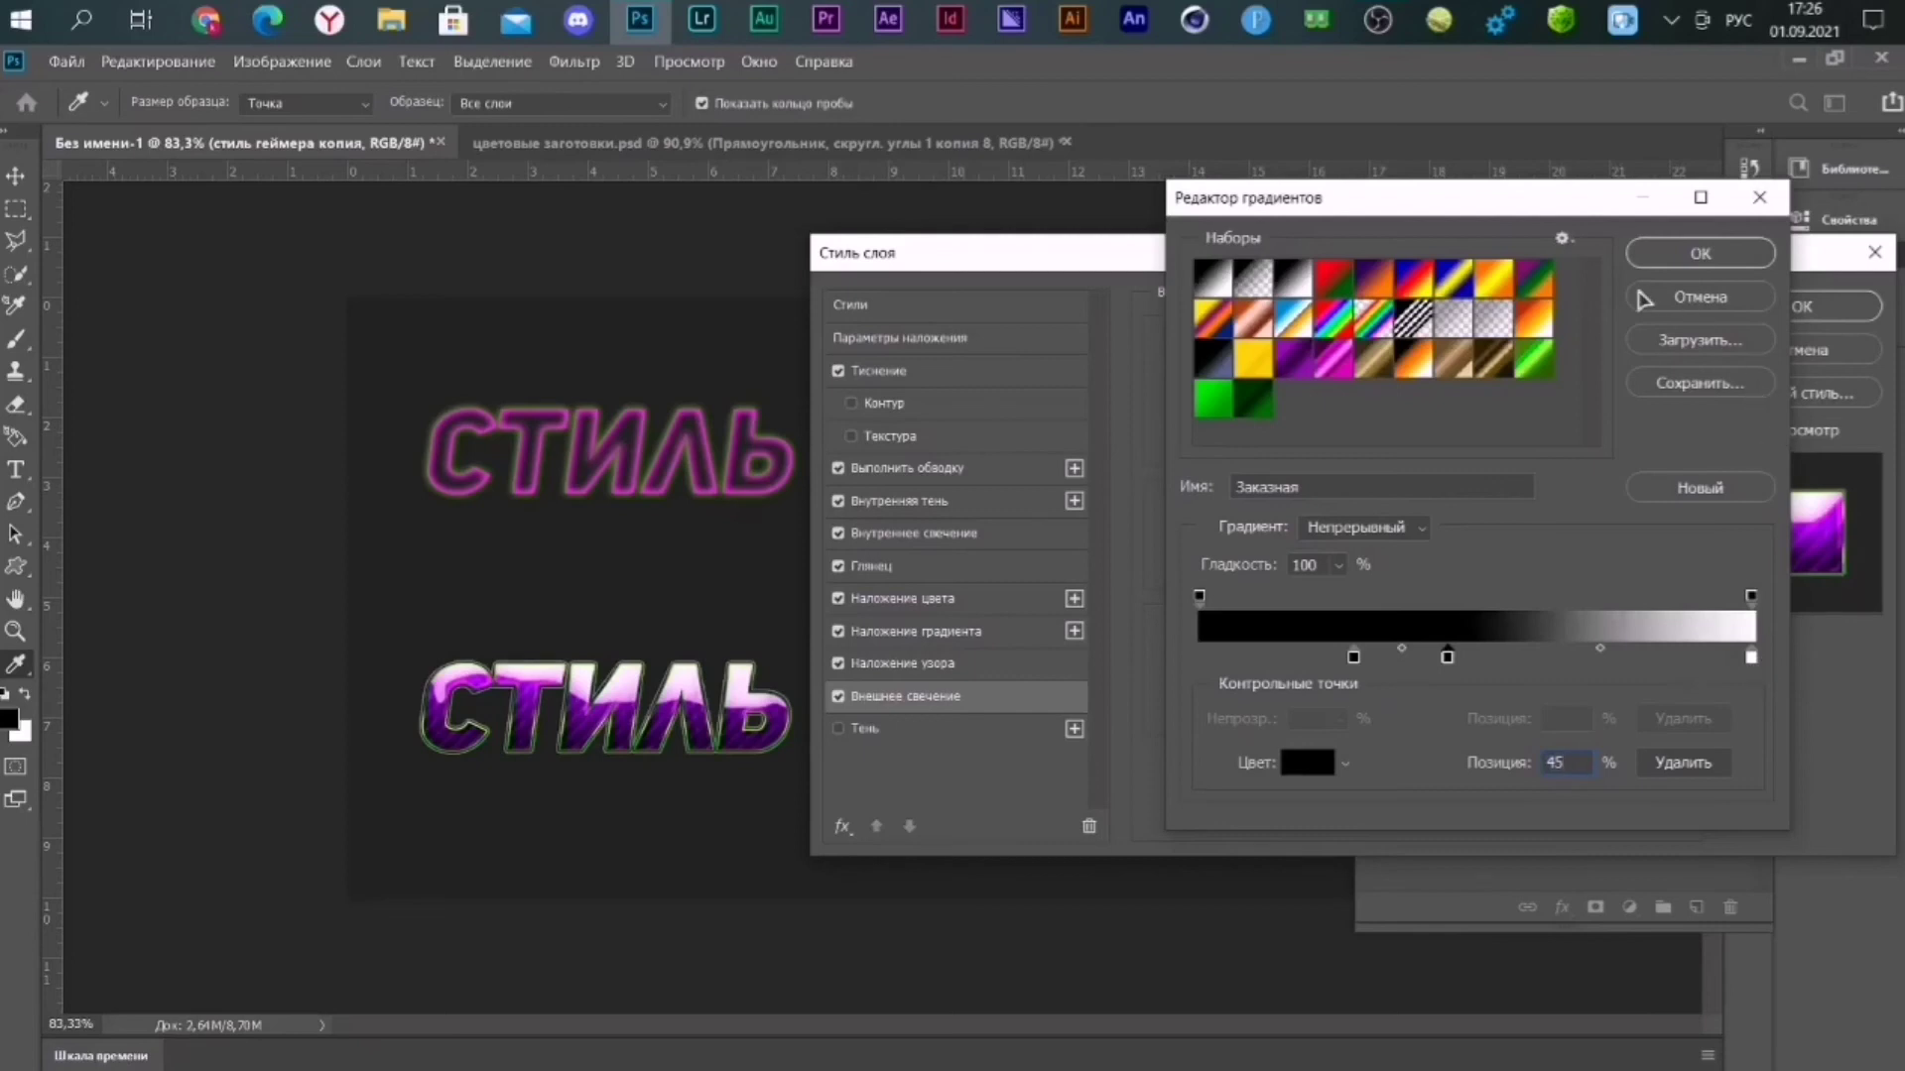
click(1353, 657)
click(1308, 763)
click(1662, 413)
click(1714, 246)
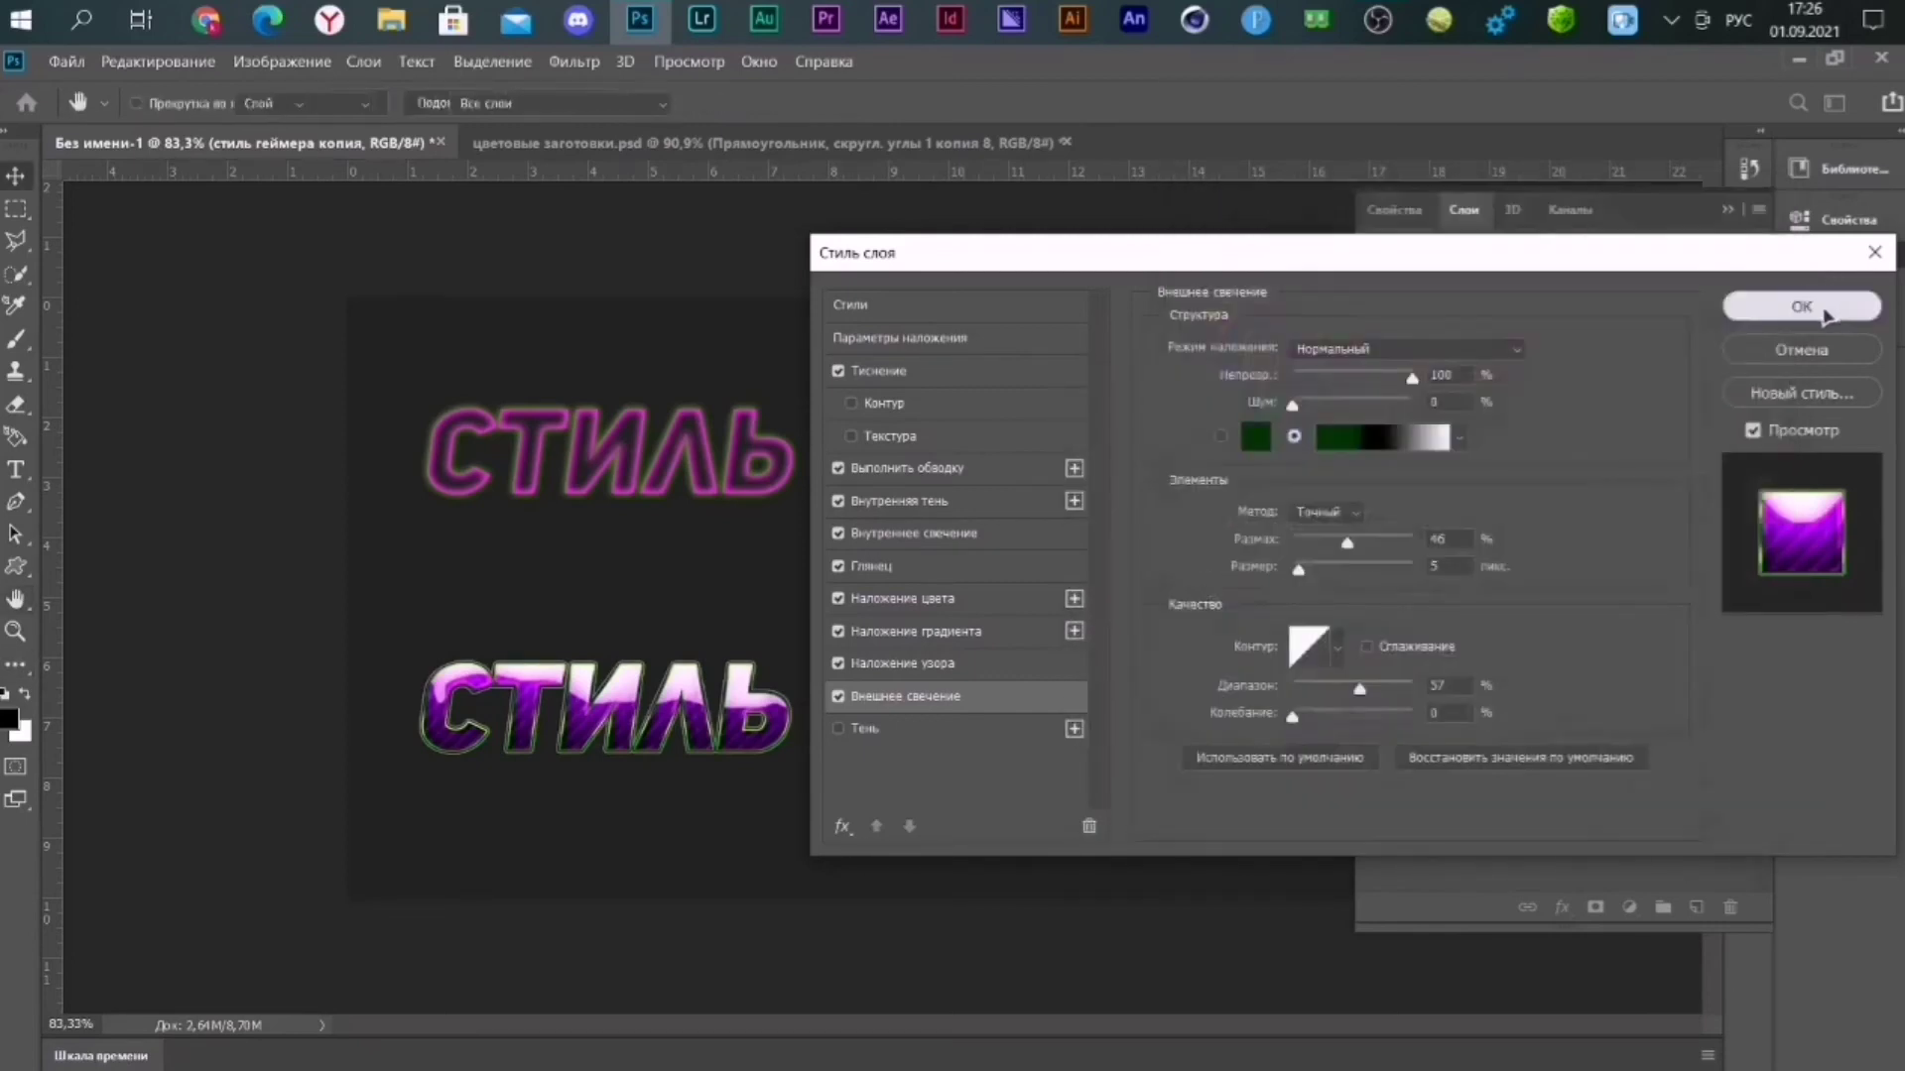
click(1819, 306)
Sample dark green 0b2408 from the colour presets document.
click(744, 144)
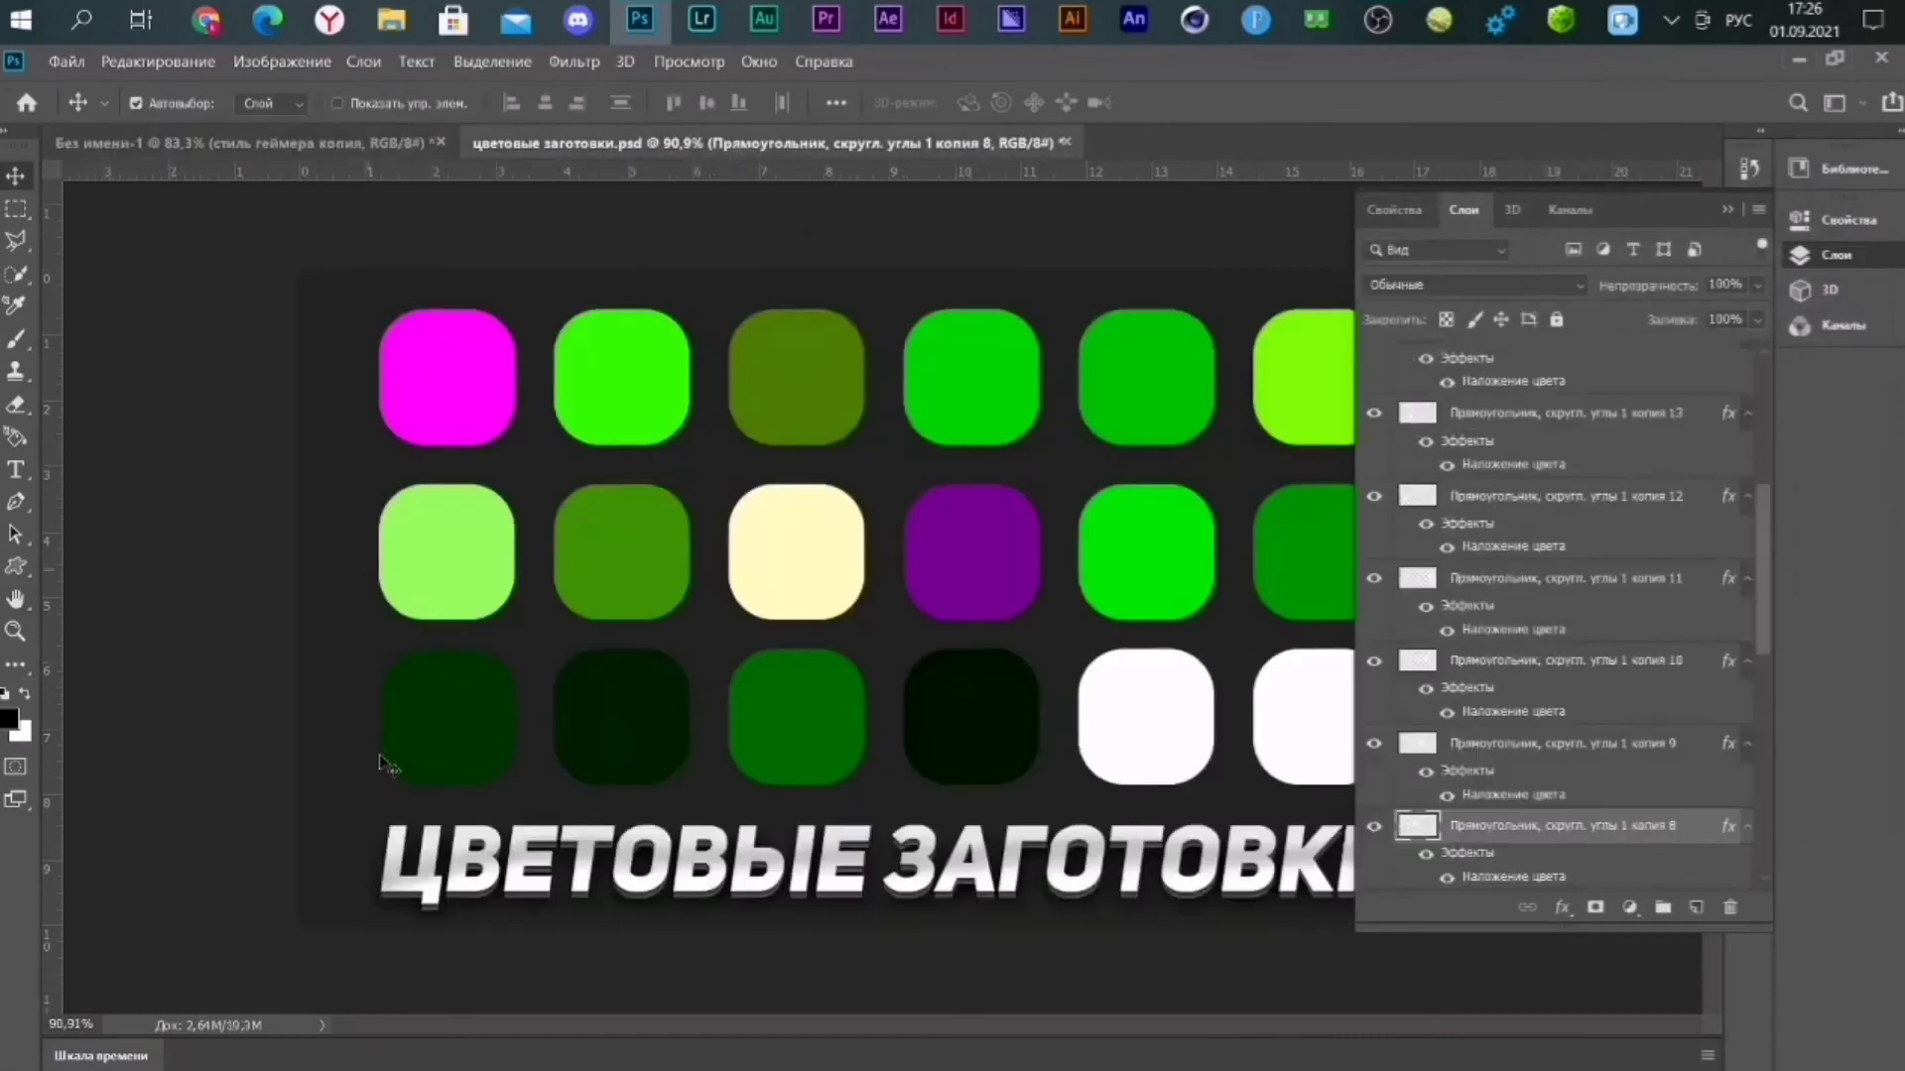
click(10, 719)
click(617, 701)
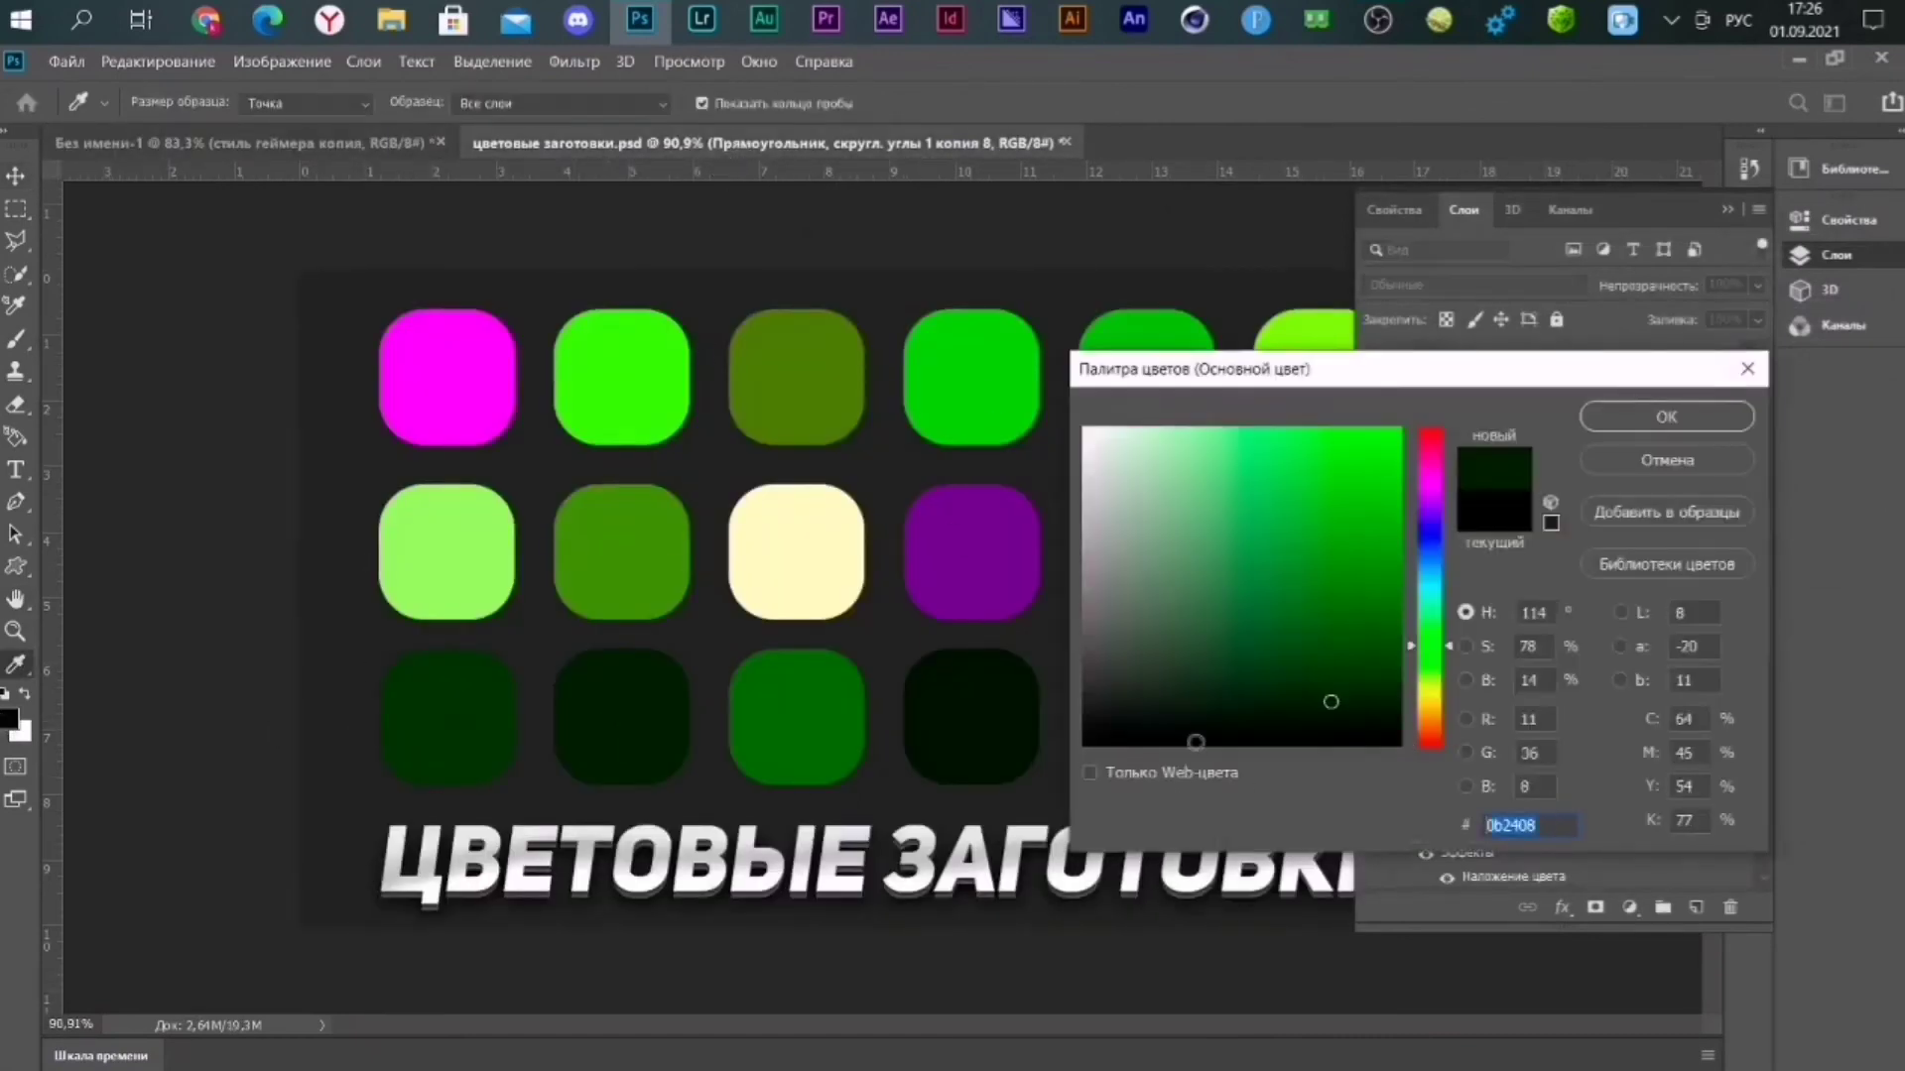
click(1643, 466)
key(ctrl+Tab)
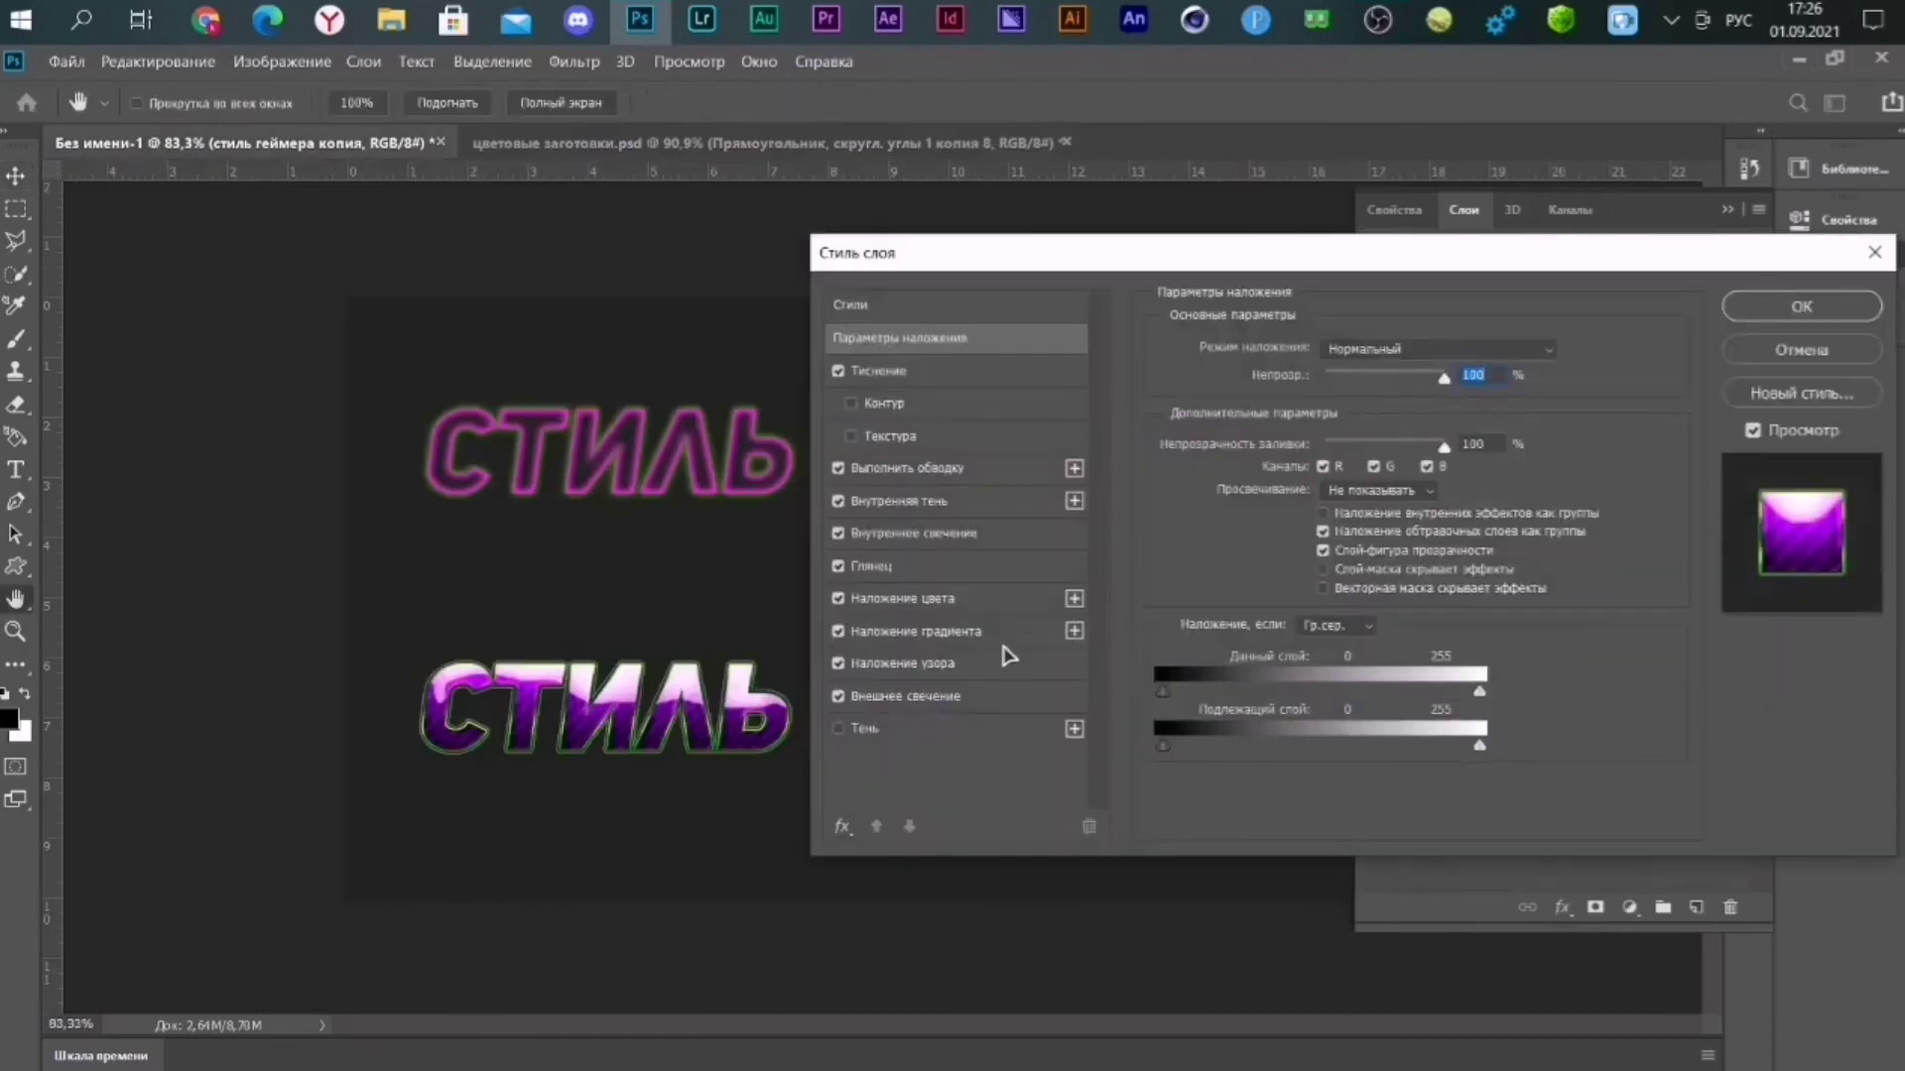
Recolour a mid stop of the outer glow gradient dark green and apply the style.
click(996, 696)
click(1374, 670)
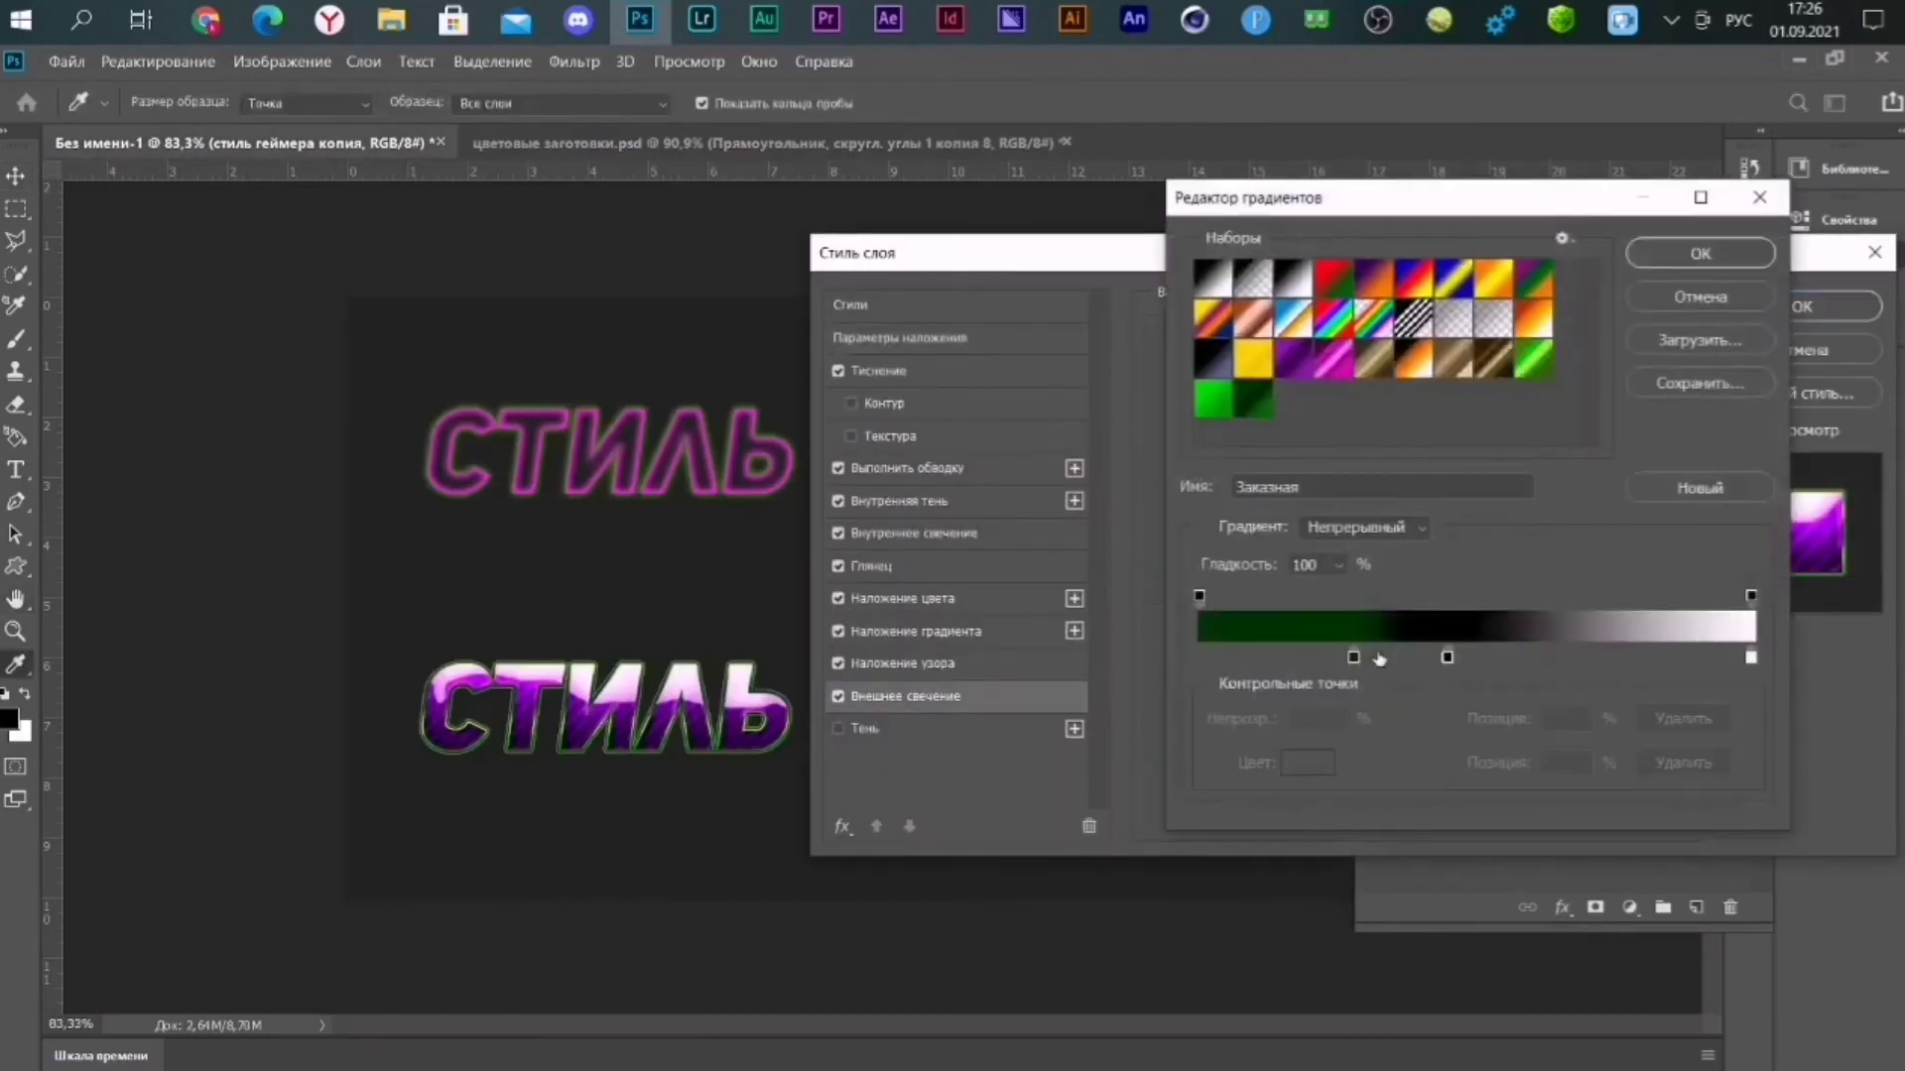
click(1446, 657)
click(1308, 762)
click(1658, 417)
click(1700, 253)
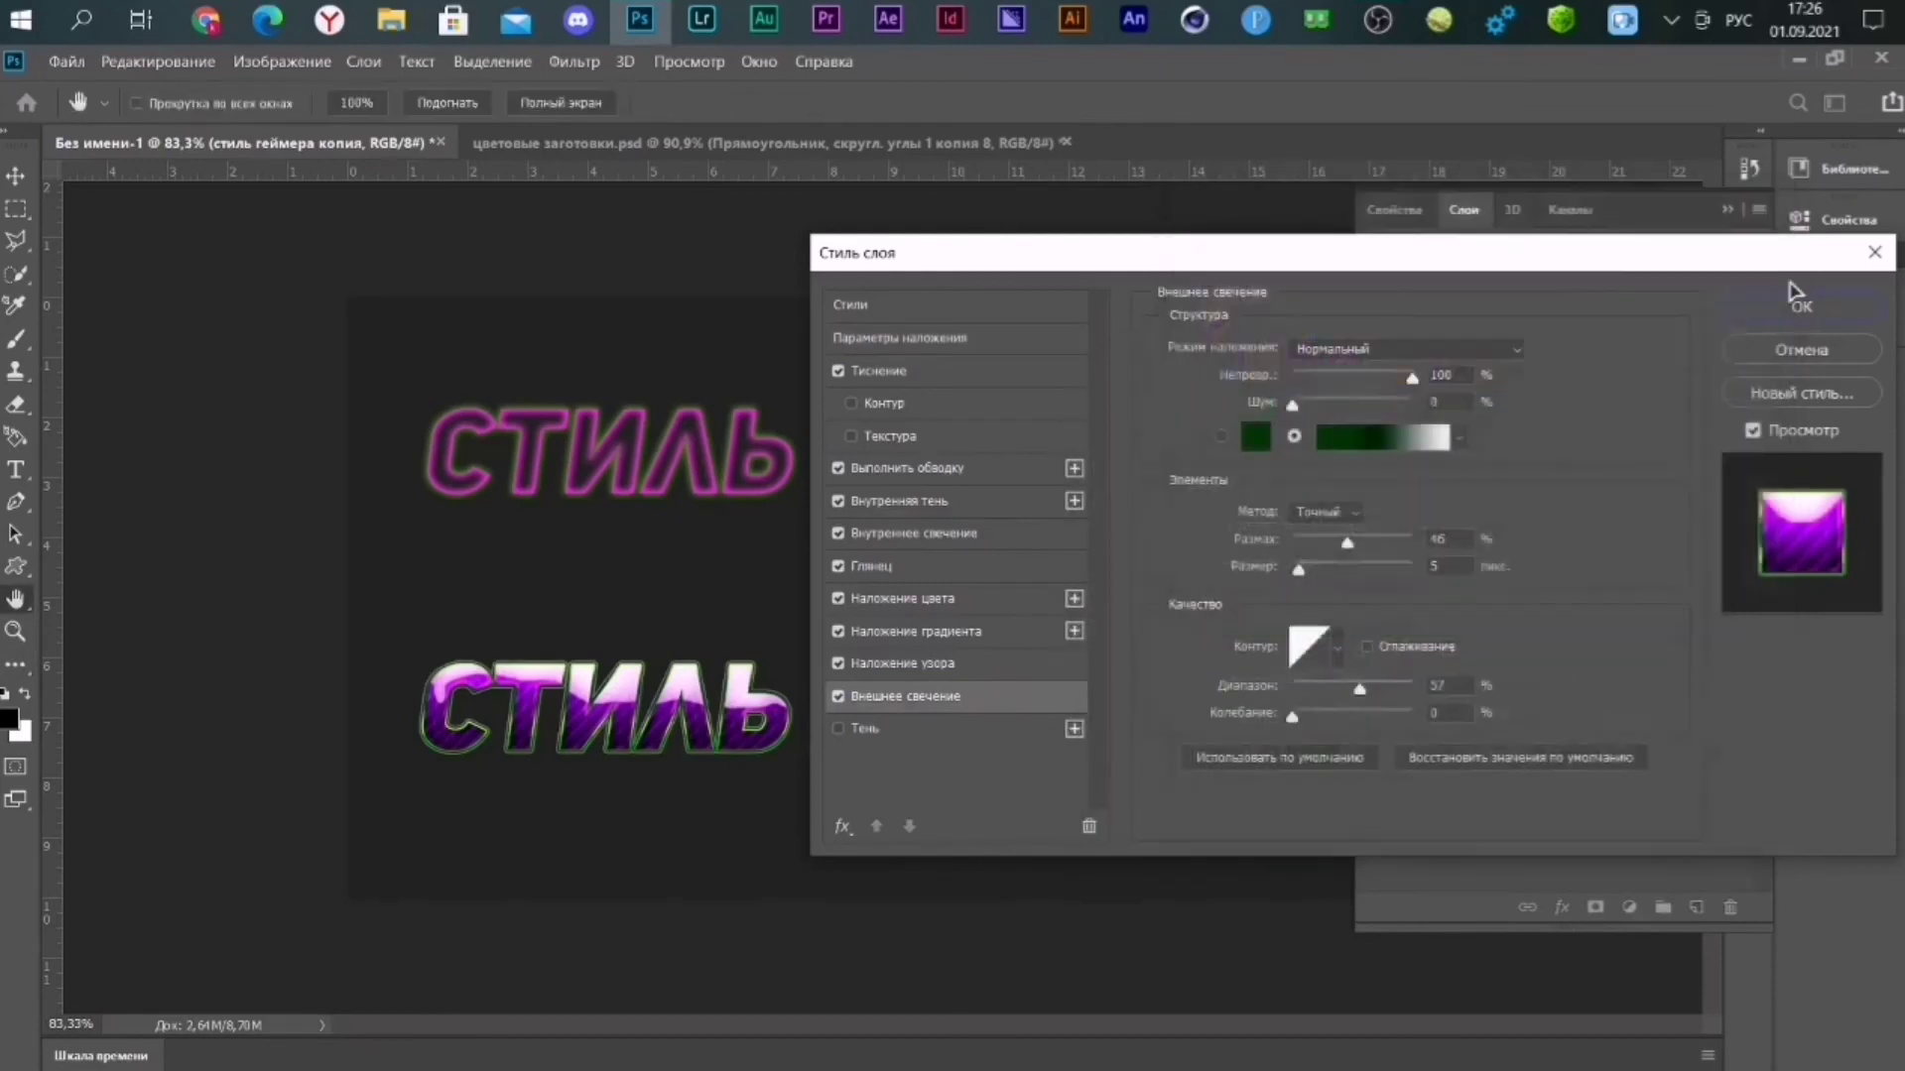
click(1797, 301)
Sample green 3c6e0a from the colour presets document.
click(535, 144)
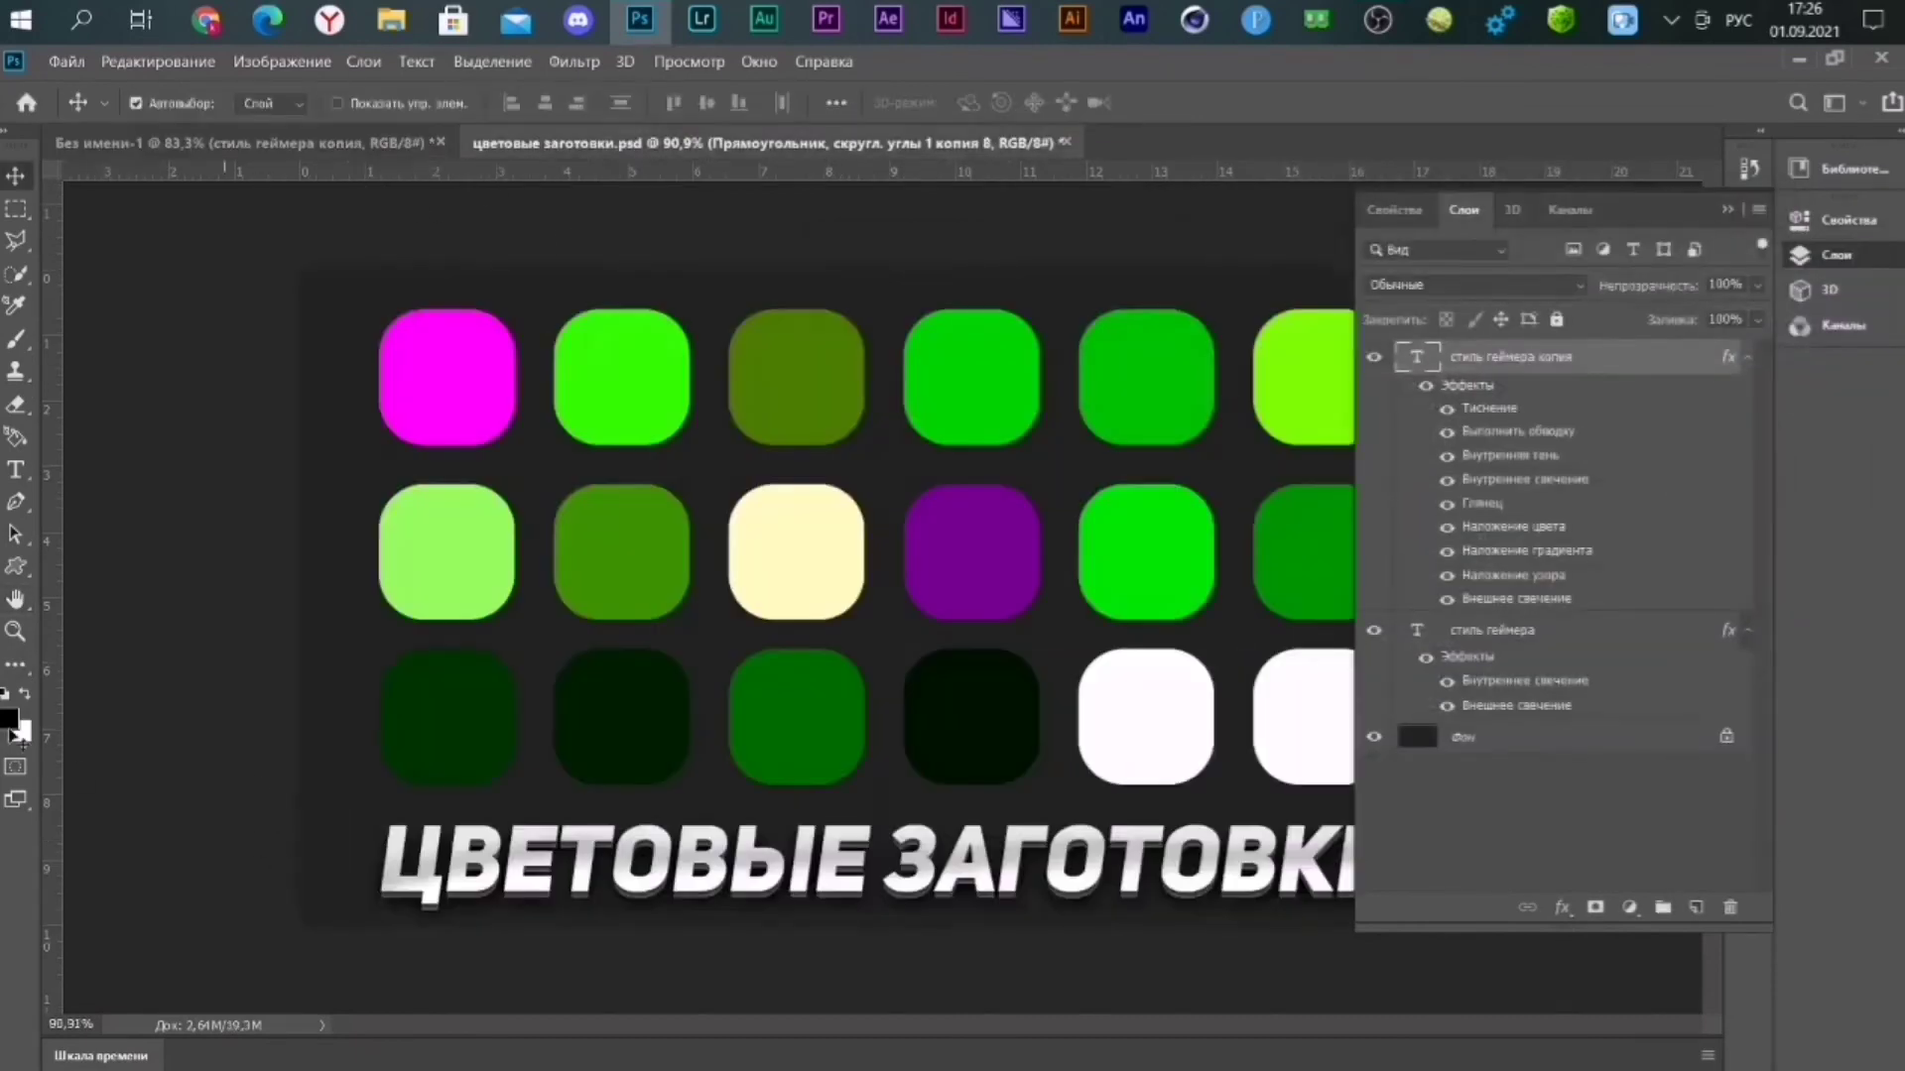
click(9, 716)
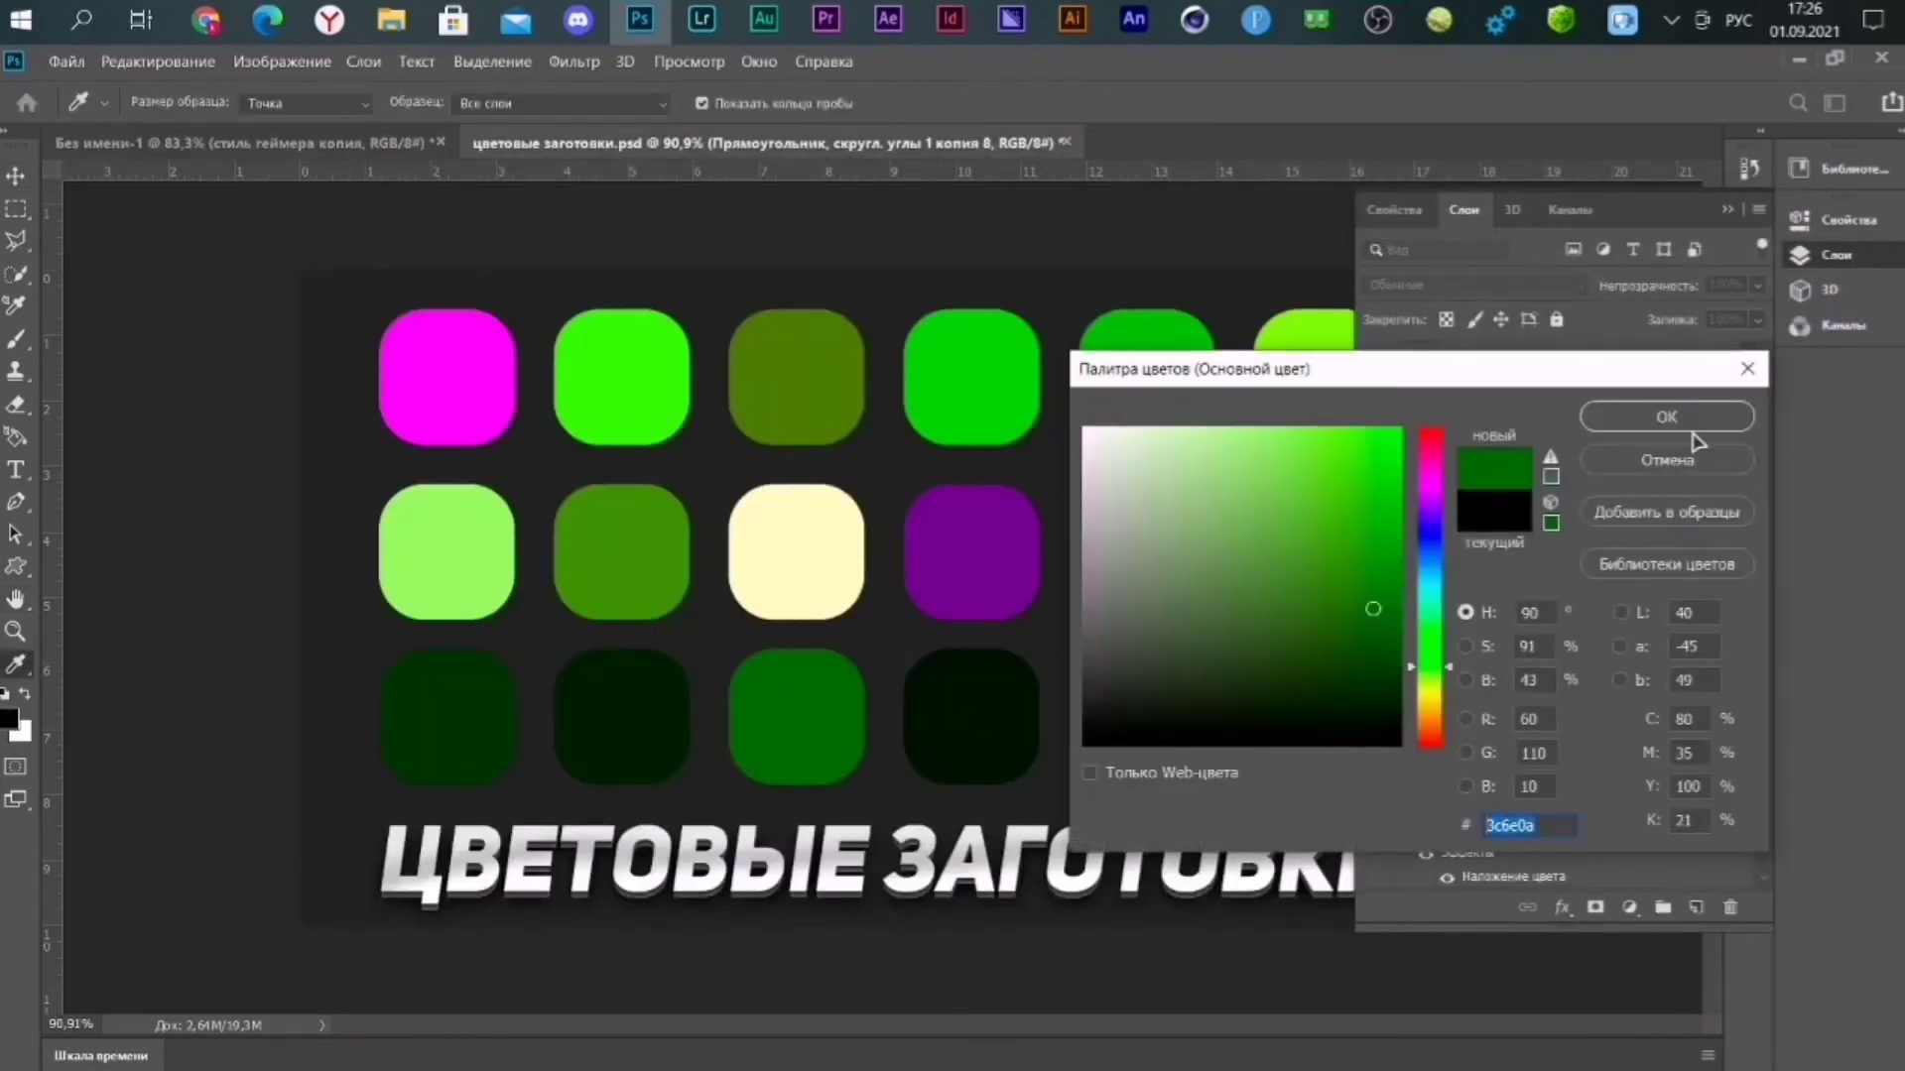
click(1676, 461)
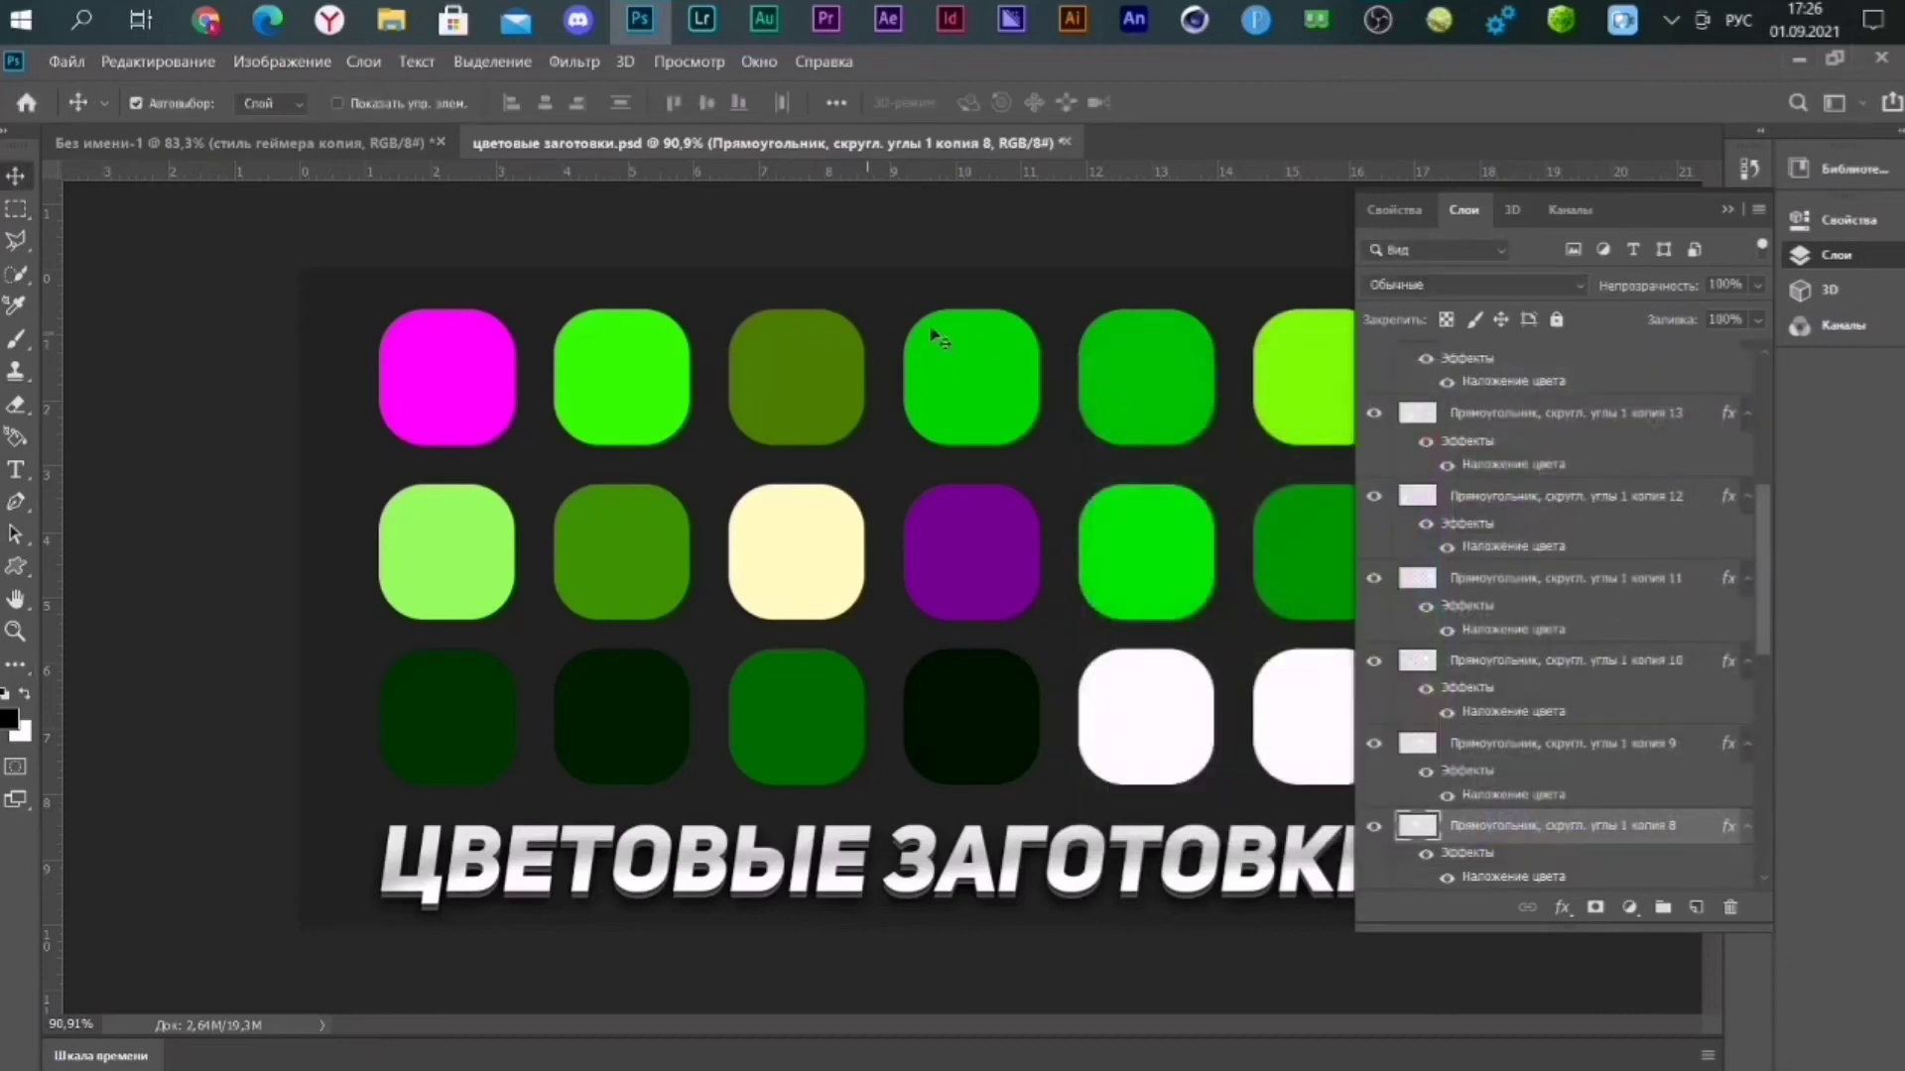
click(238, 143)
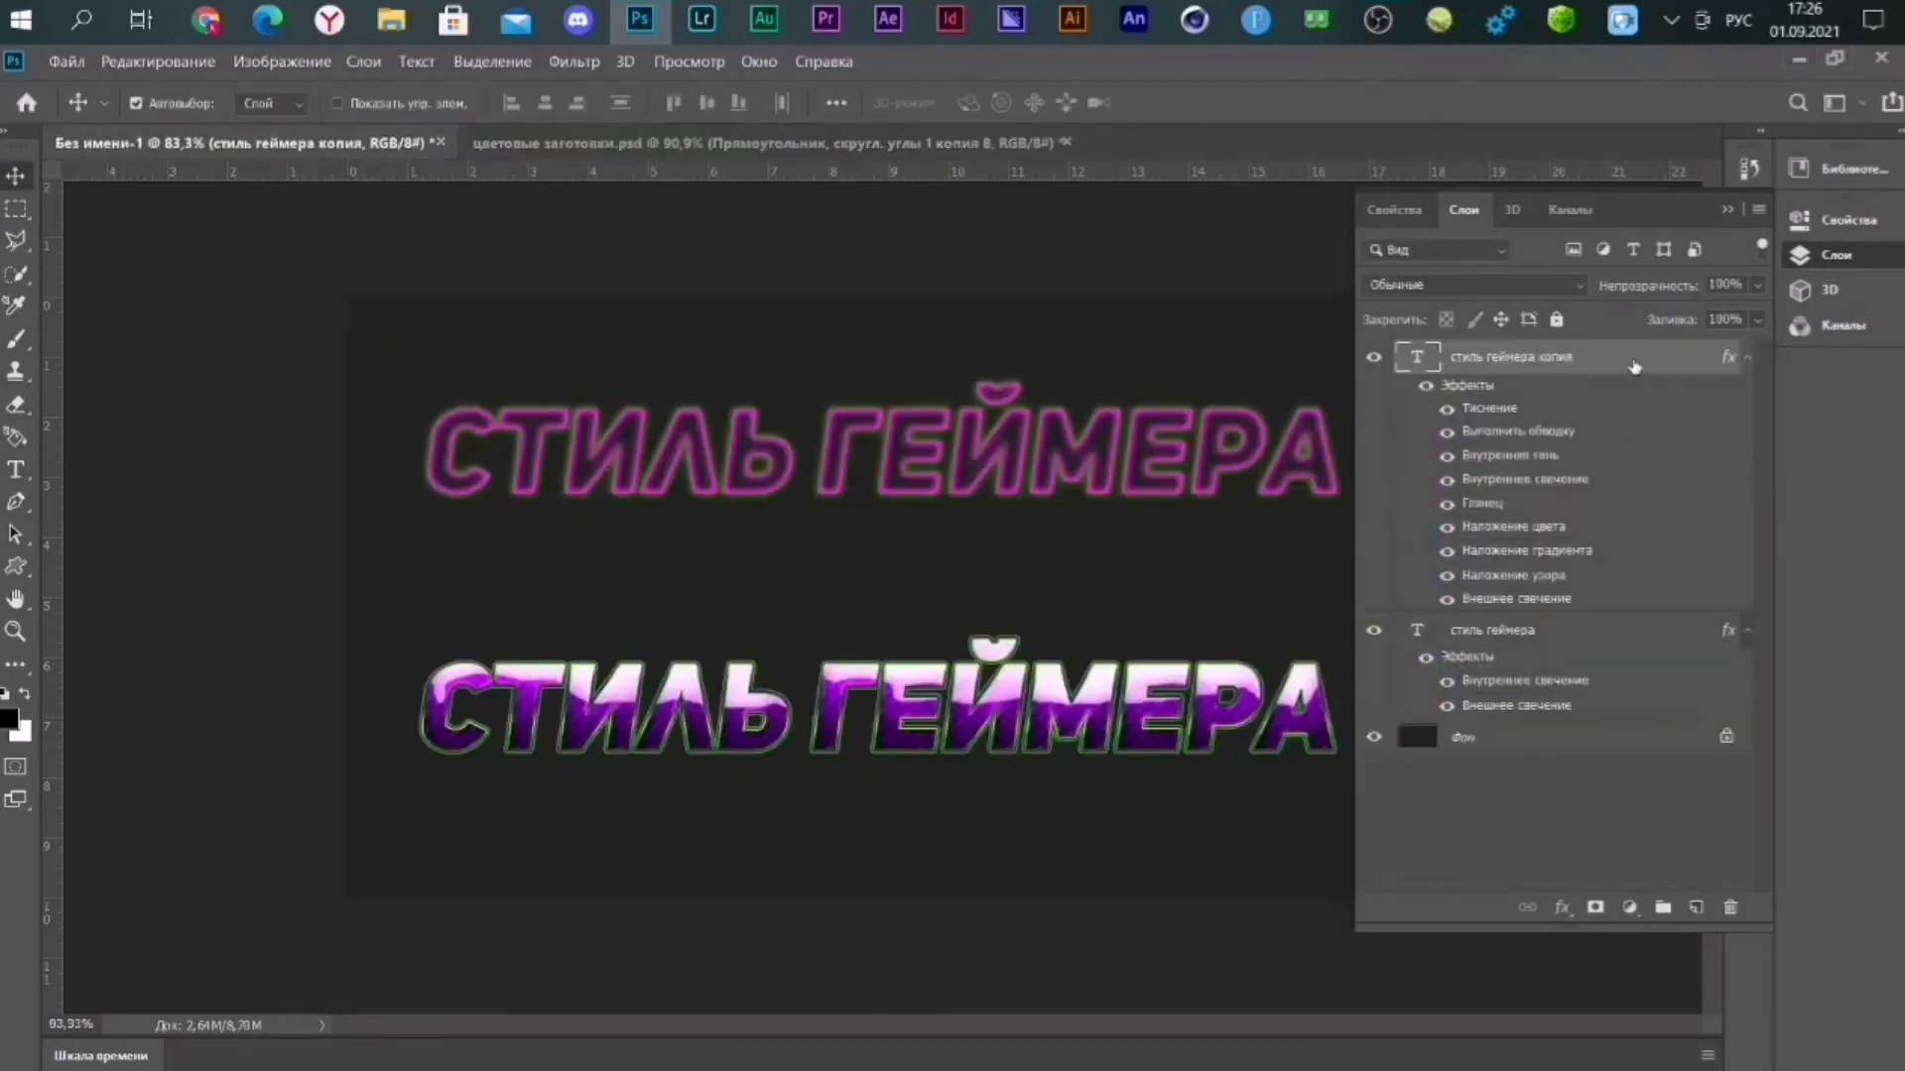
Recolour the glow gradient's right end stop green and enable Drop Shadow.
double_click(1634, 367)
click(957, 700)
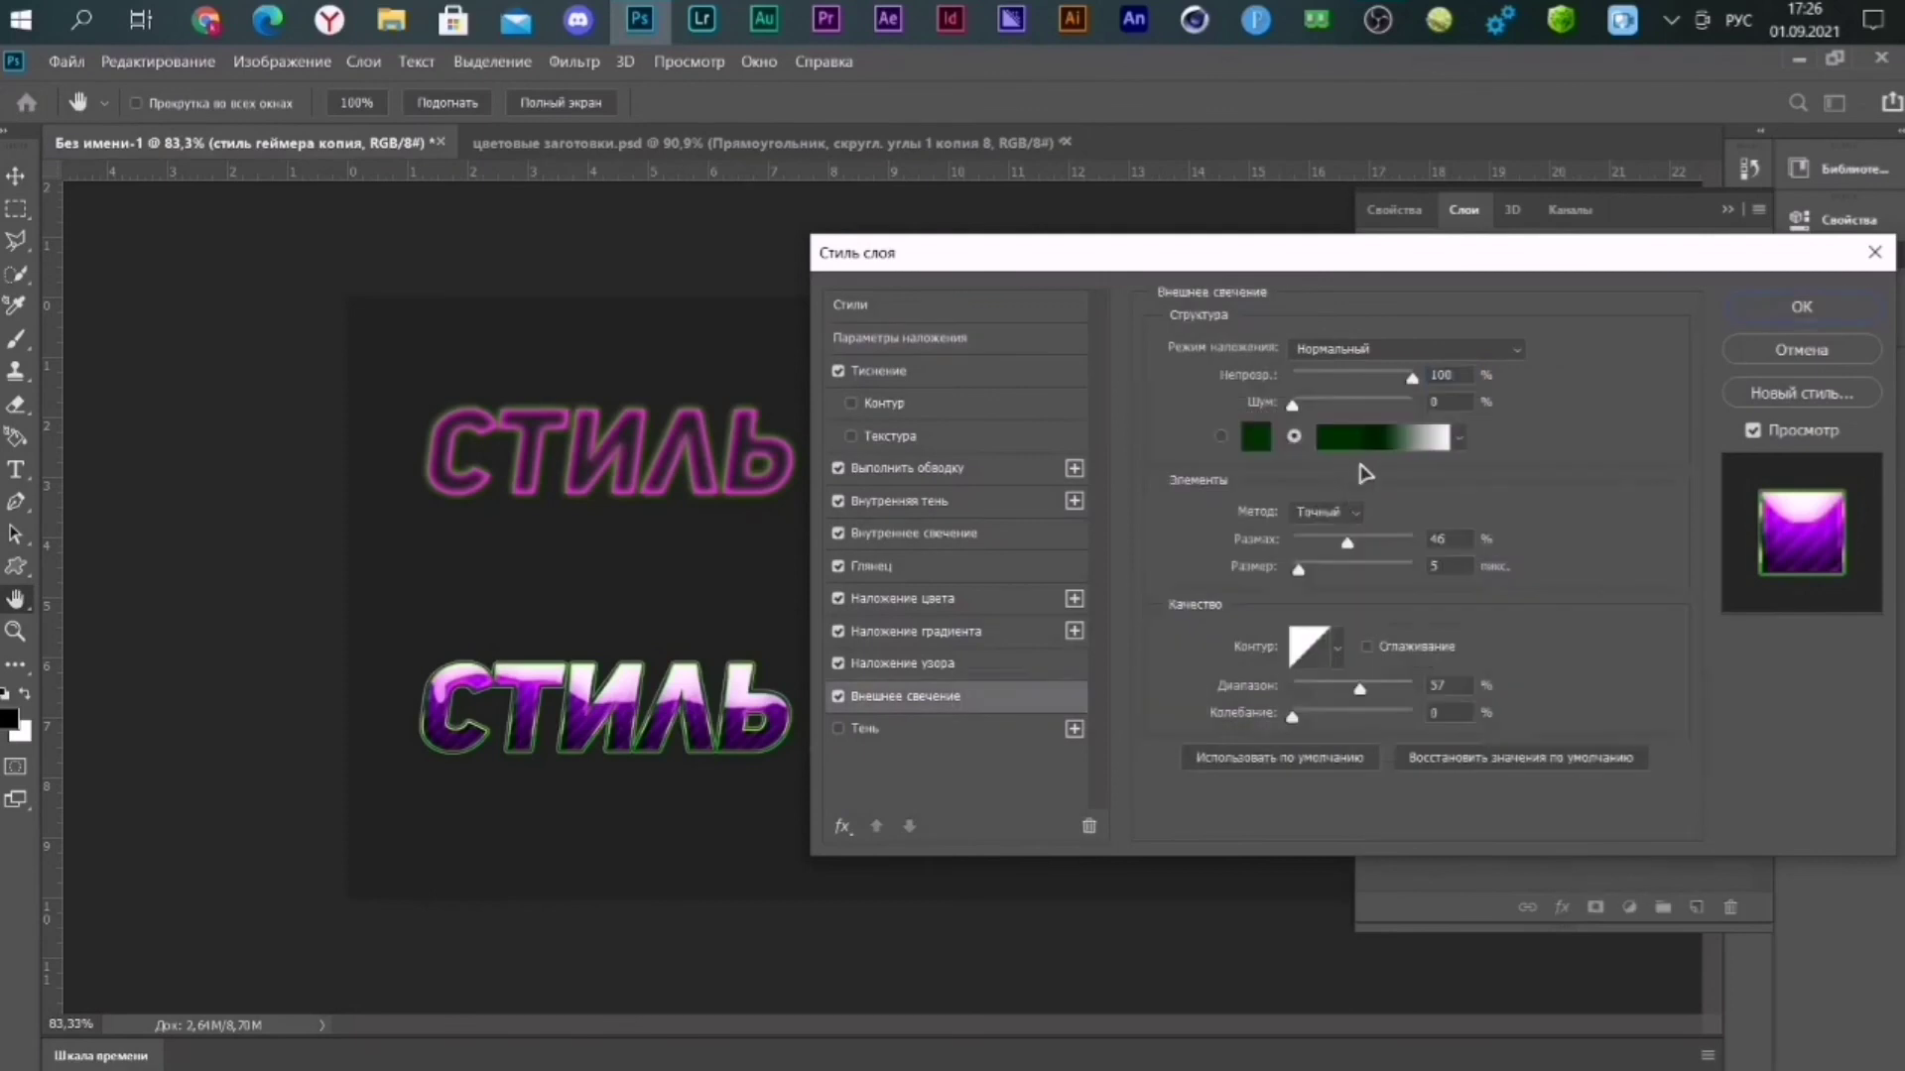
click(1384, 438)
click(1751, 657)
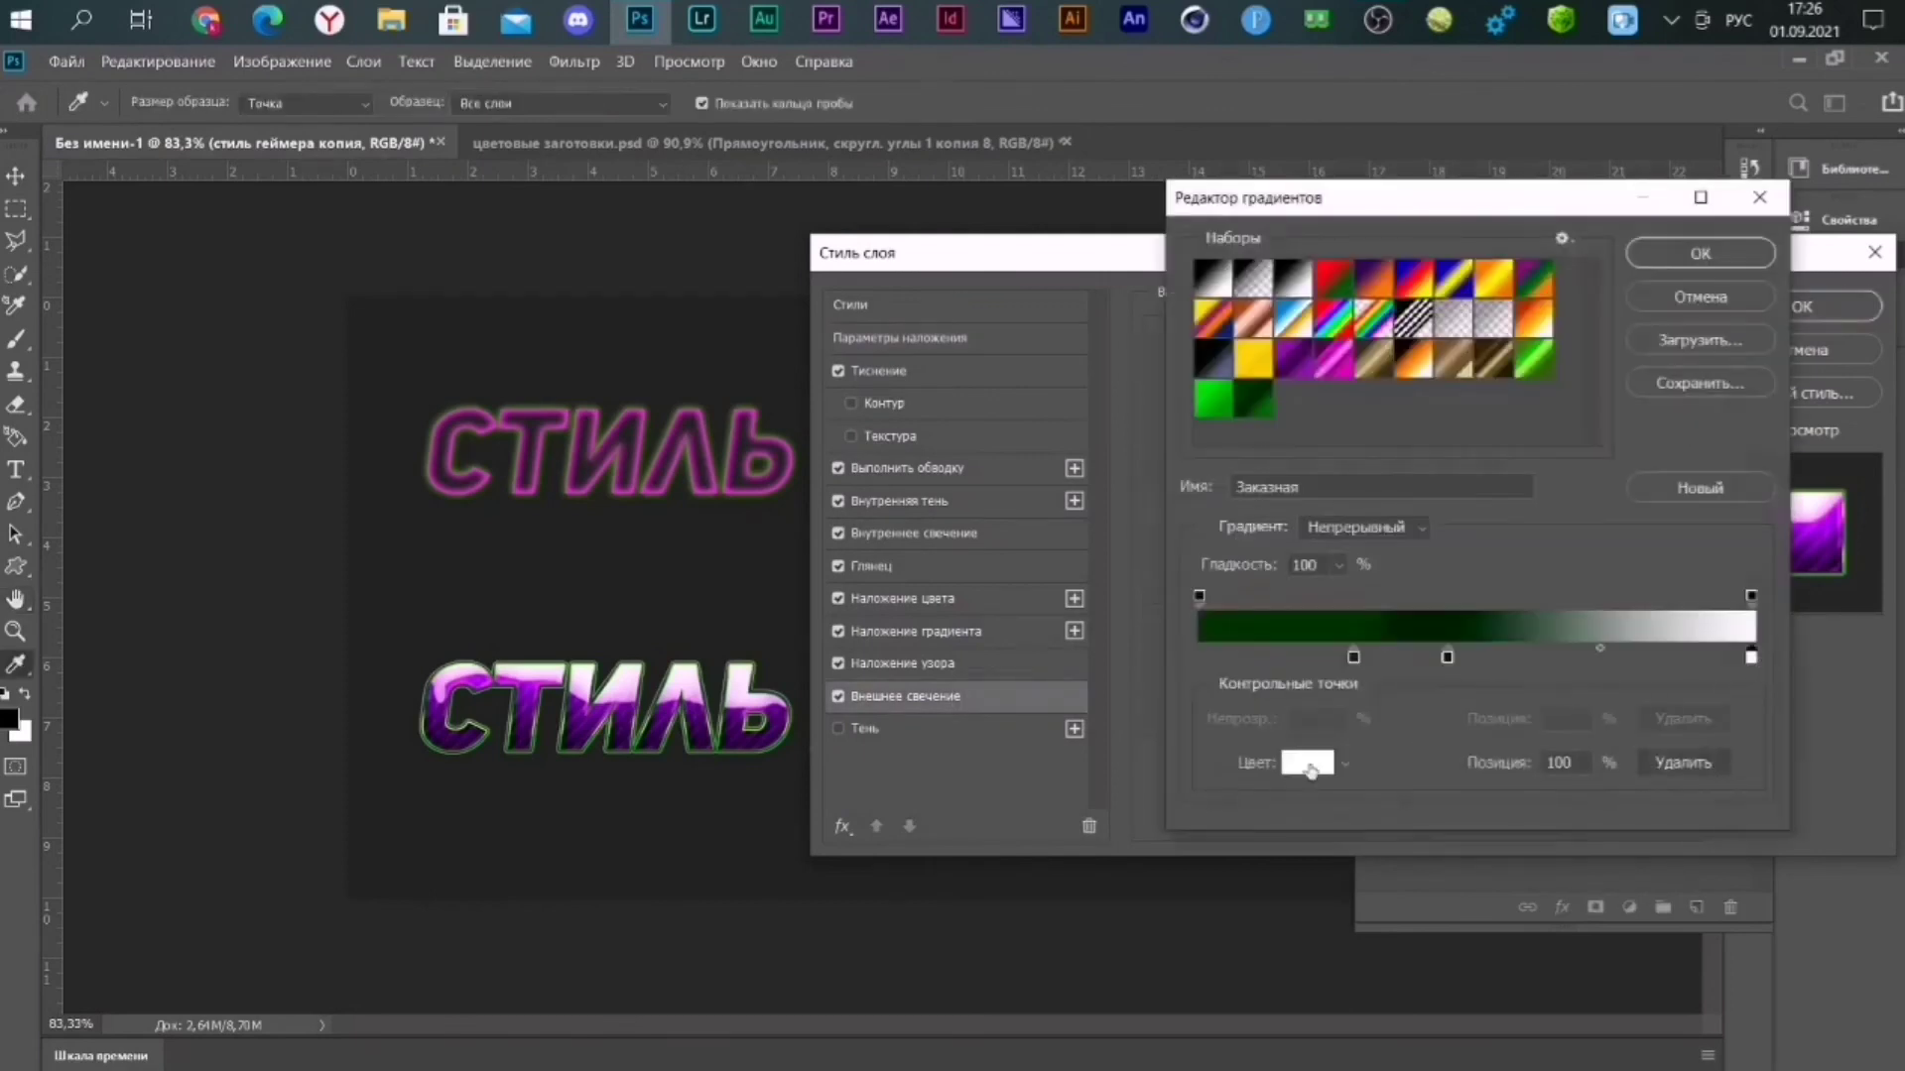
click(1307, 763)
text(3c6e0a)
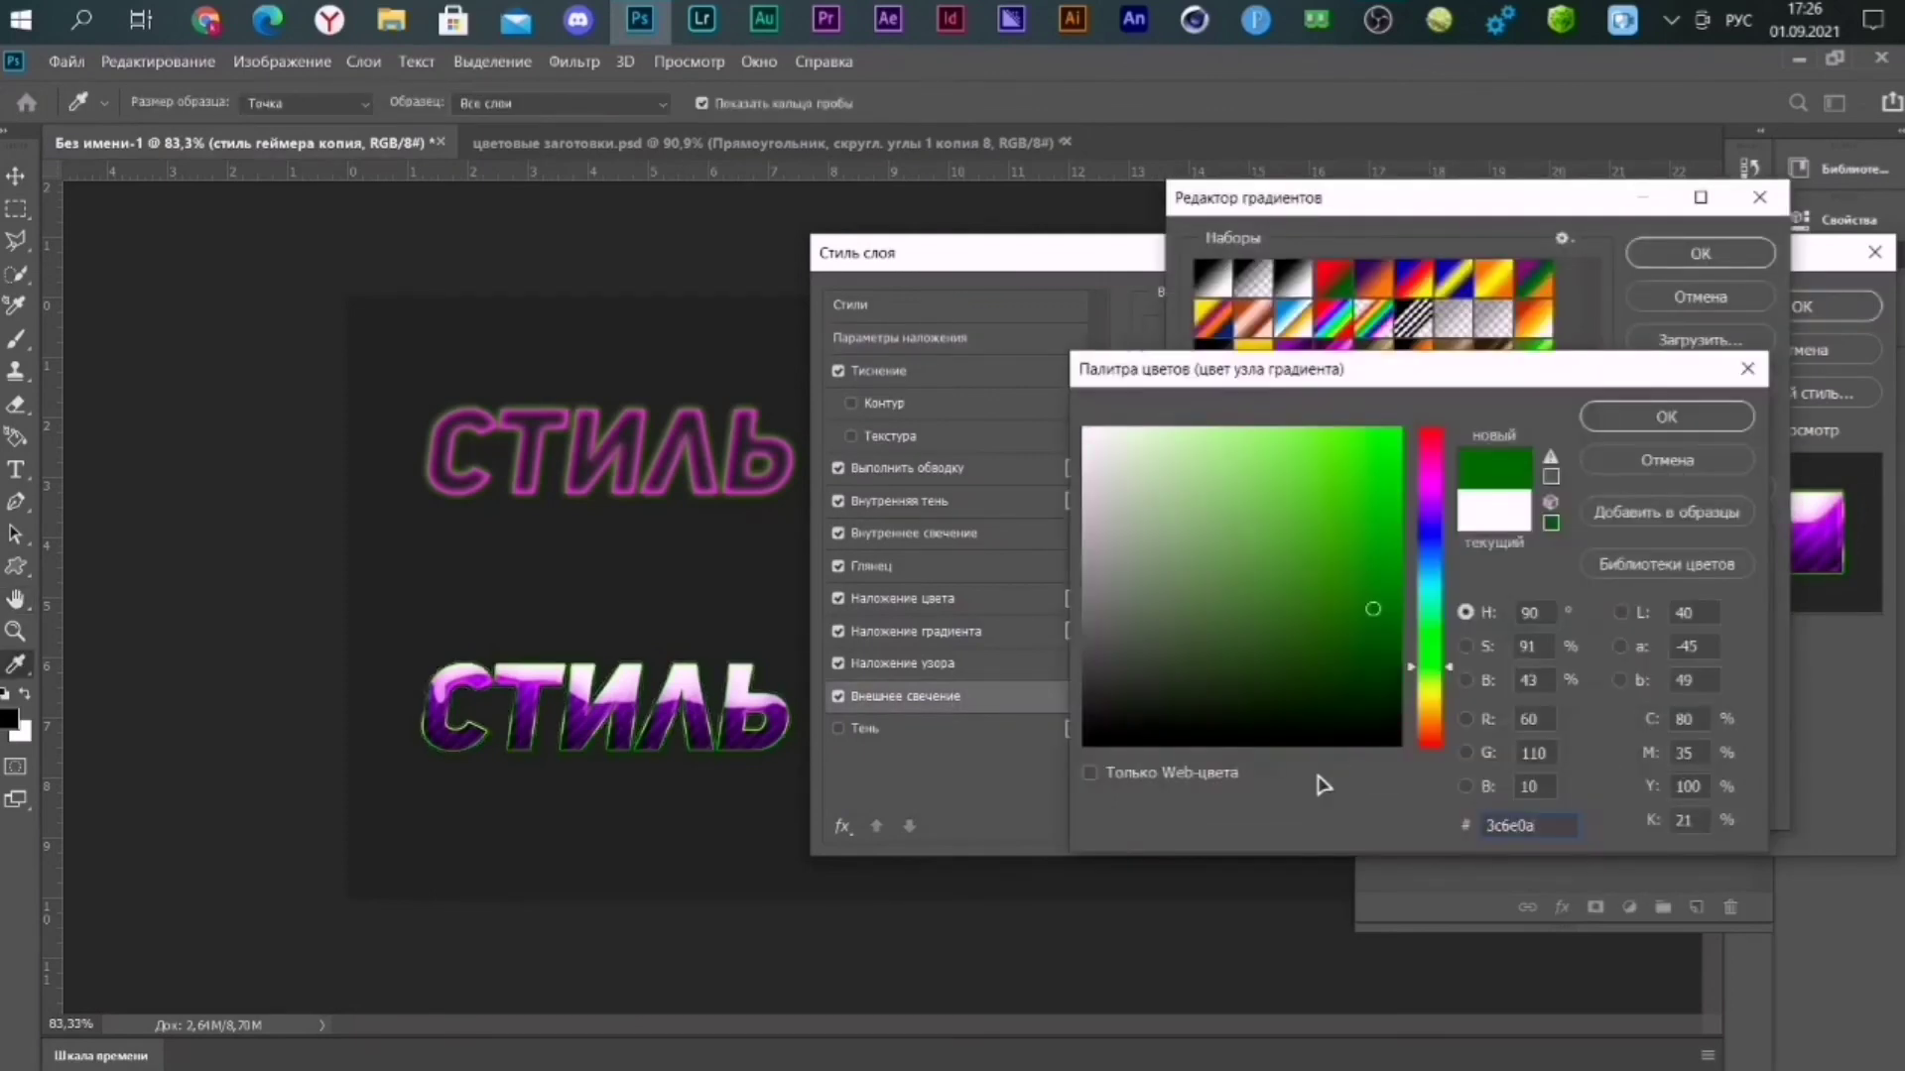
click(1677, 416)
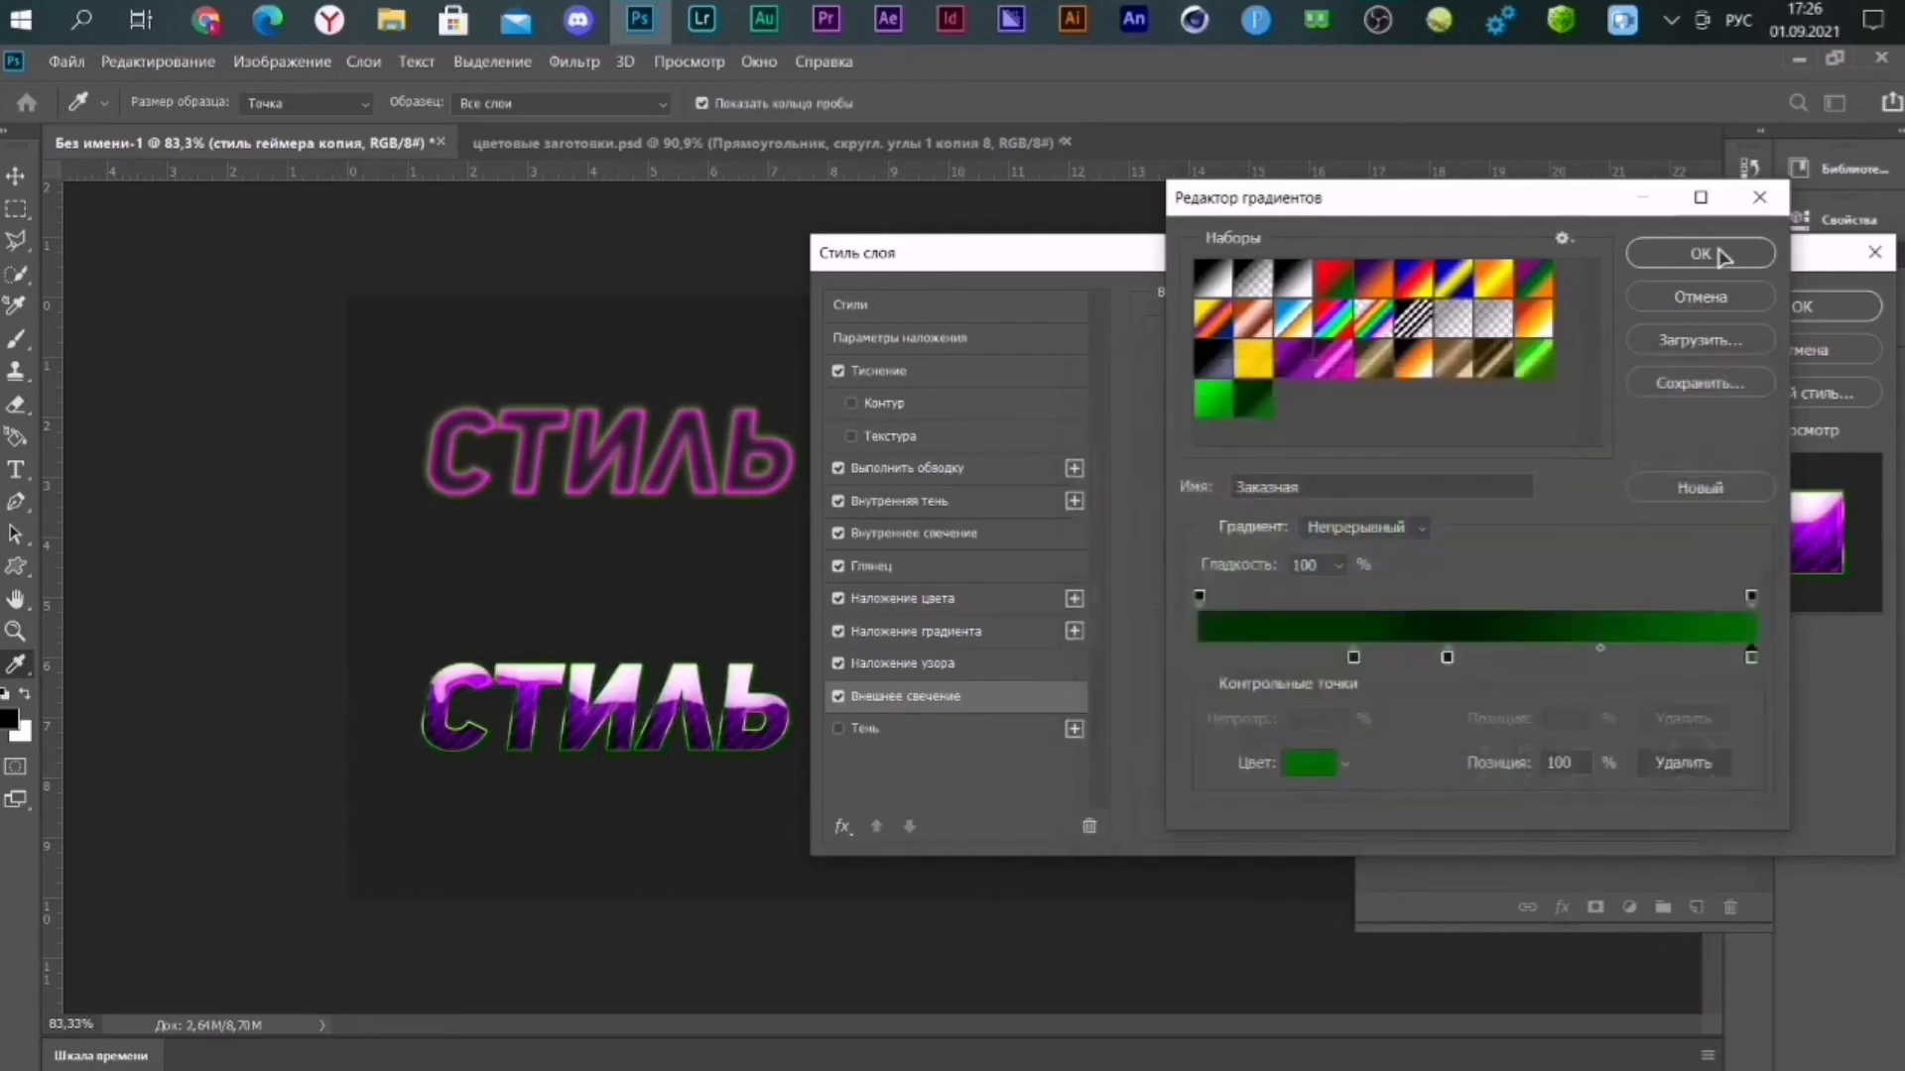
click(1700, 254)
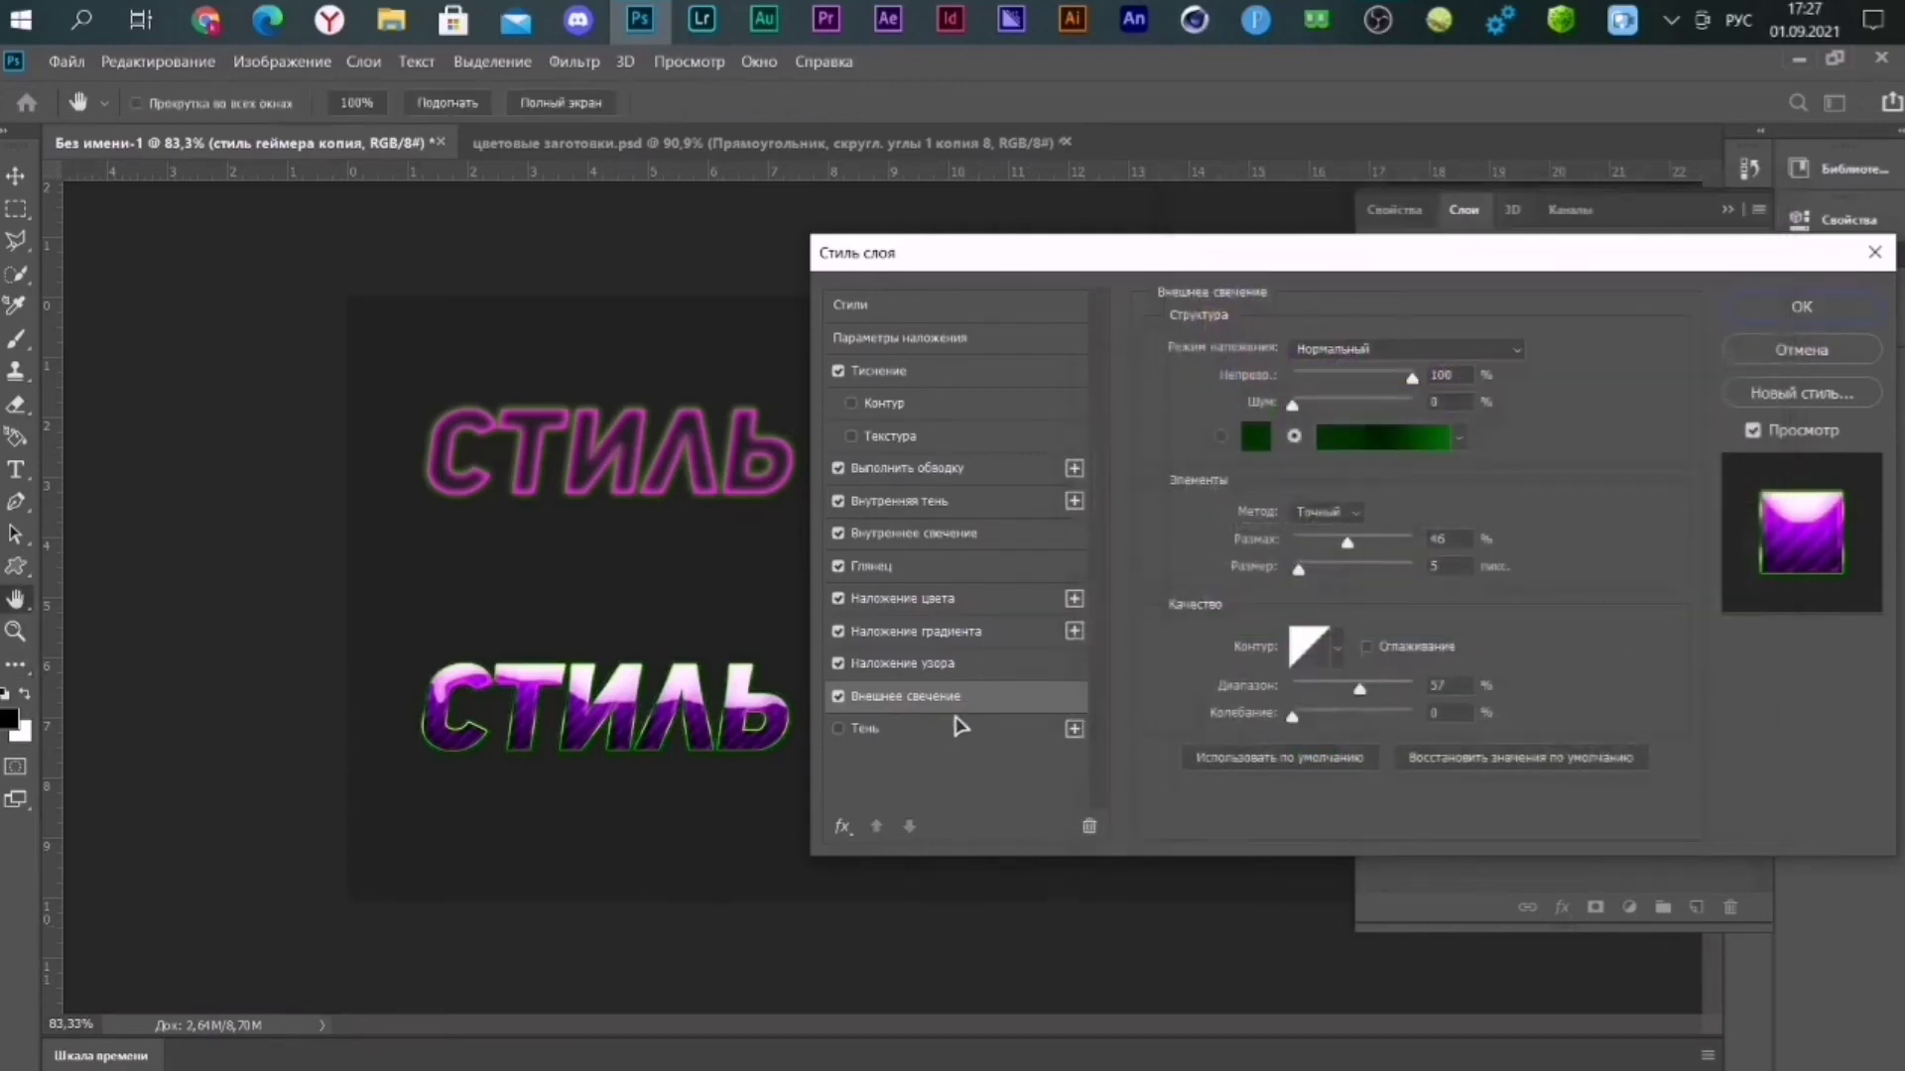
click(957, 728)
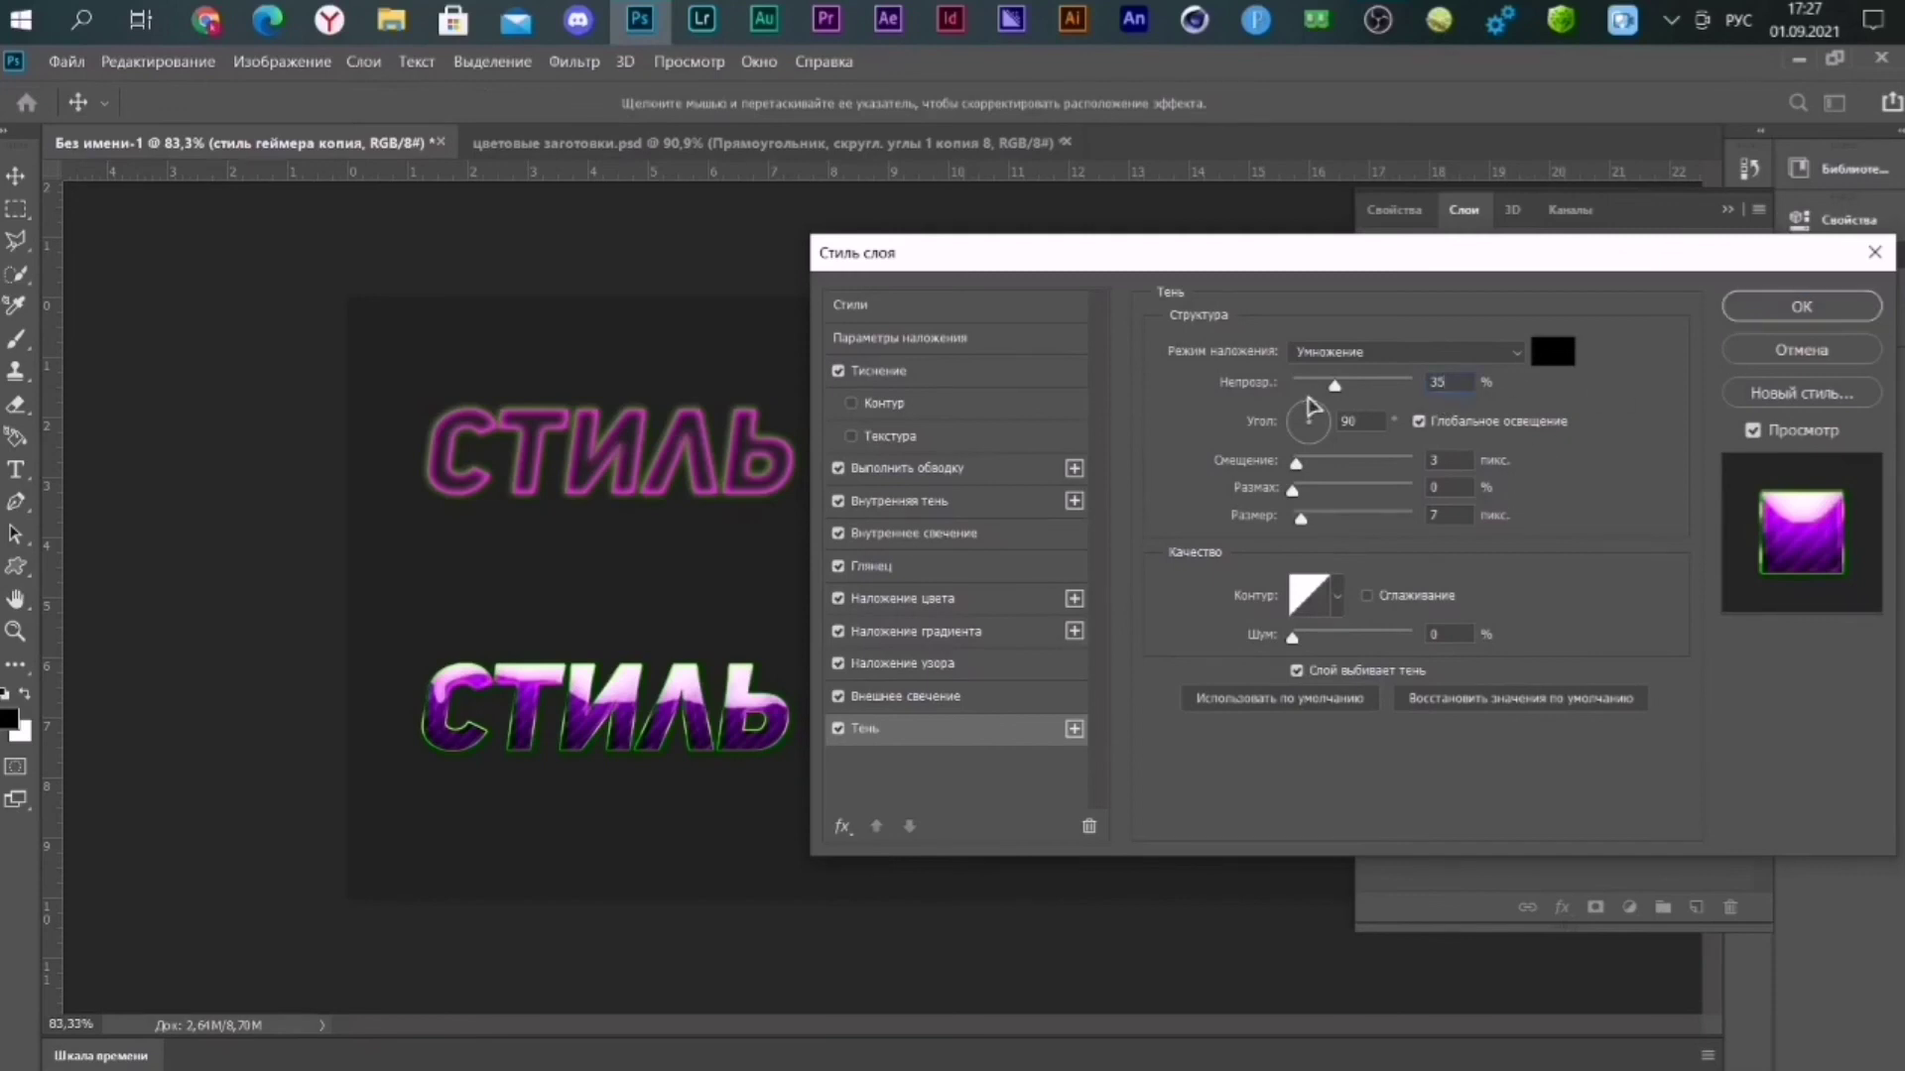
Set the drop shadow to opacity 100%, angle -90°, distance 7, spread 100, size 6.
drag(1355, 385, 1450, 383)
key(Tab)
key(BackSpace)
text(7)
key(Tab)
text(100)
key(Tab)
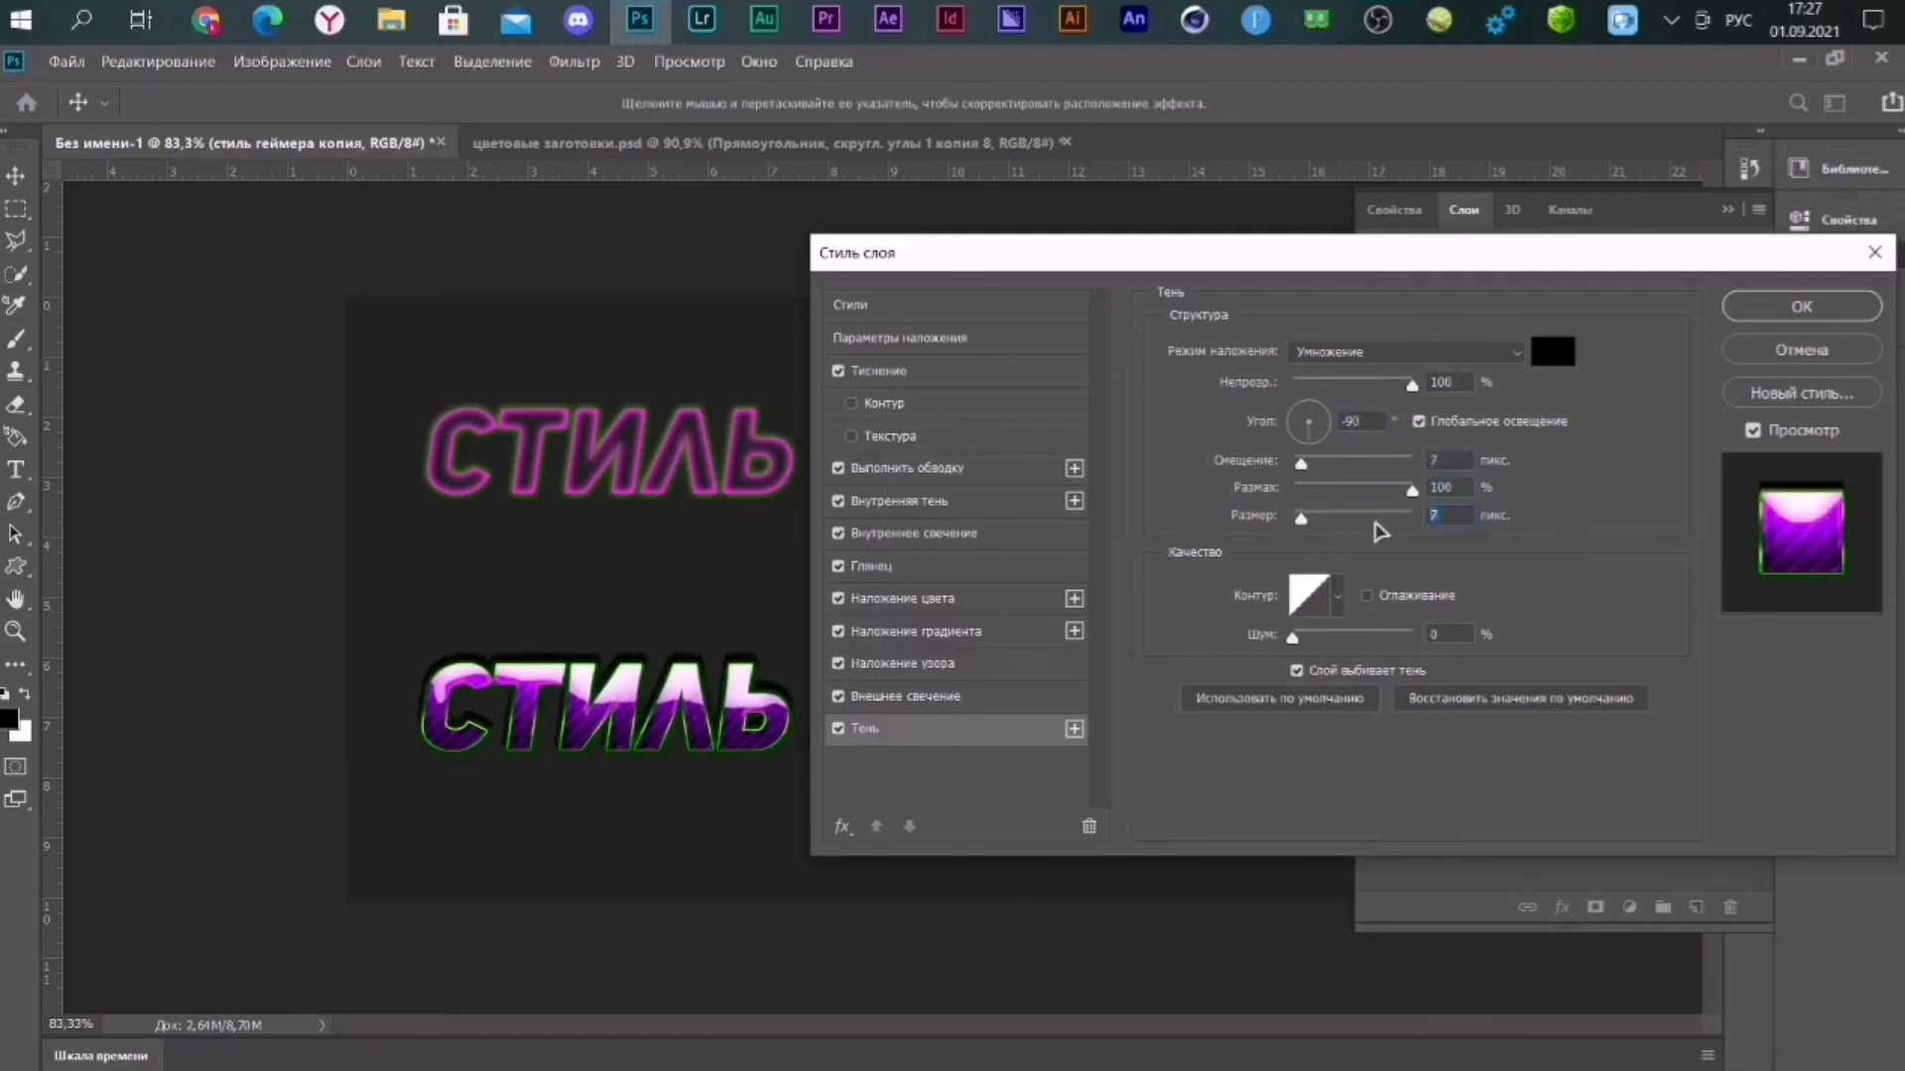
text(6)
click(1802, 307)
Sample dark green 001900 from the colour presets document.
click(763, 142)
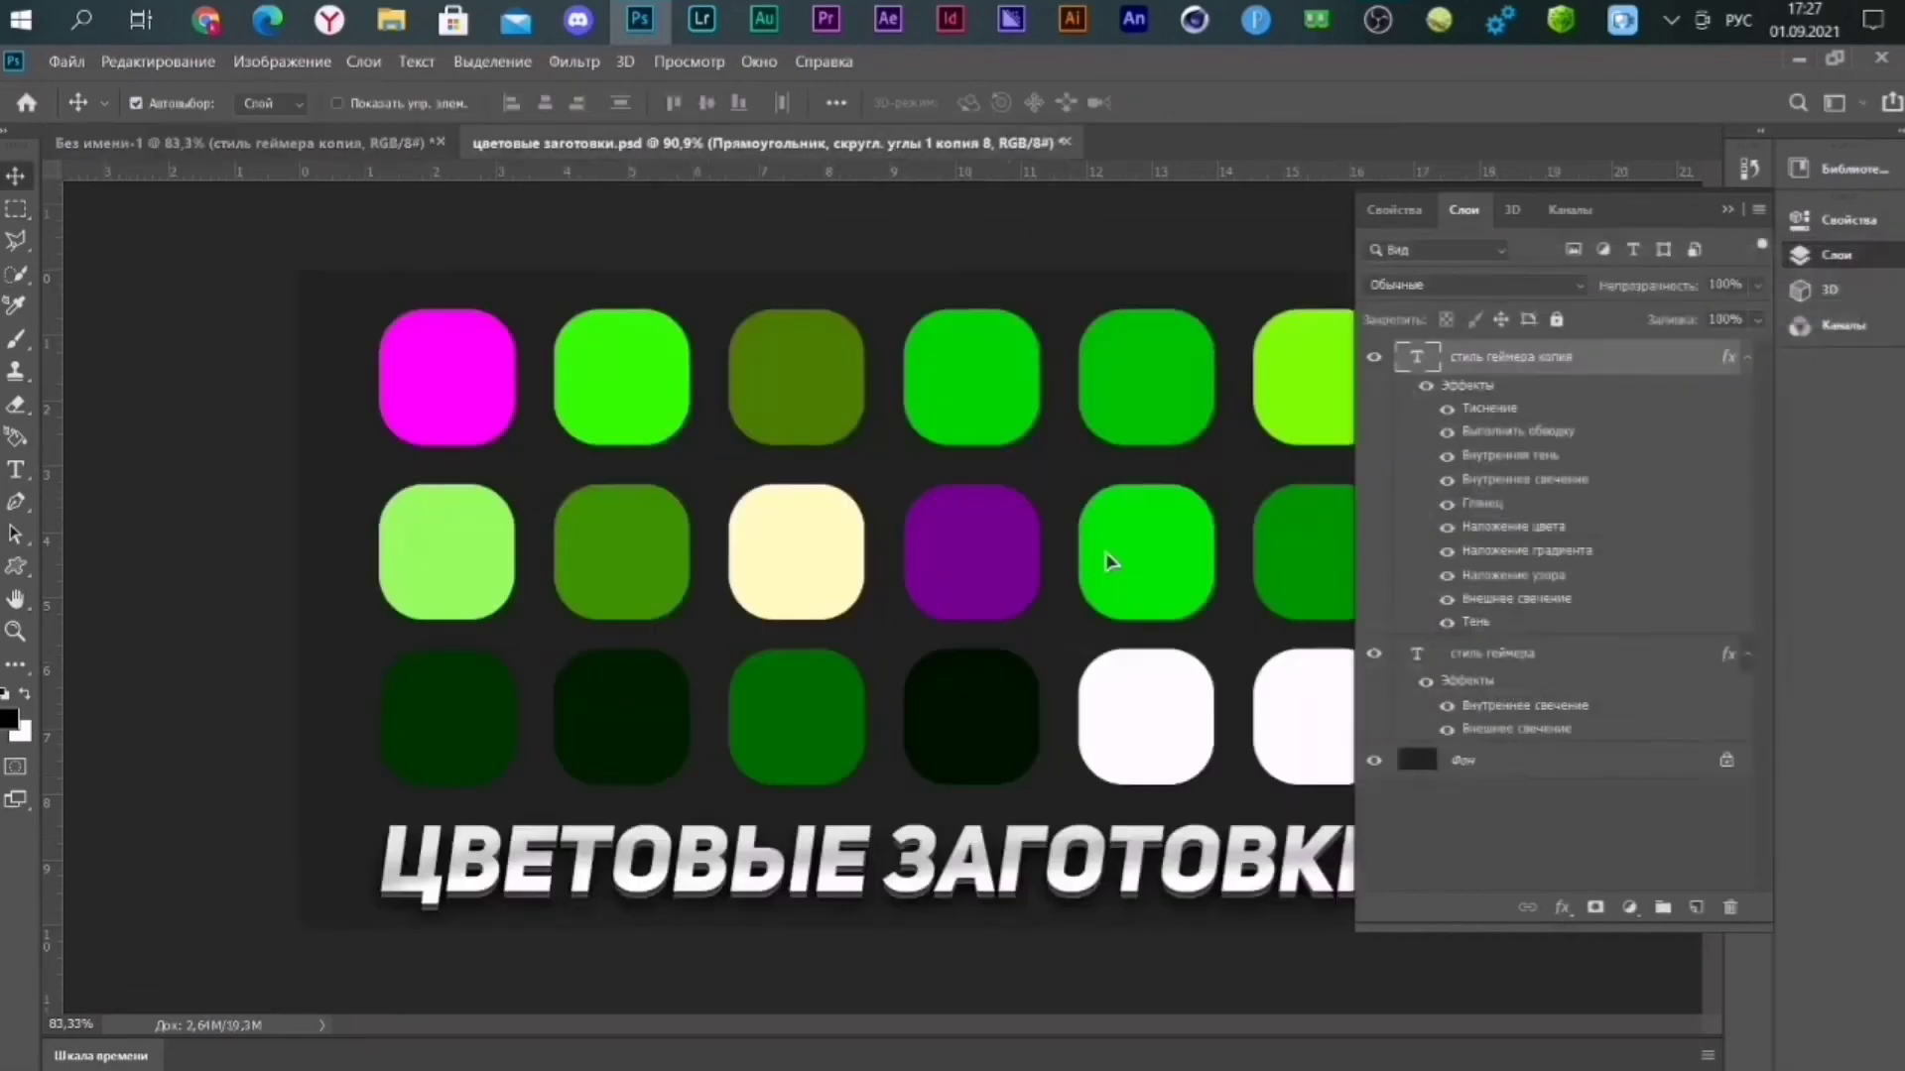
click(957, 764)
click(9, 717)
click(944, 731)
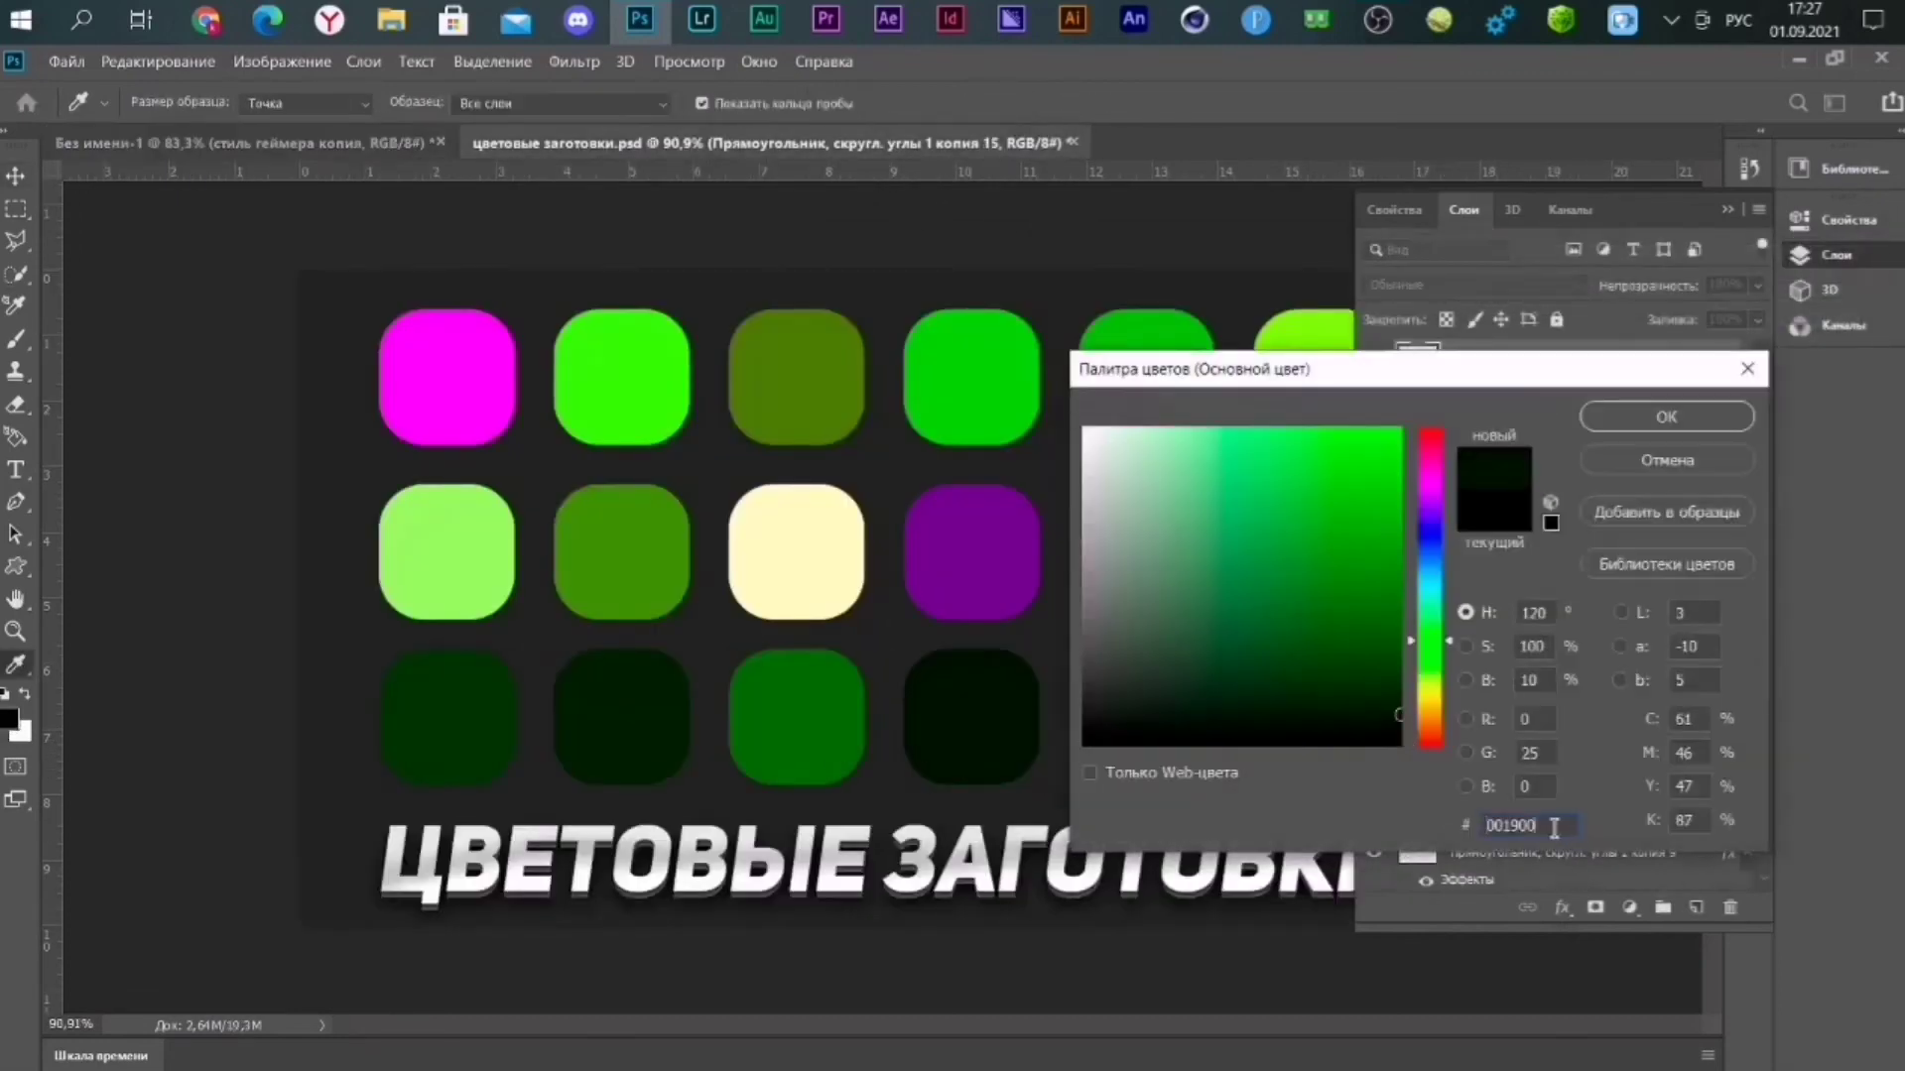
click(1655, 458)
key(ctrl+Tab)
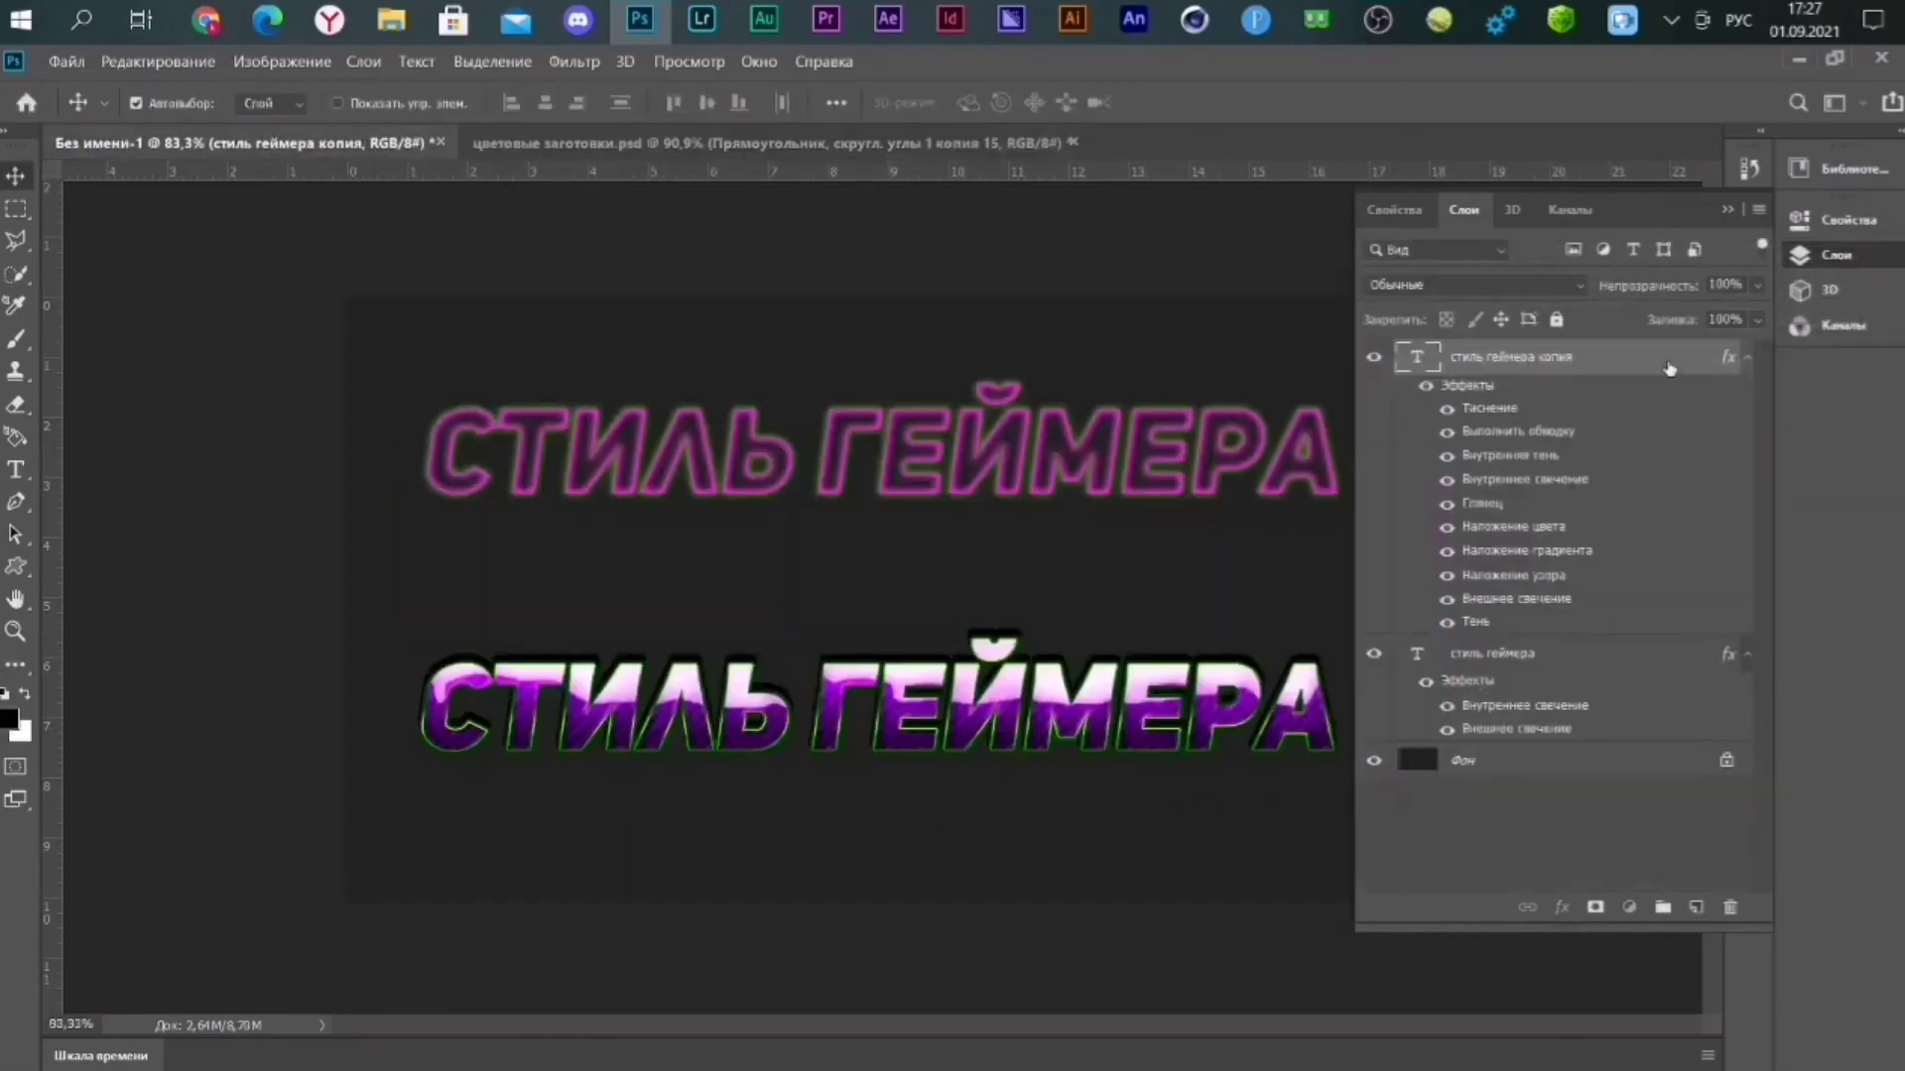
Set the drop shadow colour to the sampled dark green and apply the style.
click(865, 728)
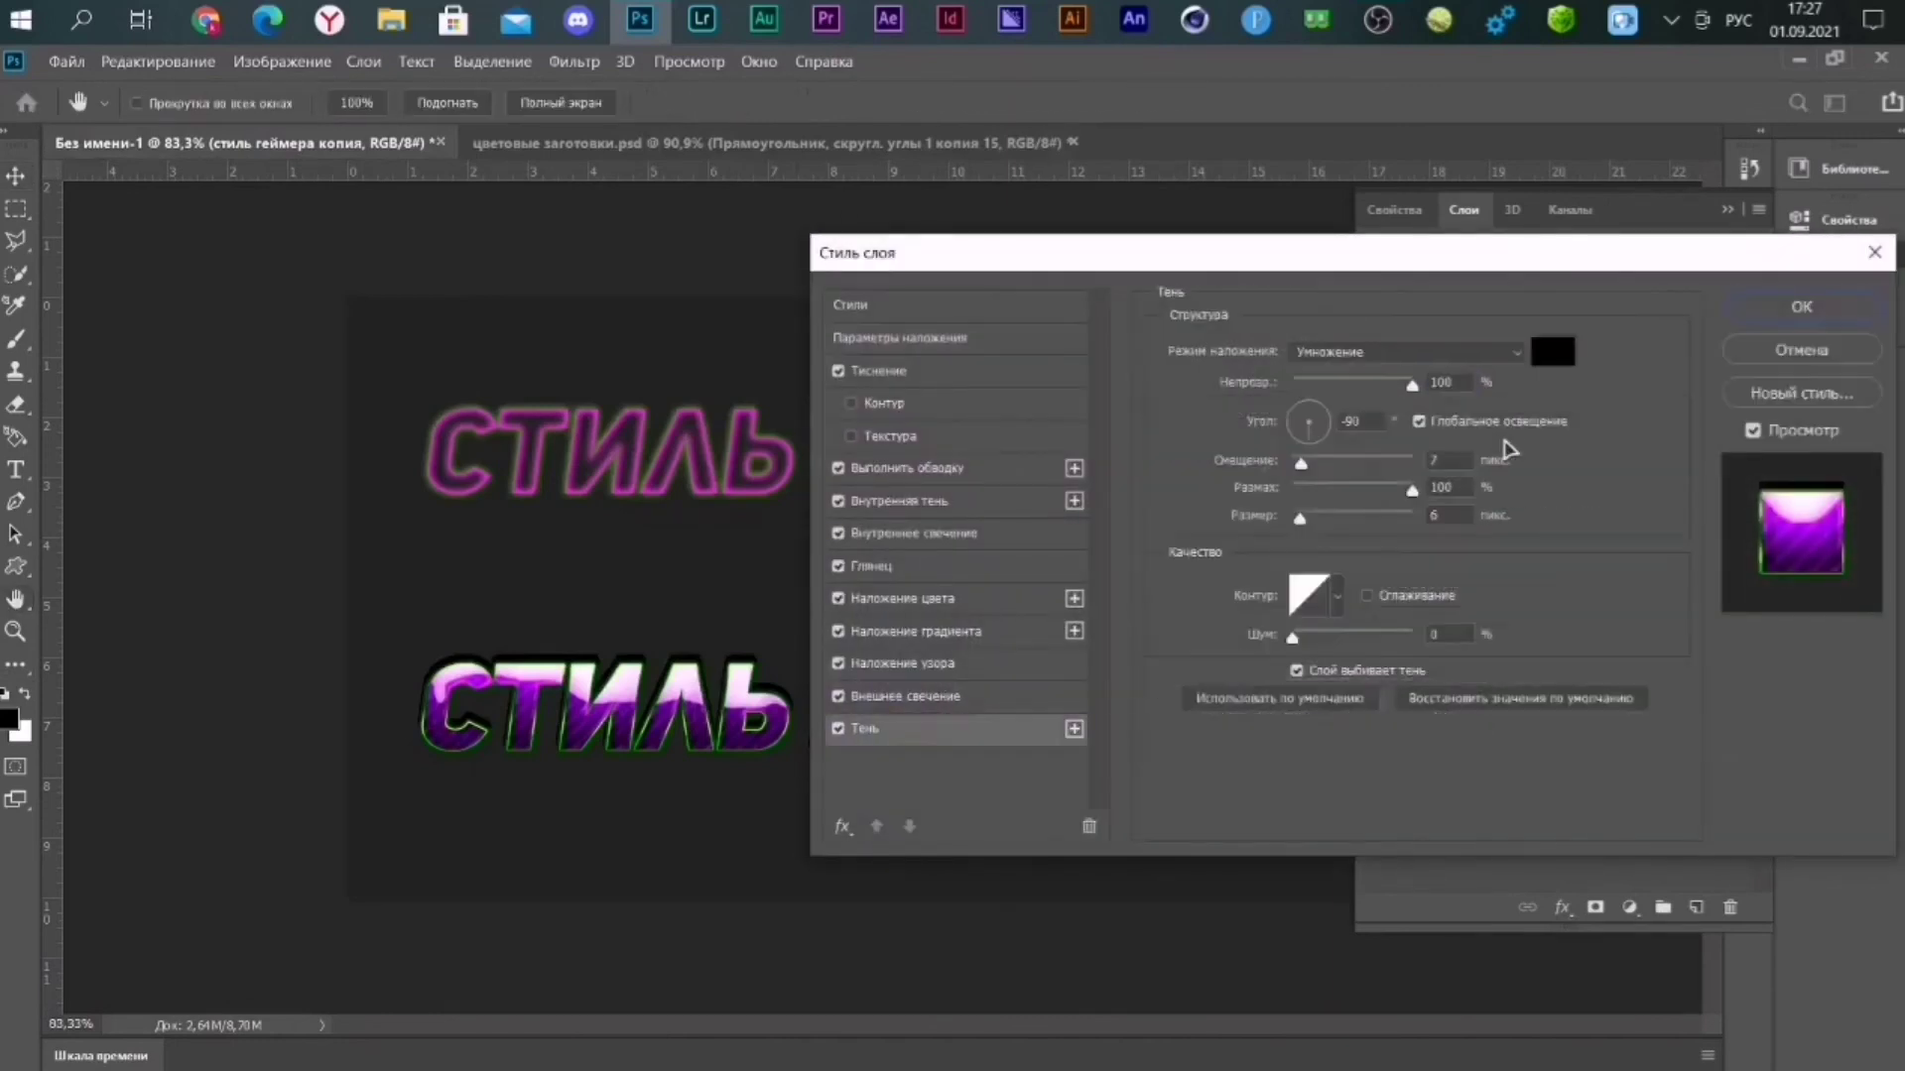
click(1553, 355)
click(1637, 413)
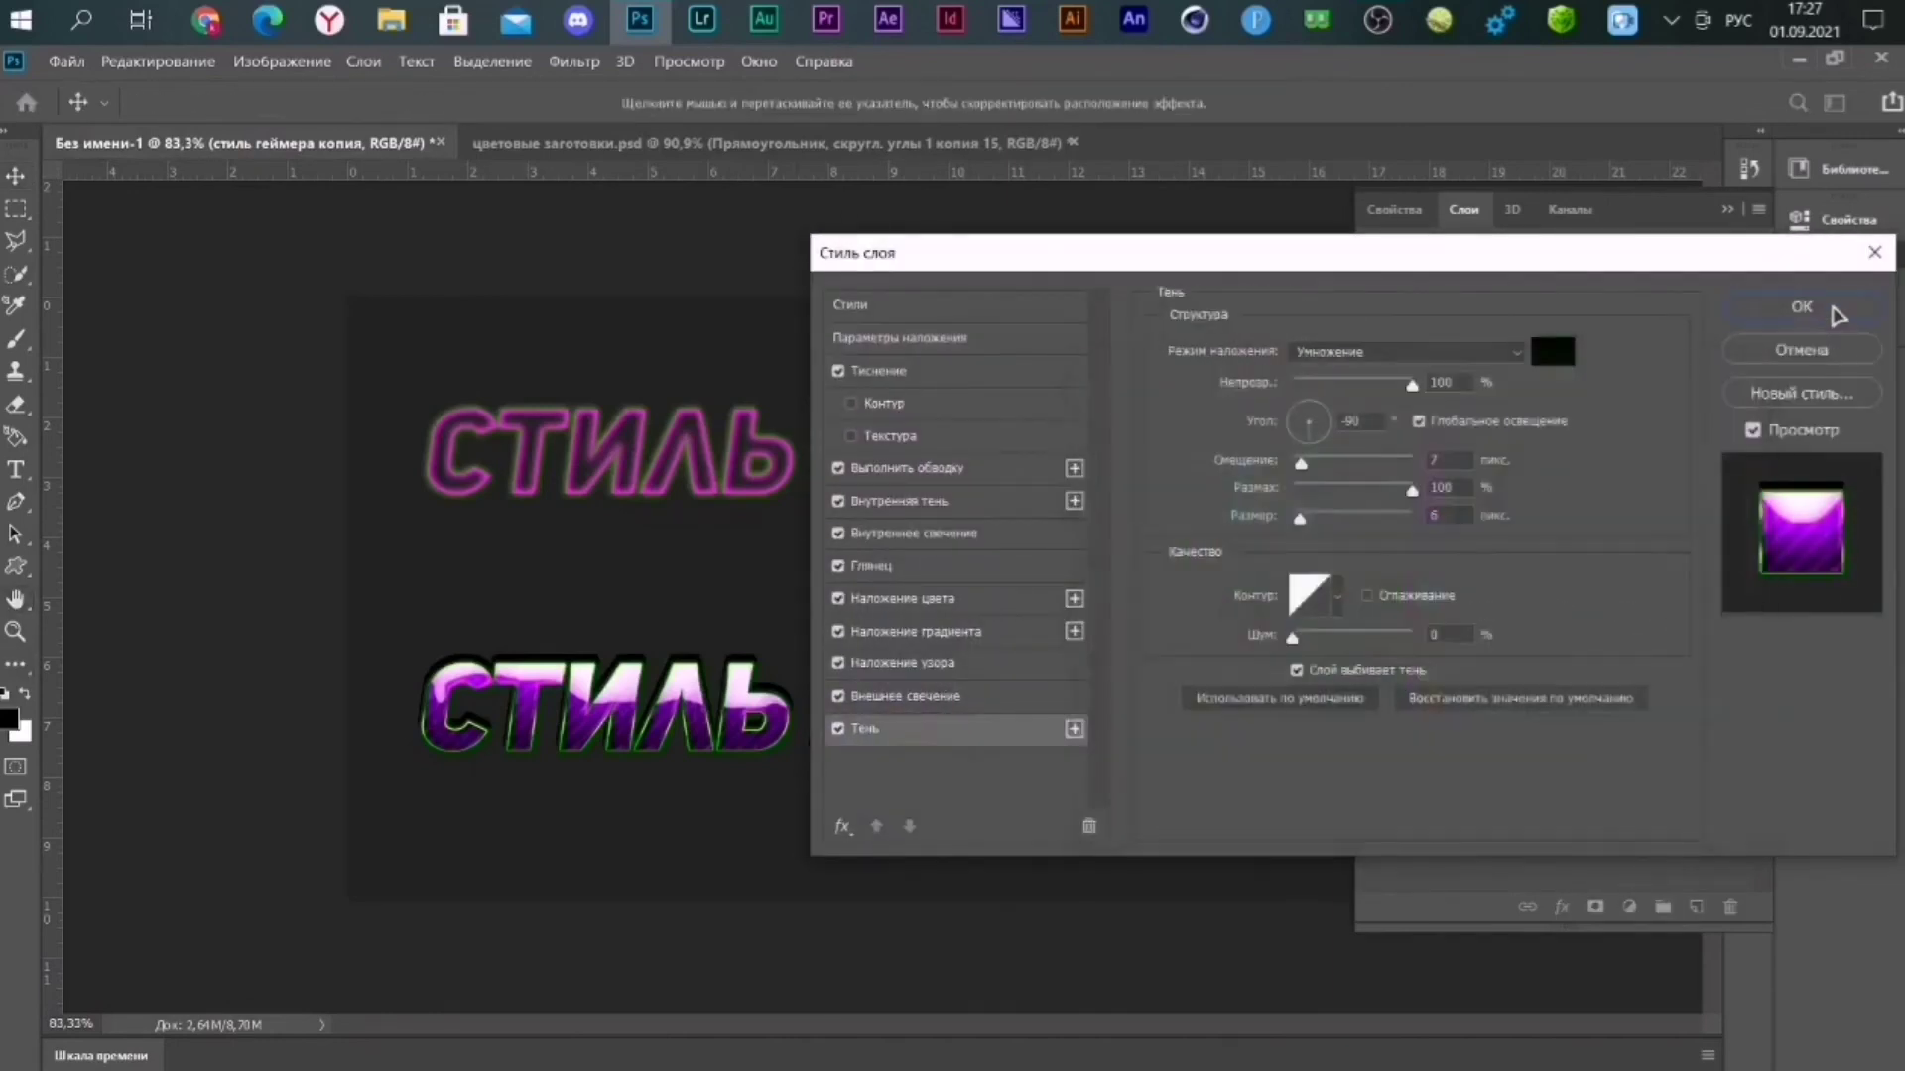
click(1836, 310)
scroll(1071, 646, down, 2)
click(1727, 209)
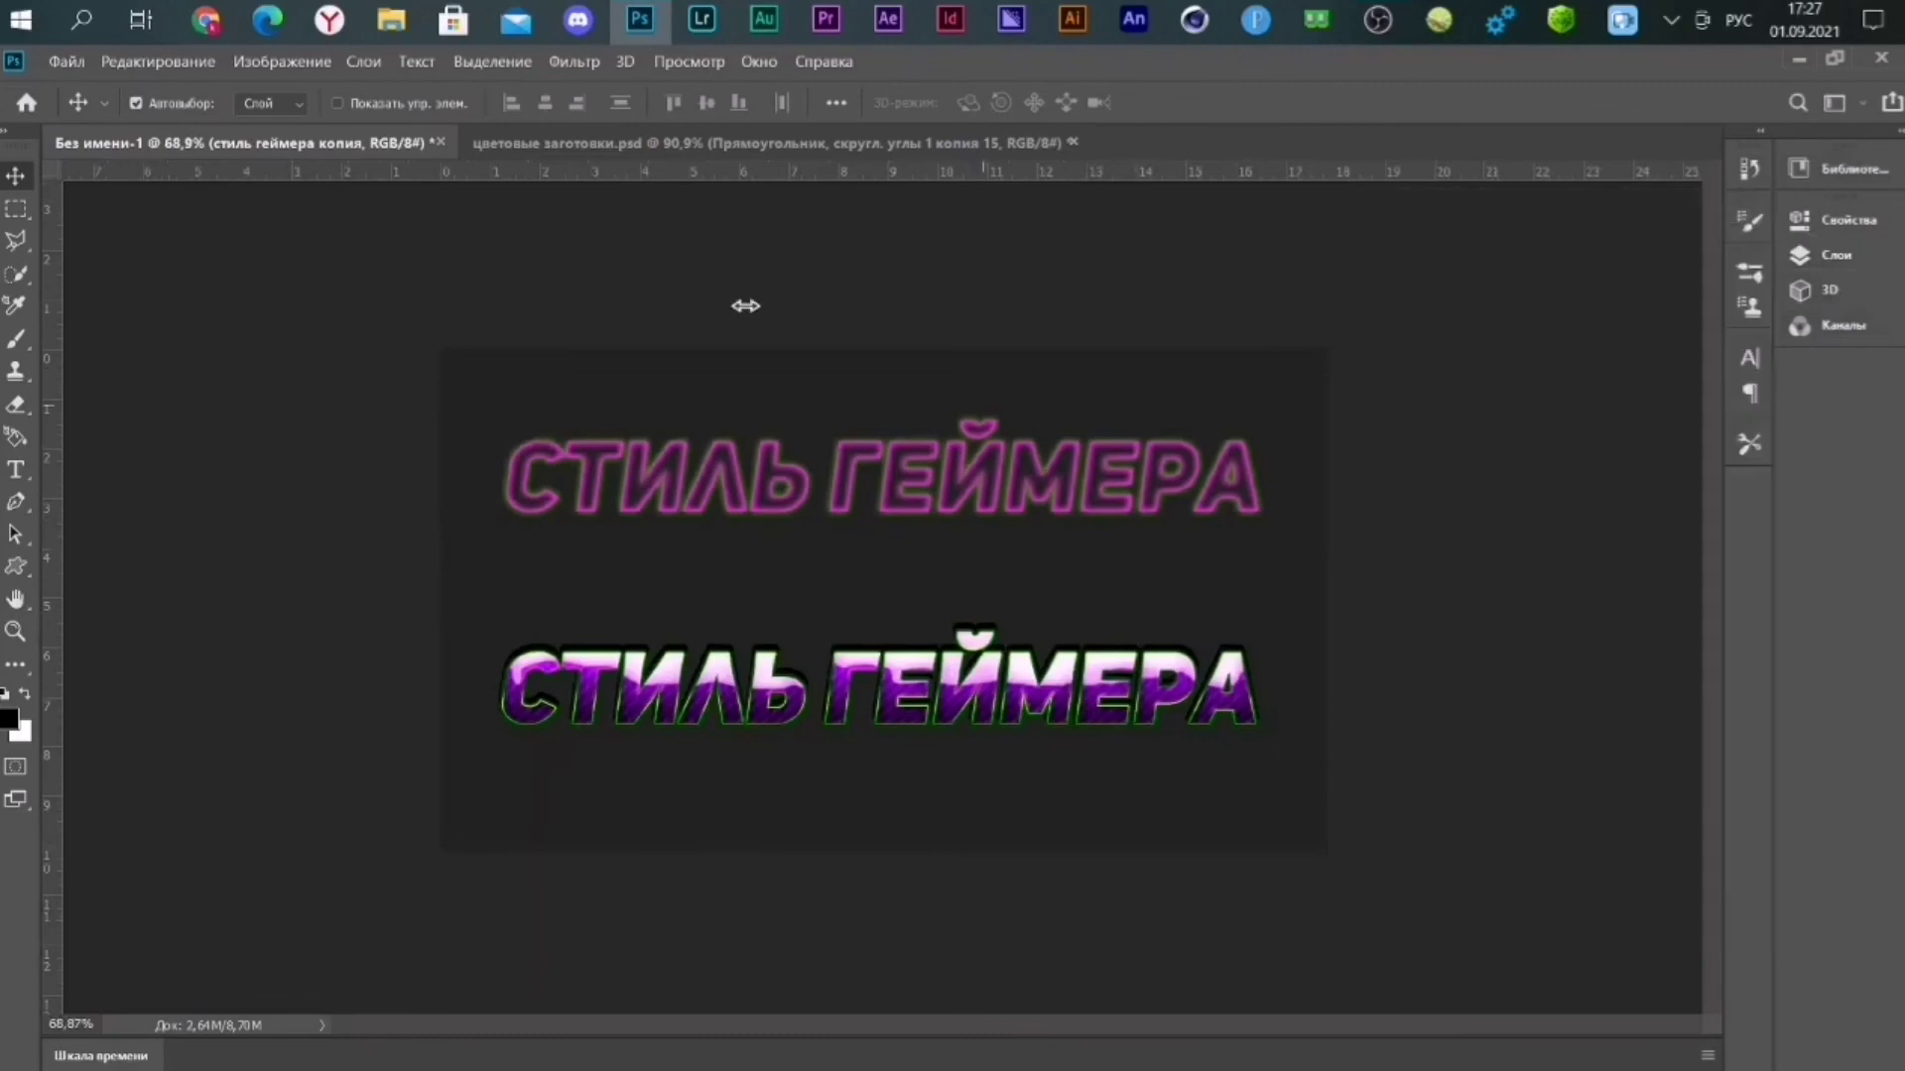